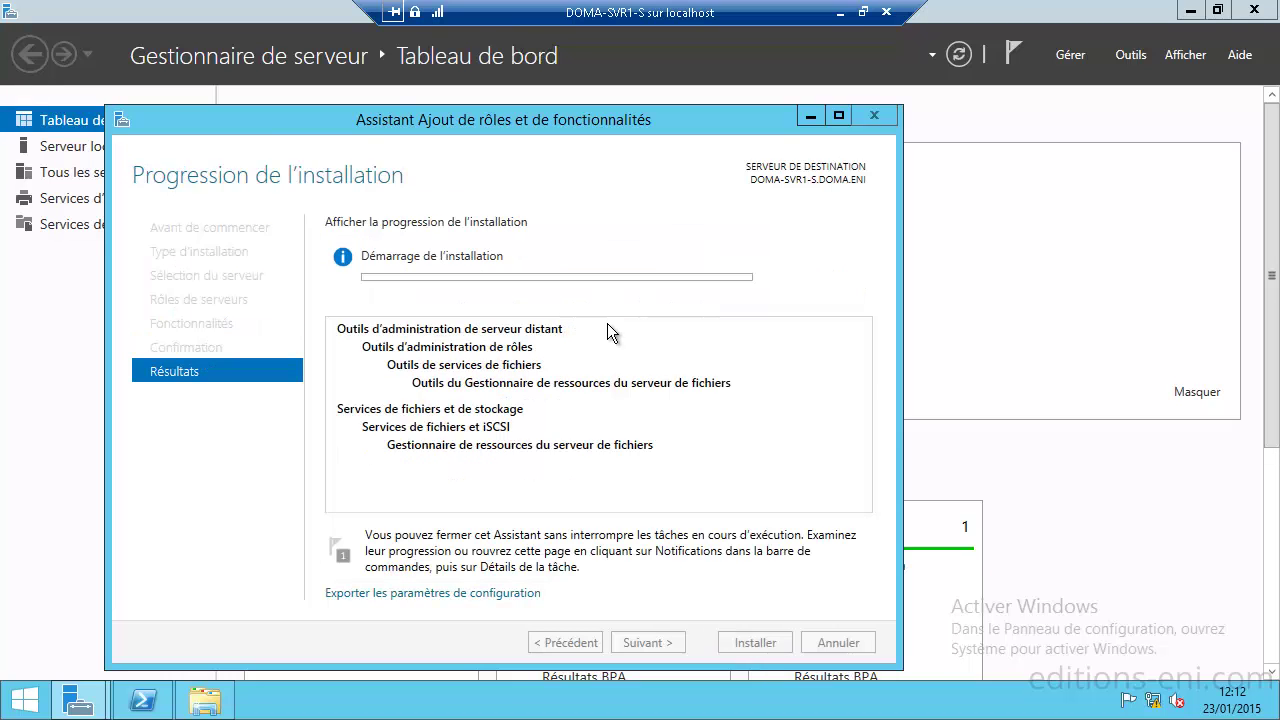
- Switch to File Explorer and examine the contents of the Utilisateurs and Data folders on the Fichiers (E:) drive
{"action": "left_click", "coordinate": [204, 701]}
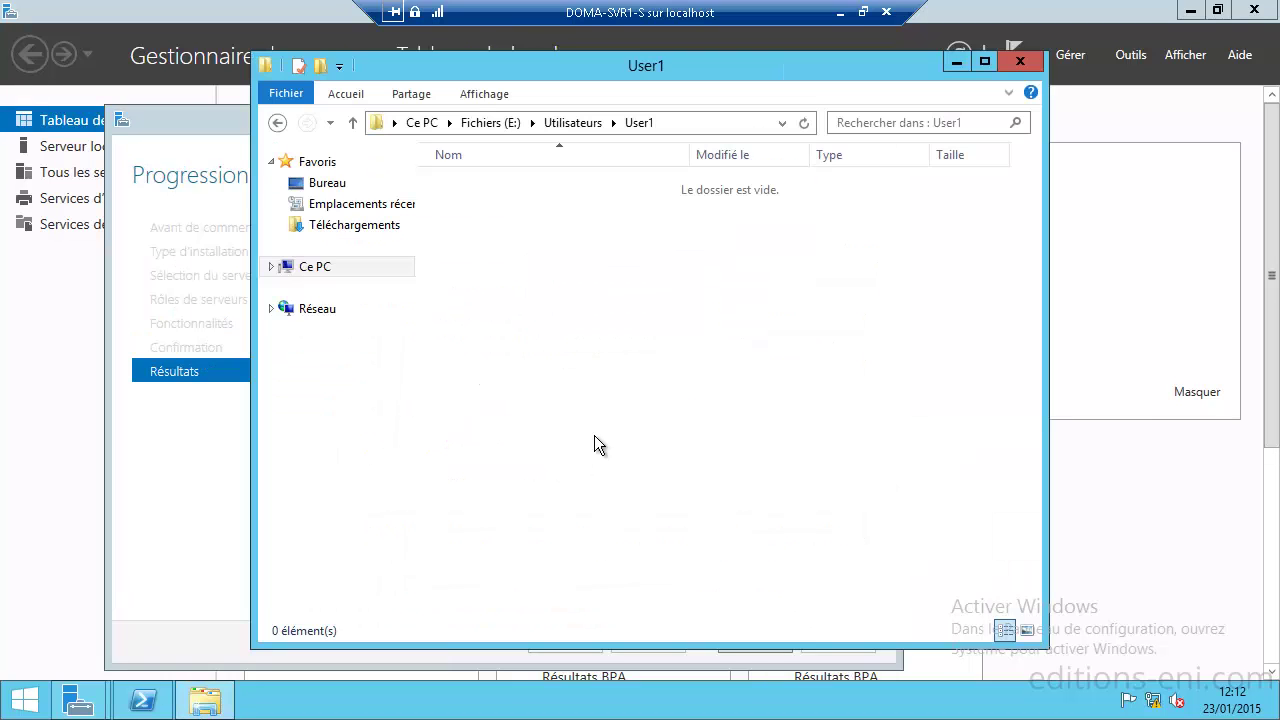
{"action": "left_click", "coordinate": [314, 266]}
{"action": "left_click", "coordinate": [721, 380]}
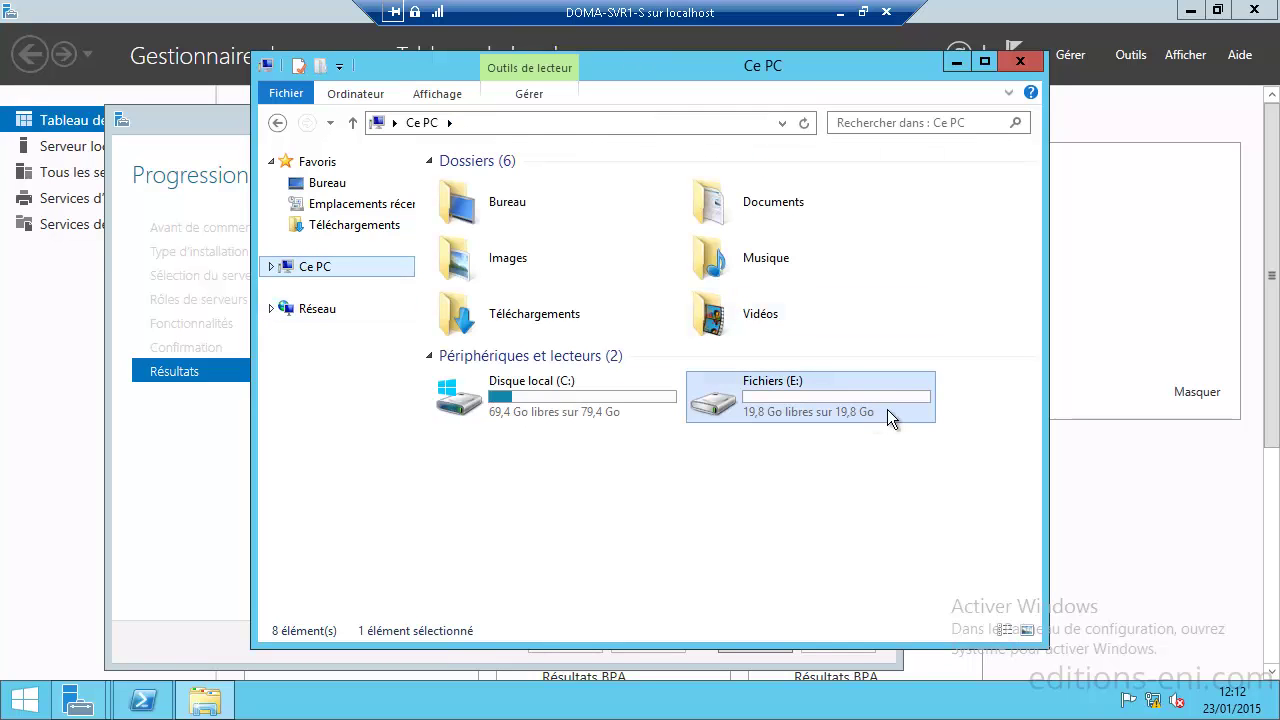
{"action": "double_click", "coordinate": [775, 399]}
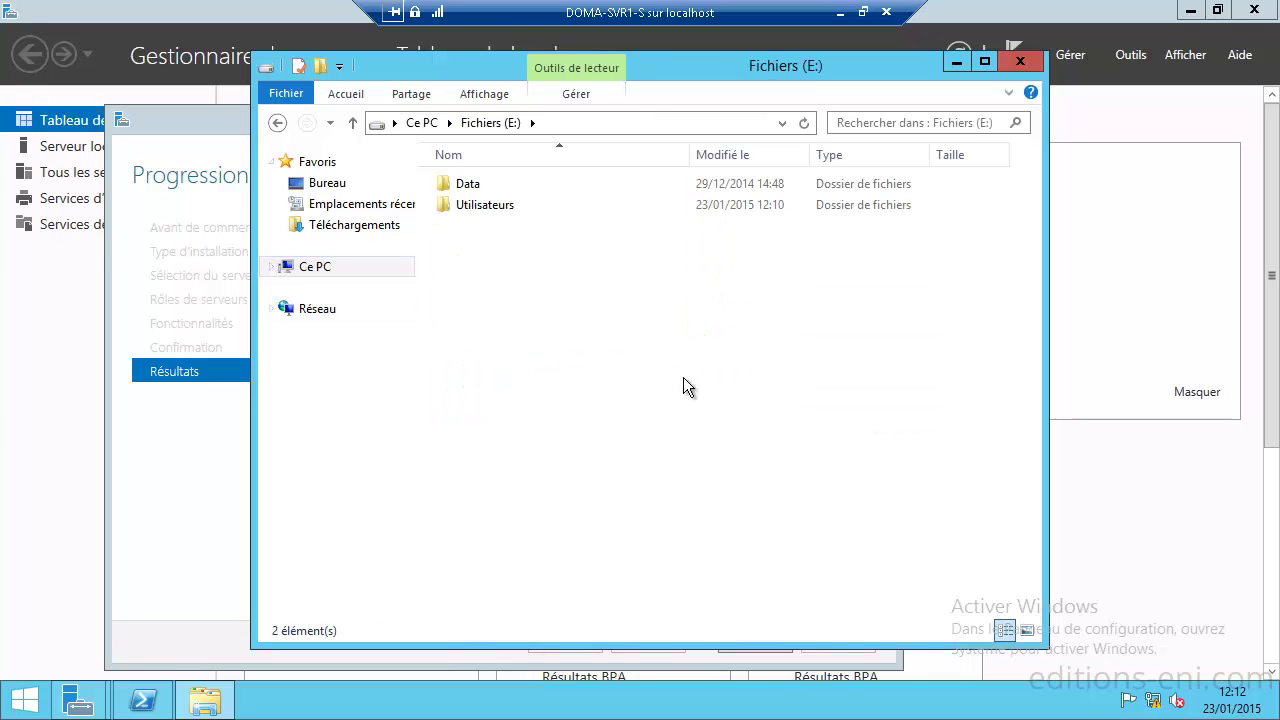
{"action": "double_click", "coordinate": [467, 204]}
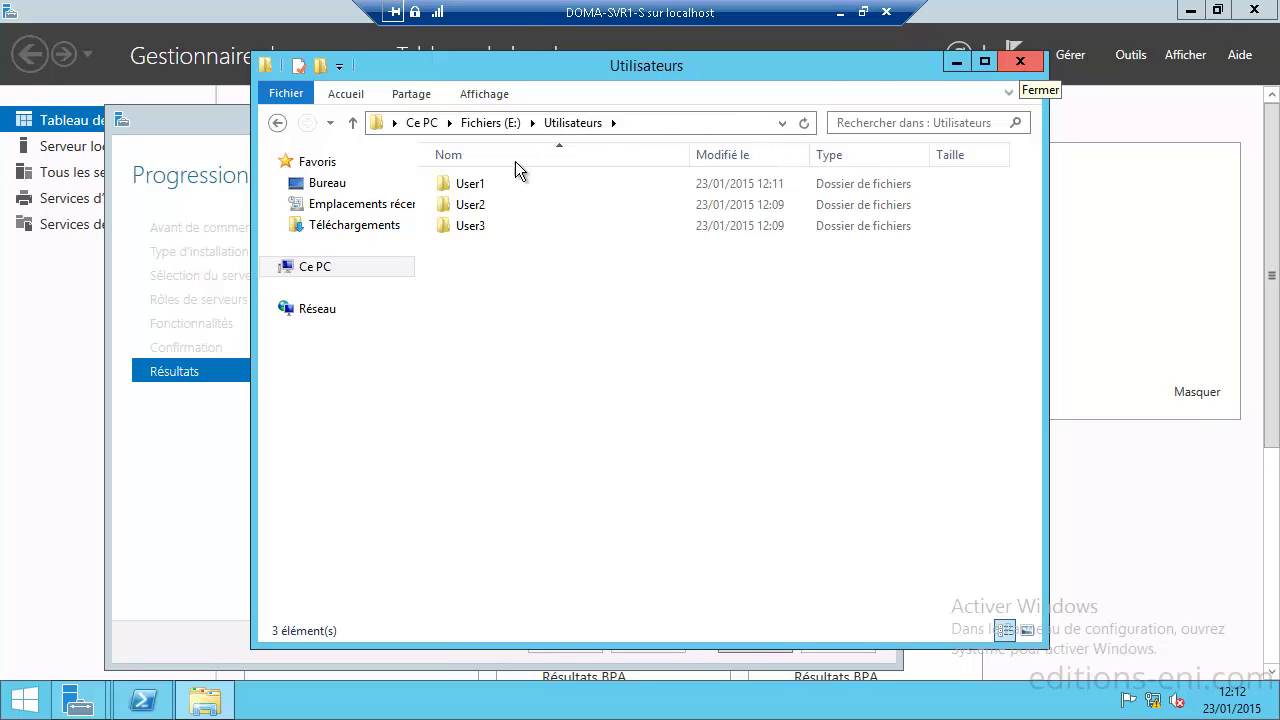
{"action": "left_click", "coordinate": [494, 122]}
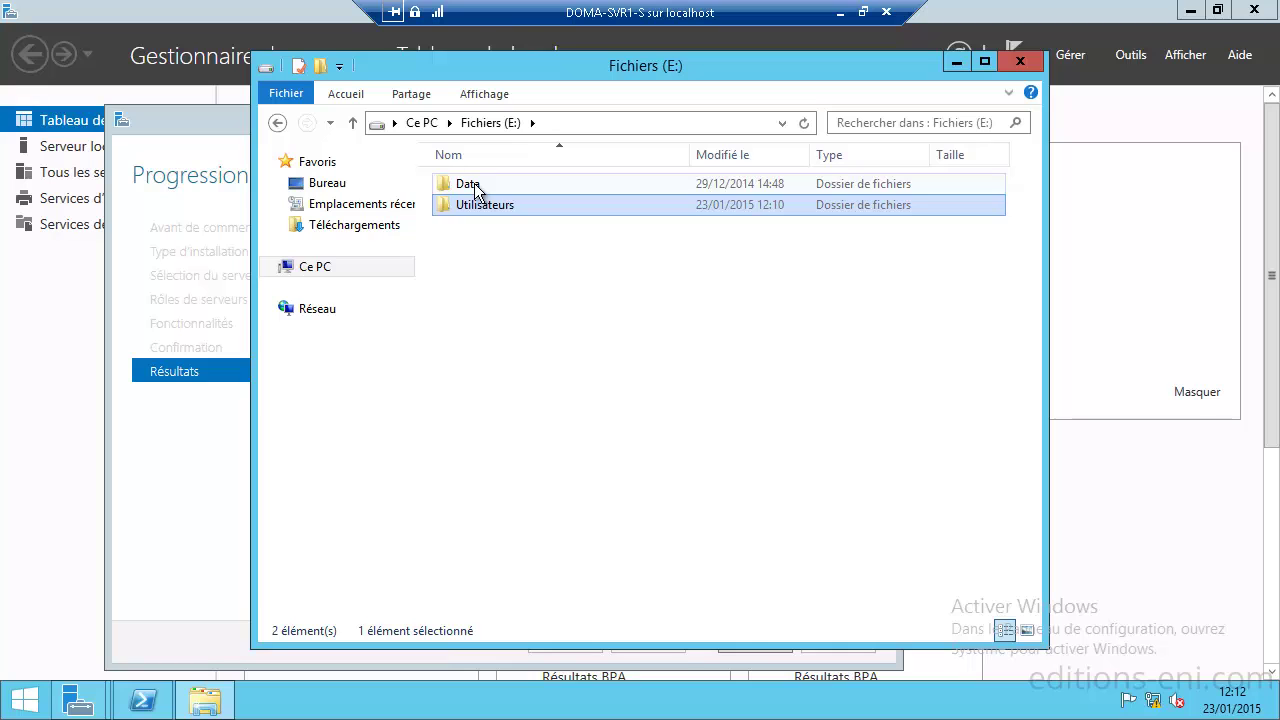
{"action": "double_click", "coordinate": [474, 183]}
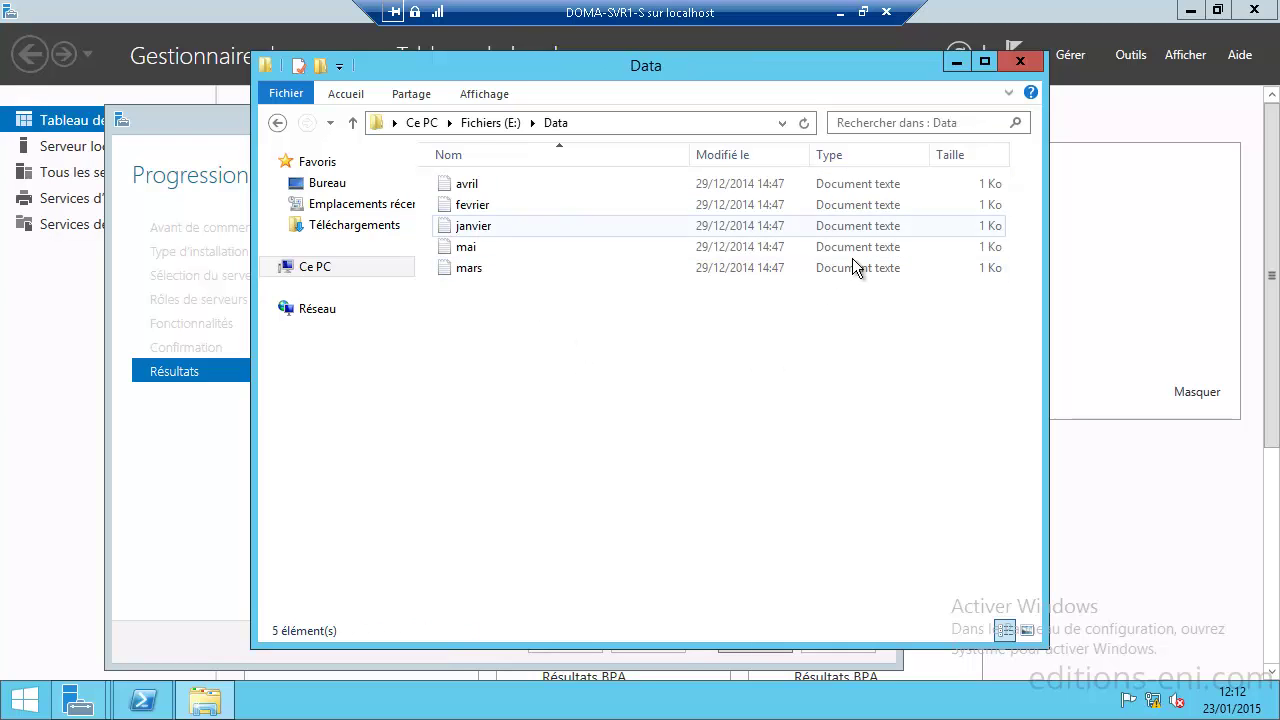
- Create a folder named Expiration at the root of the Fichiers (E:) drive, and minimize the File Explorer window
{"action": "left_click", "coordinate": [487, 122]}
{"action": "right_click", "coordinate": [467, 243]}
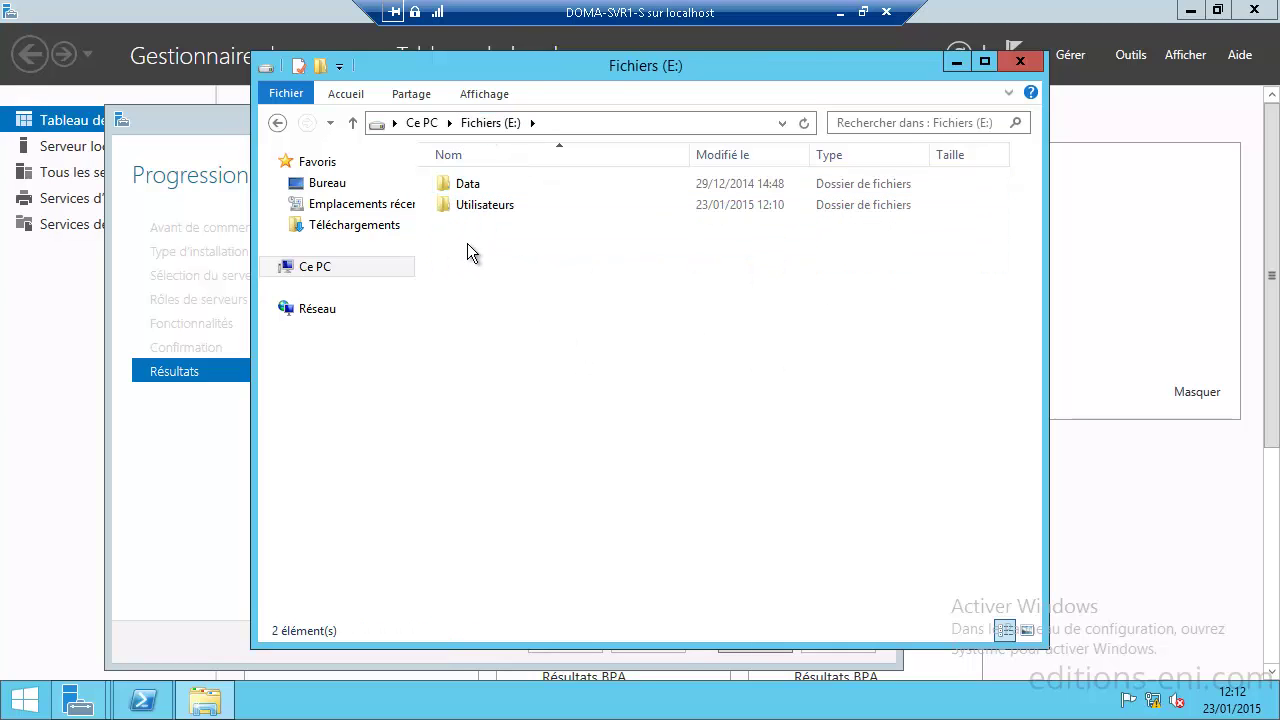
{"action": "mouse_move", "coordinate": [571, 449]}
{"action": "left_click", "coordinate": [753, 450]}
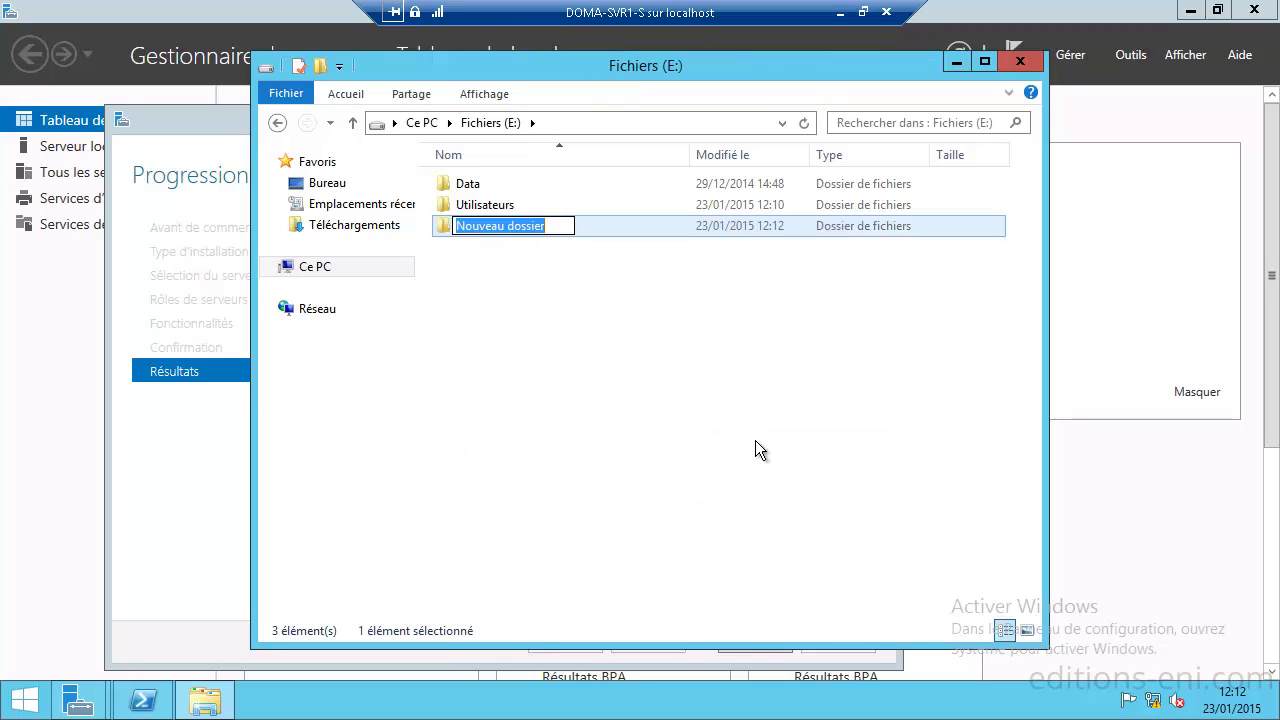
{"action": "type", "text": "Expiration"}
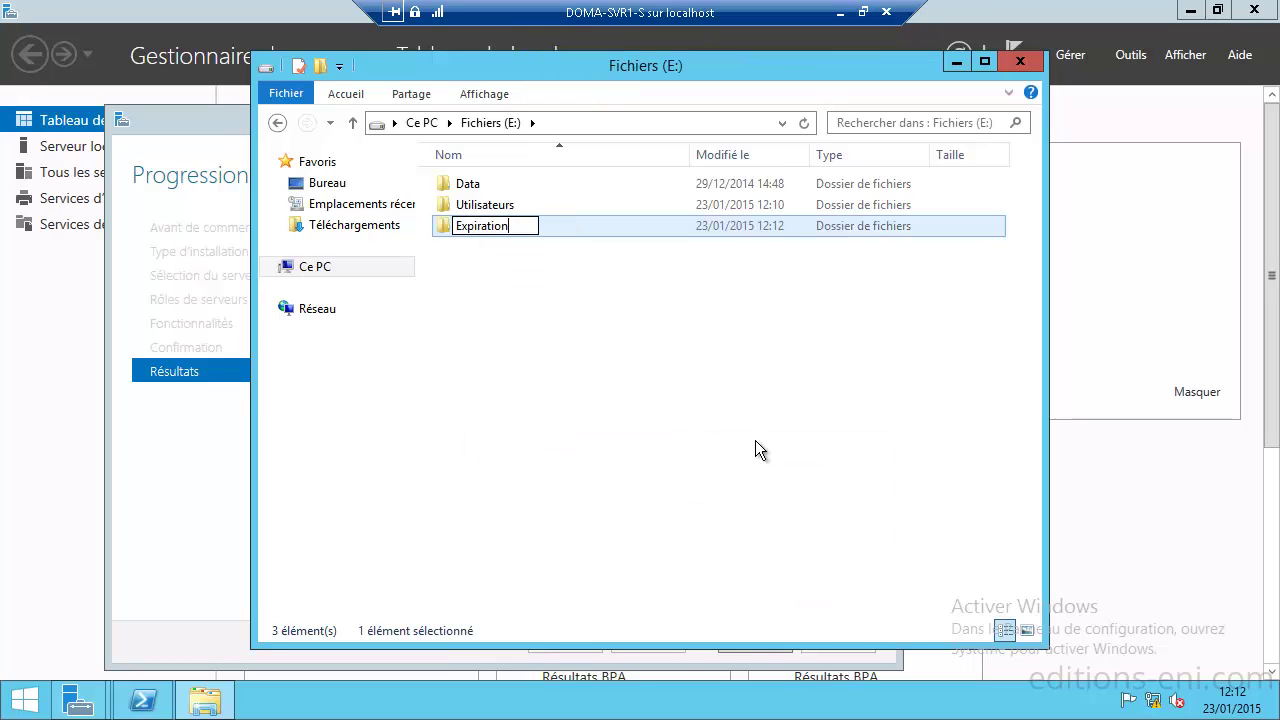
{"action": "key", "text": "Return"}
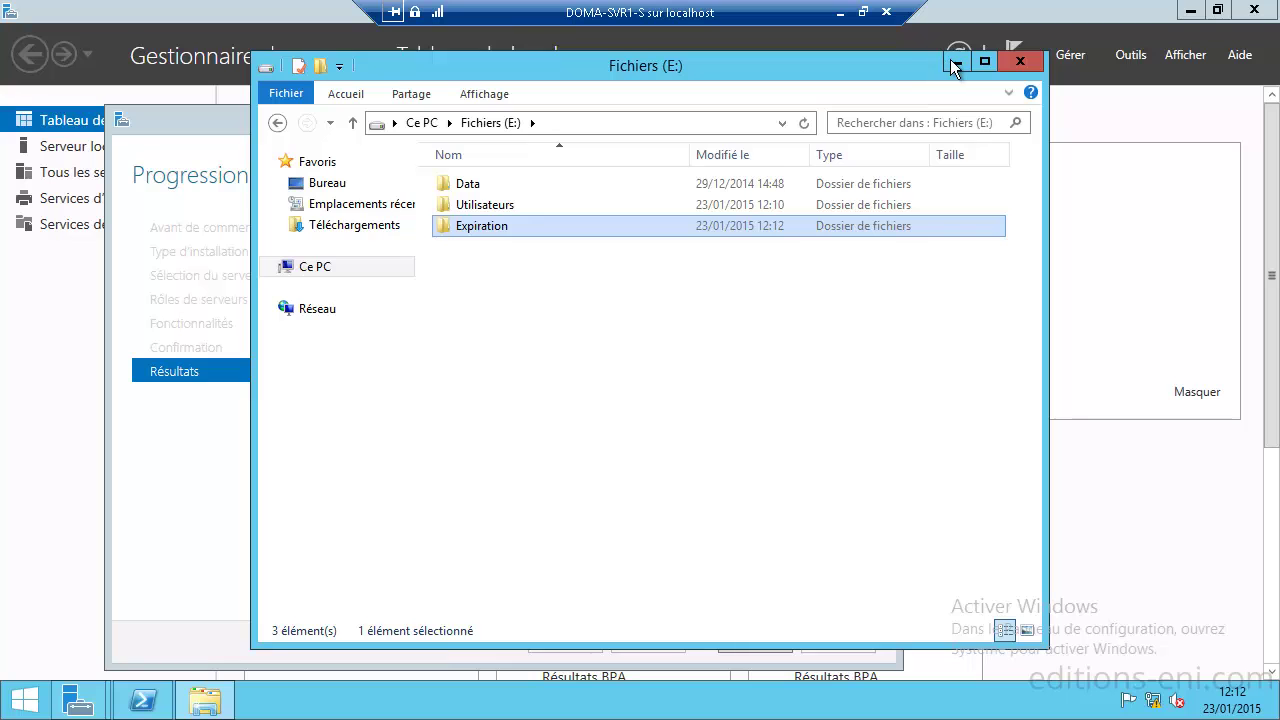
{"action": "left_click", "coordinate": [955, 63]}
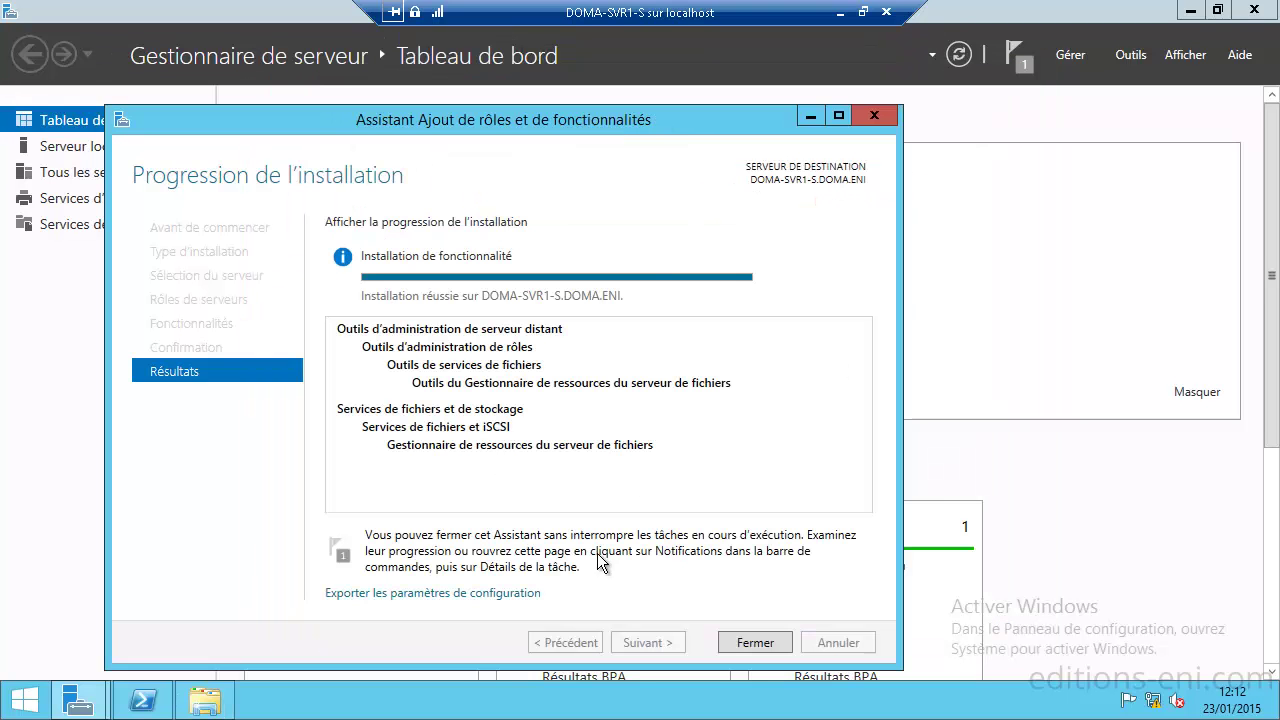
- Close the finished role installation wizard, open Gestionnaire de ressources du serveur de fichiers, and widen its console tree
{"action": "left_click", "coordinate": [767, 642]}
{"action": "left_click", "coordinate": [1129, 55]}
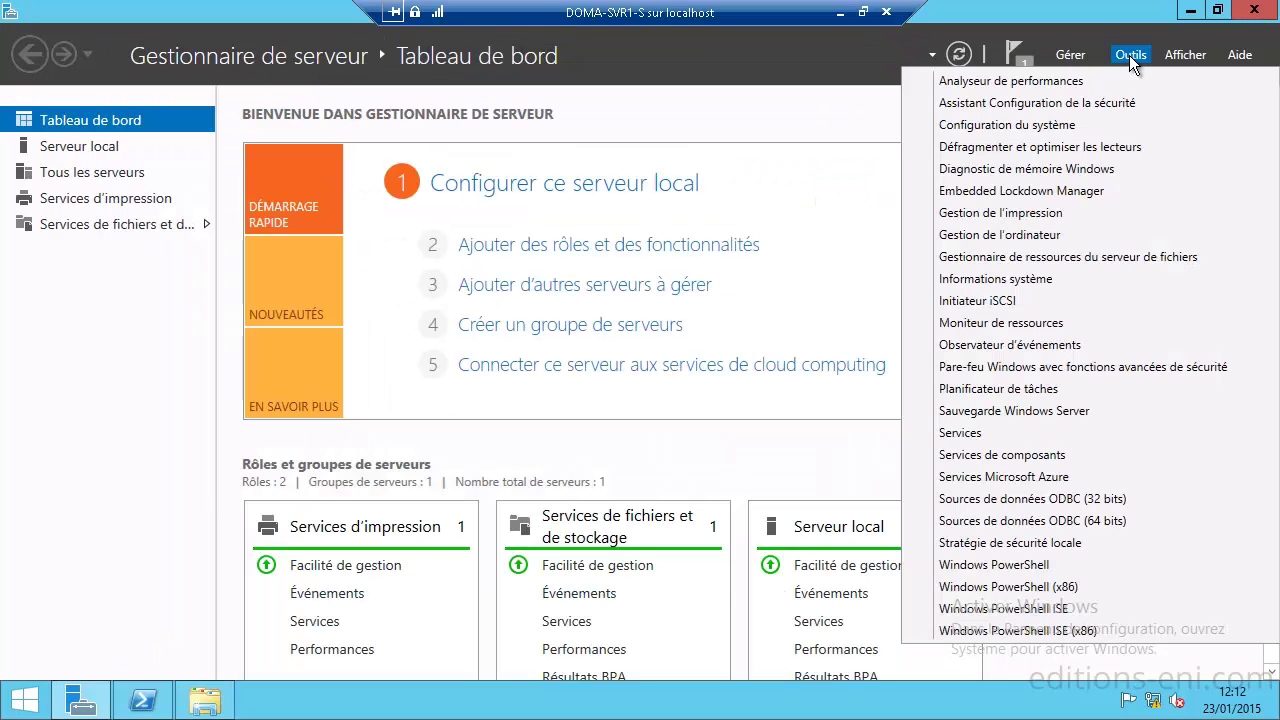
{"action": "left_click", "coordinate": [1190, 12]}
{"action": "left_click", "coordinate": [1190, 12]}
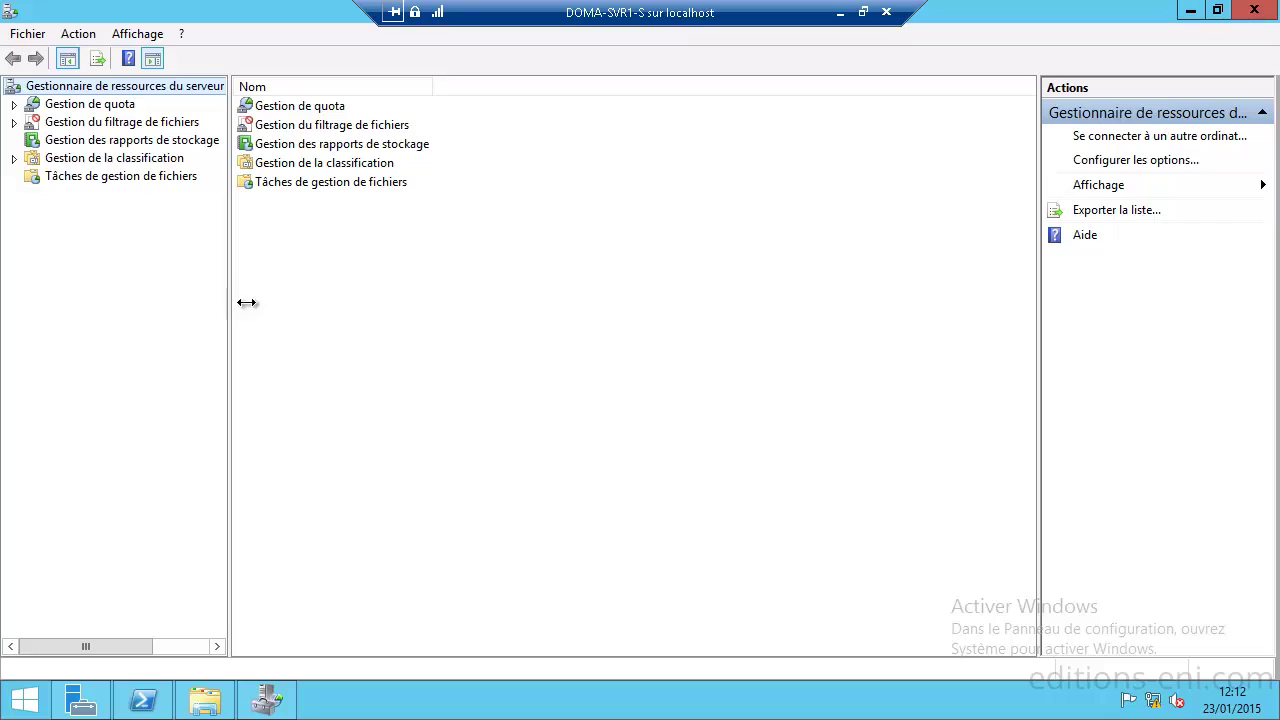
{"action": "left_click_drag", "start_coordinate": [247, 302], "coordinate": [307, 302]}
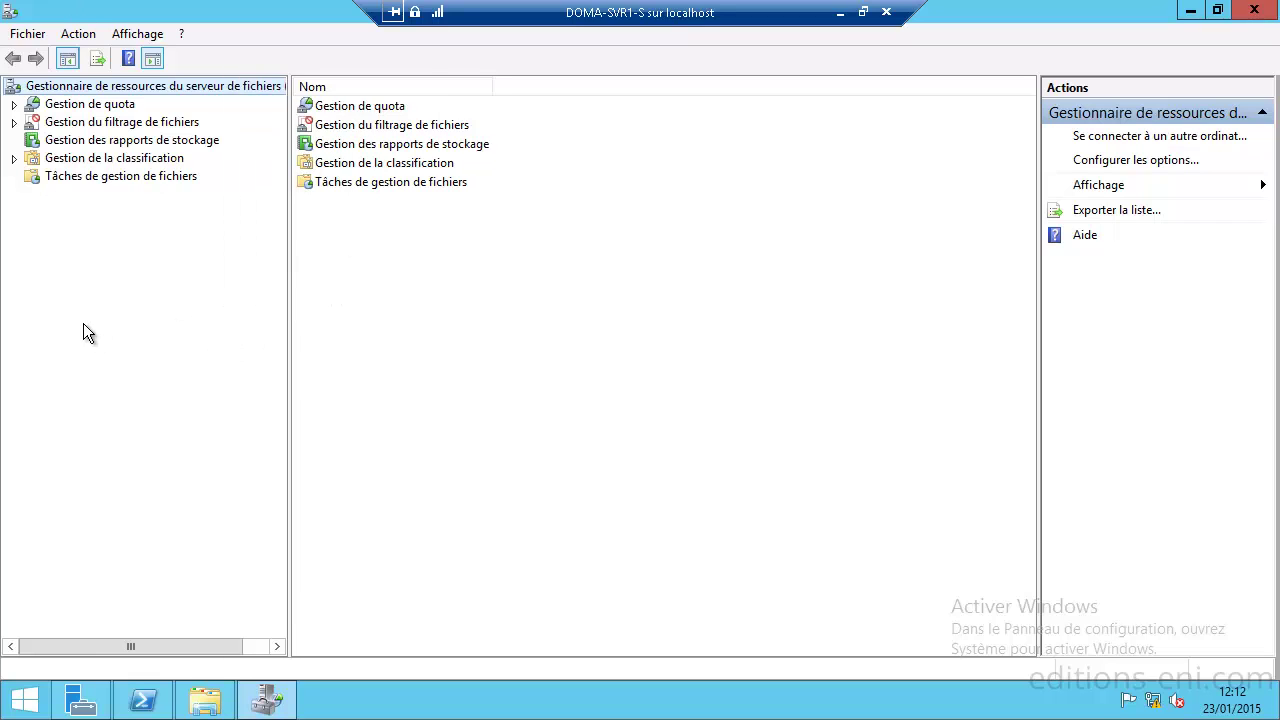
- Open the file server resource manager options and examine the e-mail, notification limit, automatic classification, access-denied assistance and file screening audit settings
{"action": "right_click", "coordinate": [50, 92]}
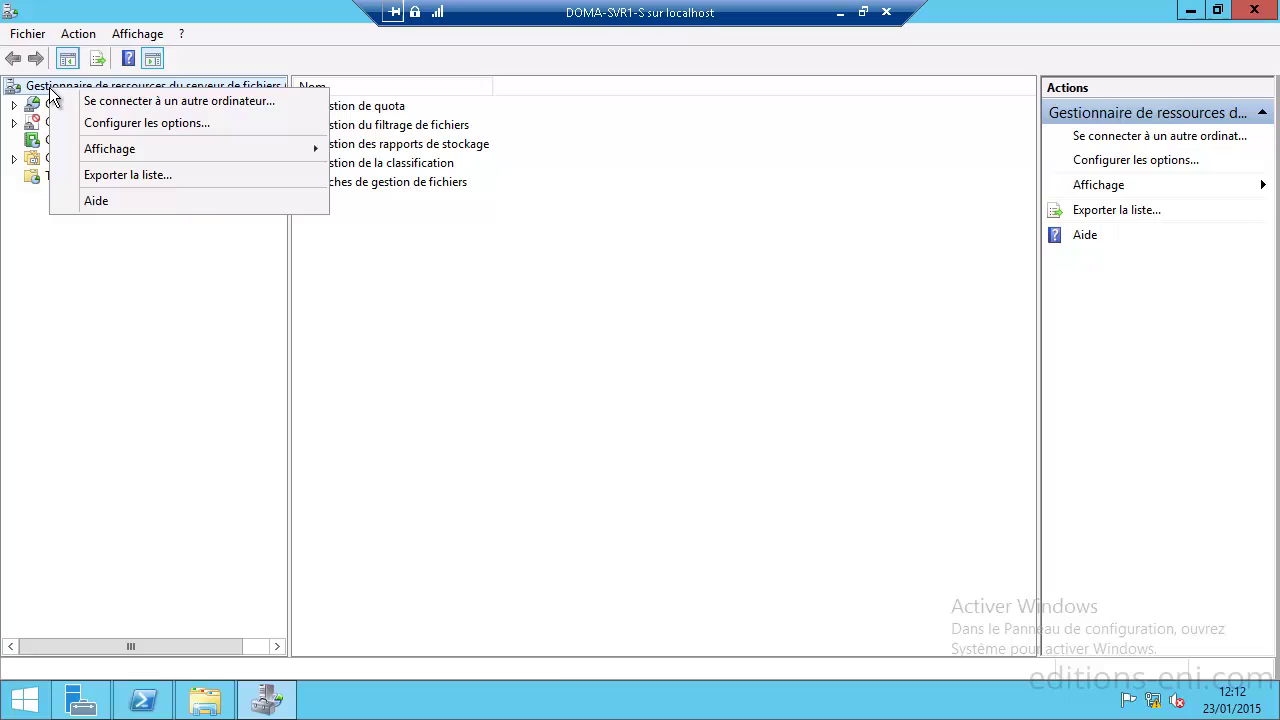
{"action": "left_click", "coordinate": [167, 124]}
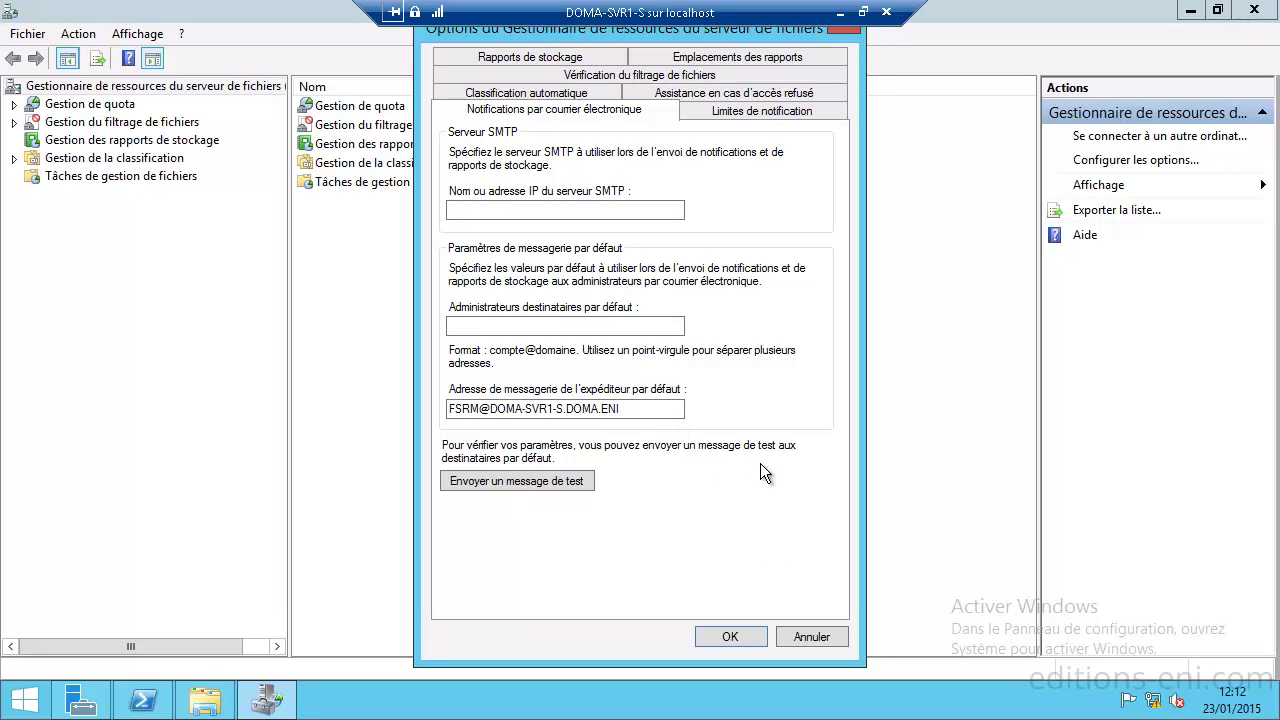
{"action": "left_click", "coordinate": [553, 212]}
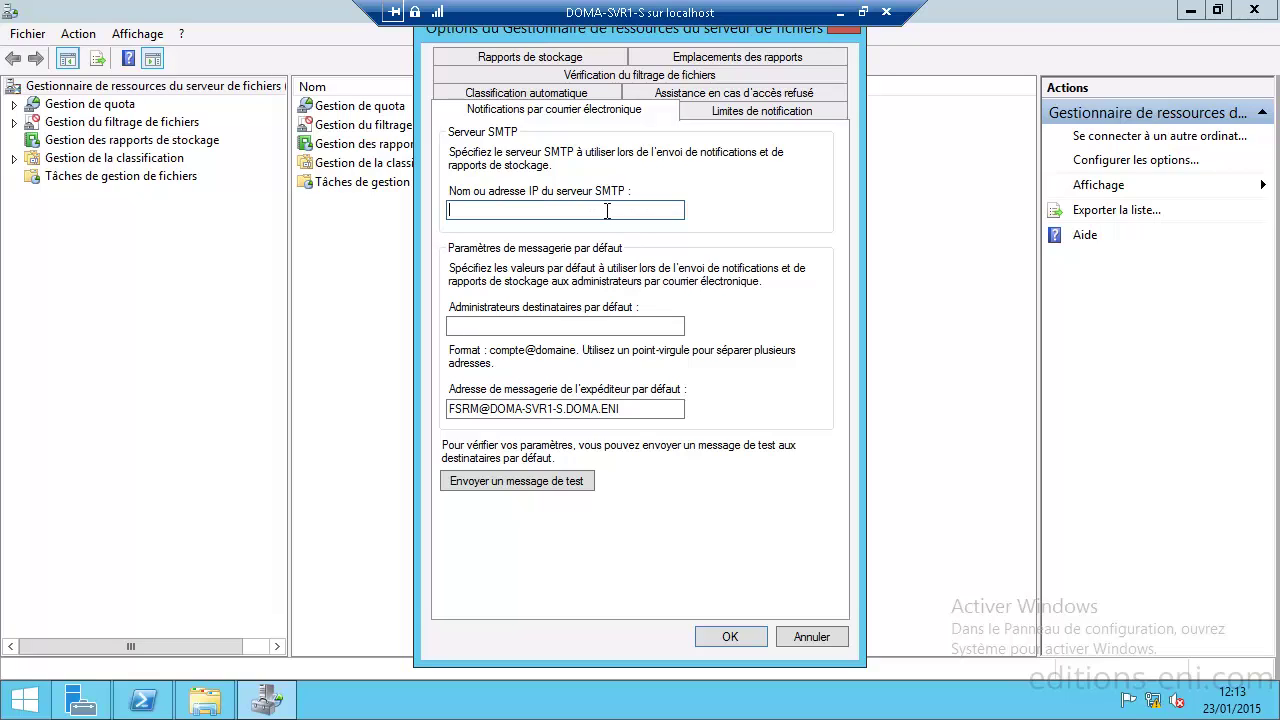
{"action": "left_click", "coordinate": [752, 112]}
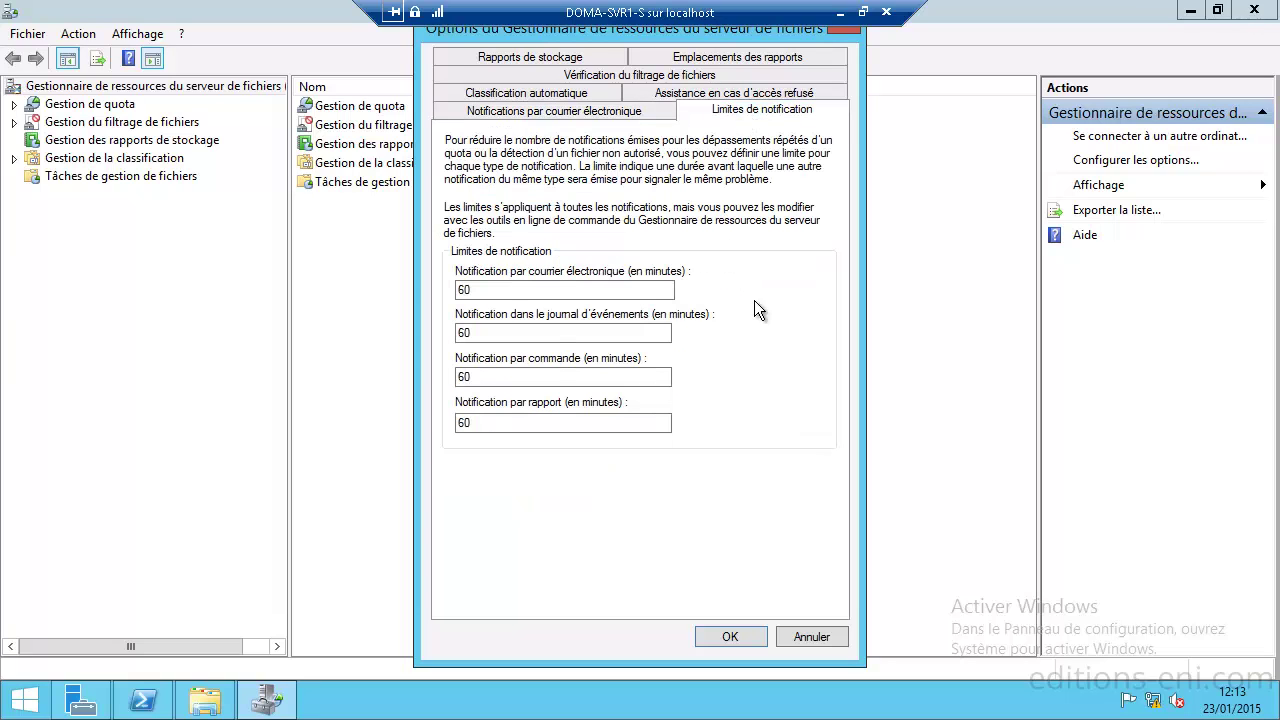
{"action": "left_click", "coordinate": [521, 290]}
{"action": "left_click", "coordinate": [553, 100]}
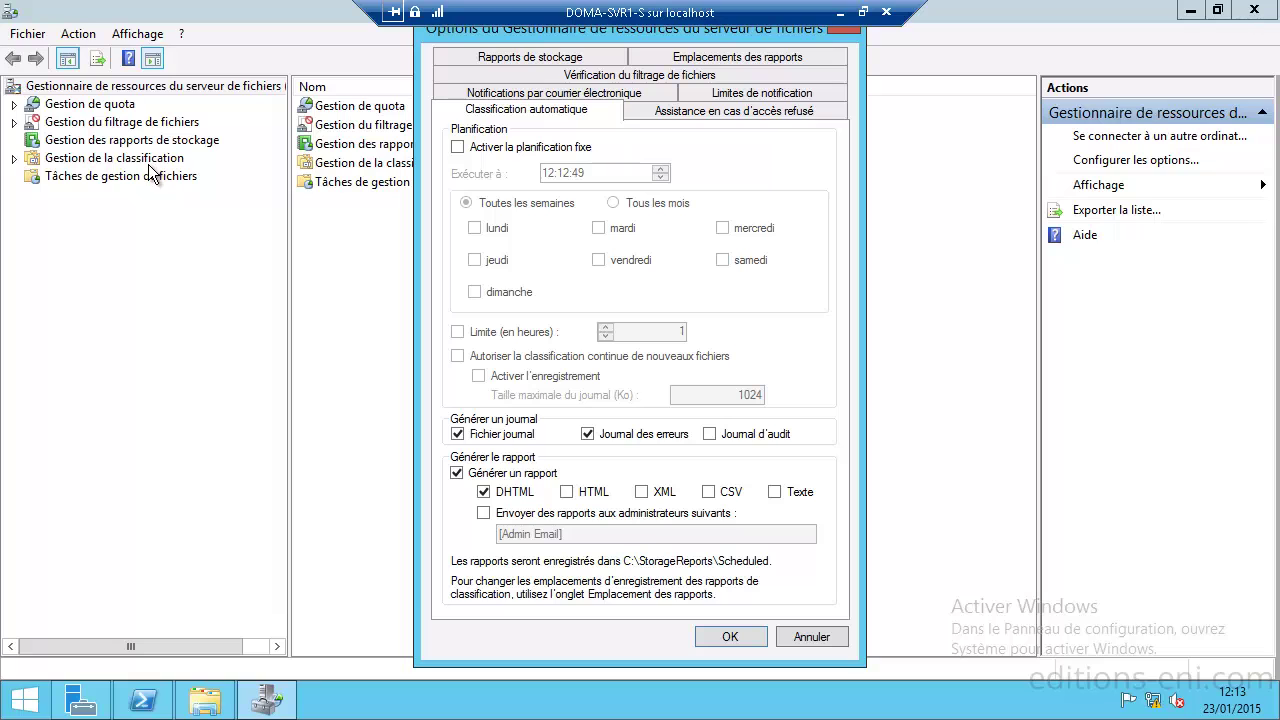
{"action": "left_click", "coordinate": [734, 112]}
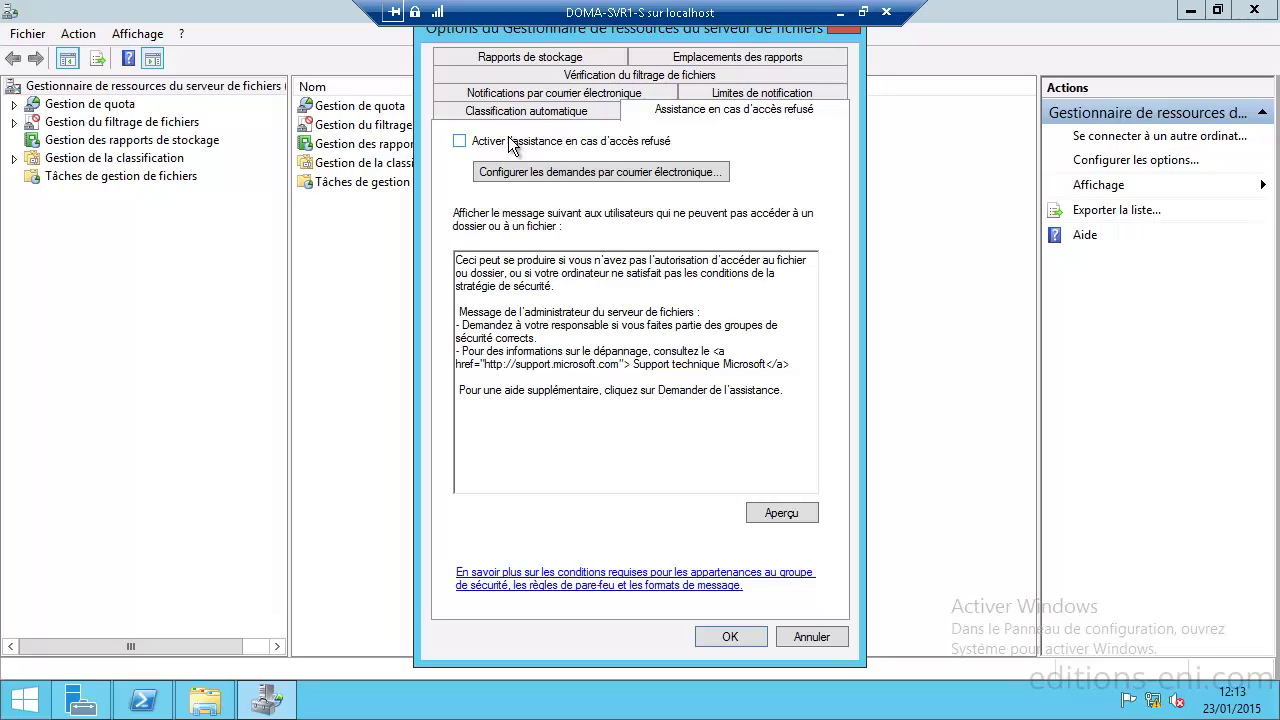
{"action": "left_click", "coordinate": [569, 72]}
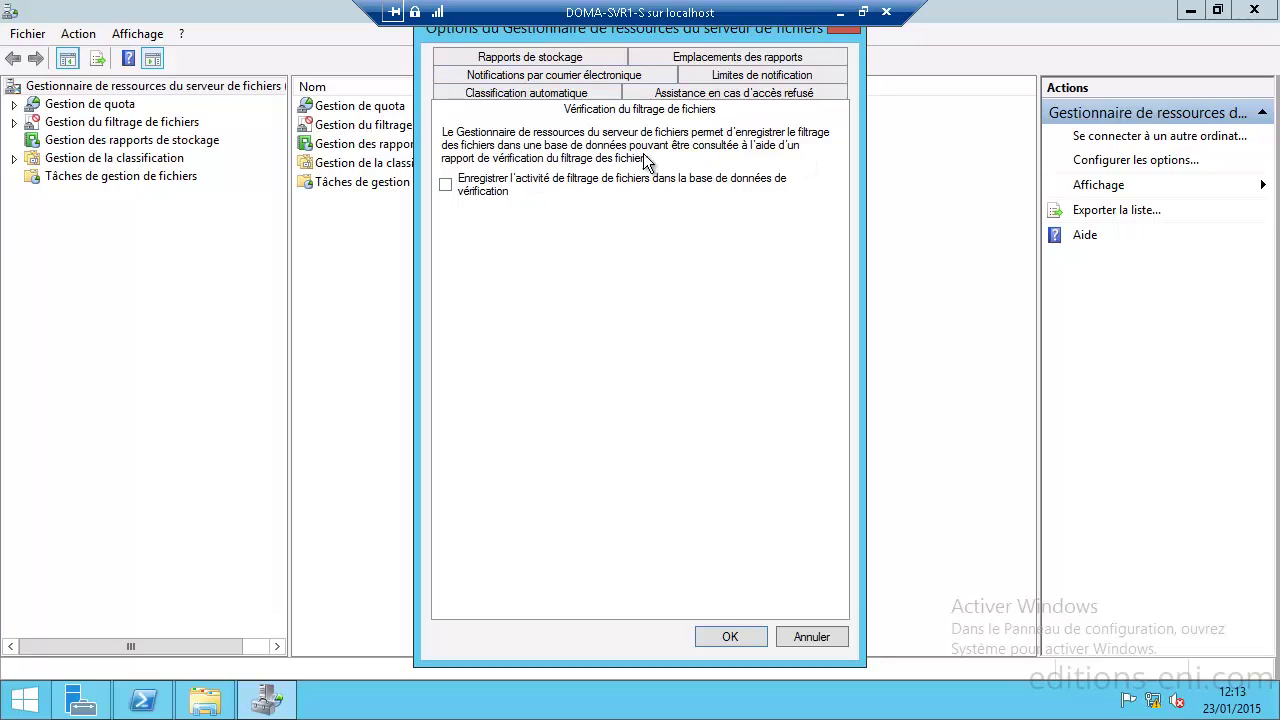
- Review the storage report defaults, including the Fichiers volumineux parameters, and the report locations, closing the options without saving
{"action": "left_click", "coordinate": [538, 58]}
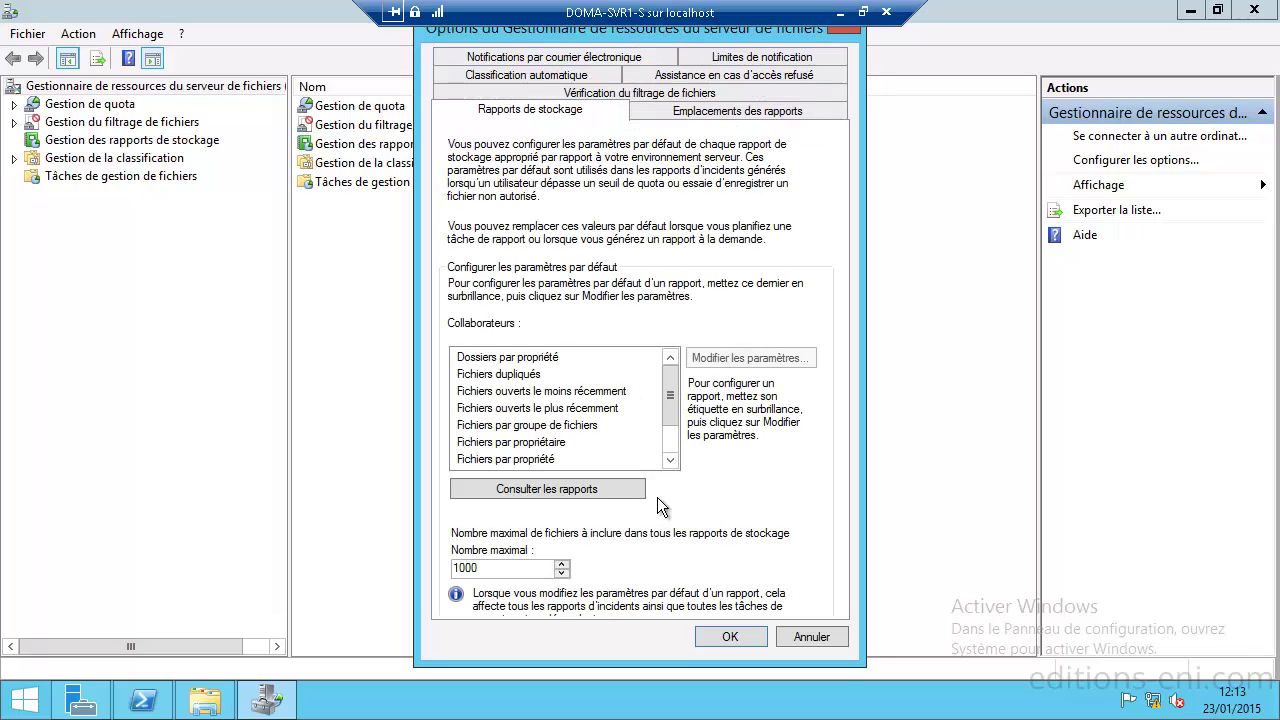
{"action": "left_click", "coordinate": [515, 393]}
{"action": "left_click", "coordinate": [530, 428]}
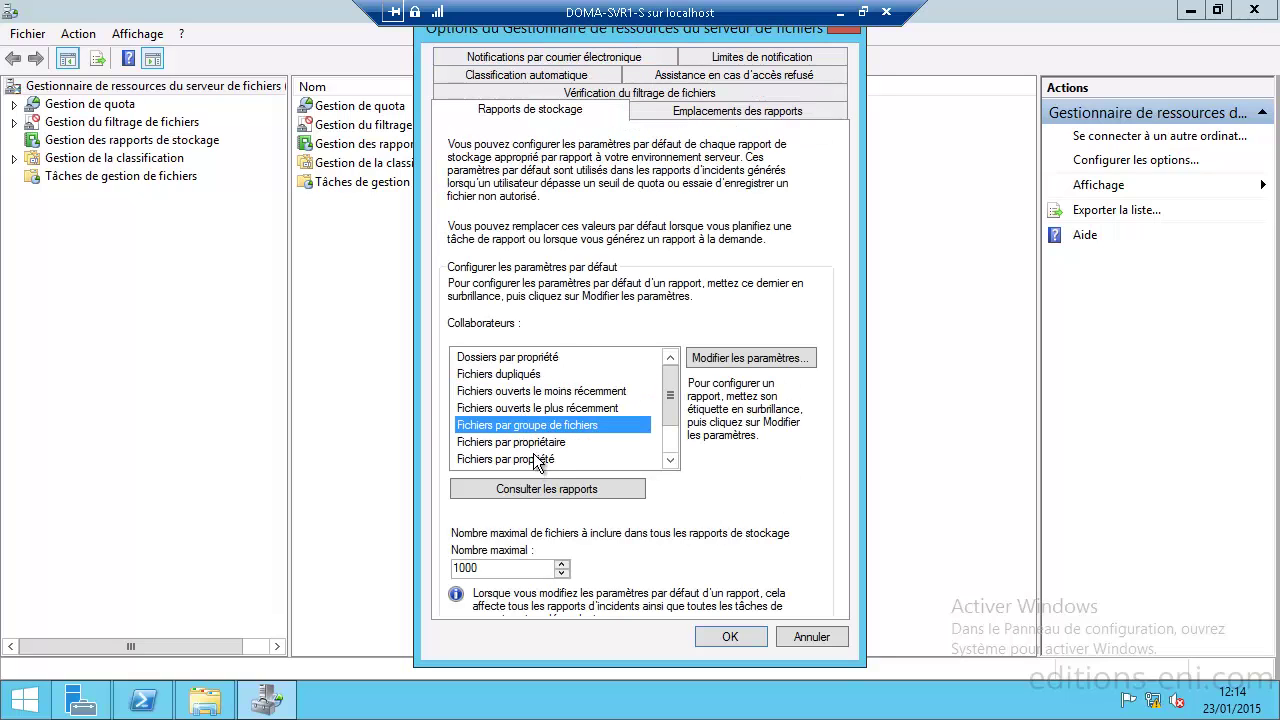
{"action": "left_click", "coordinate": [537, 459]}
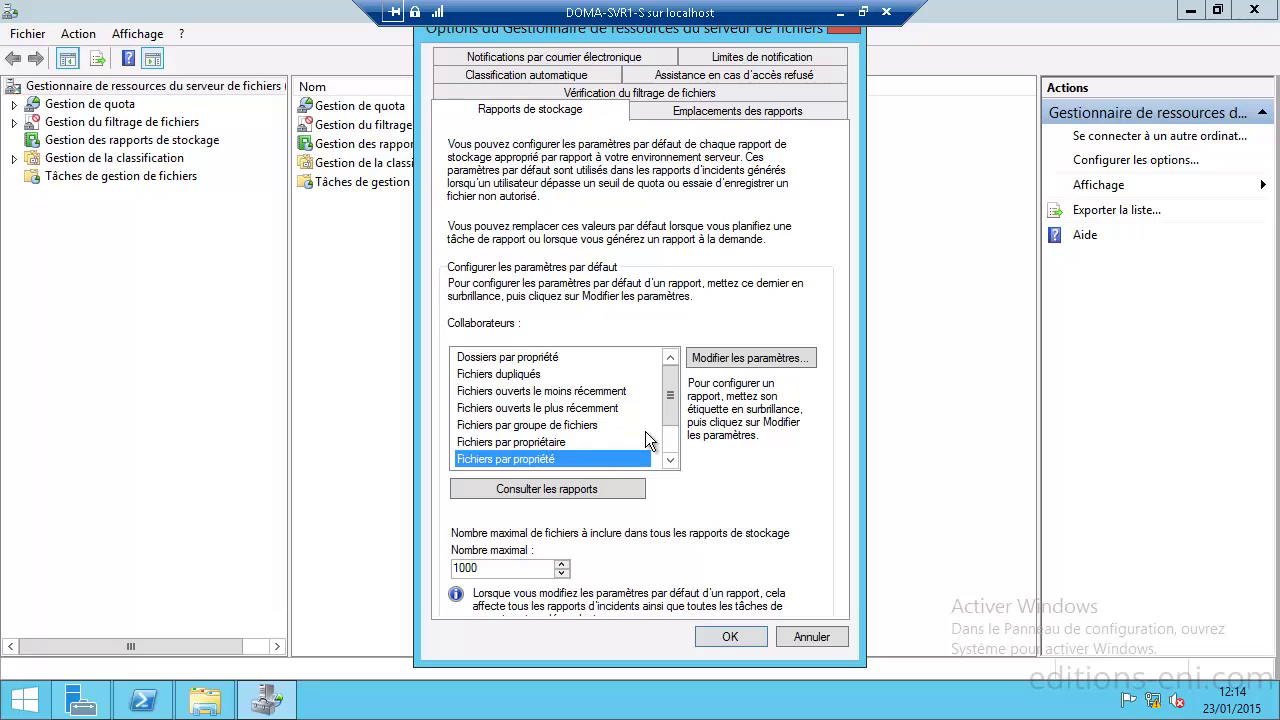
{"action": "scroll", "coordinate": [676, 450], "scroll_direction": "down", "scroll_amount": 1}
{"action": "left_click", "coordinate": [530, 425]}
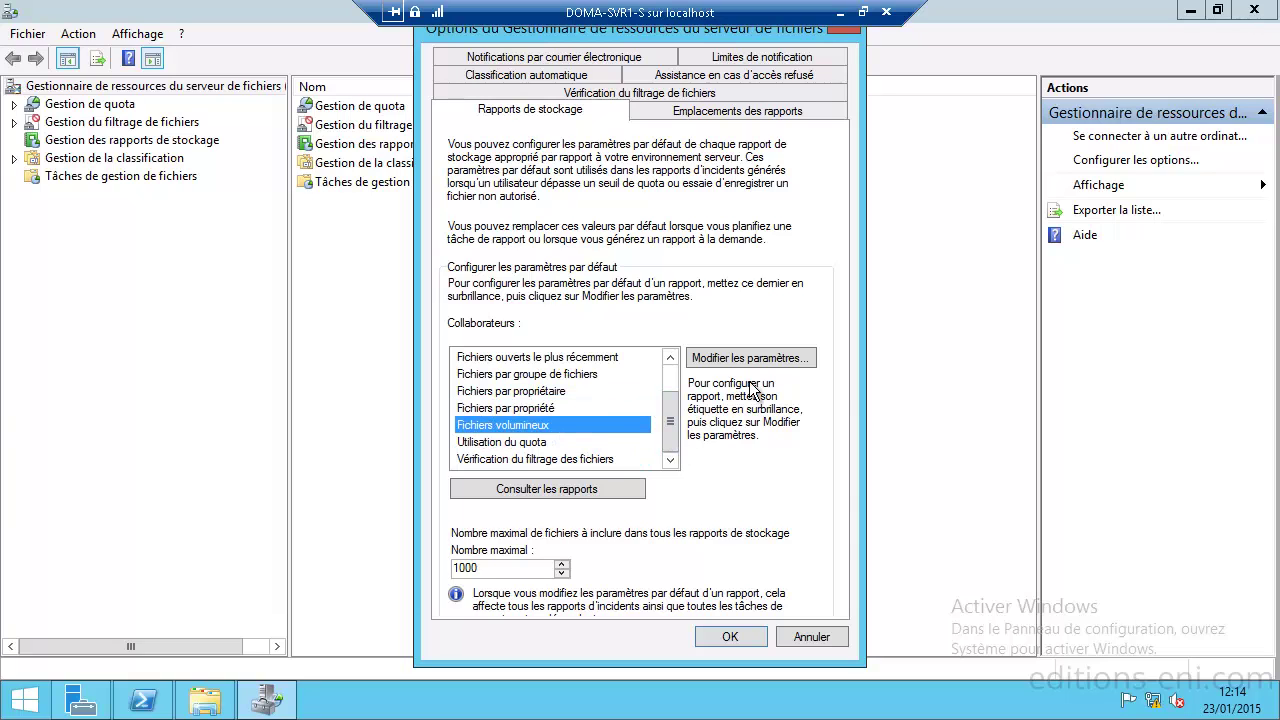
{"action": "left_click", "coordinate": [775, 359]}
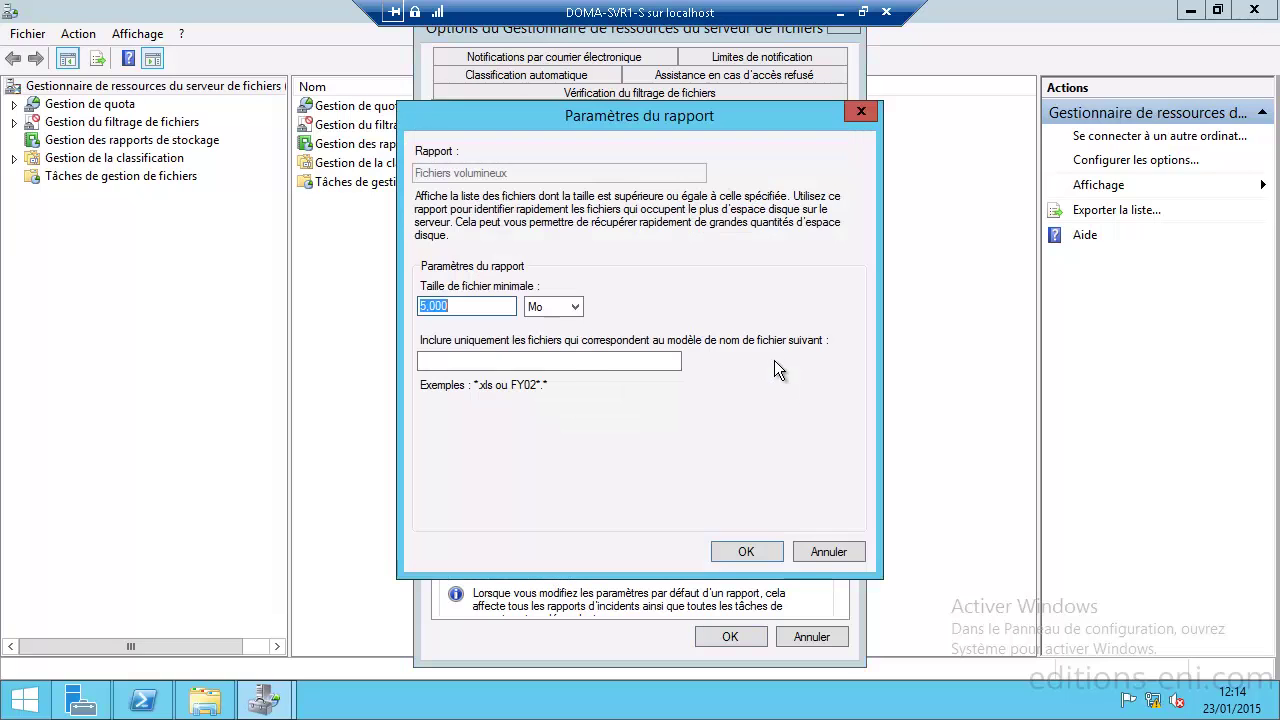
{"action": "left_click", "coordinate": [480, 306]}
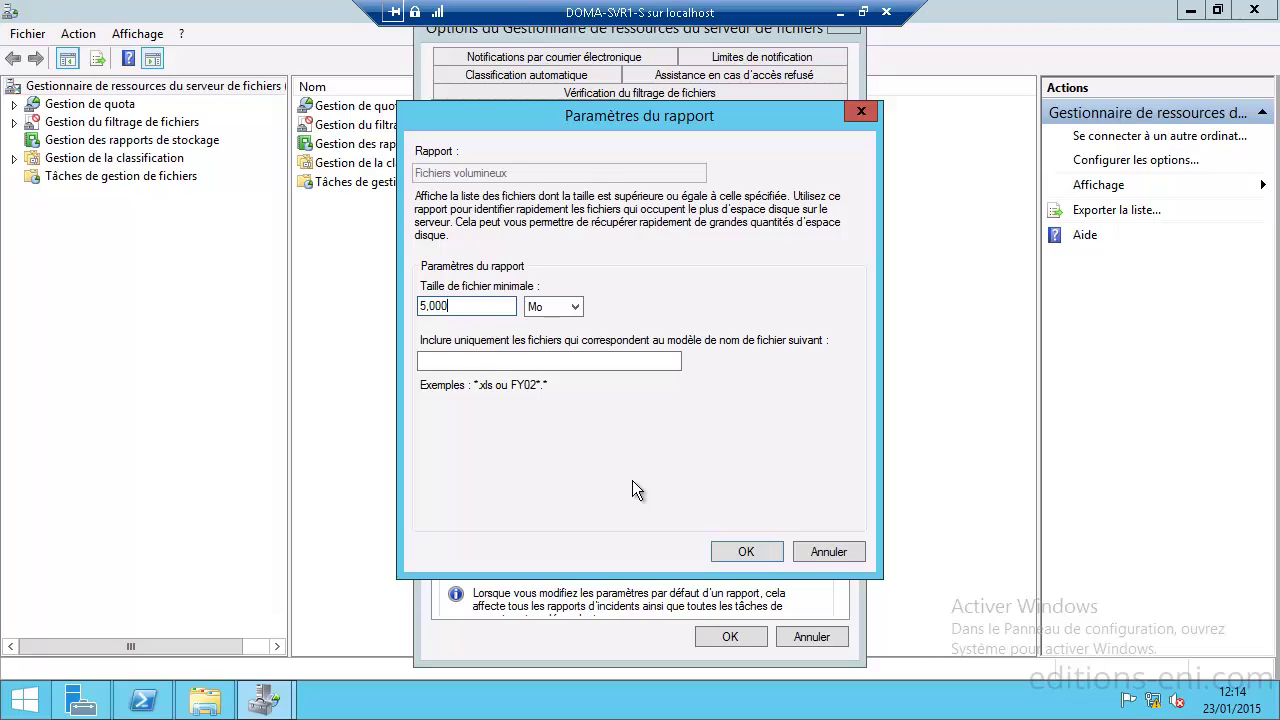
{"action": "left_click", "coordinate": [822, 550]}
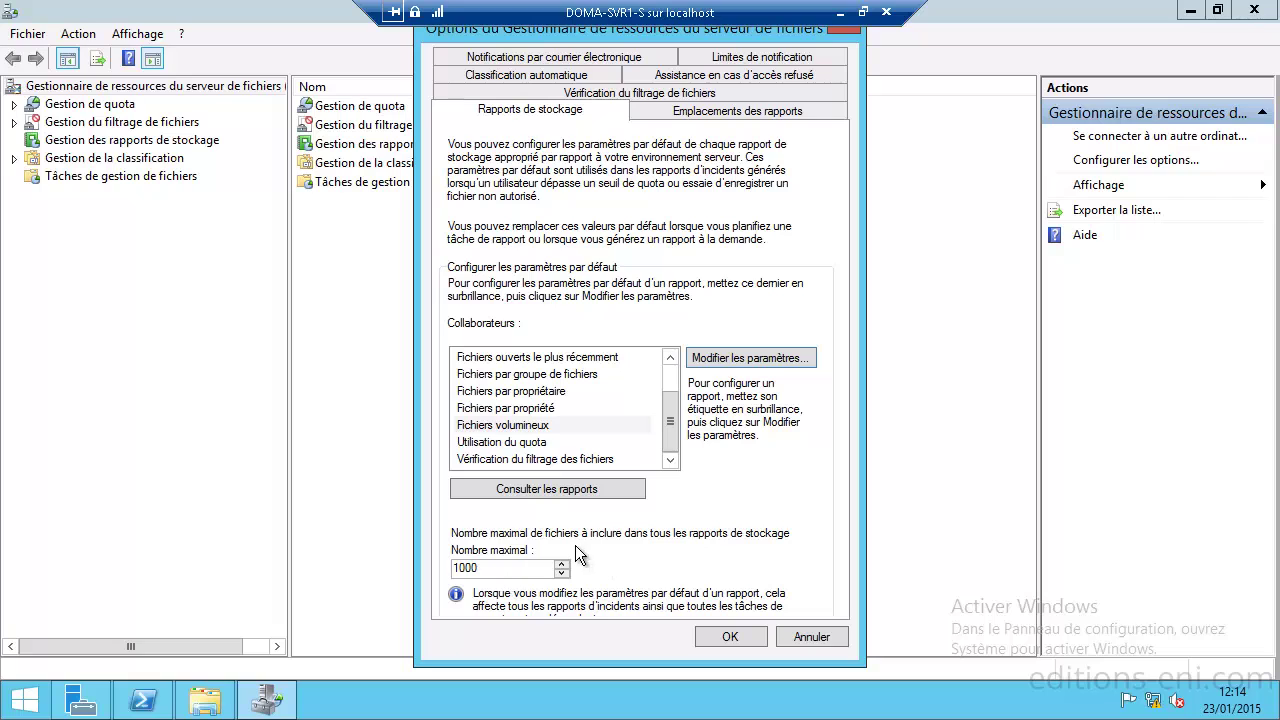
{"action": "left_click", "coordinate": [757, 112]}
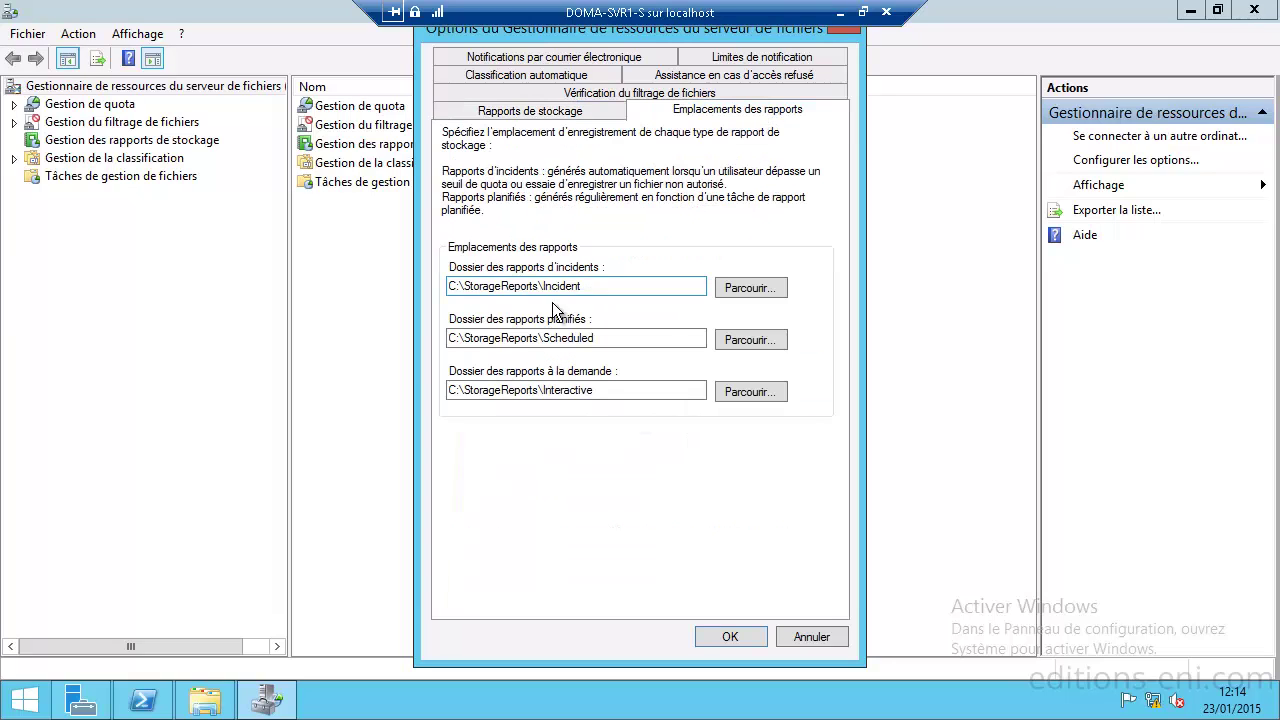
{"action": "left_click", "coordinate": [810, 637]}
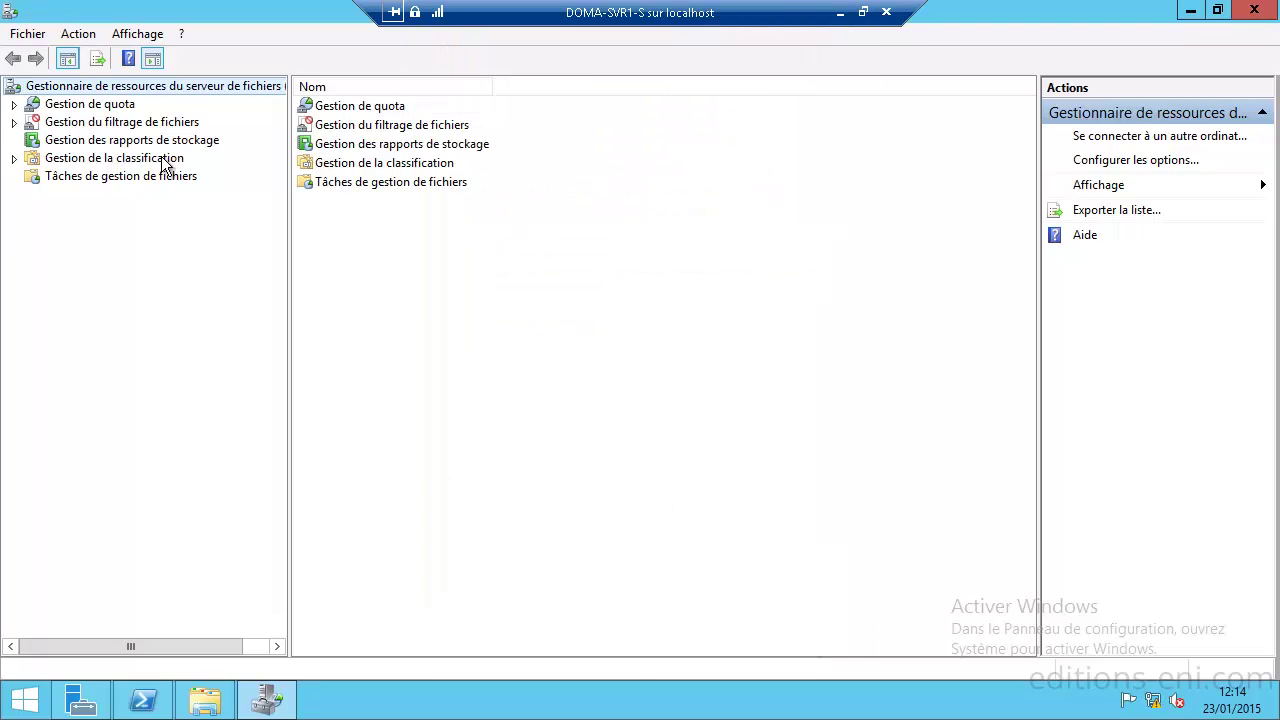
- Expand Gestion de quota, view Quotas and Modèles de quotas, and widen the template name column to show full names
{"action": "left_click", "coordinate": [100, 110]}
{"action": "left_click", "coordinate": [14, 104]}
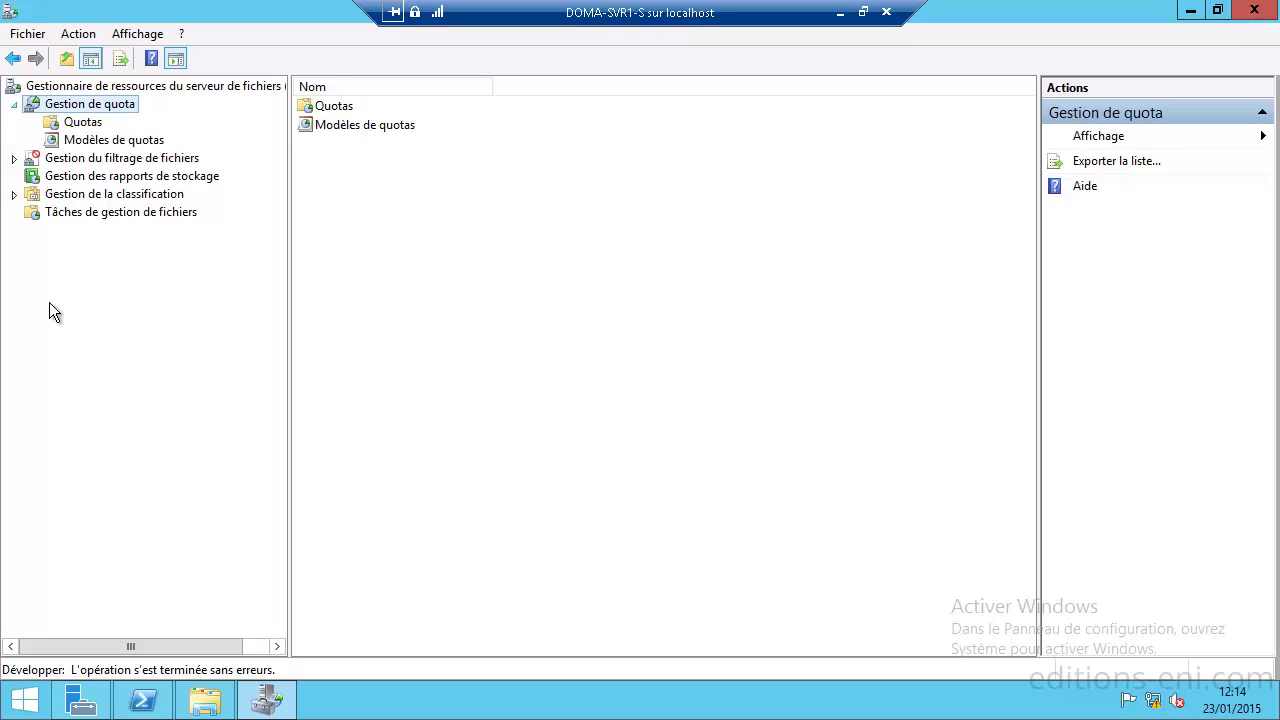
{"action": "left_click", "coordinate": [118, 143]}
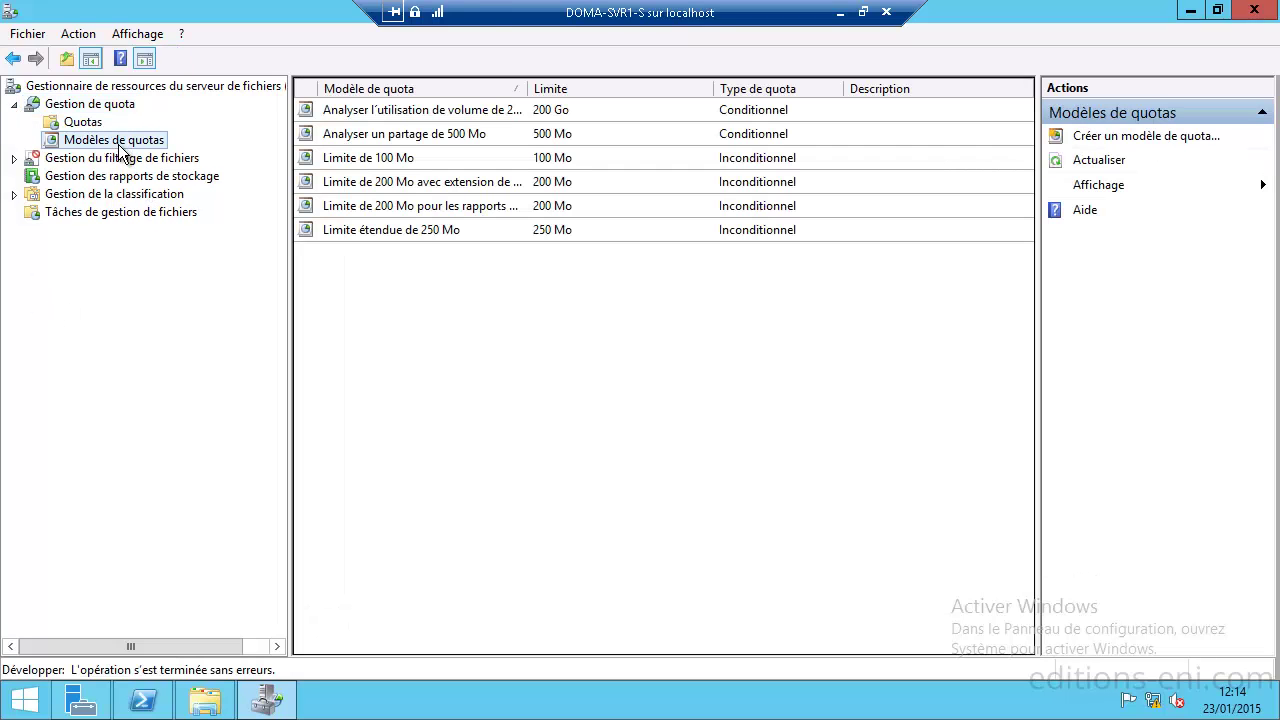
{"action": "left_click", "coordinate": [78, 125]}
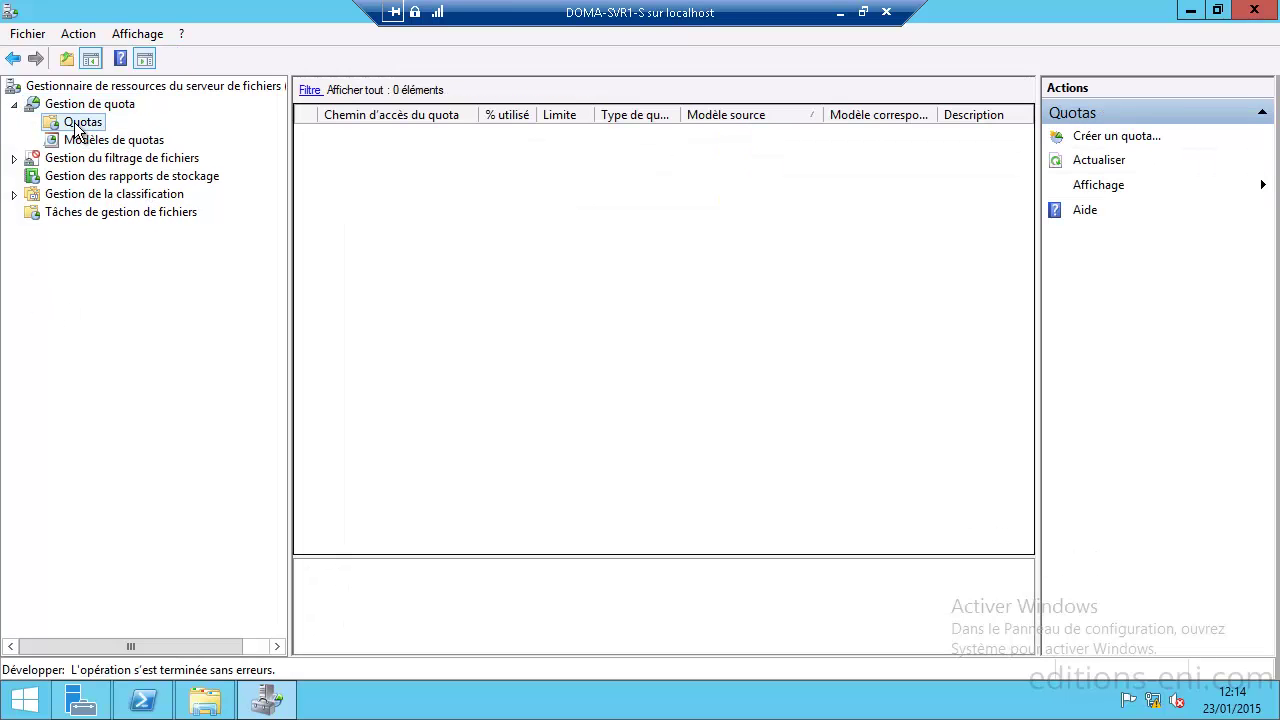
{"action": "left_click", "coordinate": [133, 139]}
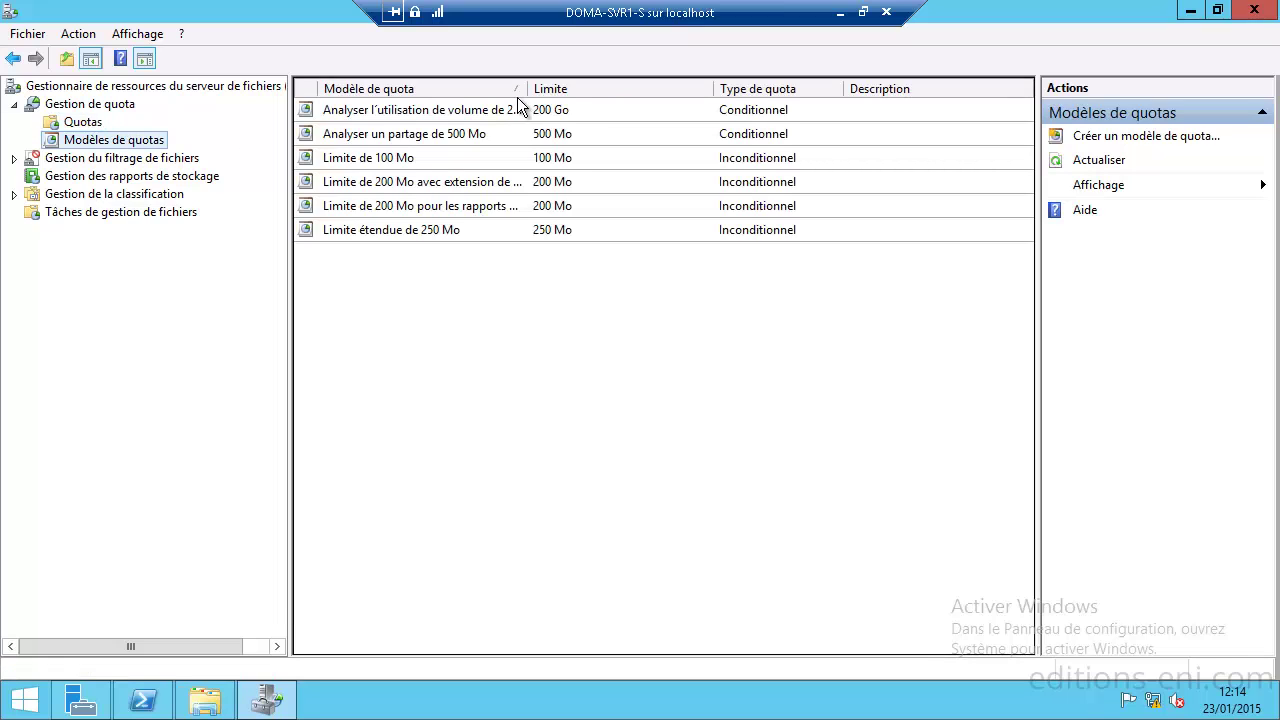
{"action": "left_click_drag", "start_coordinate": [528, 88], "coordinate": [596, 88]}
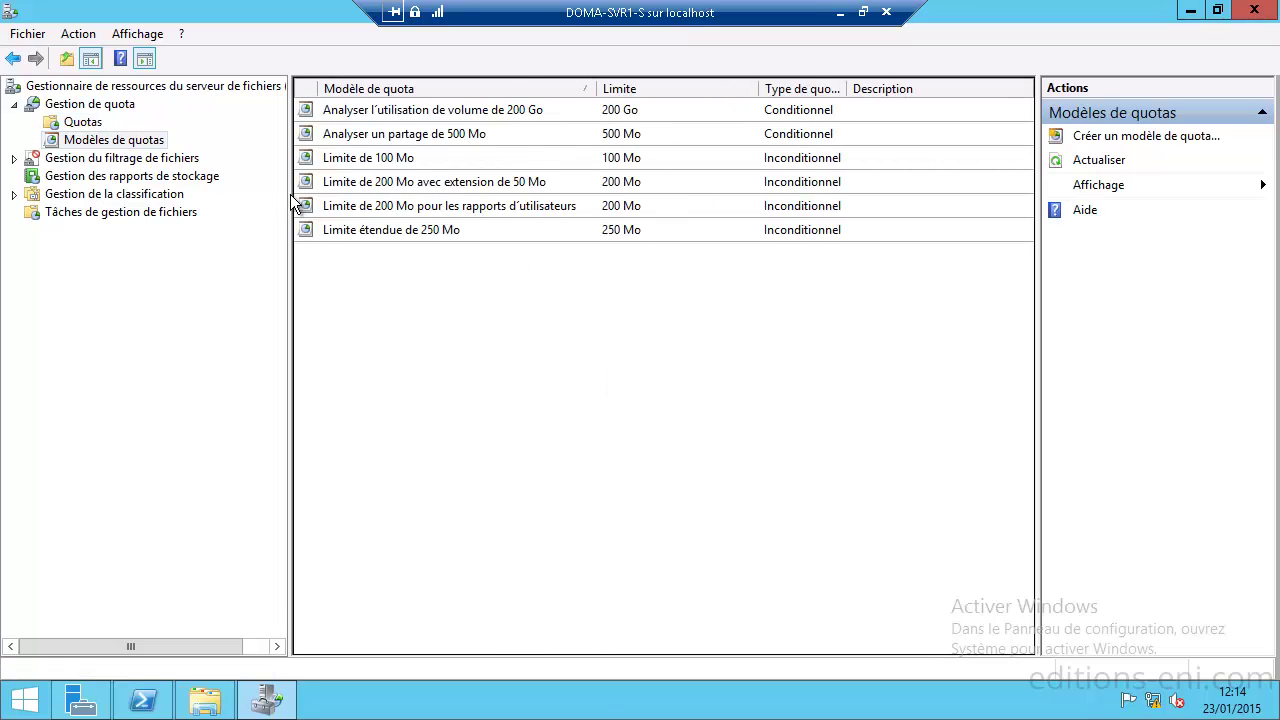
- Start a new quota template named Mon-Modele with an unconditional space limit of 500 Mo
{"action": "right_click", "coordinate": [158, 150]}
{"action": "left_click", "coordinate": [296, 155]}
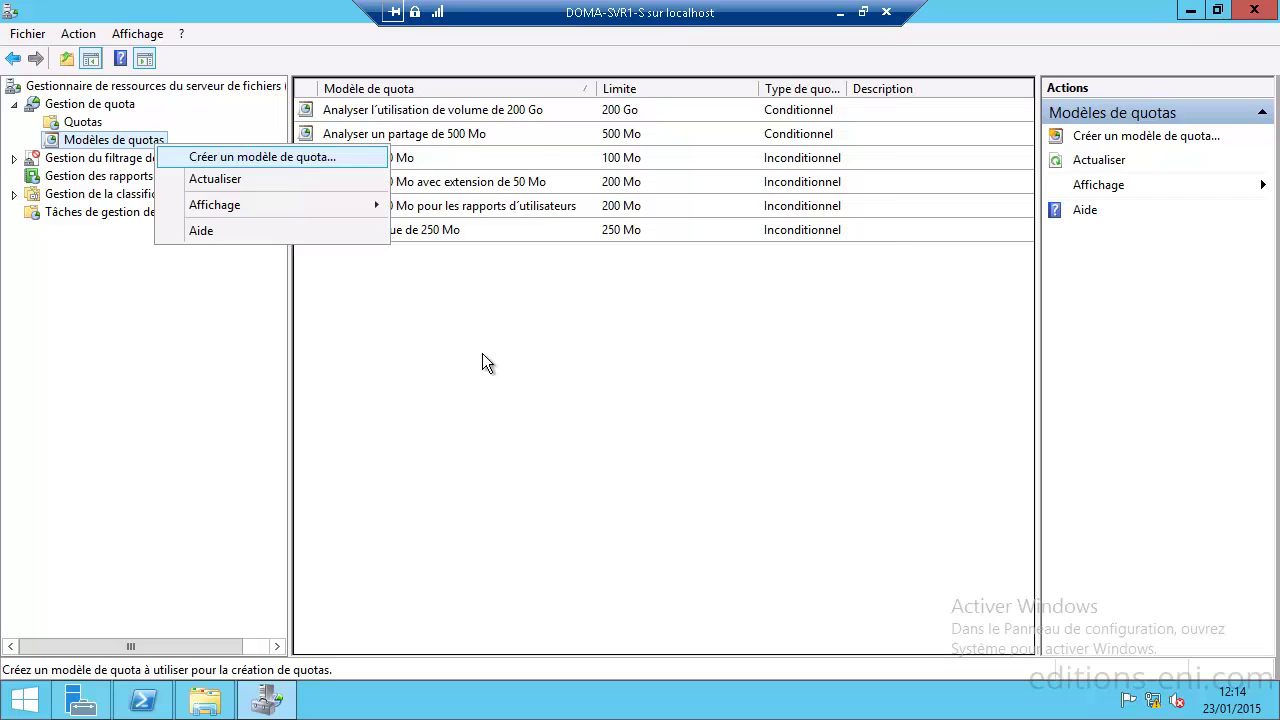
{"action": "left_click", "coordinate": [543, 166]}
{"action": "type", "text": "Mon-Modele"}
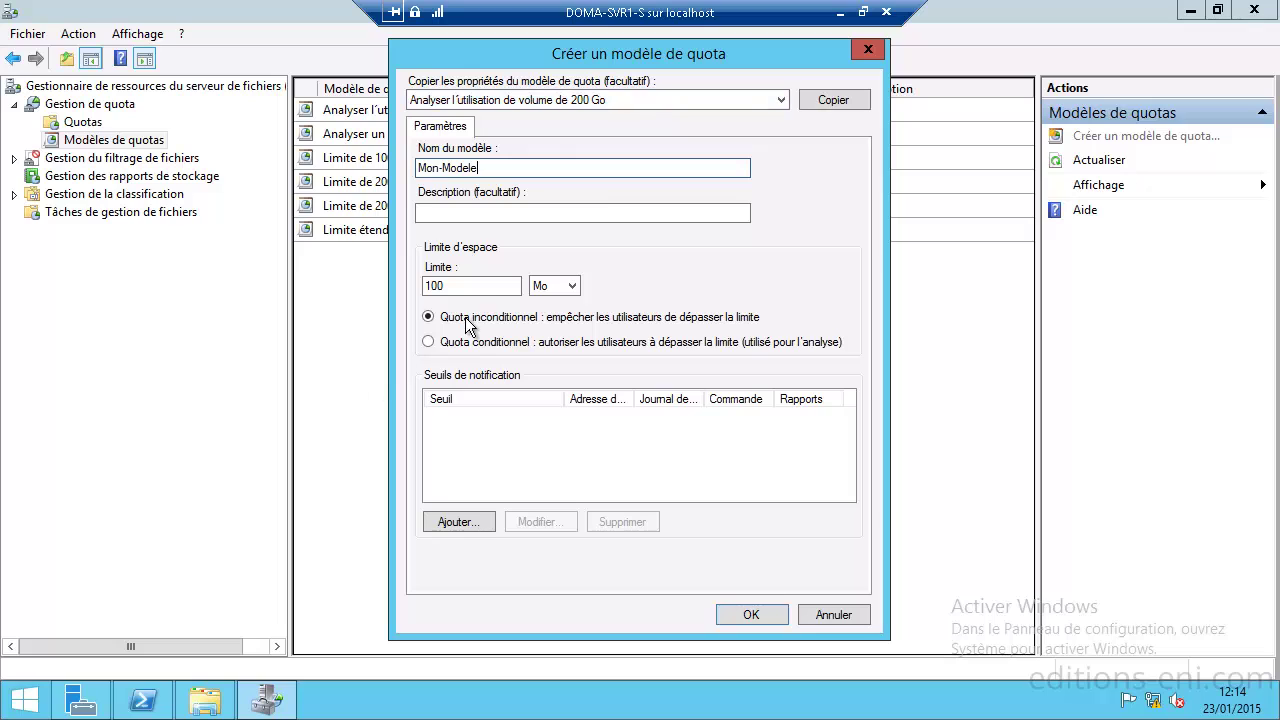
{"action": "key", "text": "Tab"}
{"action": "key", "text": "Tab"}
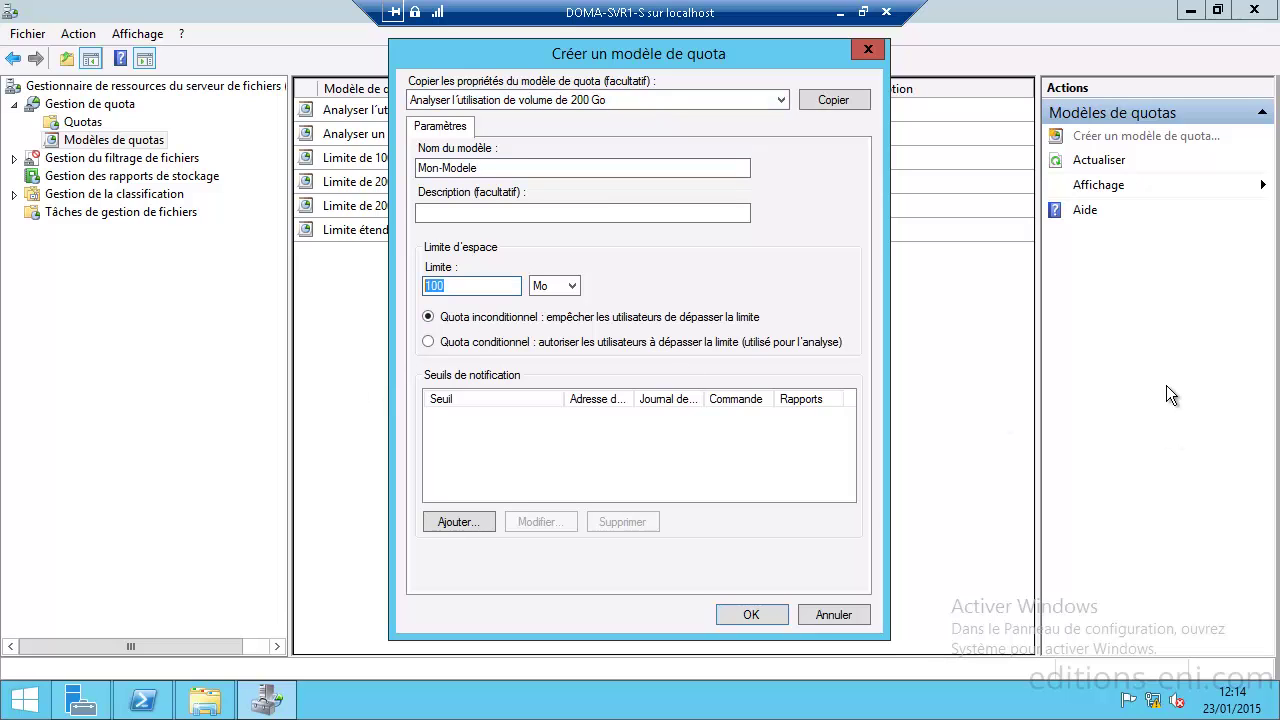
{"action": "type", "text": "500"}
- Add a notification threshold at 50 % that sends a warning to the event log
{"action": "left_click", "coordinate": [458, 521]}
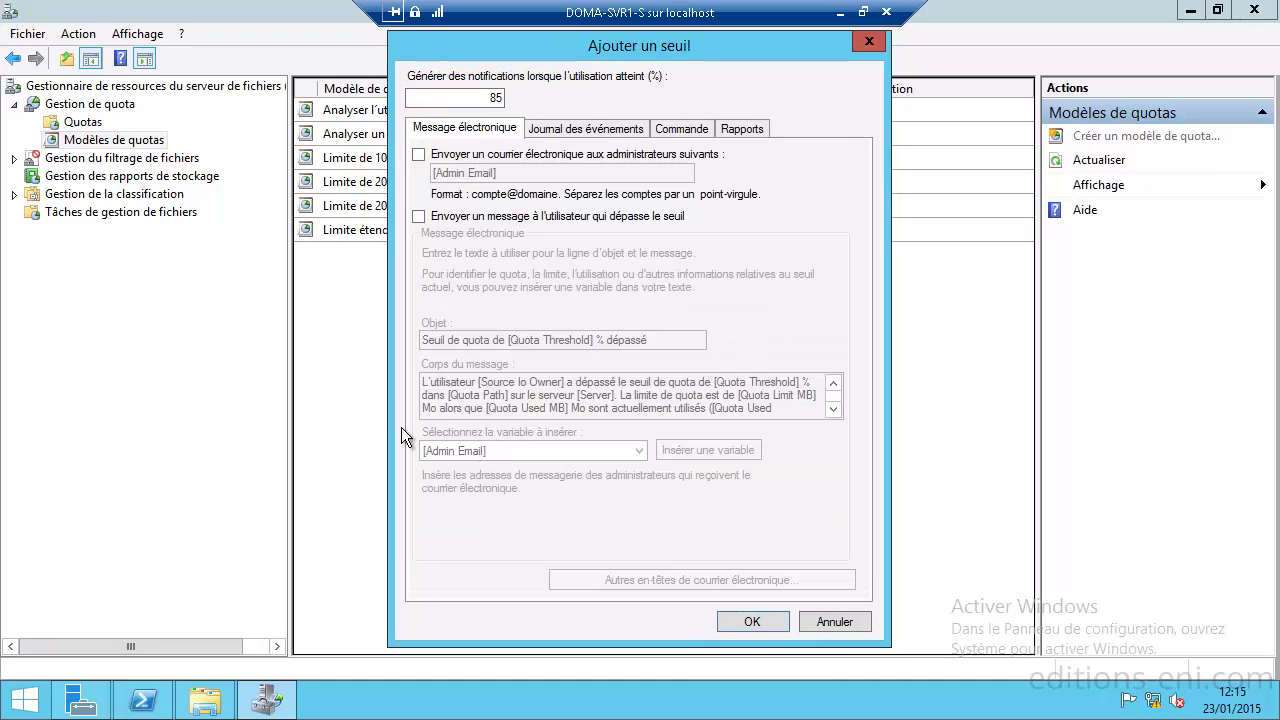
{"action": "double_click", "coordinate": [472, 100]}
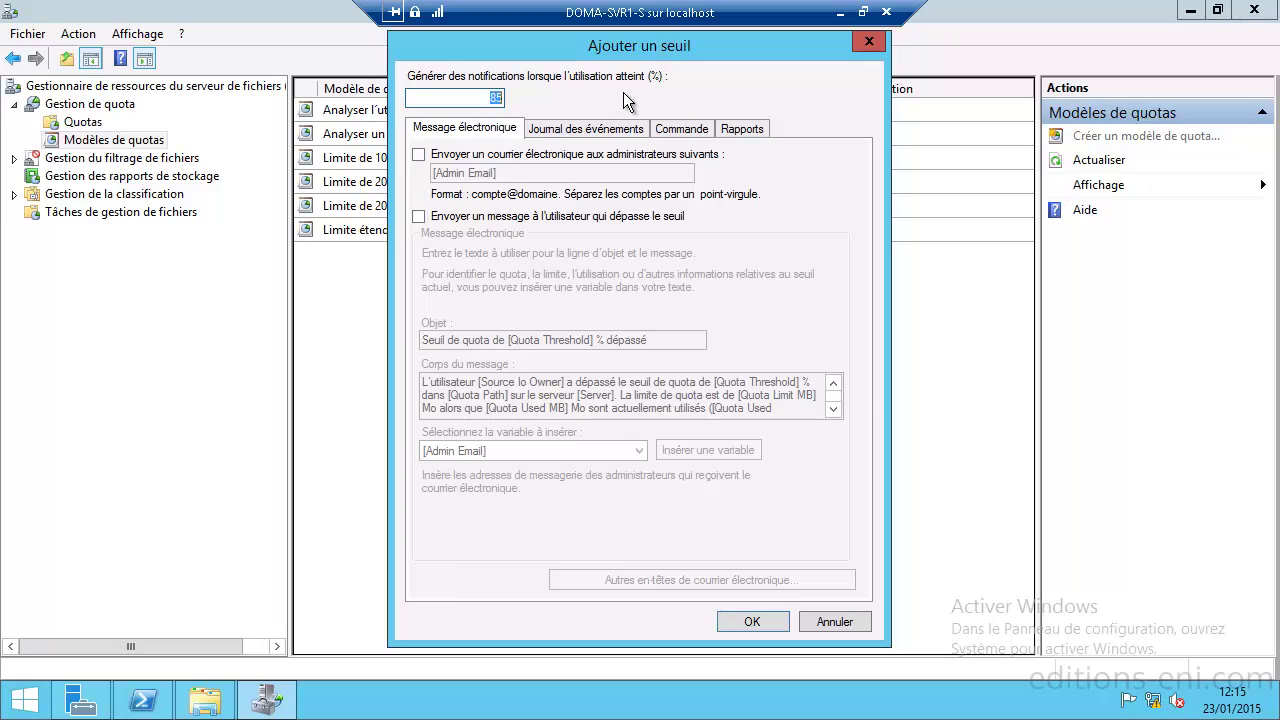
{"action": "type", "text": "50"}
{"action": "left_click", "coordinate": [564, 127]}
{"action": "left_click", "coordinate": [418, 156]}
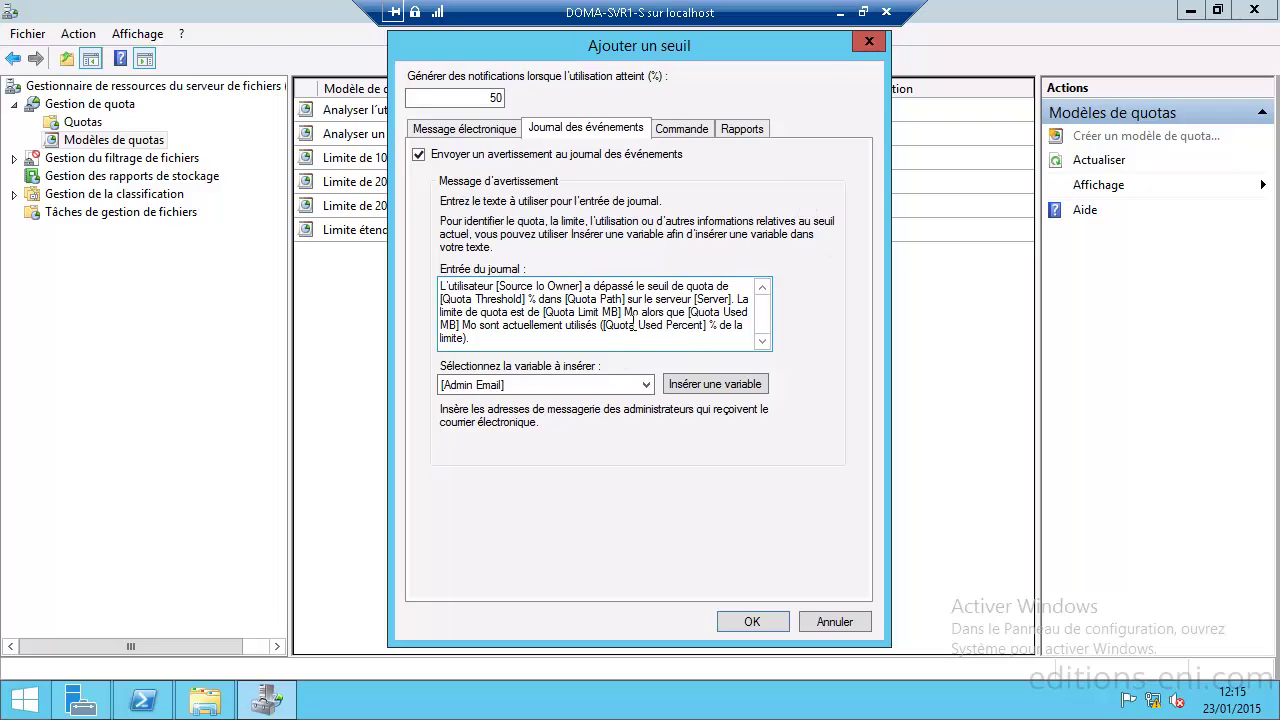
{"action": "left_click", "coordinate": [637, 391]}
{"action": "left_click", "coordinate": [660, 483]}
{"action": "left_click", "coordinate": [765, 621]}
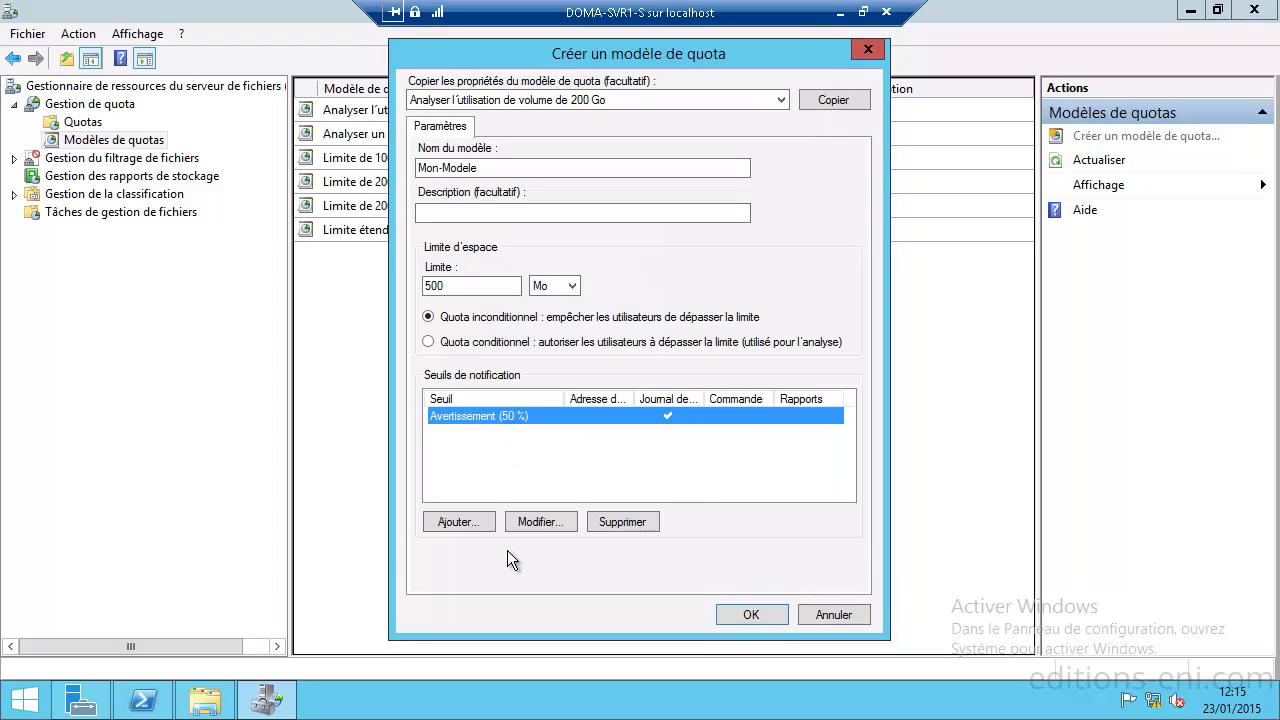
- Try a second threshold at 90 % with report generation, reviewing its command and report options, and discard it
{"action": "left_click", "coordinate": [466, 521]}
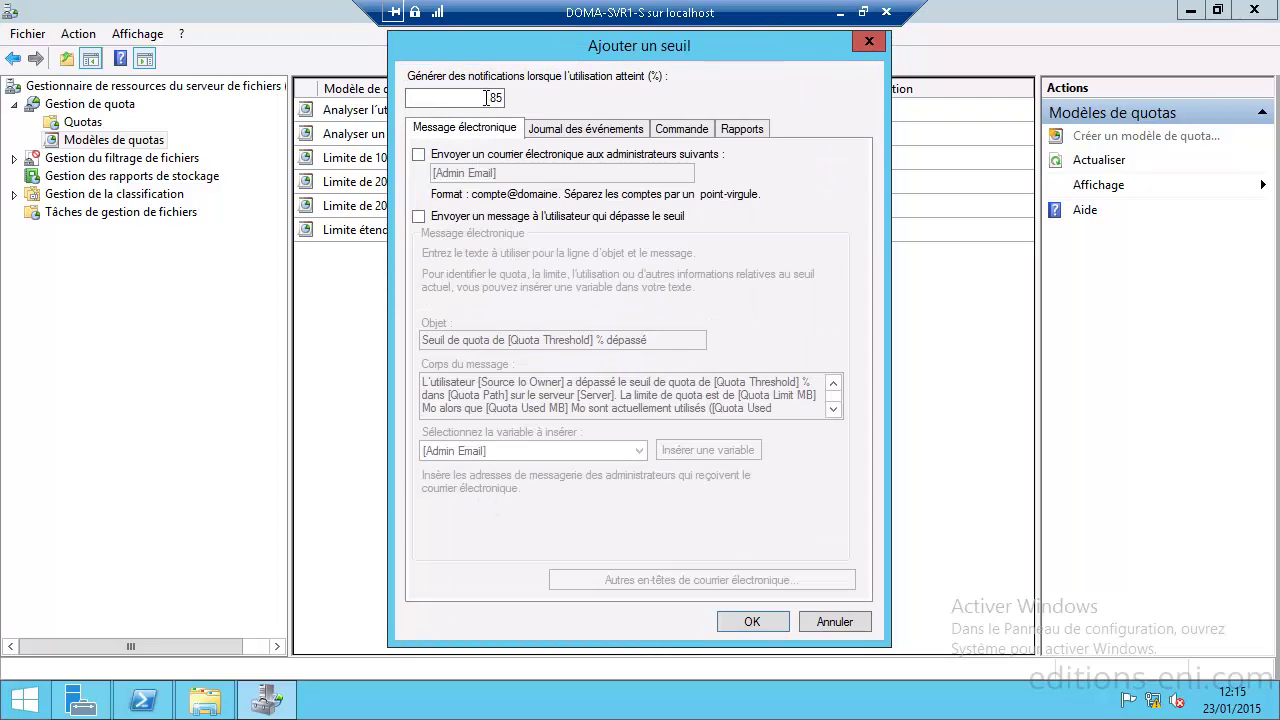
{"action": "type", "text": "90"}
{"action": "left_click", "coordinate": [700, 132]}
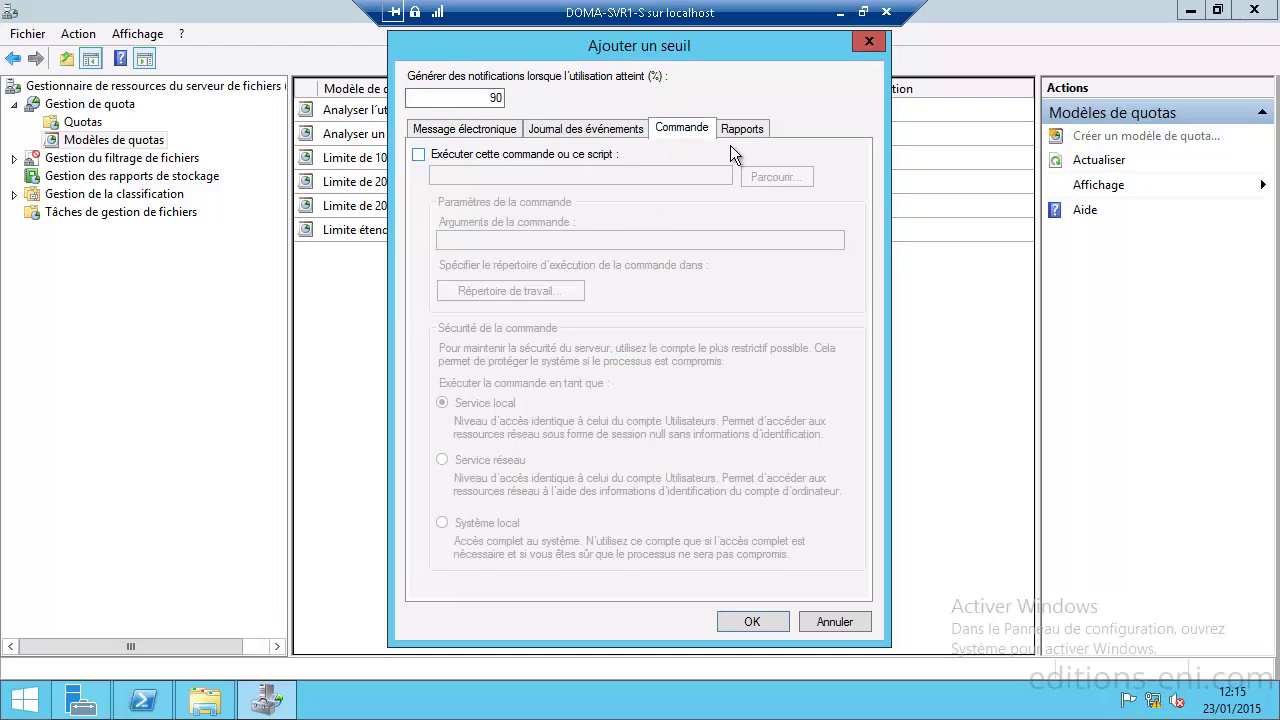
{"action": "left_click", "coordinate": [740, 128]}
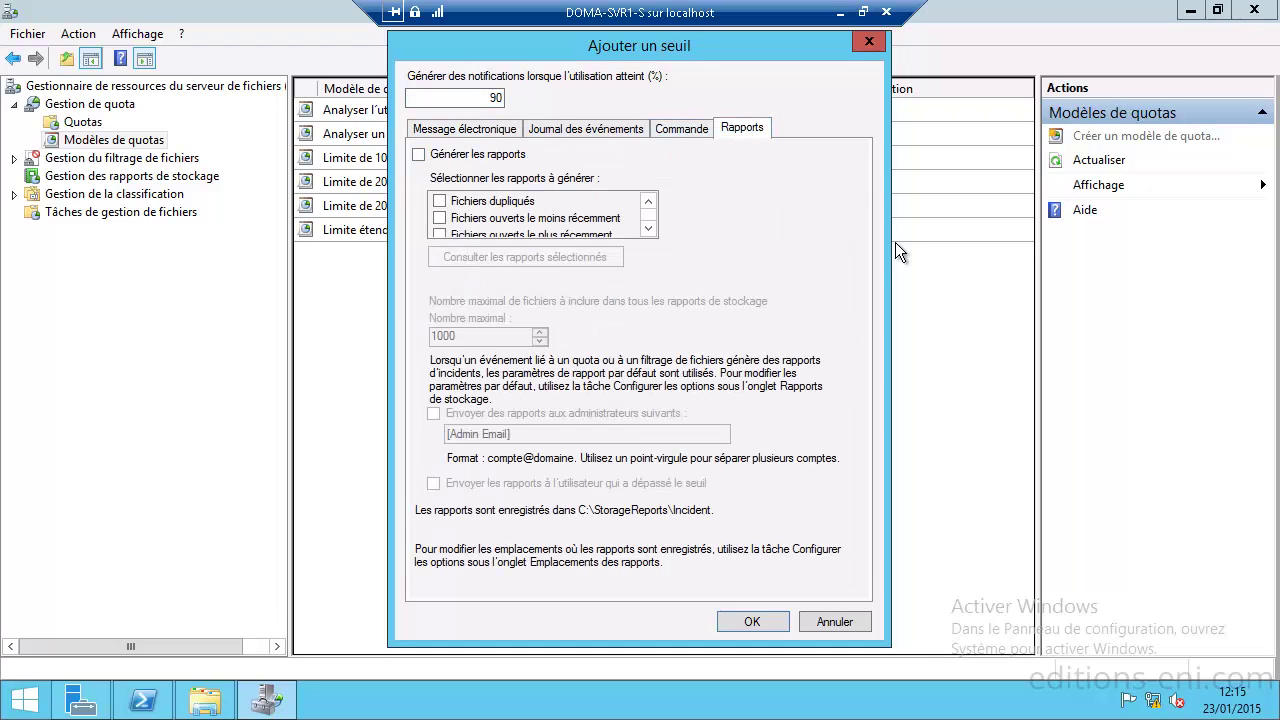
{"action": "left_click", "coordinate": [419, 154]}
{"action": "left_click", "coordinate": [648, 229]}
{"action": "left_click", "coordinate": [648, 229]}
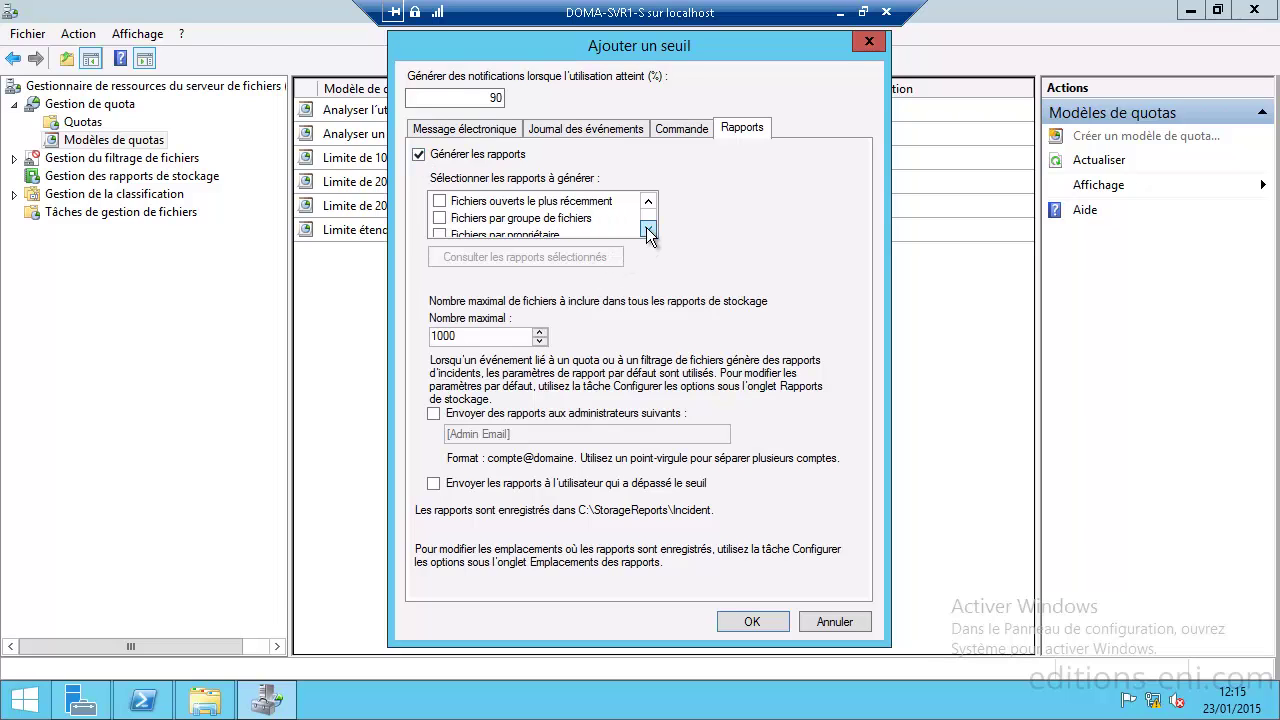
{"action": "left_click", "coordinate": [648, 229]}
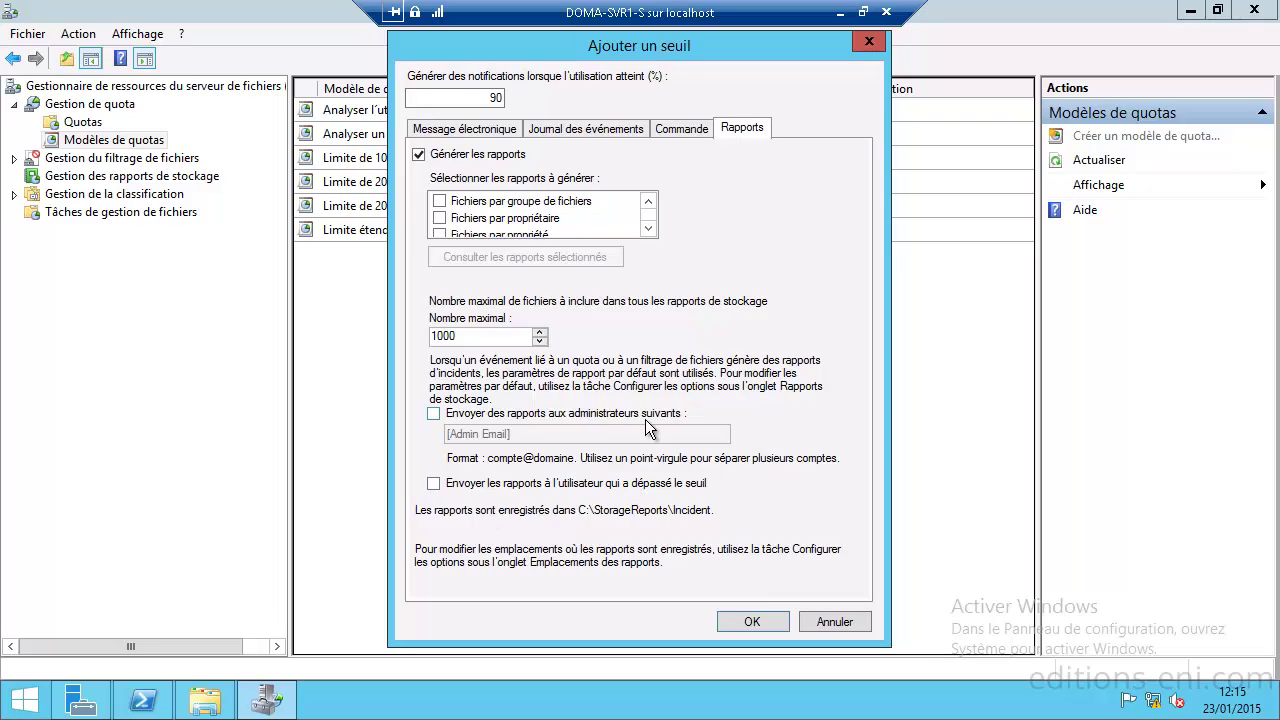
{"action": "left_click", "coordinate": [846, 626]}
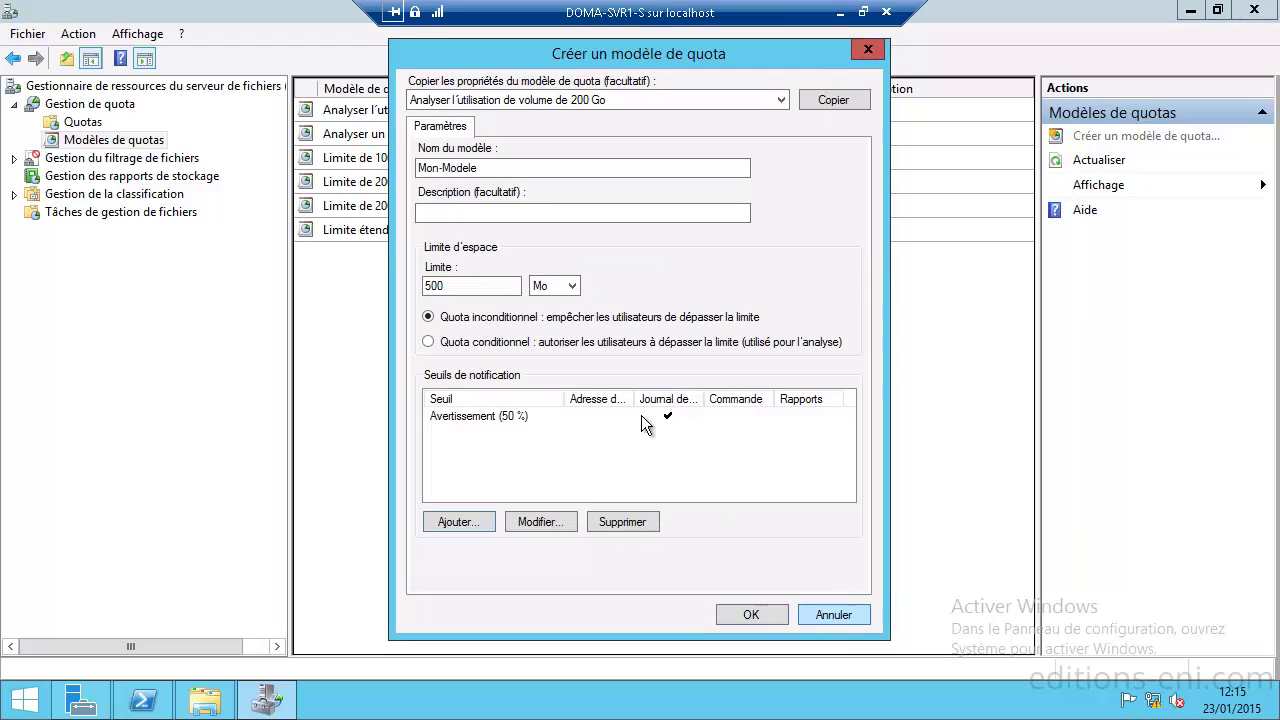
- Save the Mon-Modele quota template and open the Quotas list
{"action": "left_click", "coordinate": [515, 416]}
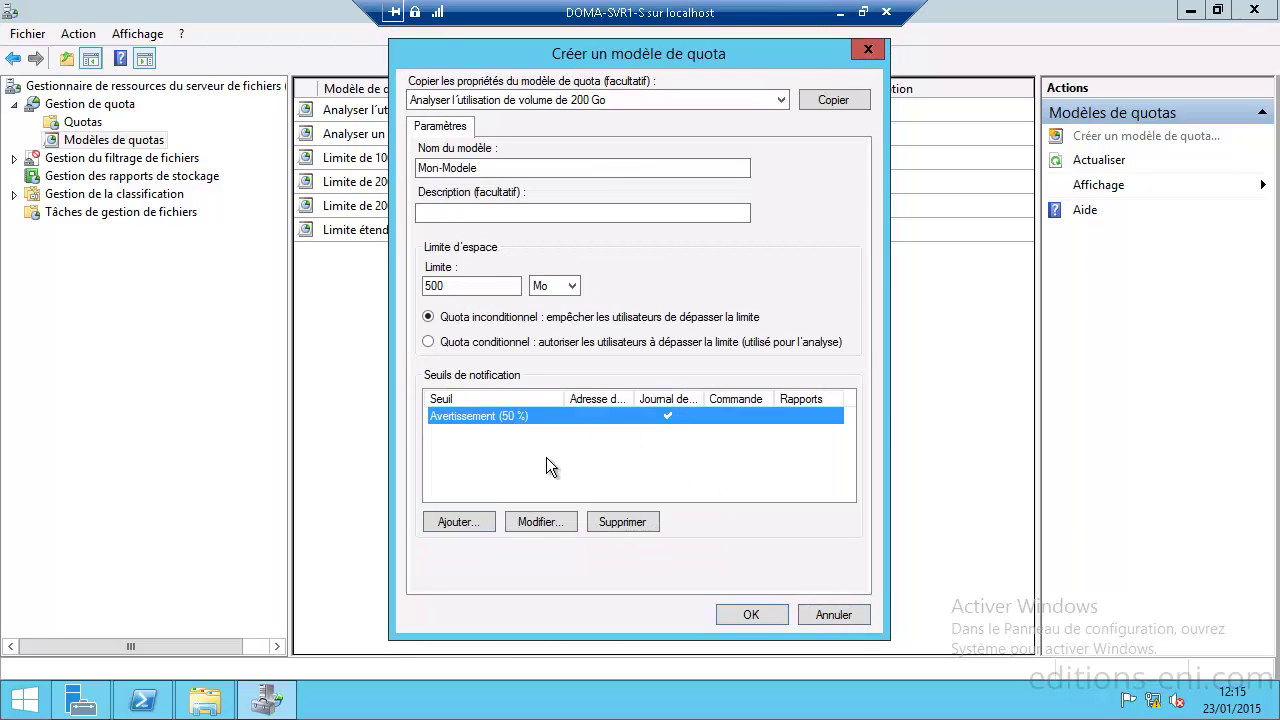
{"action": "left_click", "coordinate": [752, 614]}
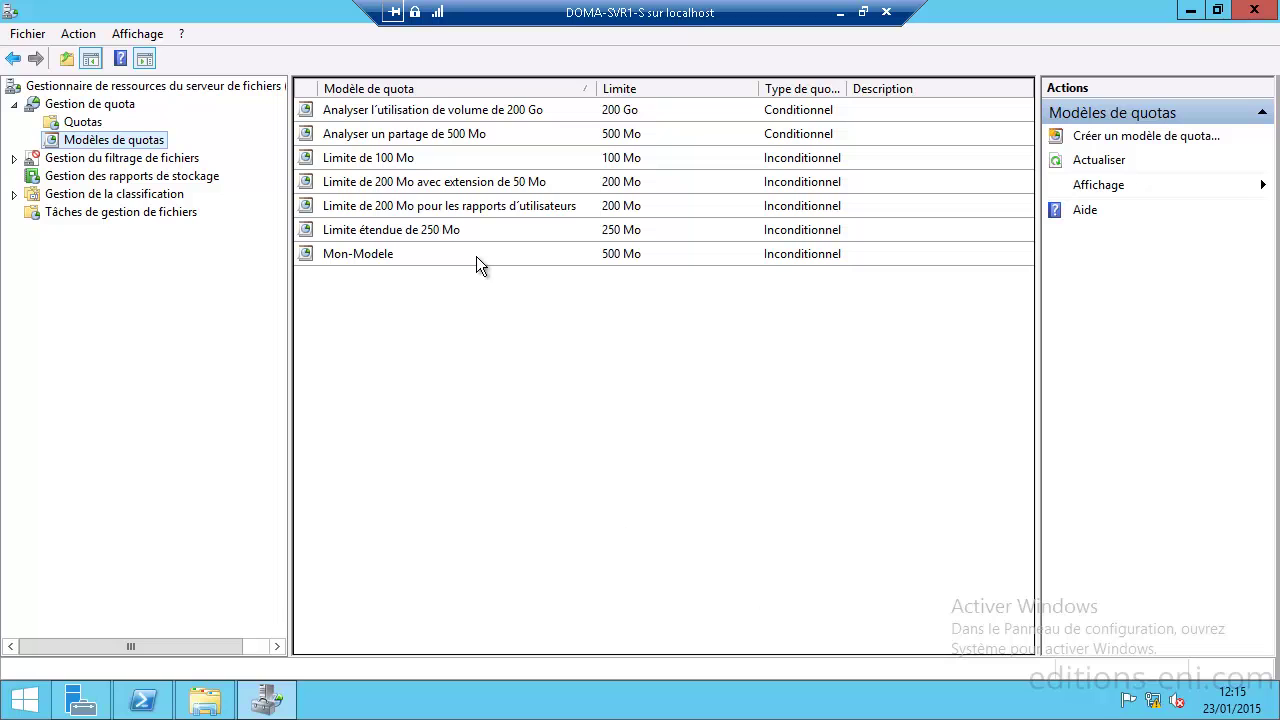
{"action": "left_click", "coordinate": [88, 123]}
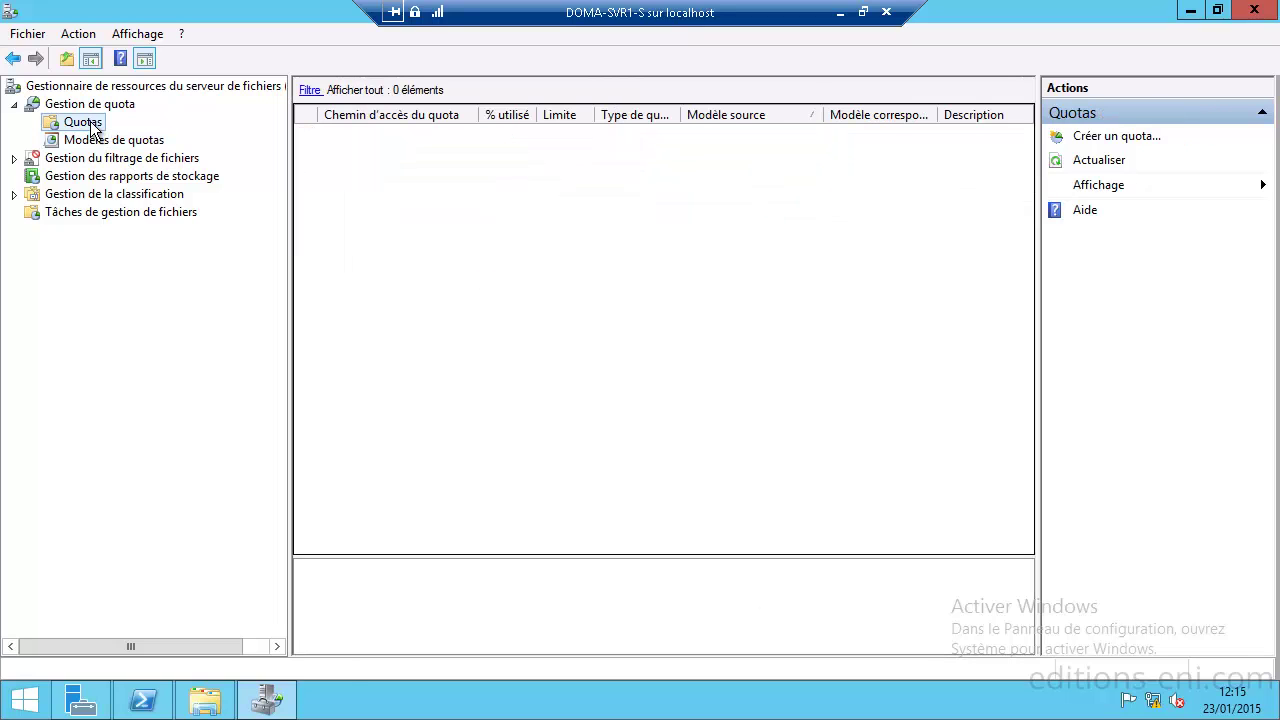
- Start a new quota on E:\Utilisateurs, set to apply the template automatically to existing and new subfolders
{"action": "right_click", "coordinate": [91, 123]}
{"action": "left_click", "coordinate": [246, 136]}
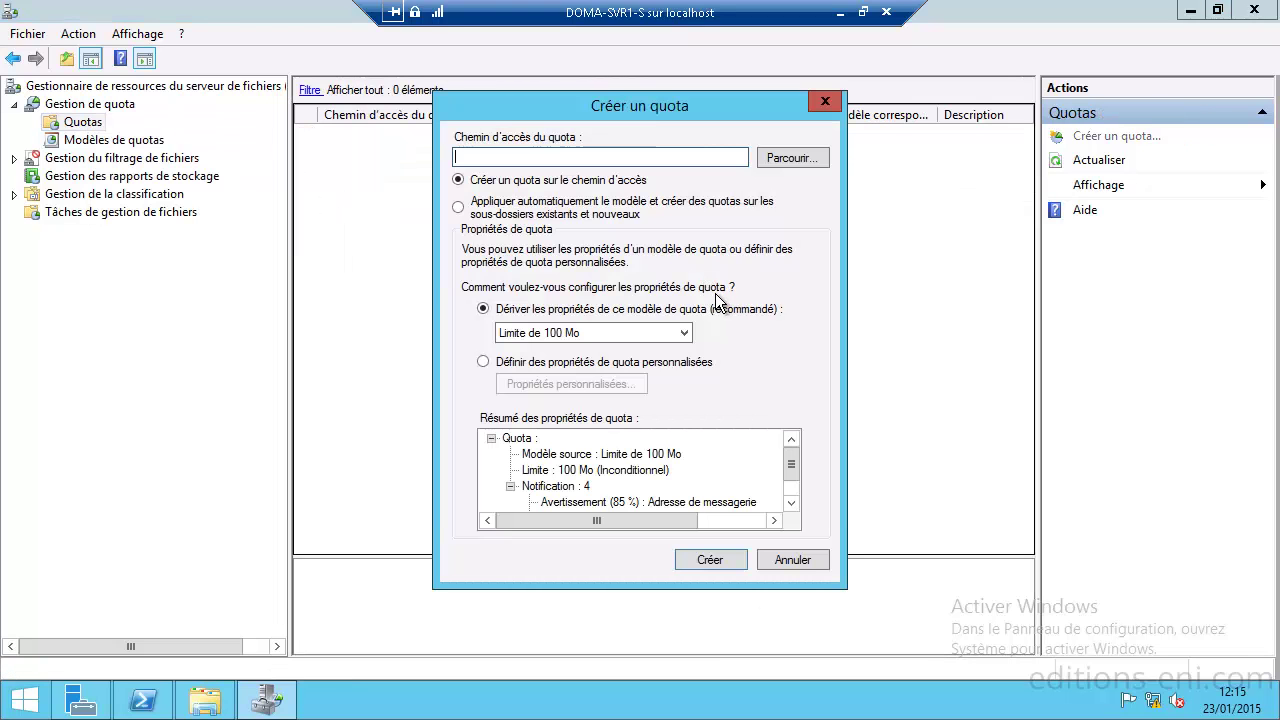
{"action": "left_click", "coordinate": [788, 159]}
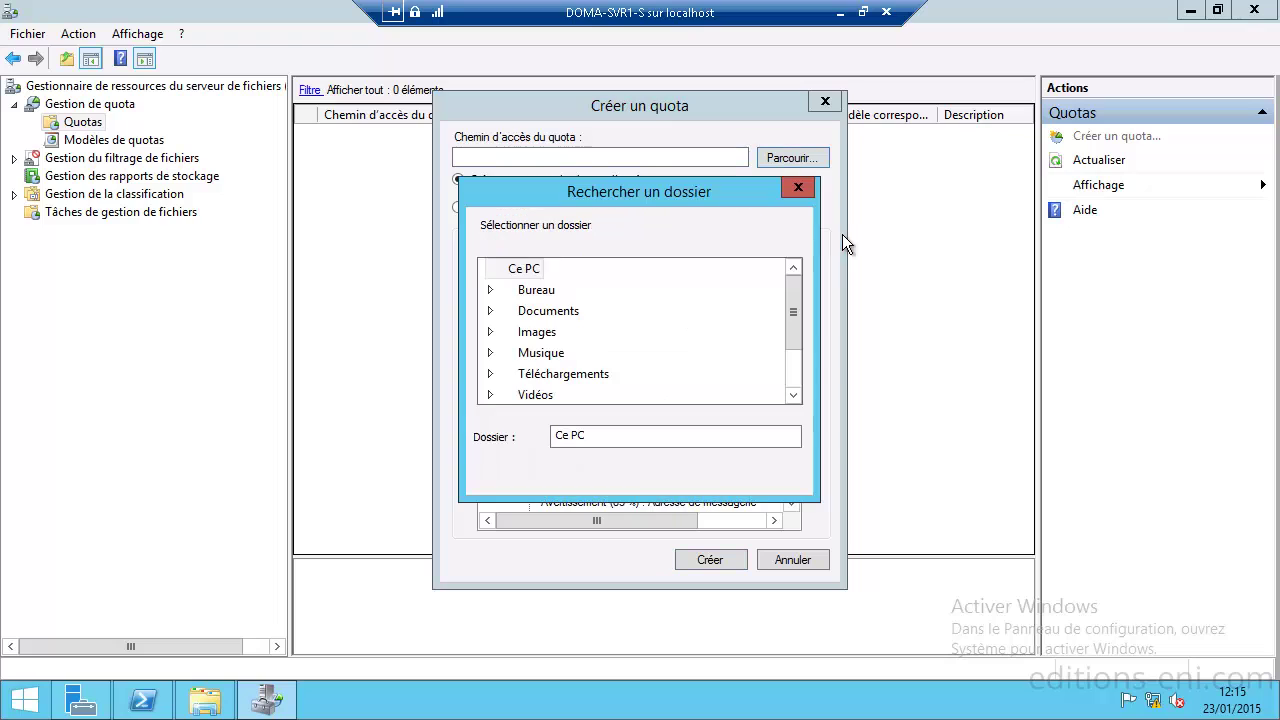
{"action": "left_click", "coordinate": [794, 380]}
{"action": "left_click", "coordinate": [490, 374]}
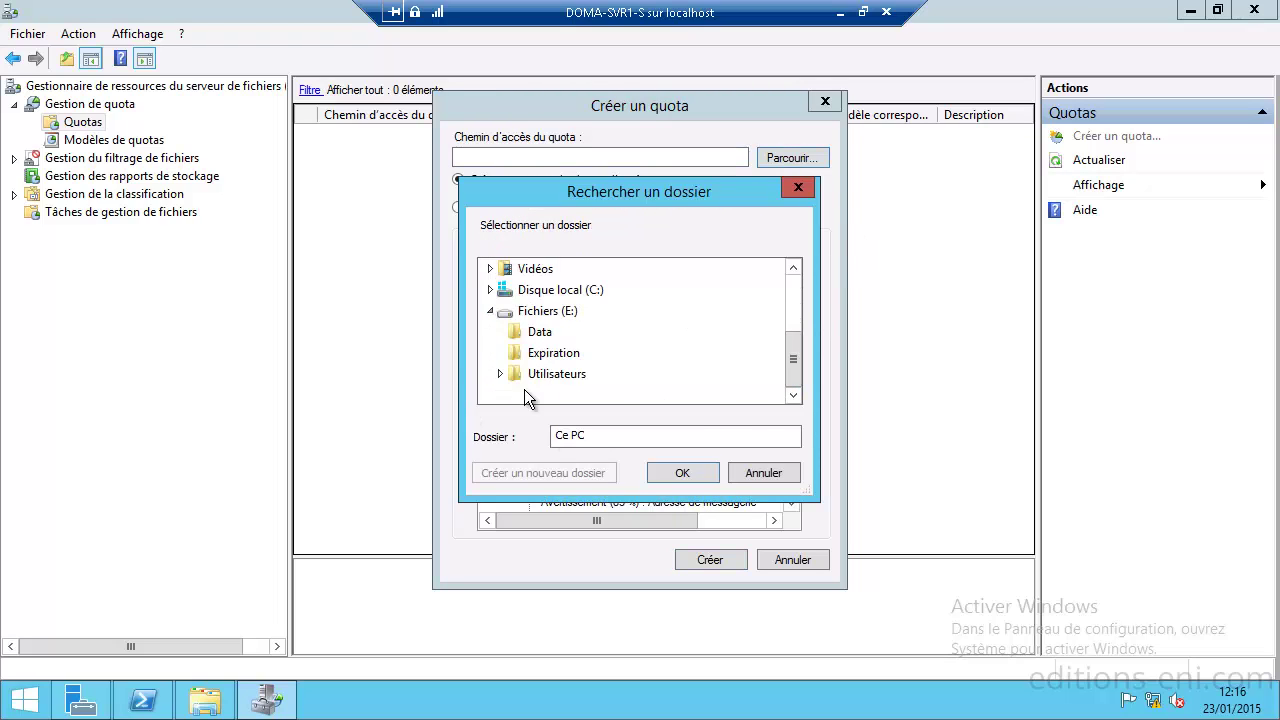
{"action": "double_click", "coordinate": [540, 376]}
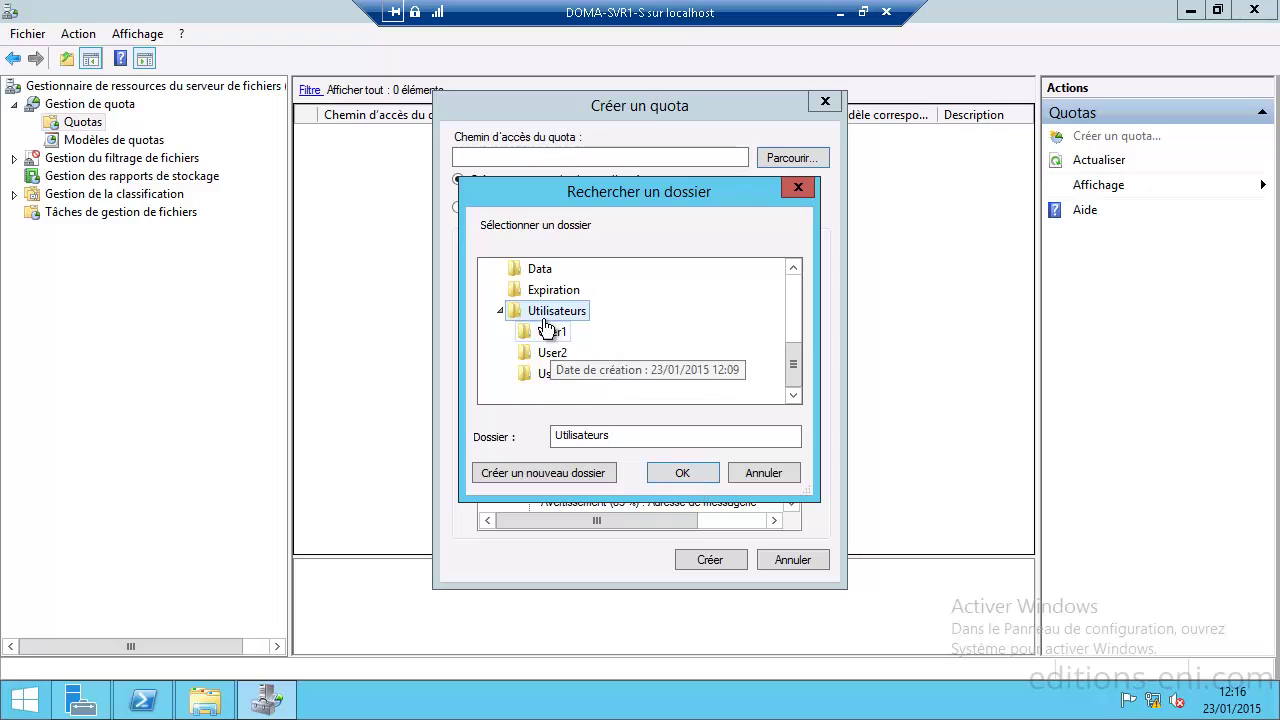
{"action": "left_click", "coordinate": [697, 478]}
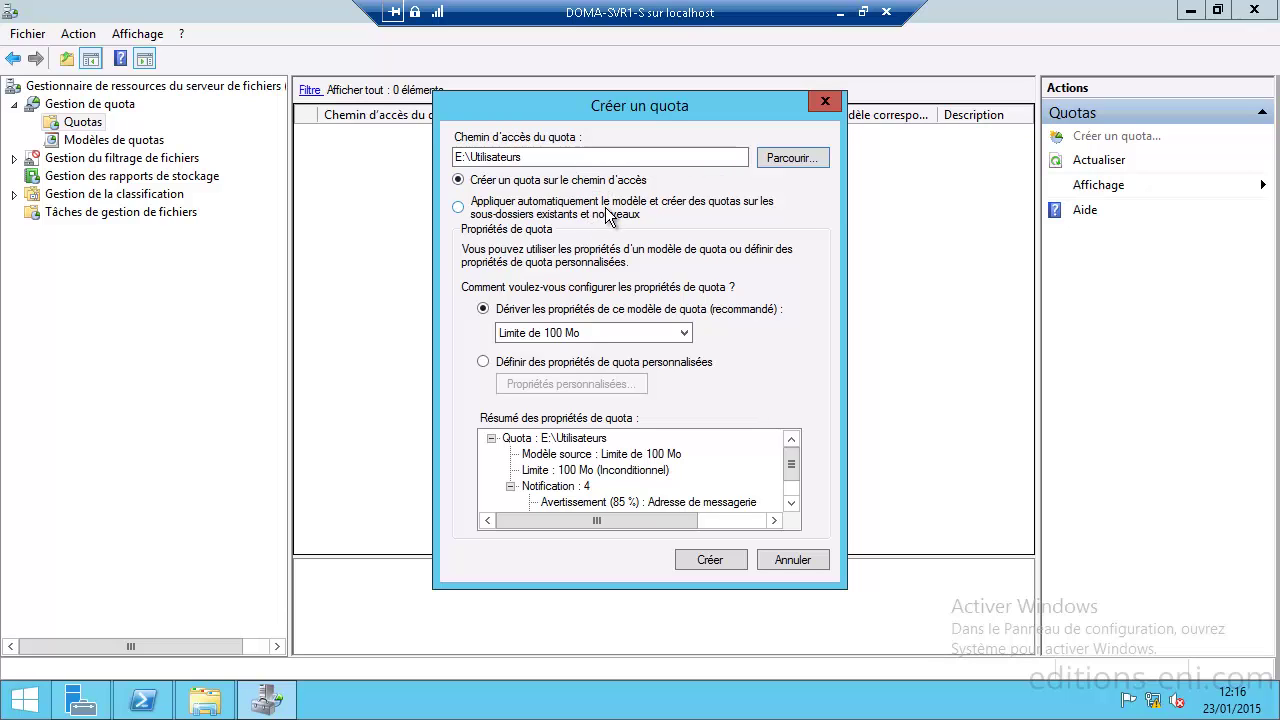
{"action": "left_click", "coordinate": [478, 214]}
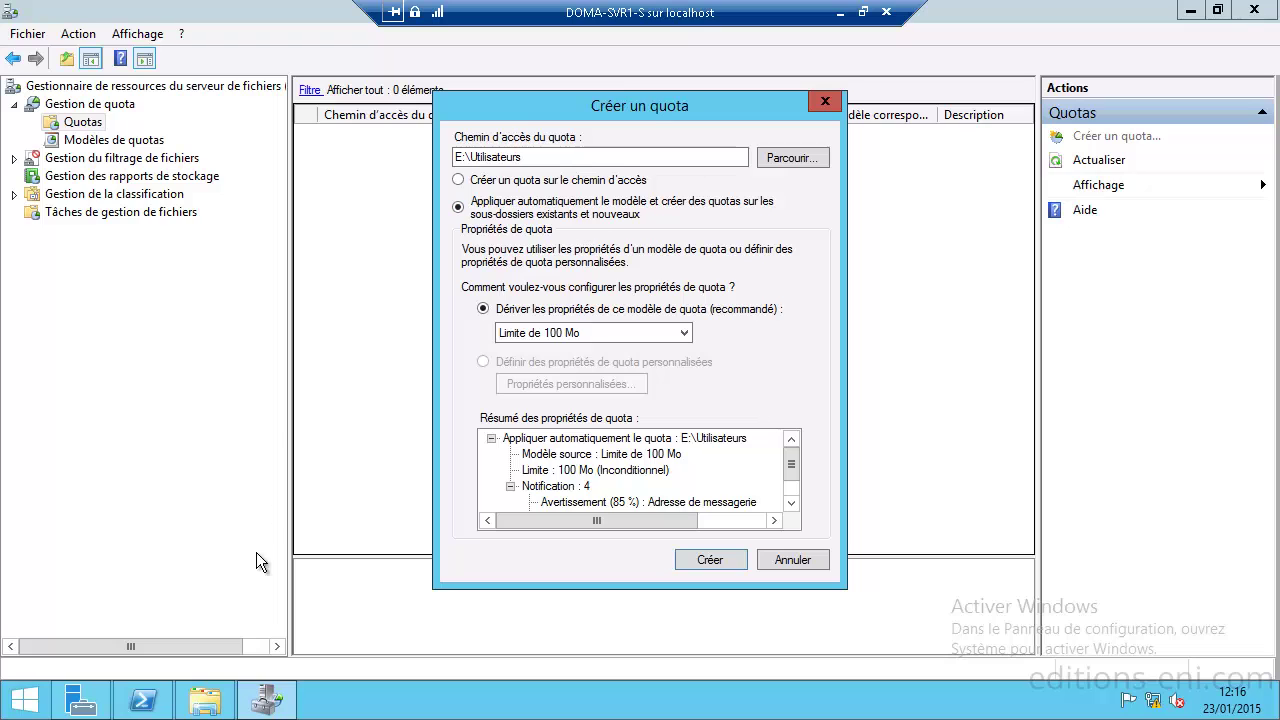
- Switch to File Explorer, examine the subfolders of Utilisateurs on the E: drive, and close the window
{"action": "left_click", "coordinate": [205, 698]}
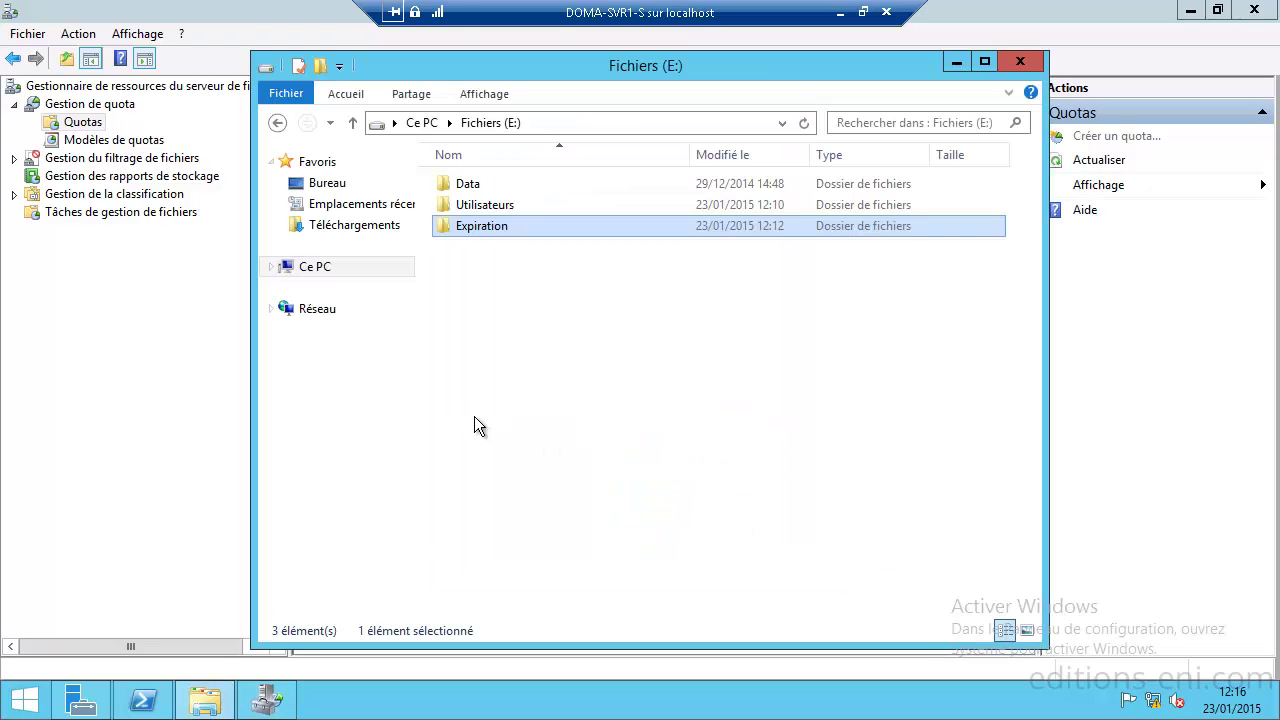
{"action": "double_click", "coordinate": [480, 207]}
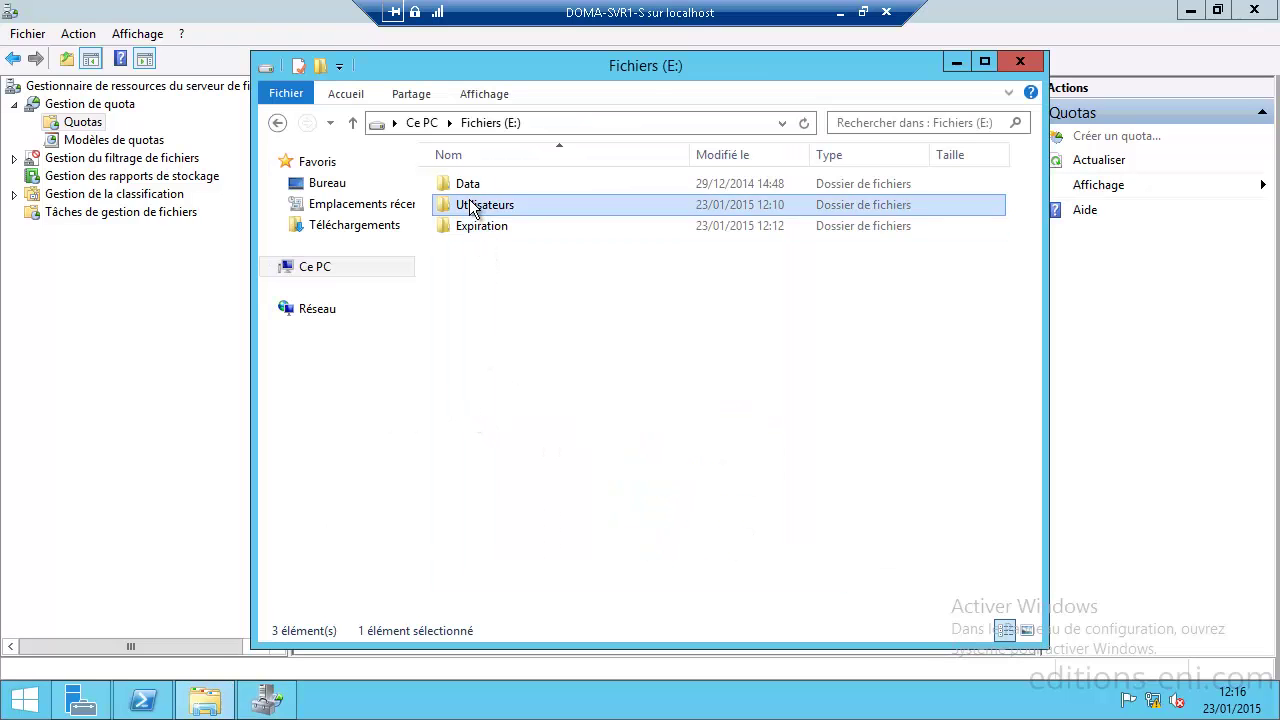
{"action": "left_click", "coordinate": [510, 124]}
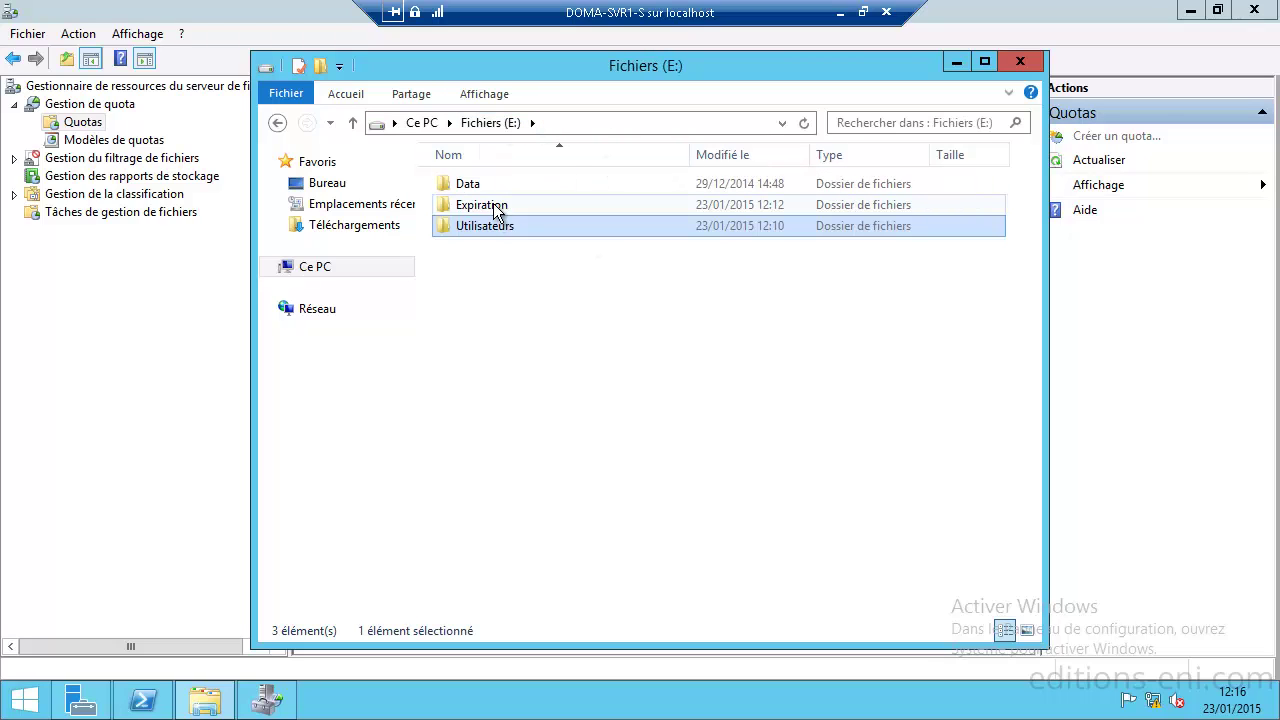
{"action": "double_click", "coordinate": [481, 229]}
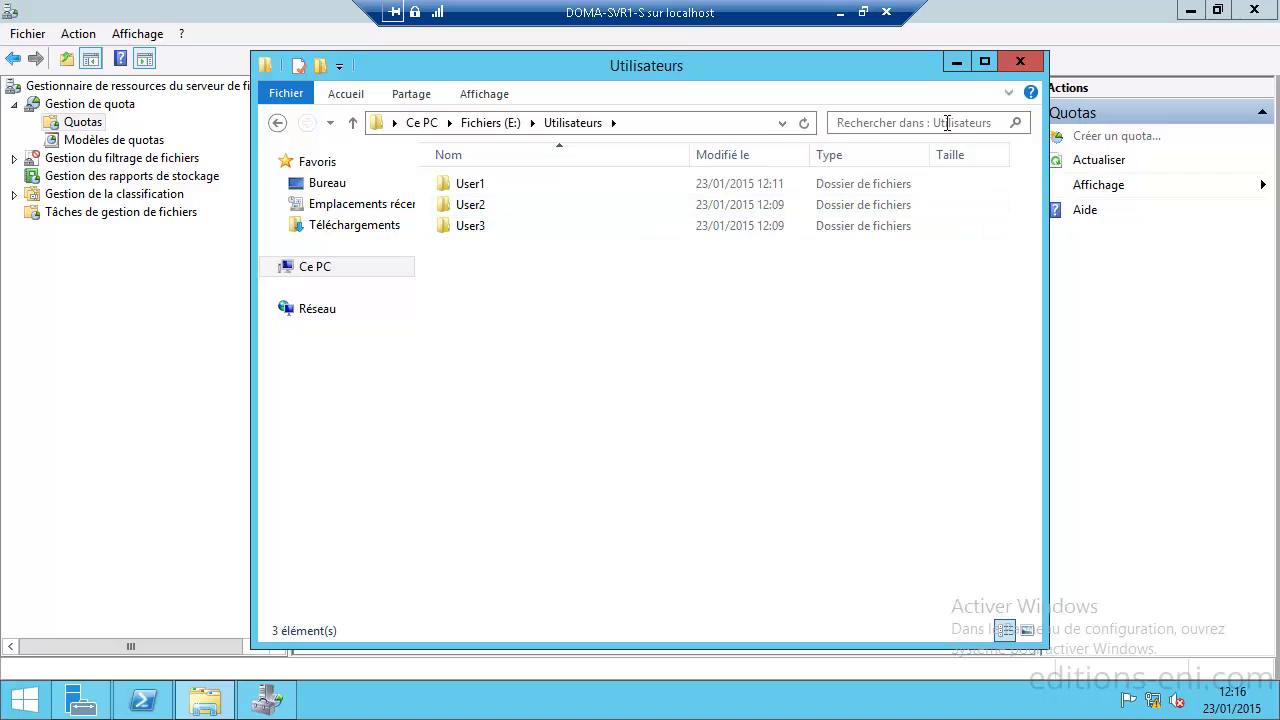
{"action": "left_click", "coordinate": [1019, 62]}
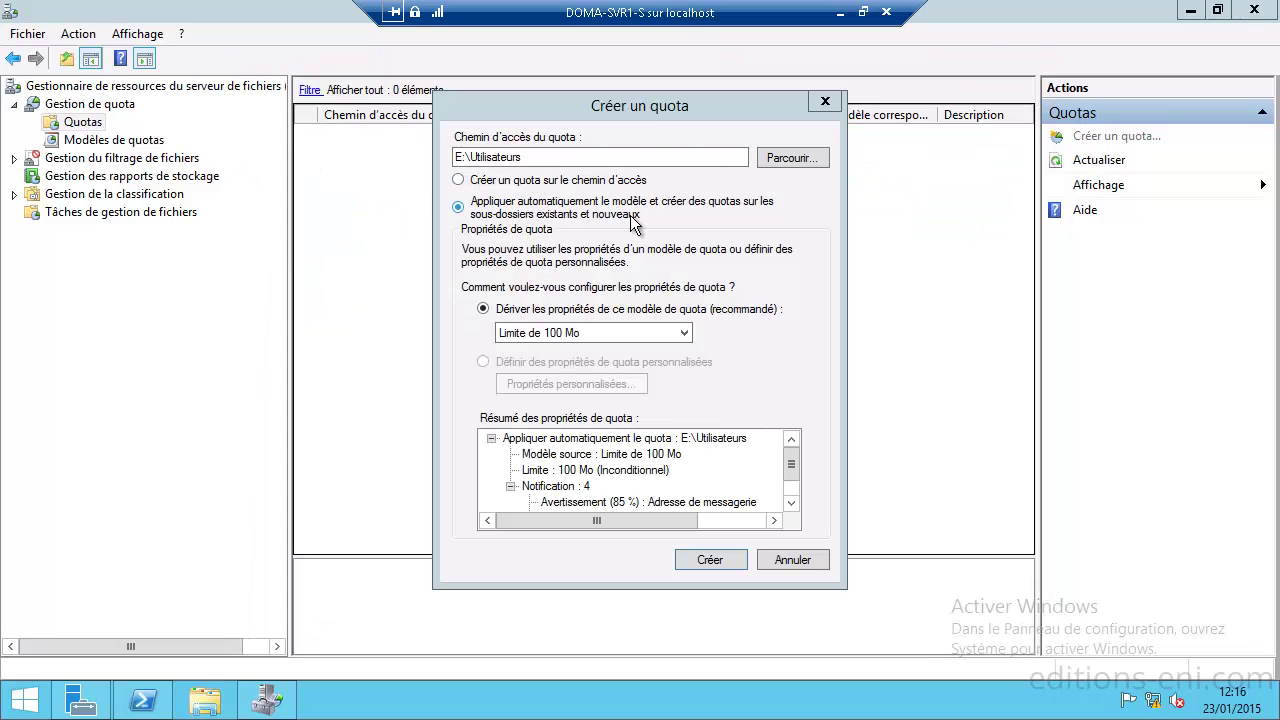
- Derive the quota's properties from the Mon-Modele template and create the quota
{"action": "left_click", "coordinate": [553, 333]}
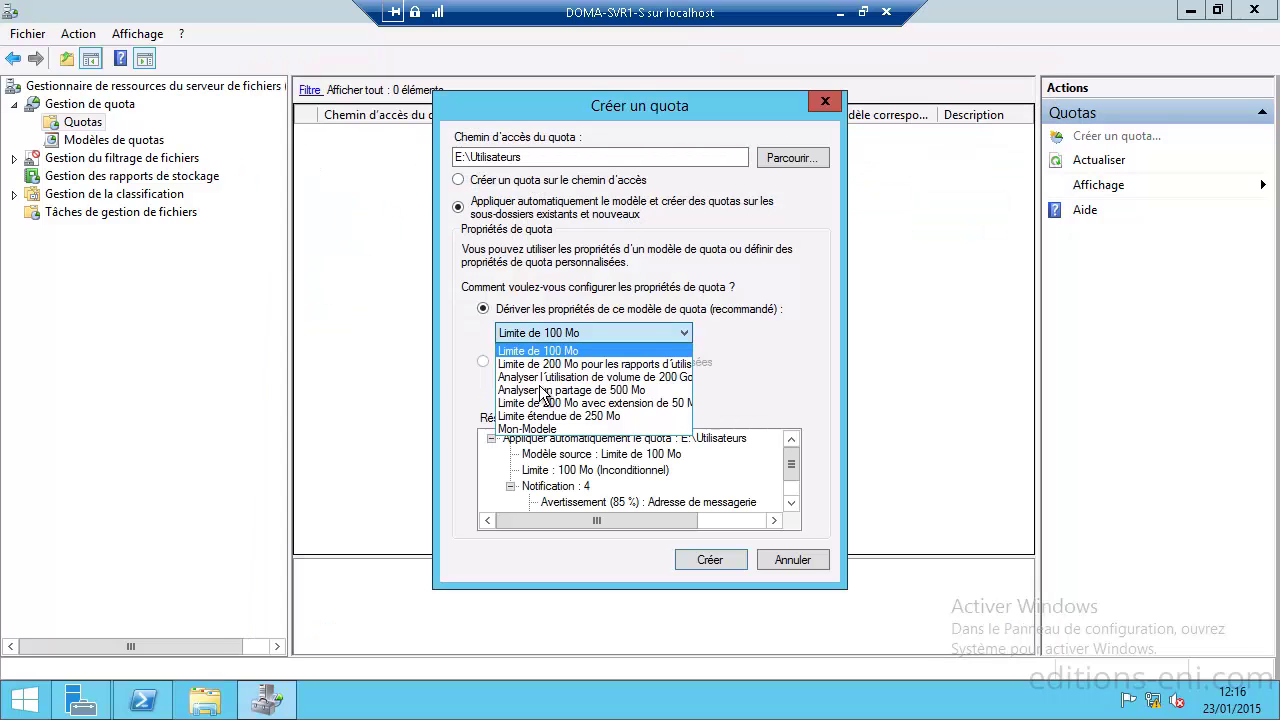
{"action": "left_click", "coordinate": [530, 429]}
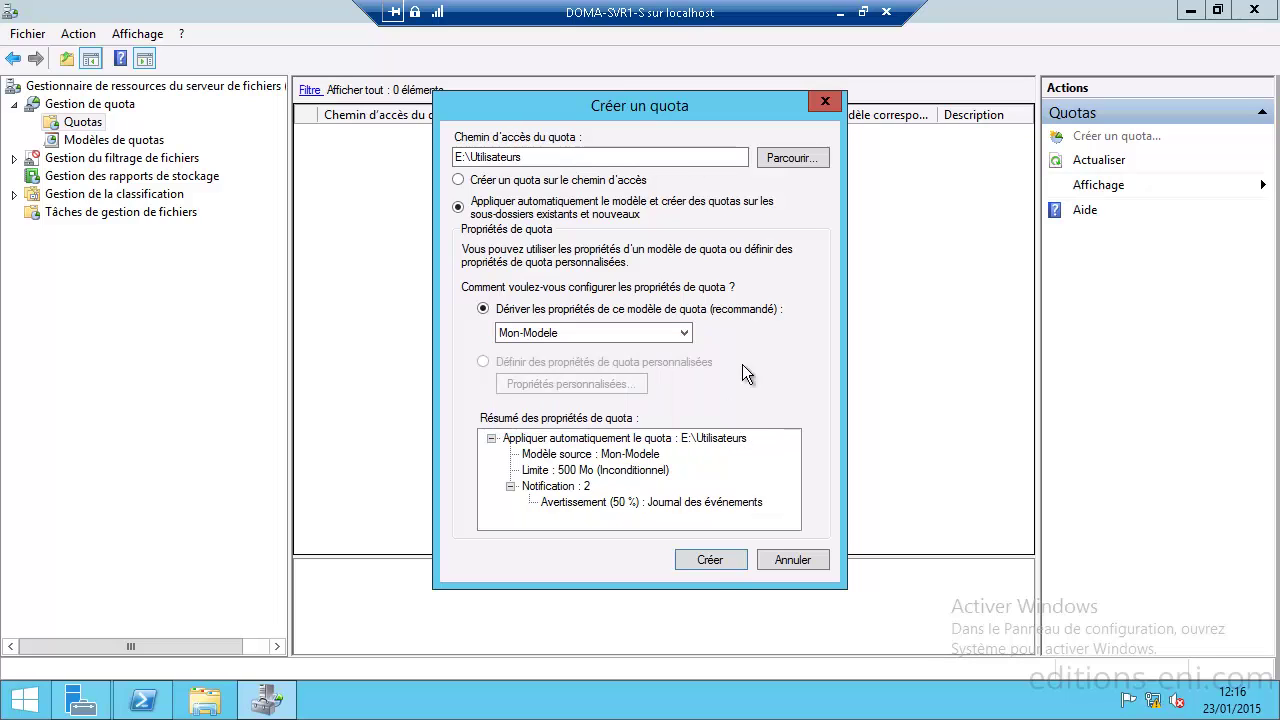
{"action": "left_click", "coordinate": [709, 562]}
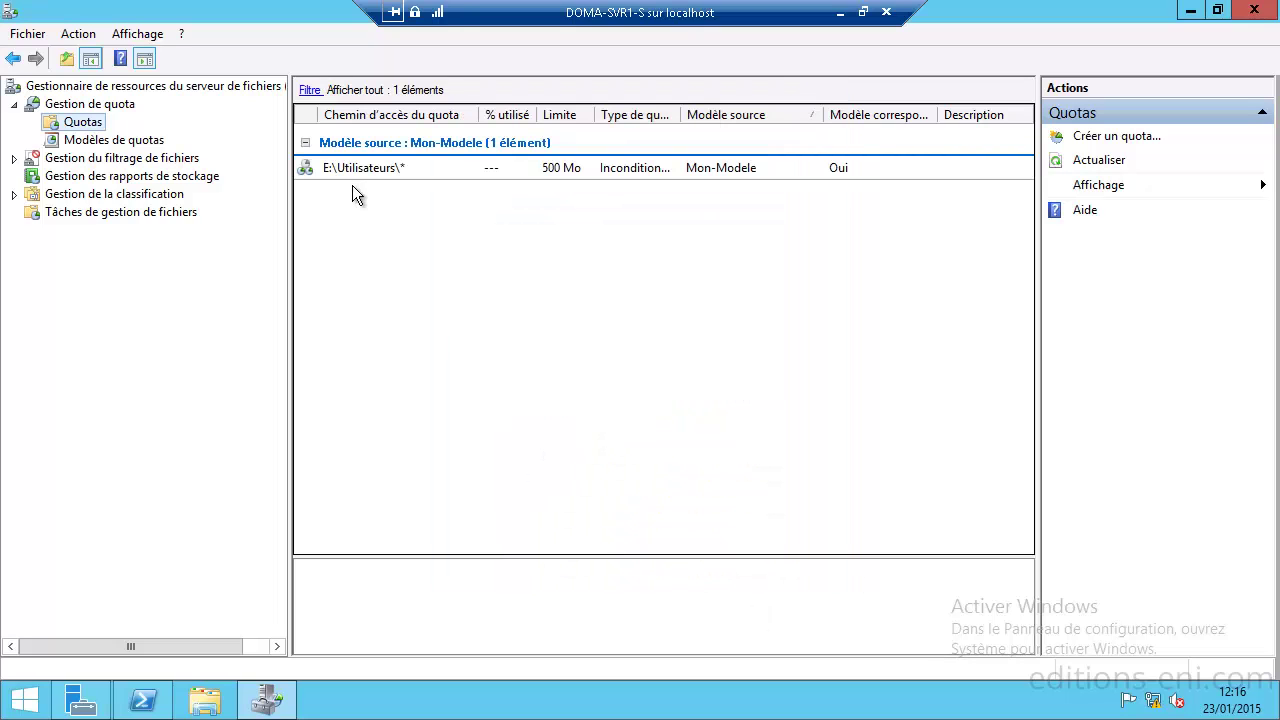
- Review the E:\Utilisateurs\* automatic quota's properties without changing them, and check which actions are available for it
{"action": "left_click", "coordinate": [416, 167]}
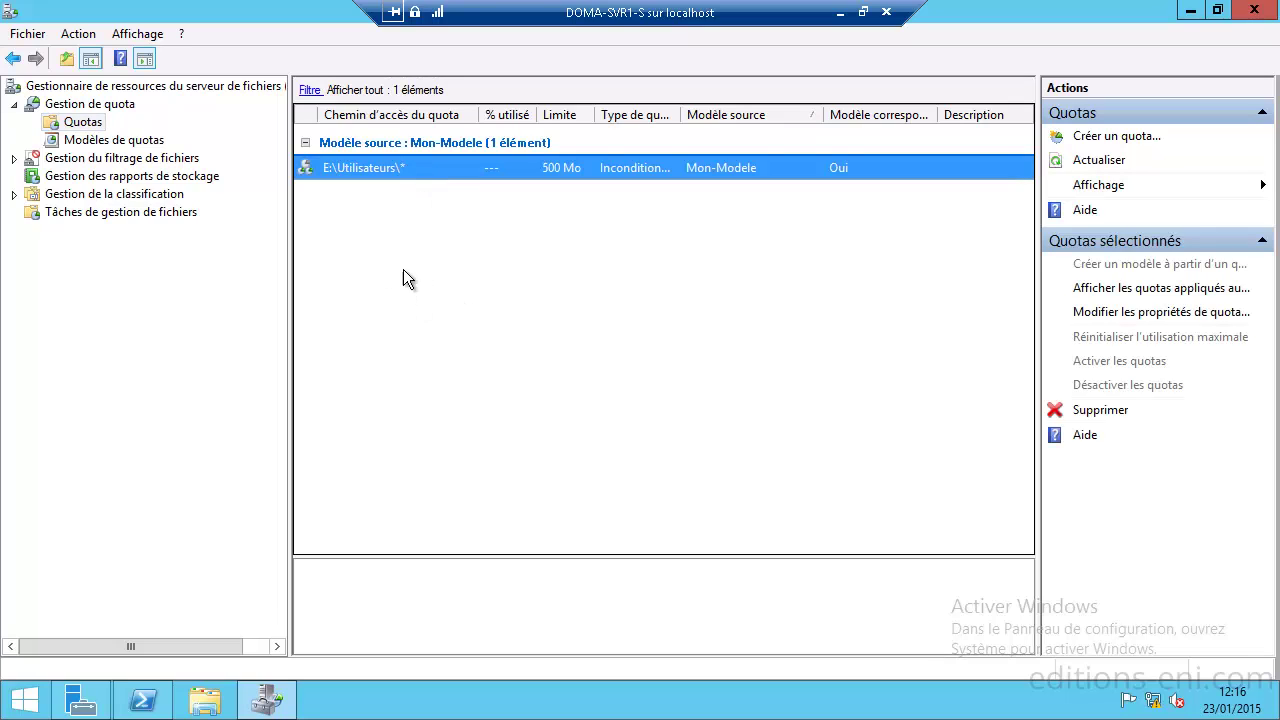
{"action": "double_click", "coordinate": [307, 167]}
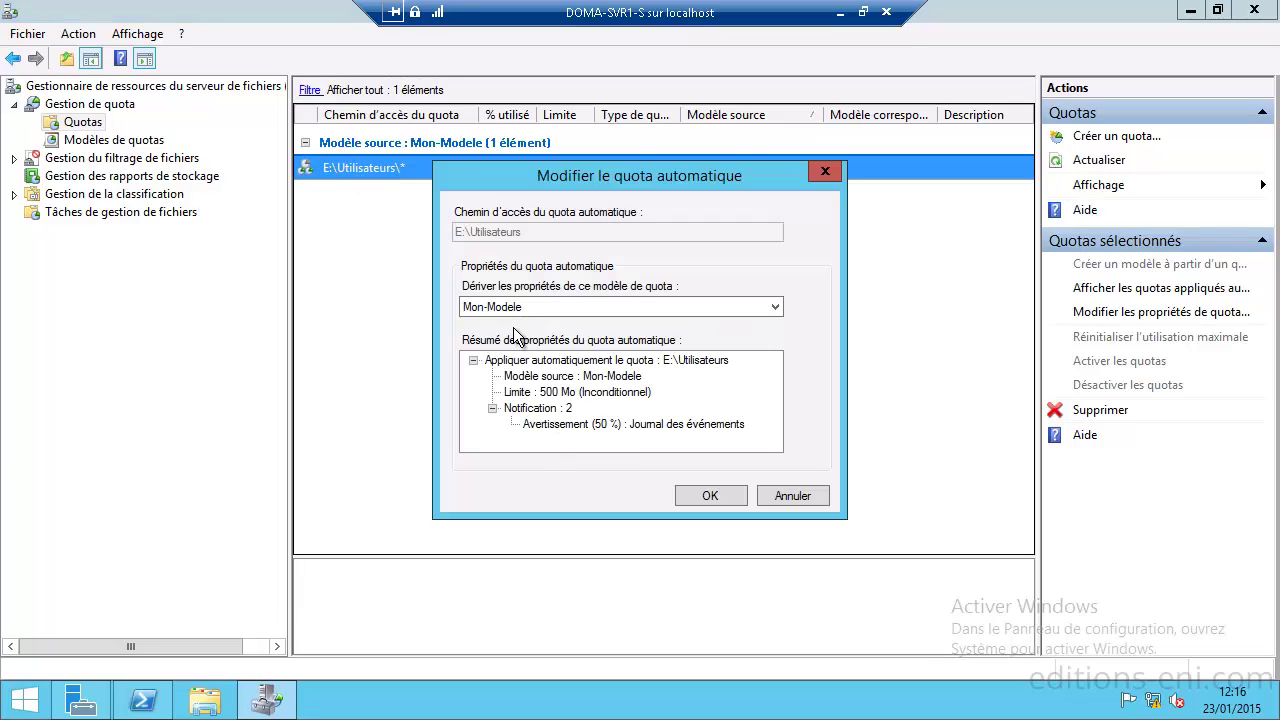
{"action": "left_click", "coordinate": [792, 496]}
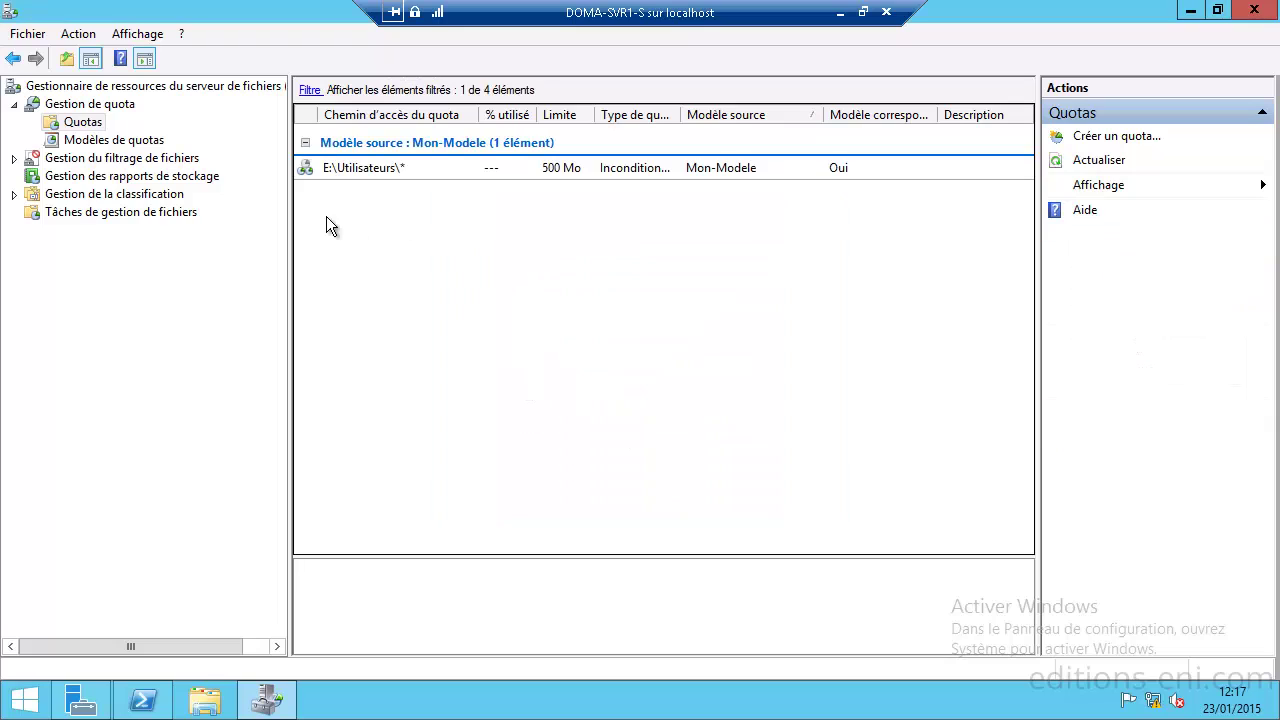
{"action": "right_click", "coordinate": [377, 165]}
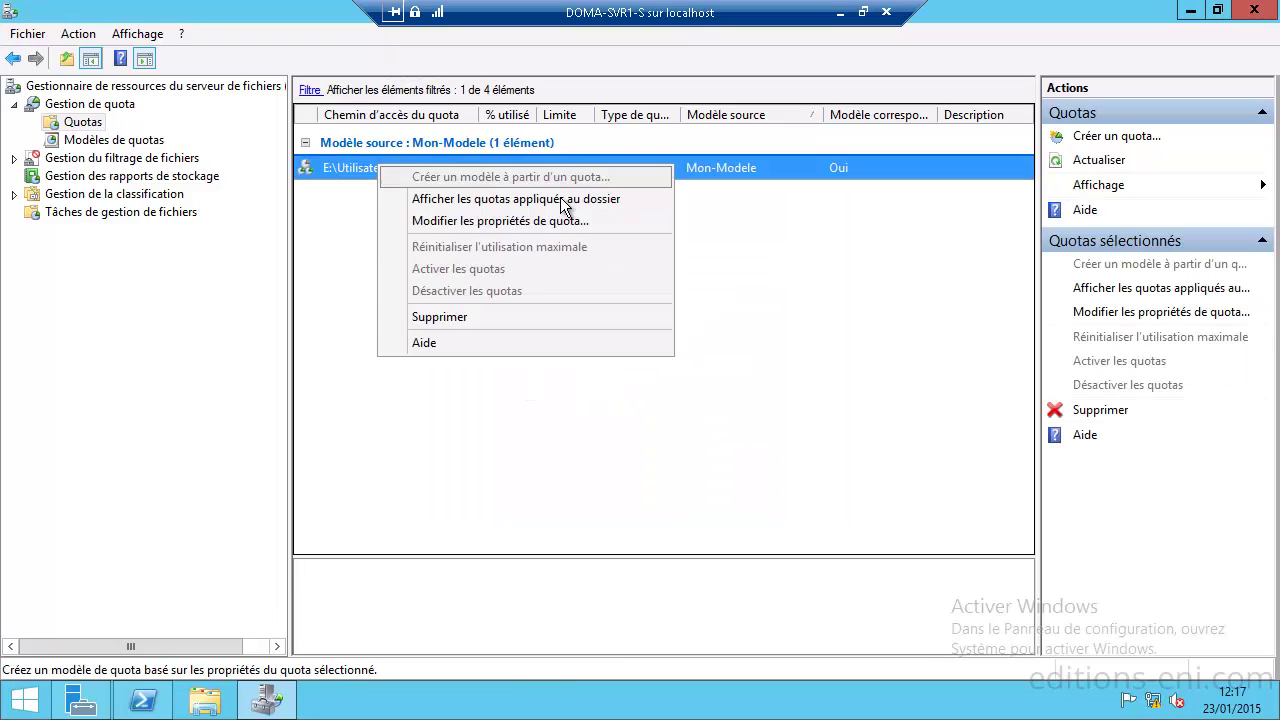
{"action": "left_click", "coordinate": [339, 289]}
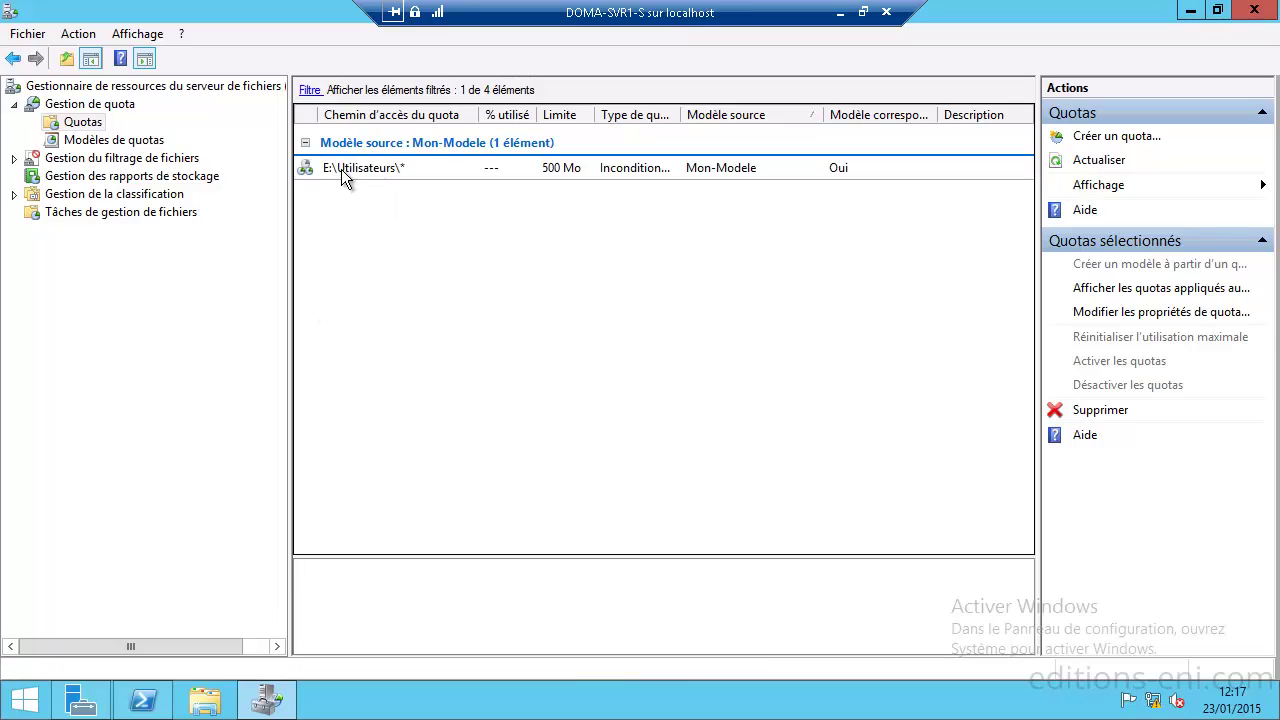
- Change the quota filter's path criterion to Tous so that quotas on every path are listed
{"action": "left_click", "coordinate": [309, 90]}
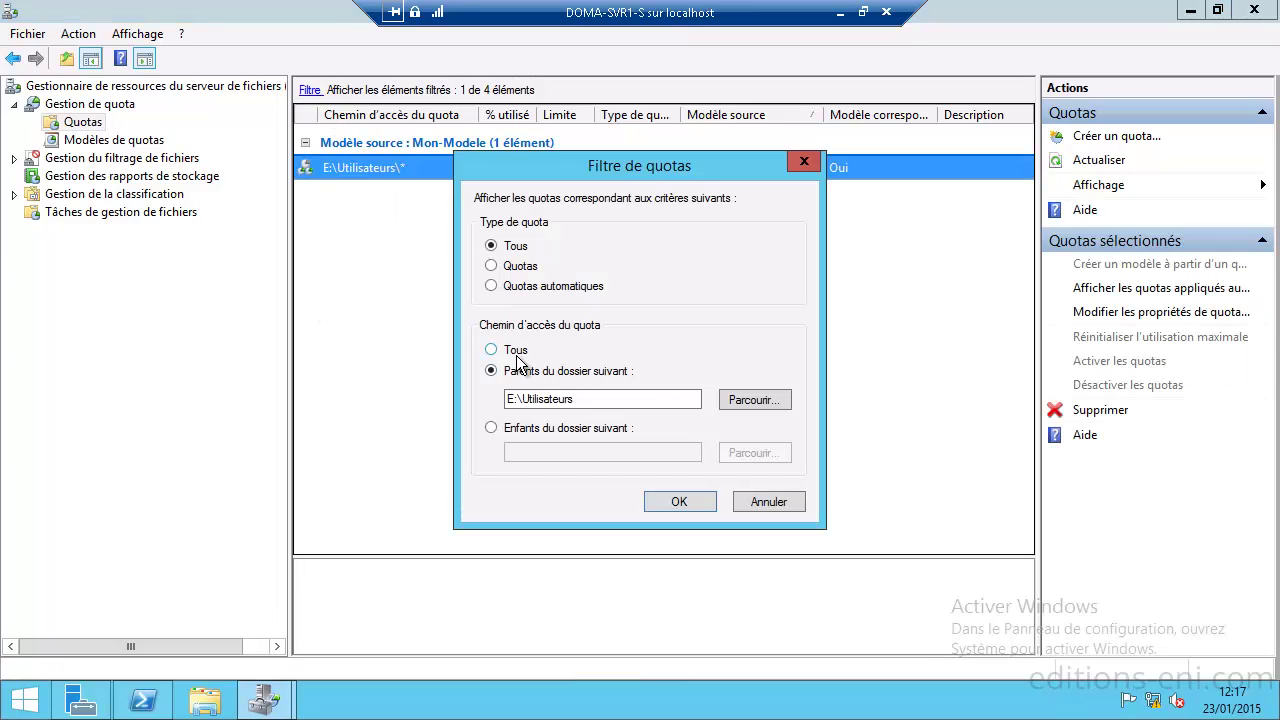
{"action": "left_click", "coordinate": [569, 352]}
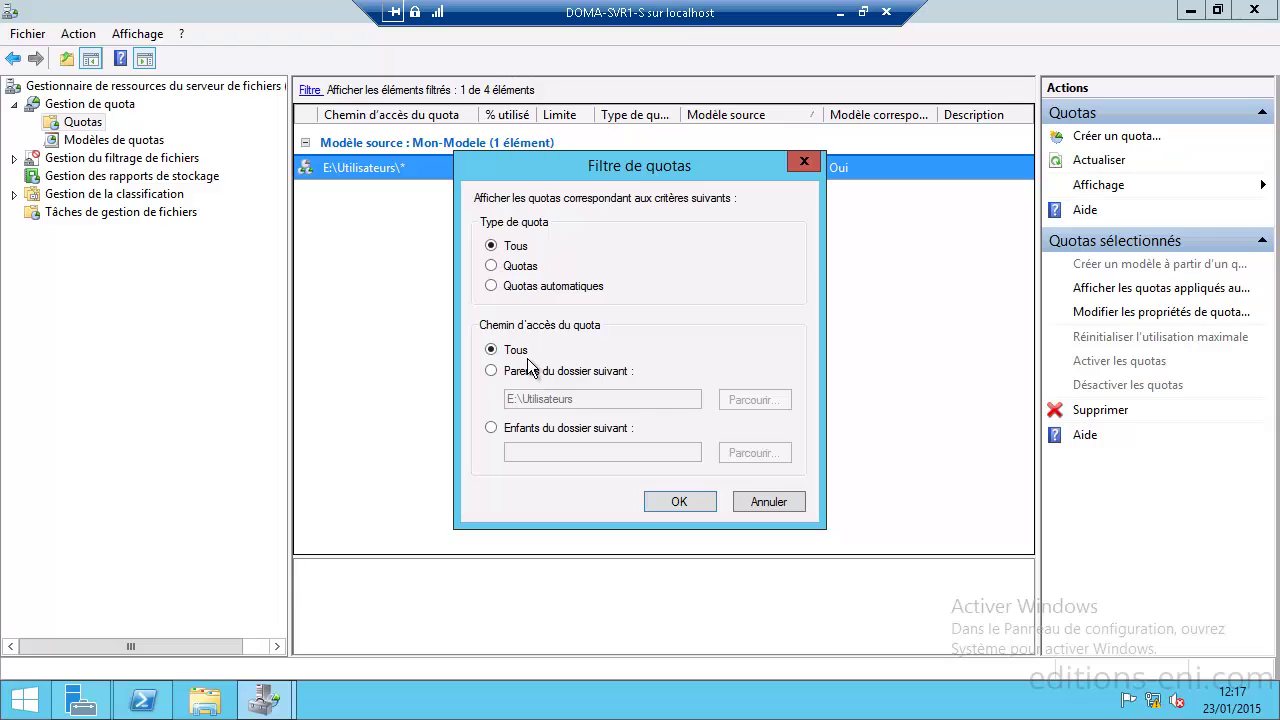
{"action": "left_click", "coordinate": [678, 500]}
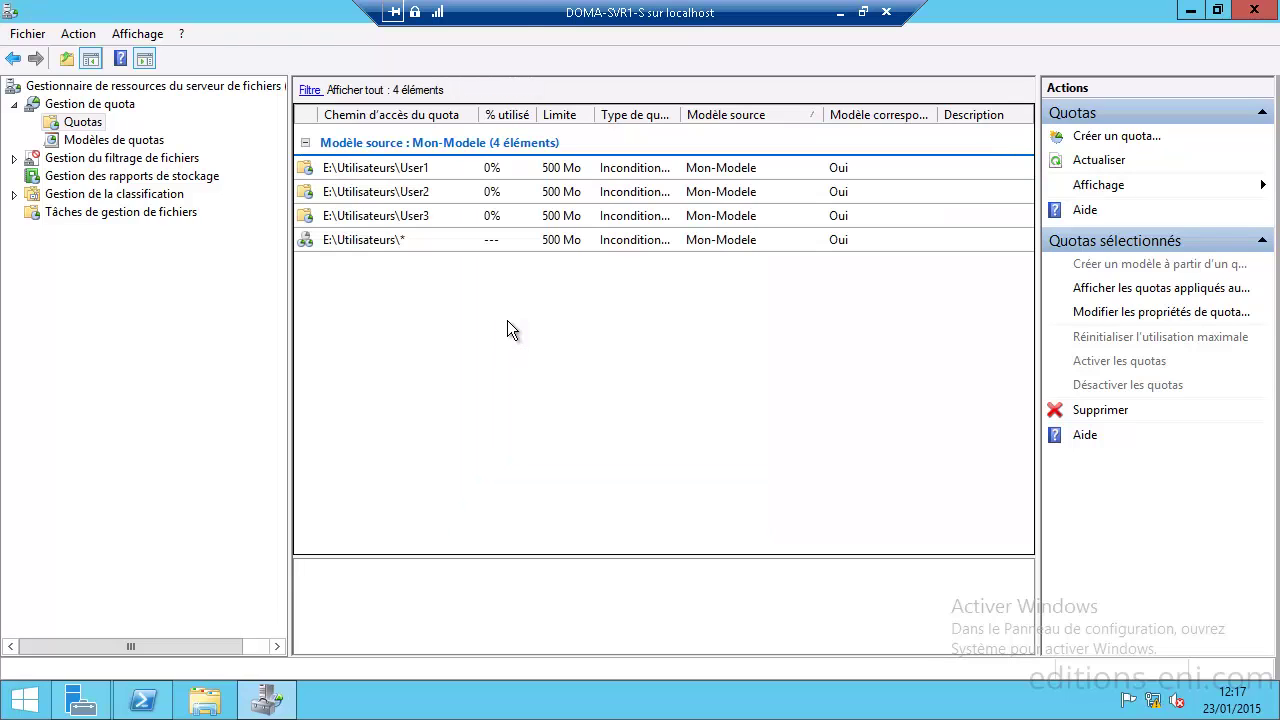
- Examine the quota details of the User1, User2 and User3 folders under E:\Utilisateurs
{"action": "right_click", "coordinate": [507, 320]}
{"action": "left_click", "coordinate": [428, 238]}
{"action": "left_click", "coordinate": [420, 175]}
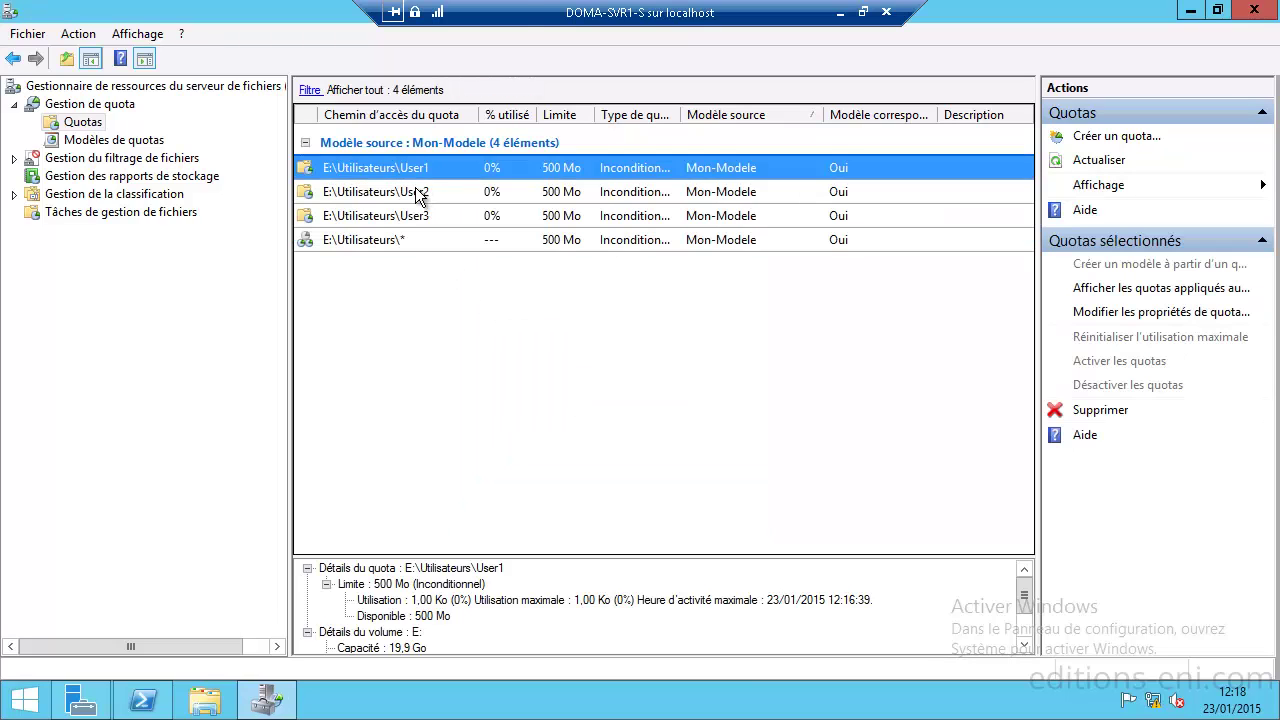
{"action": "left_click", "coordinate": [420, 192]}
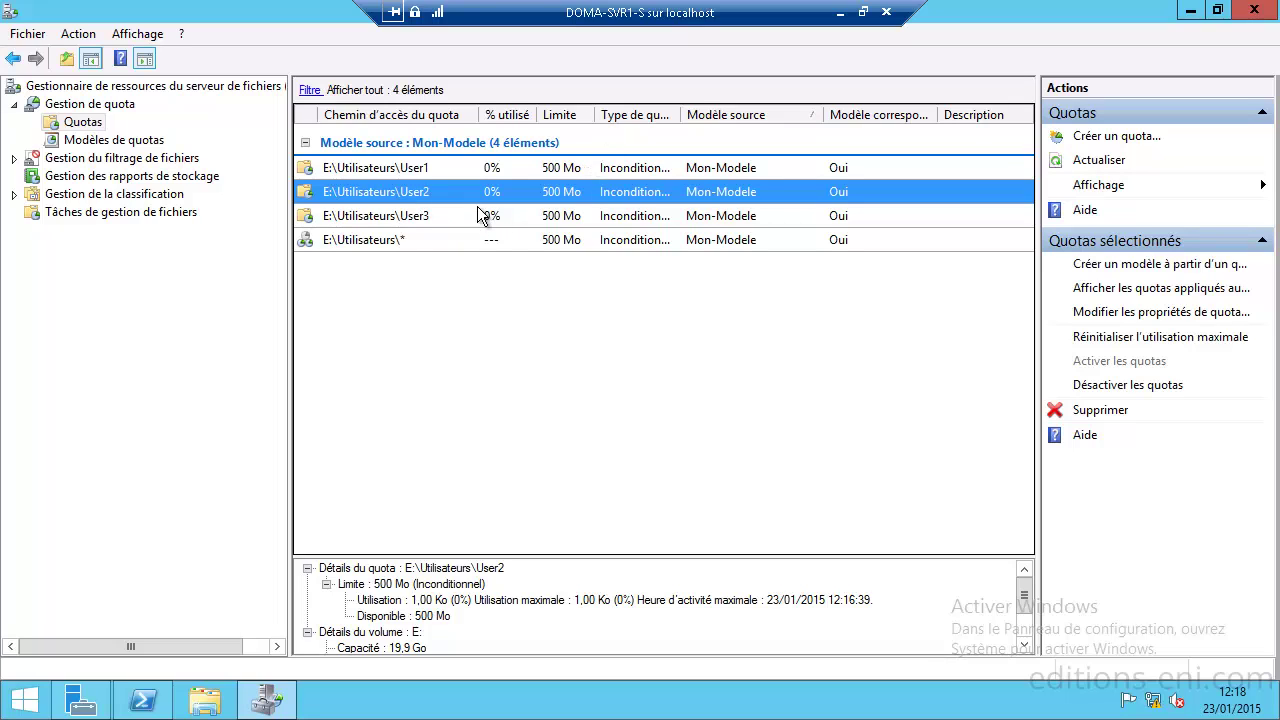
{"action": "left_click", "coordinate": [443, 233]}
{"action": "key", "text": "Up"}
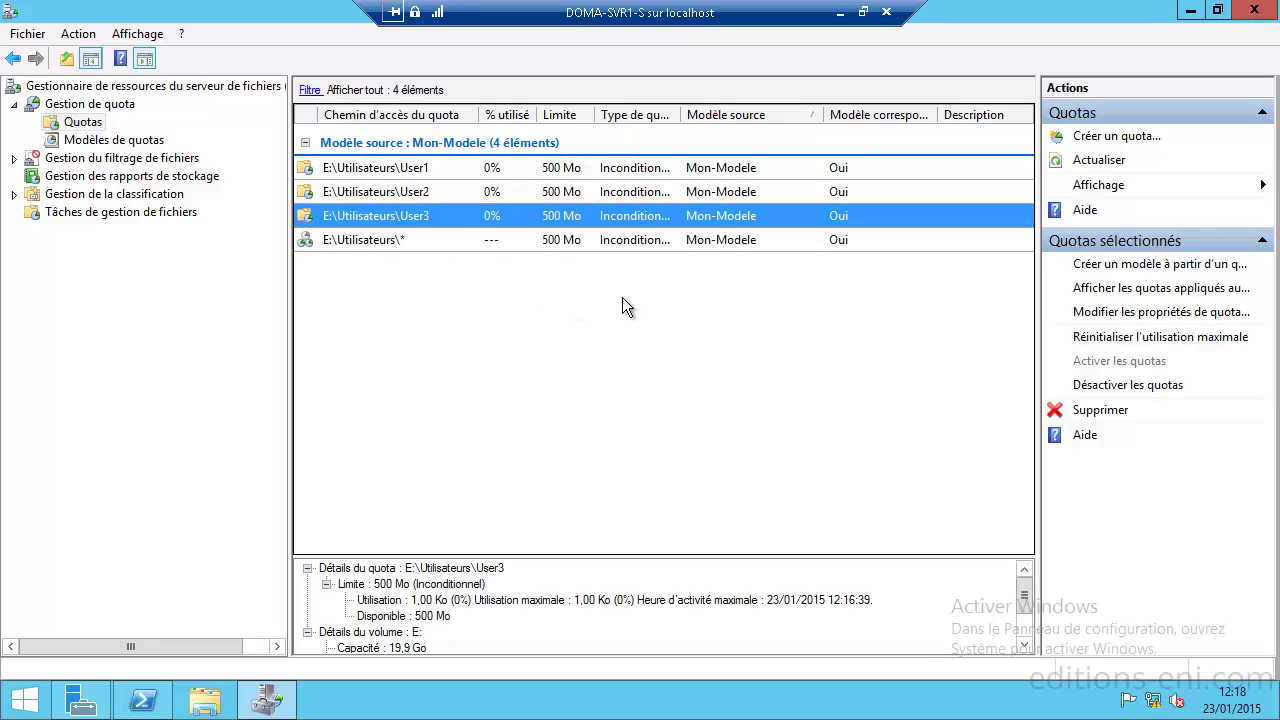
- Set the space limit of the E:\Utilisateurs\User1 quota to 800 Mo and save its properties
{"action": "left_click", "coordinate": [417, 170]}
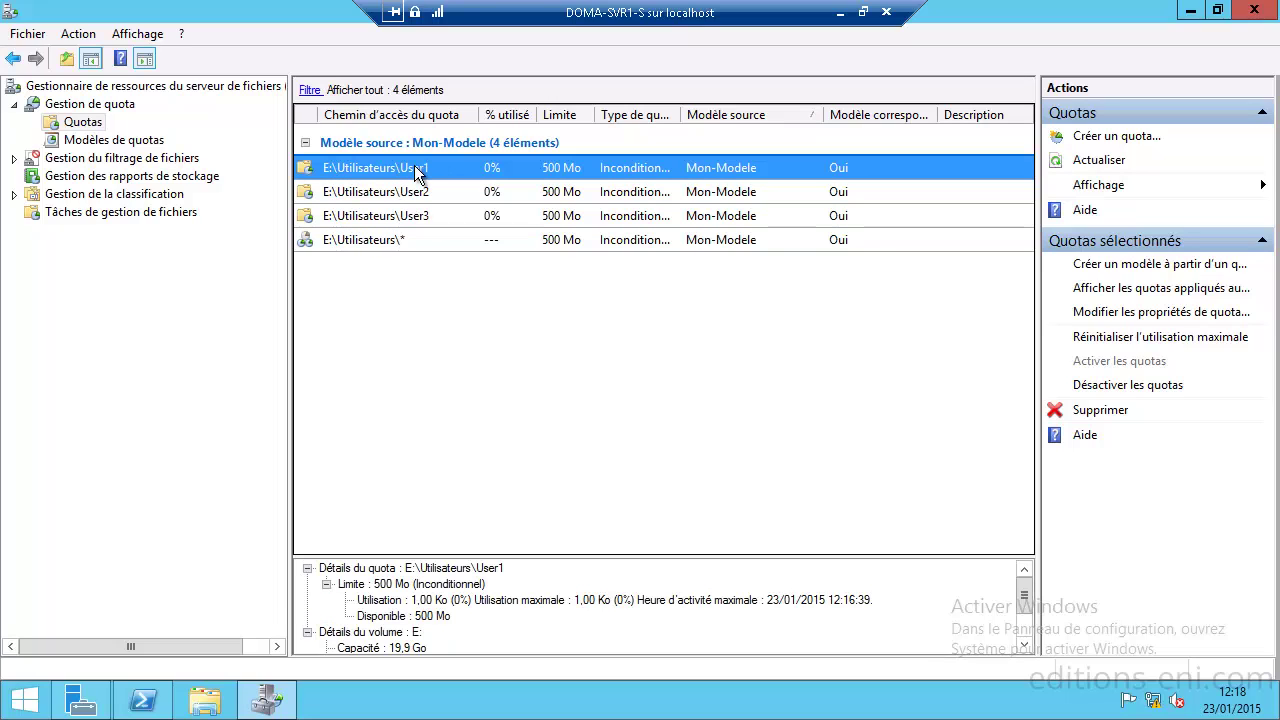
{"action": "right_click", "coordinate": [415, 168]}
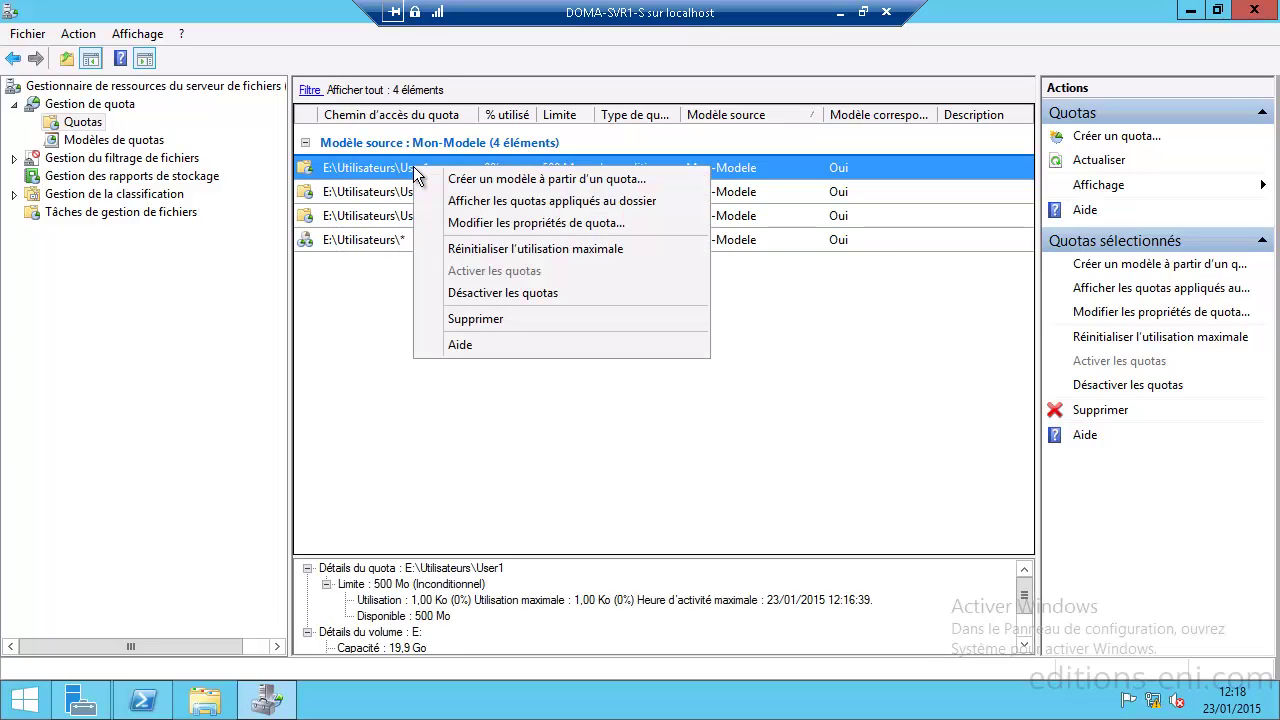
{"action": "left_click", "coordinate": [557, 222]}
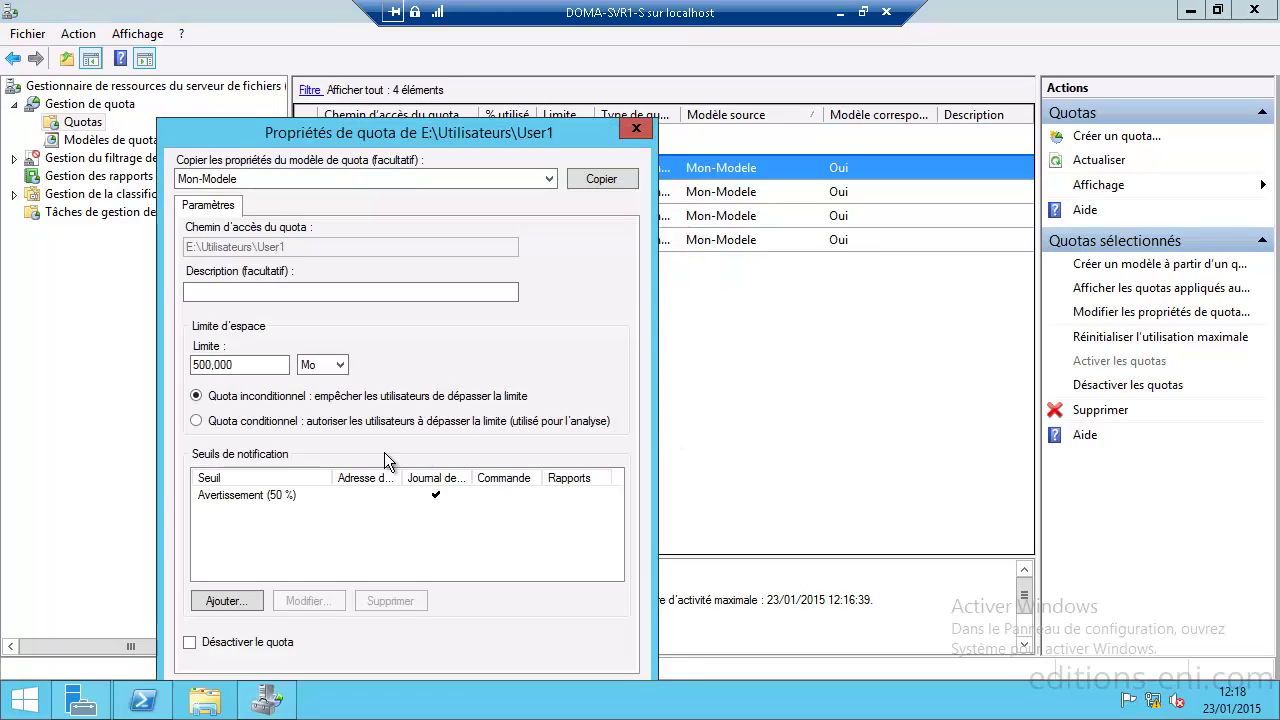
{"action": "key", "text": "Delete"}
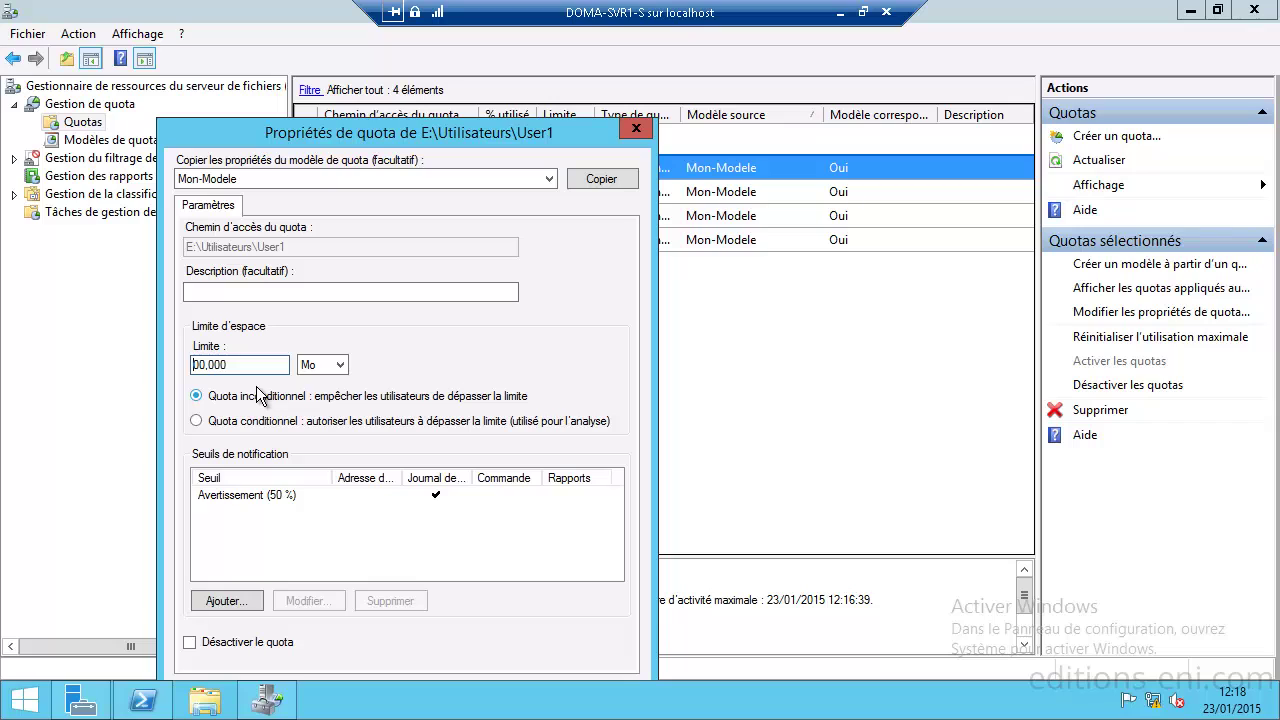
{"action": "type", "text": "8"}
{"action": "left_click_drag", "start_coordinate": [467, 123], "coordinate": [549, 67]}
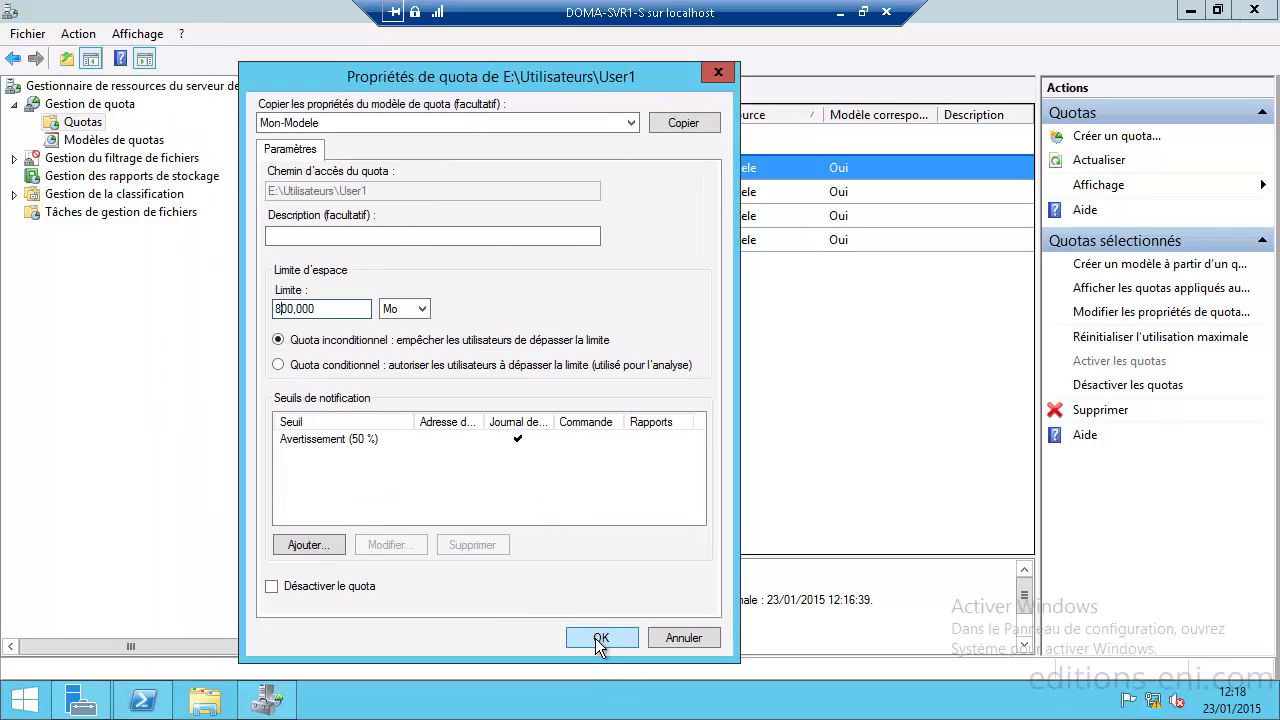
{"action": "left_click", "coordinate": [599, 638]}
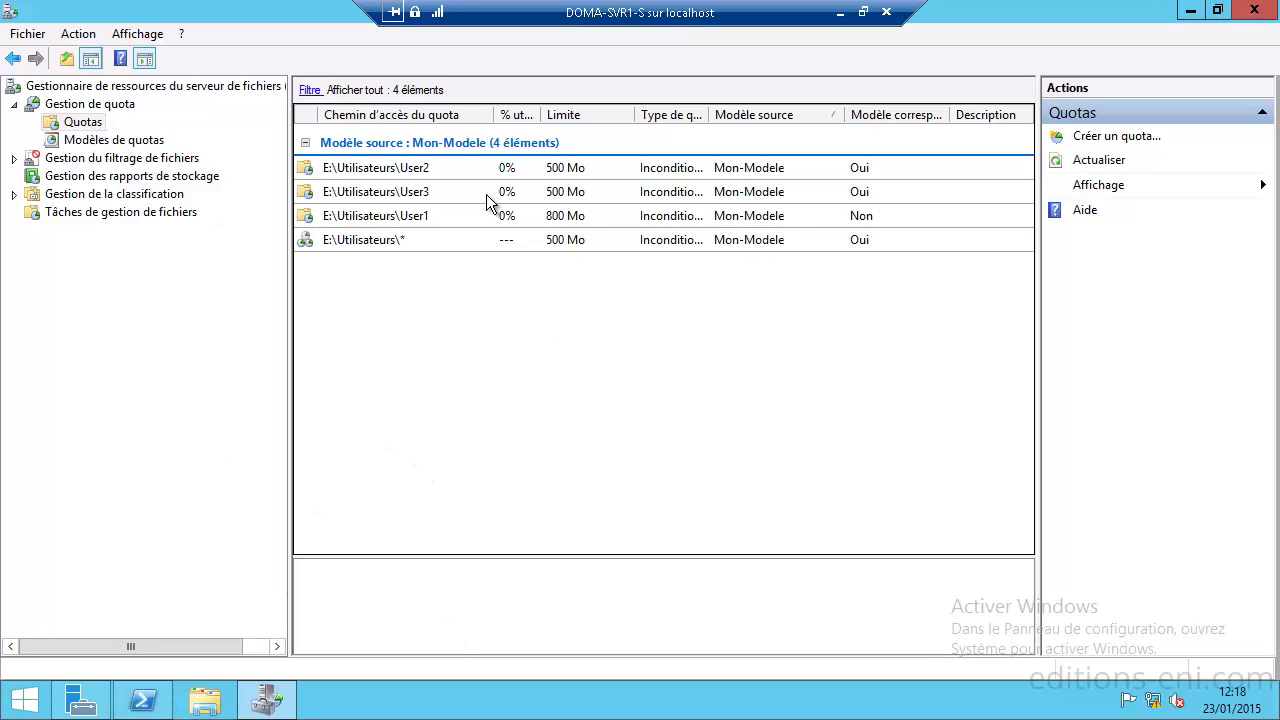
- Switch to PowerShell, run fsutil file createnew fichier.txt 500000000 in E:\Utilisateurs\User1, and put the console away
{"action": "left_click", "coordinate": [143, 700]}
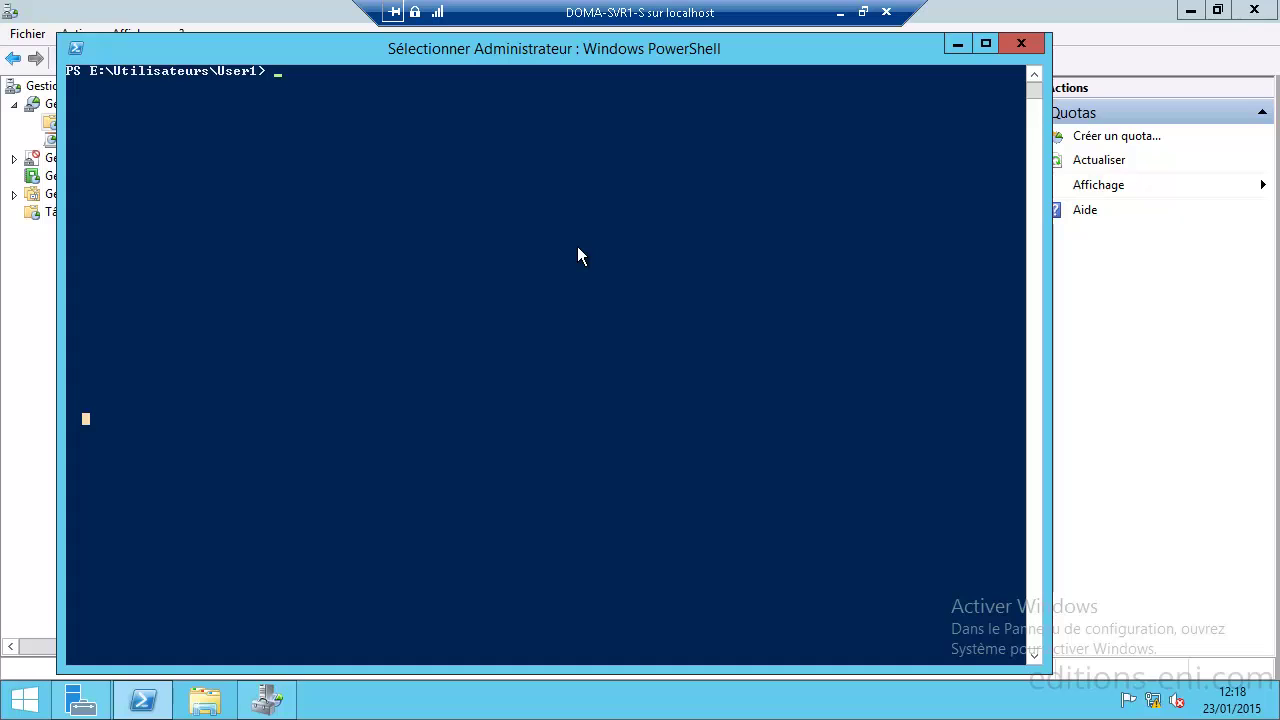
{"action": "type", "text": "fsutil file createnew fichier.txt 2000000000"}
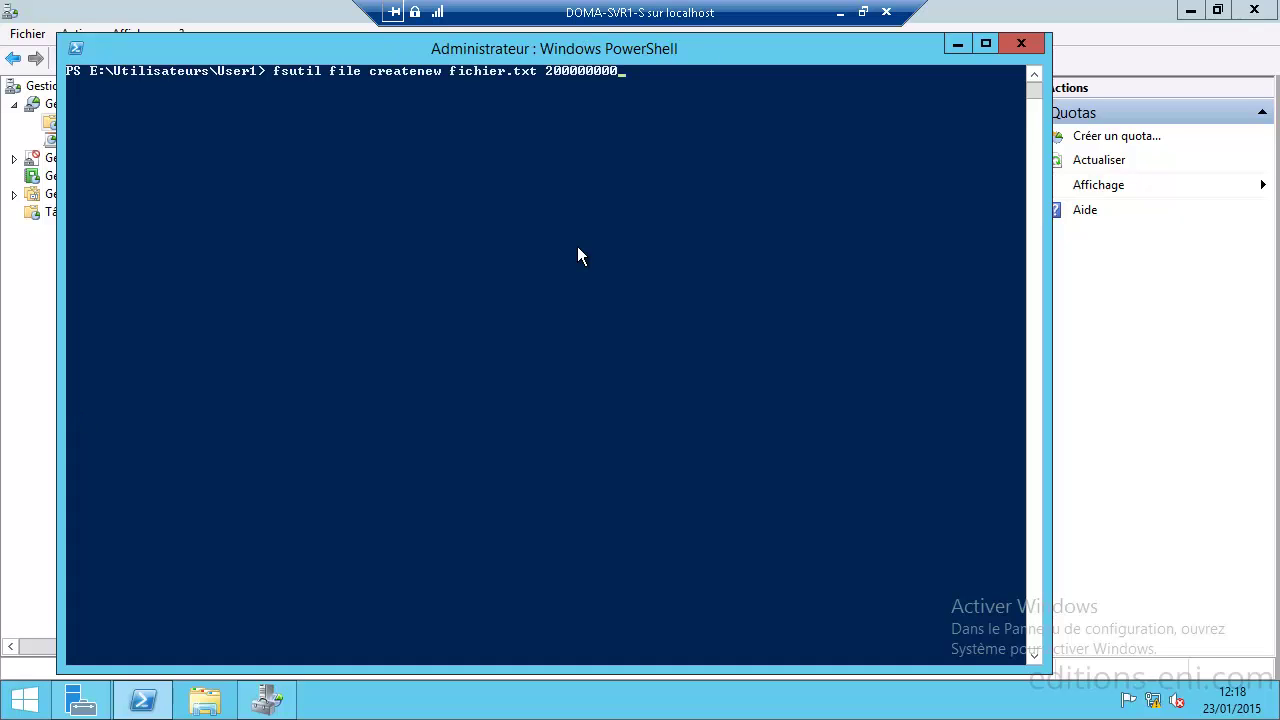
{"action": "key", "text": "BackSpace"}
{"action": "key", "text": "BackSpace"}
{"action": "key", "text": "BackSpace"}
{"action": "key", "text": "BackSpace"}
{"action": "key", "text": "BackSpace"}
{"action": "key", "text": "BackSpace"}
{"action": "key", "text": "BackSpace"}
{"action": "key", "text": "BackSpace"}
{"action": "key", "text": "BackSpace"}
{"action": "key", "text": "BackSpace"}
{"action": "type", "text": "500000000"}
{"action": "key", "text": "Return"}
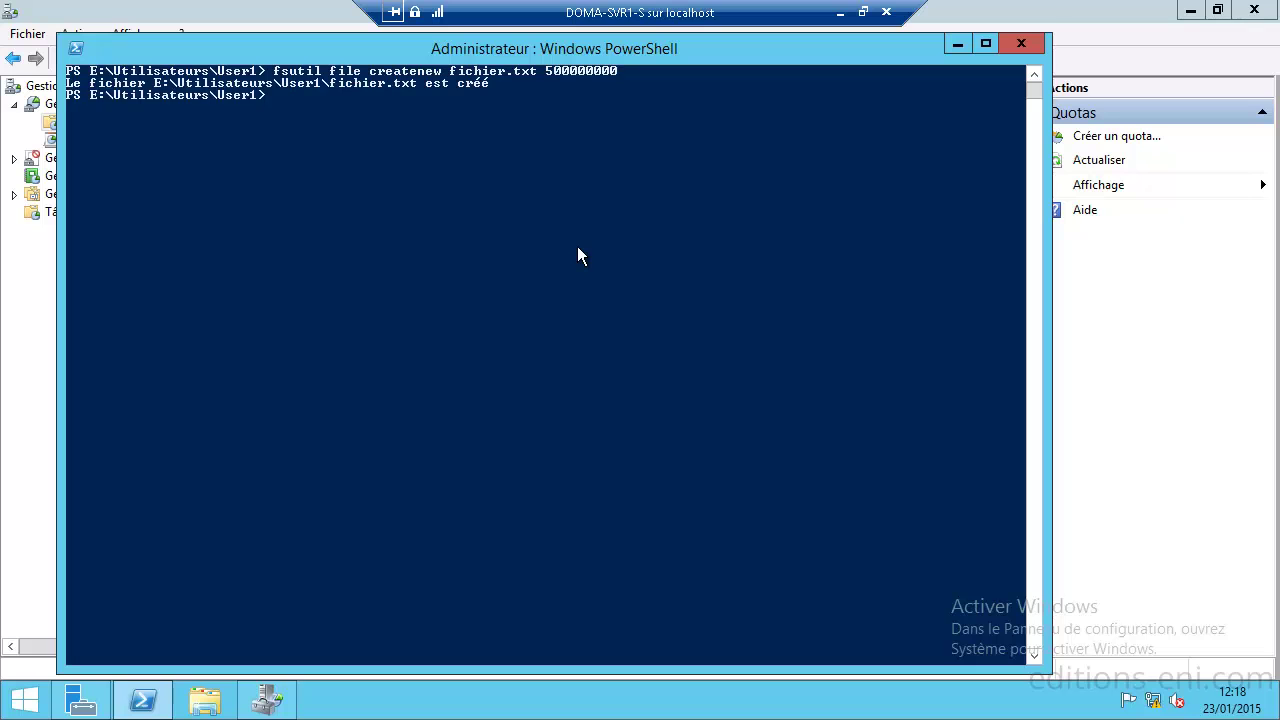
{"action": "left_click", "coordinate": [1022, 44]}
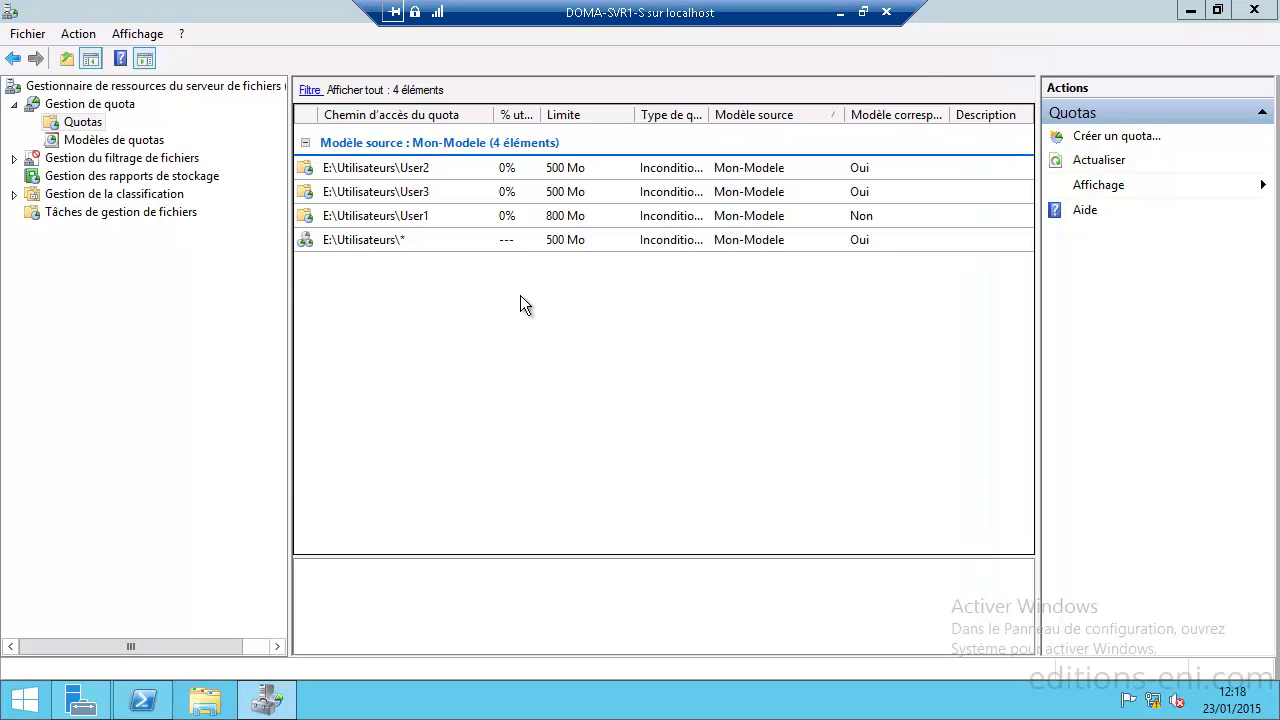
- Switch to File Explorer and check the size of fichier in E:\Utilisateurs\User1 through its properties
{"action": "key", "text": "super+e"}
{"action": "double_click", "coordinate": [700, 400]}
{"action": "left_click", "coordinate": [482, 228]}
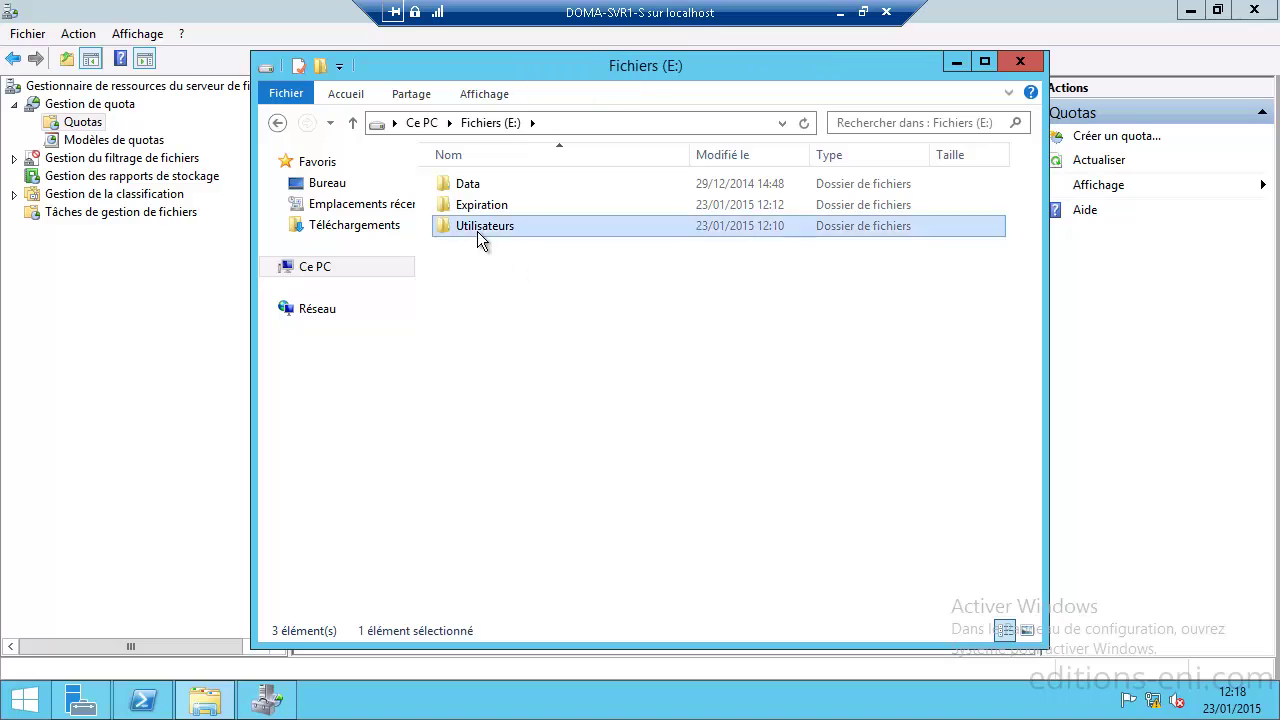
{"action": "double_click", "coordinate": [478, 233]}
{"action": "left_click", "coordinate": [462, 186]}
{"action": "double_click", "coordinate": [470, 185]}
{"action": "right_click", "coordinate": [470, 185]}
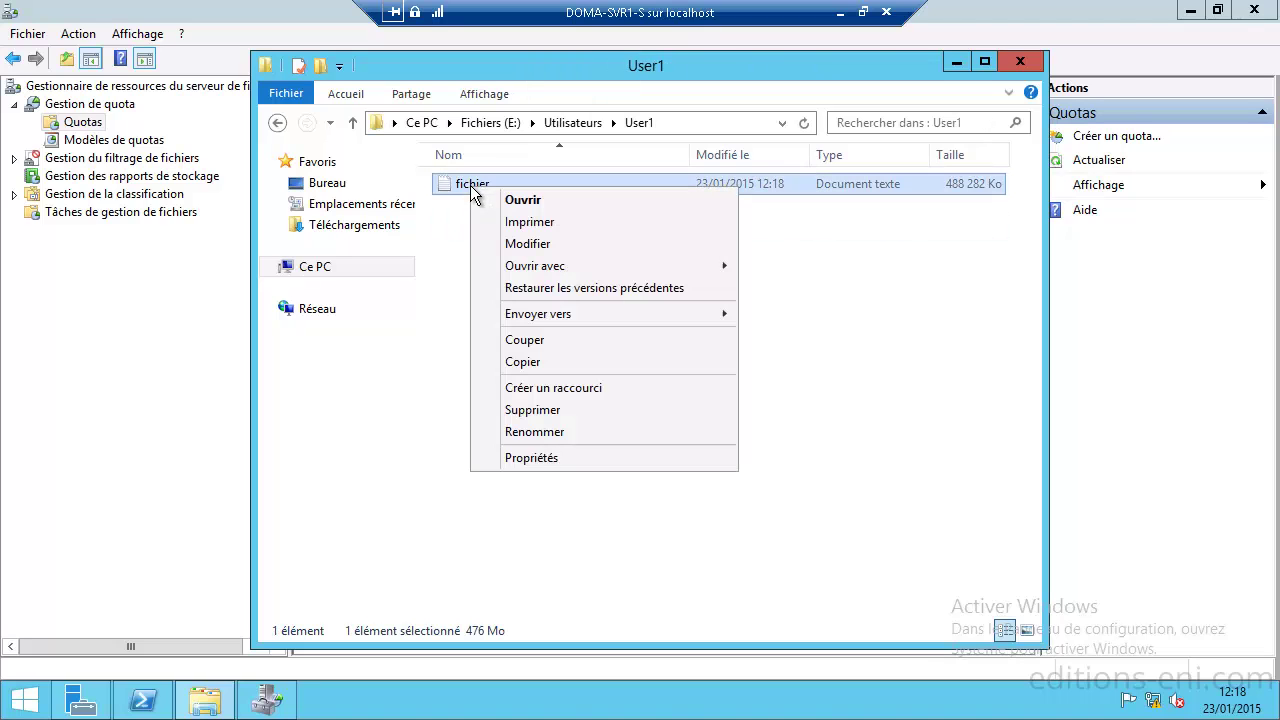
{"action": "left_click", "coordinate": [567, 456]}
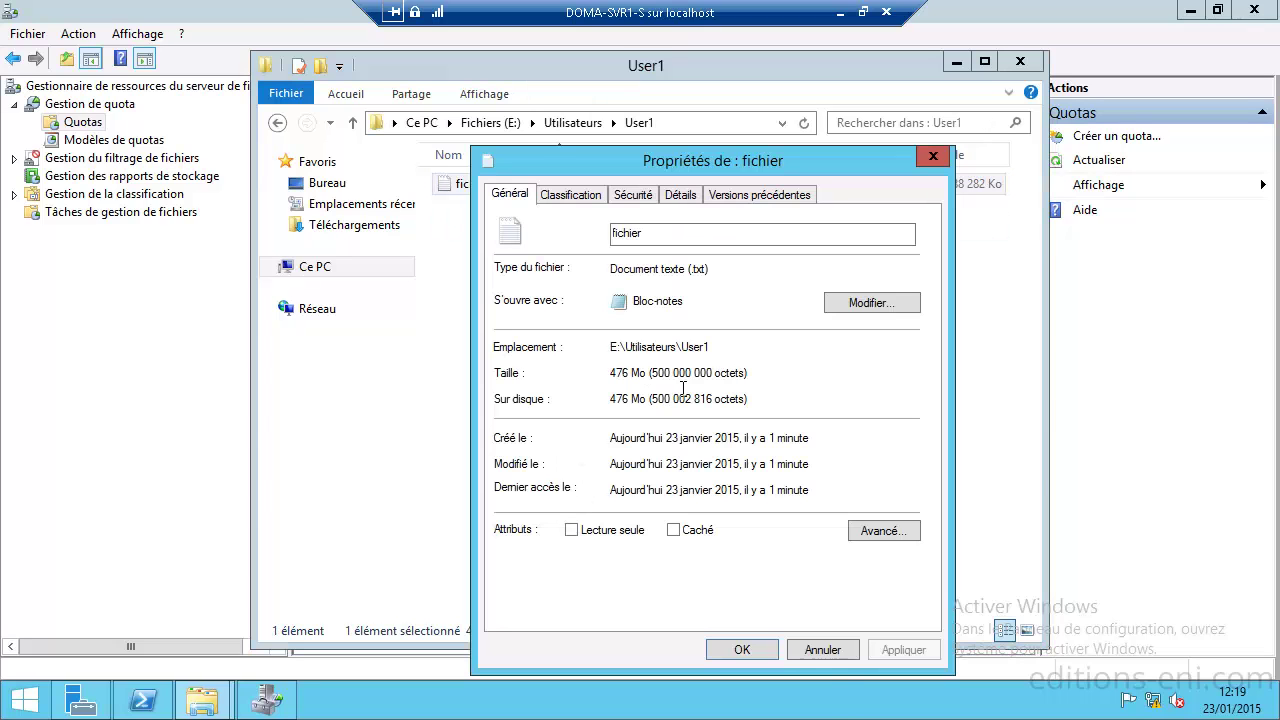
{"action": "key", "text": "Escape"}
{"action": "left_click", "coordinate": [686, 383]}
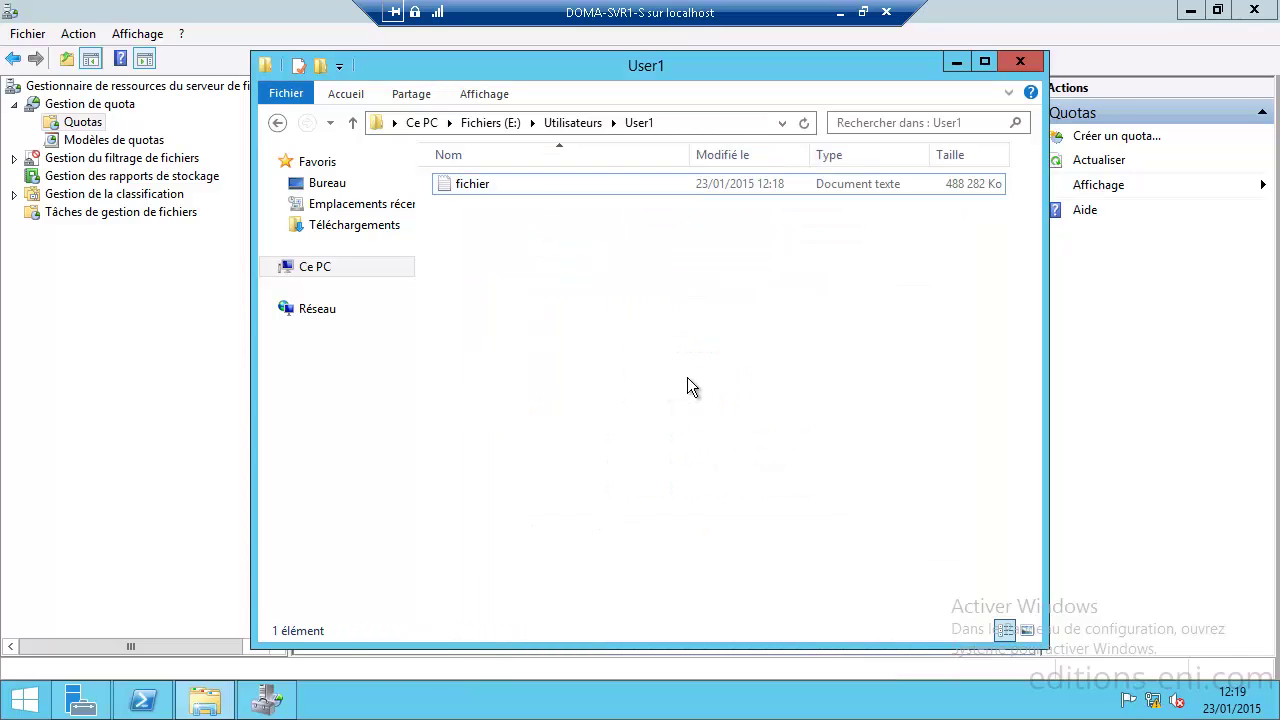
- Search for the Event Viewer (Observateur d'événements) from the Start screen, open it, and maximize its window
{"action": "right_click", "coordinate": [16, 705]}
{"action": "left_click", "coordinate": [22, 690]}
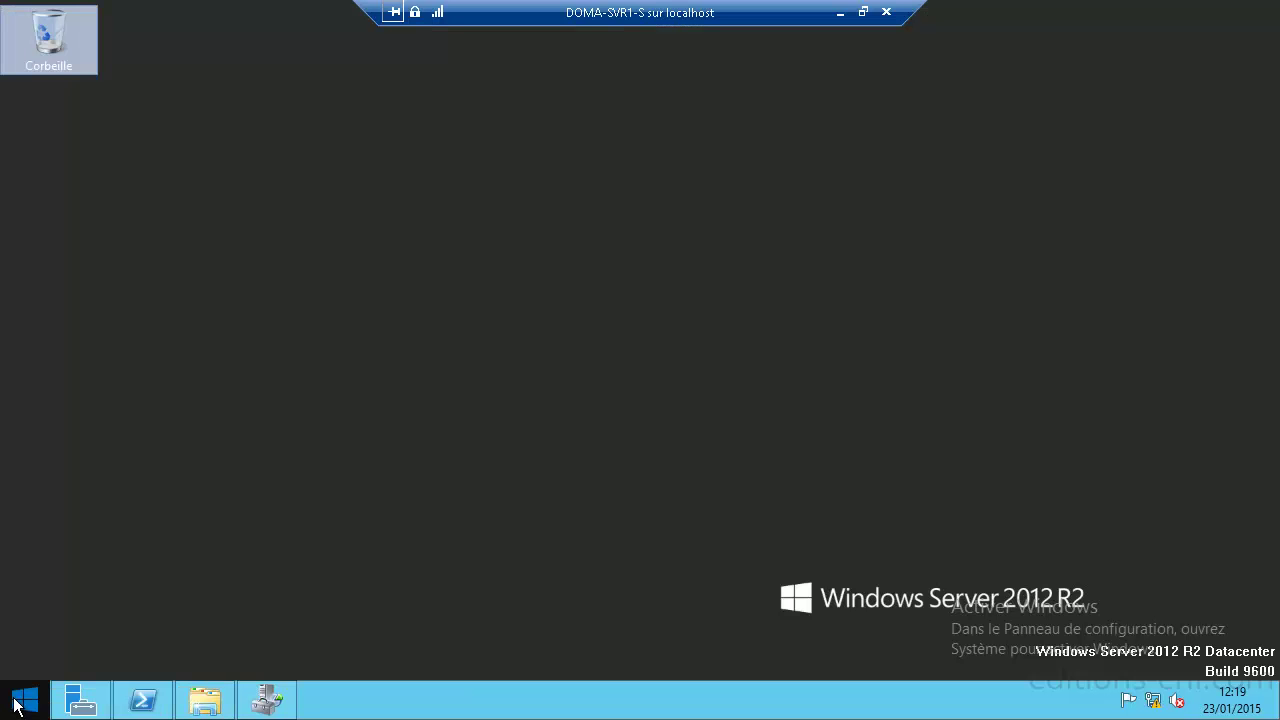
{"action": "left_click", "coordinate": [16, 705]}
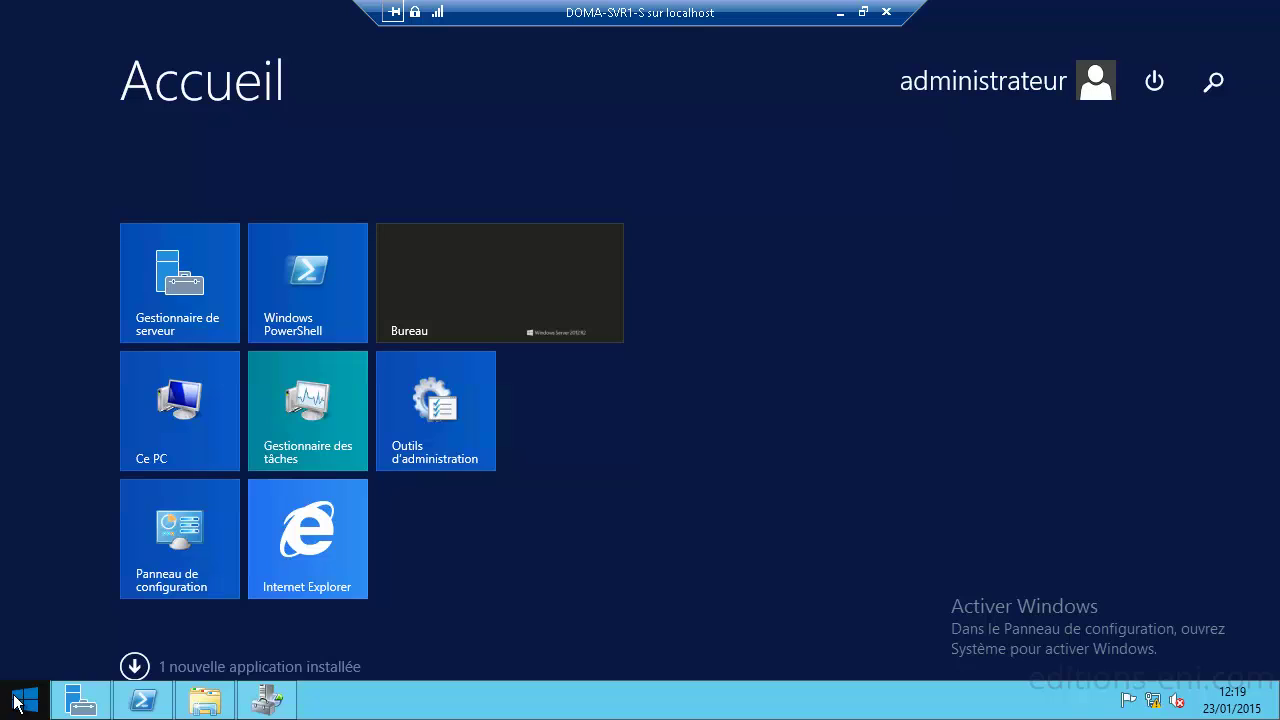
{"action": "type", "text": "ober"}
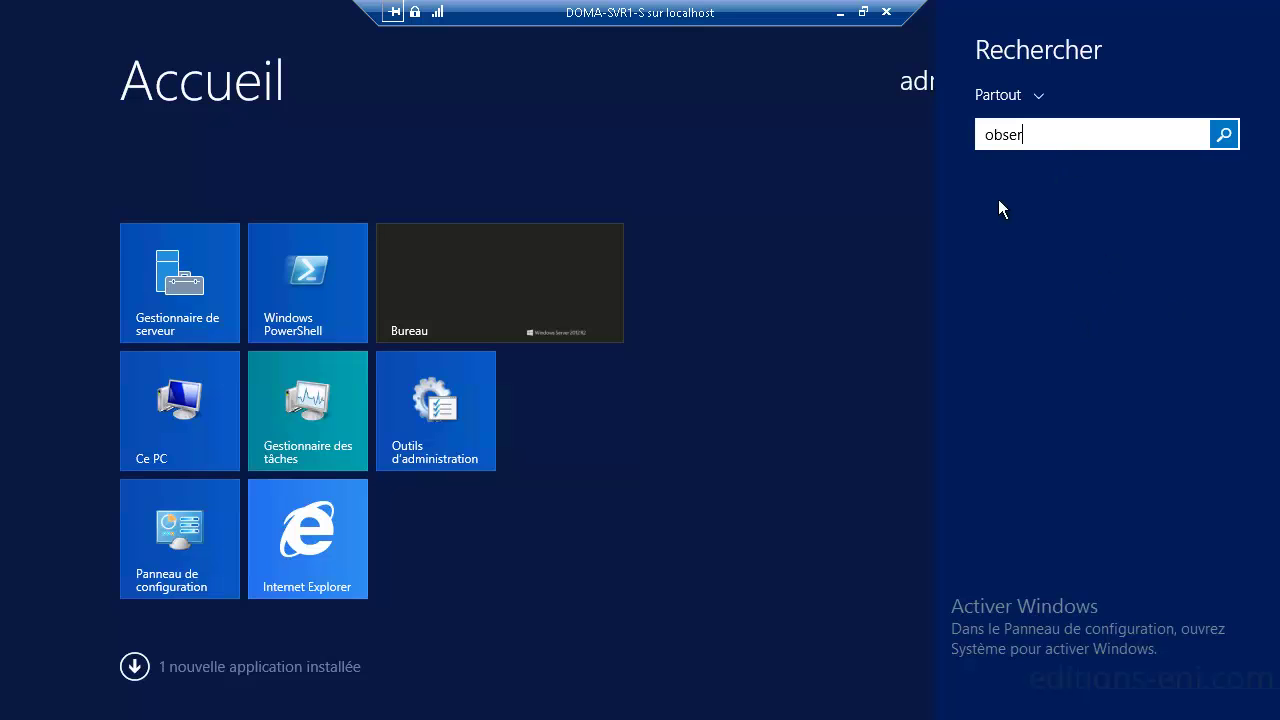
{"action": "left_click", "coordinate": [1051, 195]}
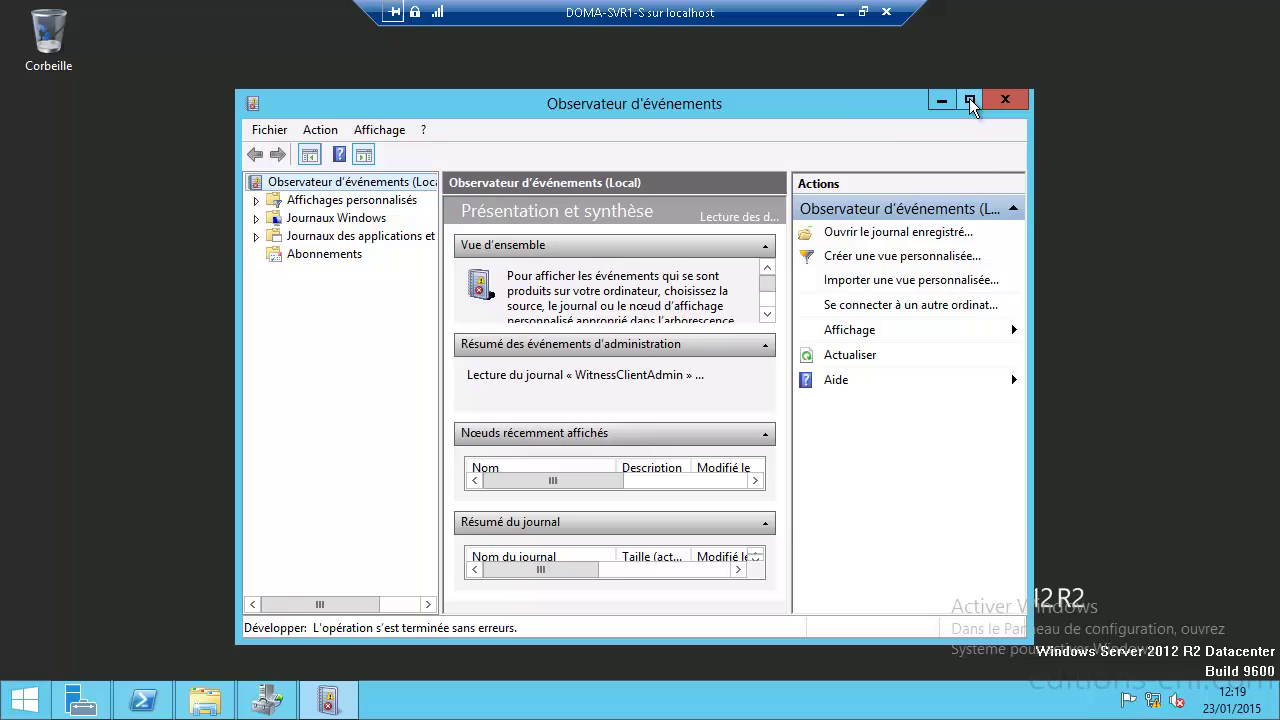
{"action": "left_click", "coordinate": [968, 100]}
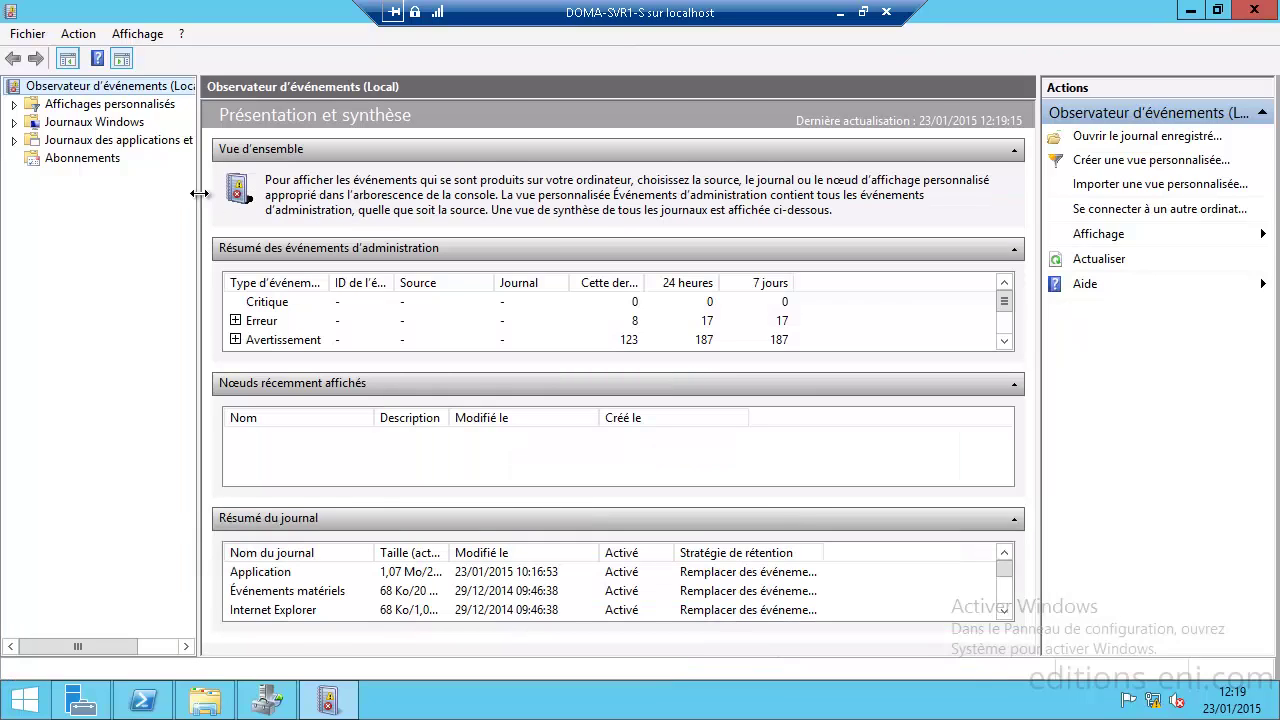
- Examine the latest SRMSVC warning in the Windows Application log, close its properties, and minimize the Event Viewer
{"action": "left_click", "coordinate": [14, 122]}
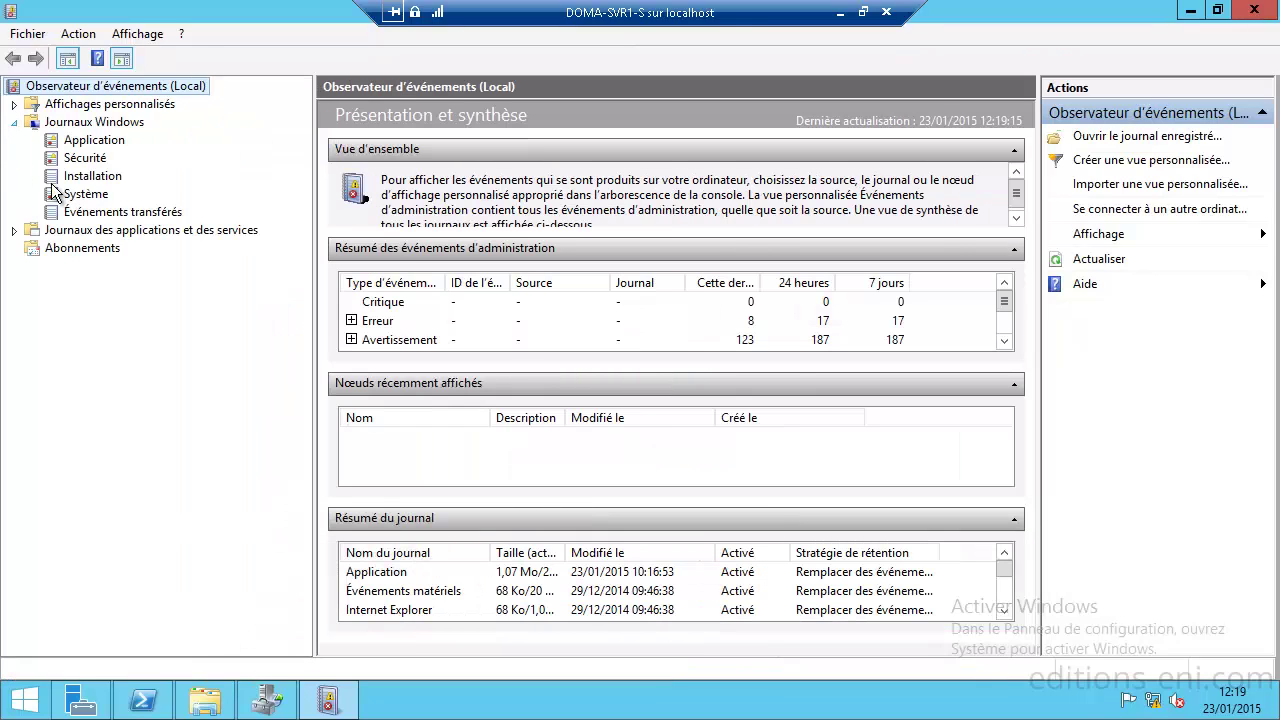
{"action": "left_click", "coordinate": [98, 141]}
{"action": "left_click", "coordinate": [609, 133]}
{"action": "double_click", "coordinate": [611, 132]}
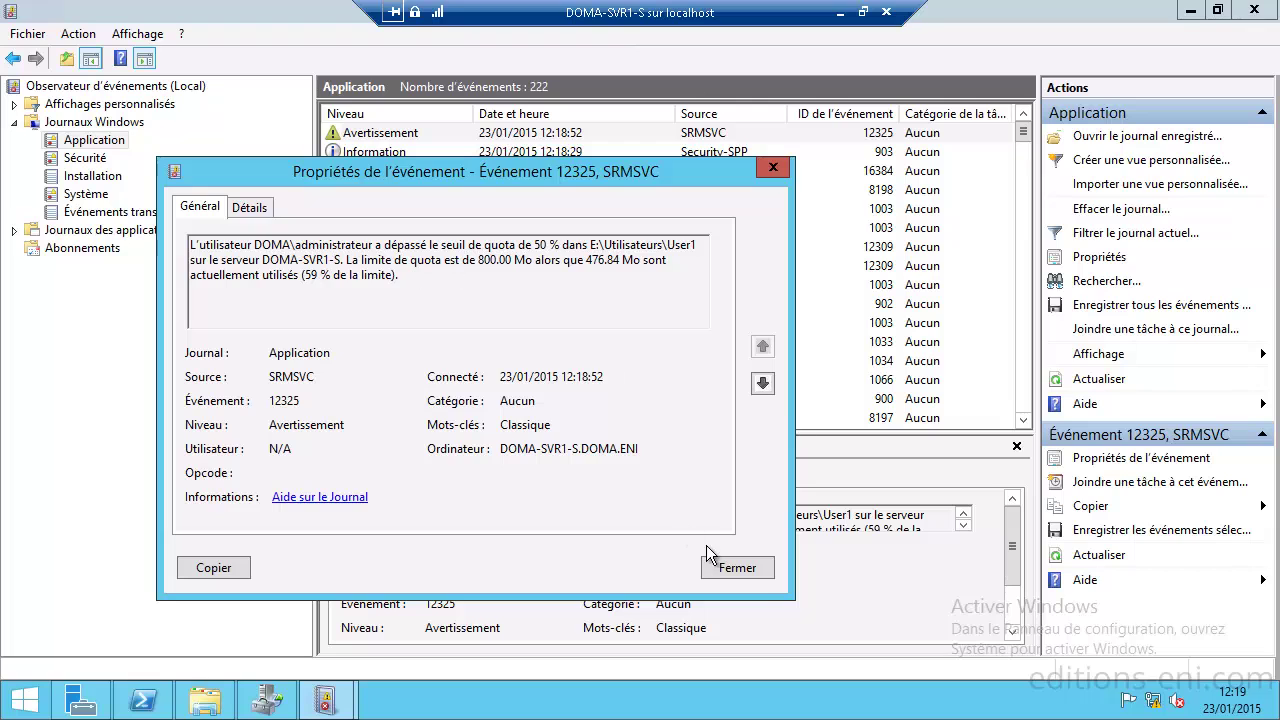
{"action": "left_click", "coordinate": [756, 570]}
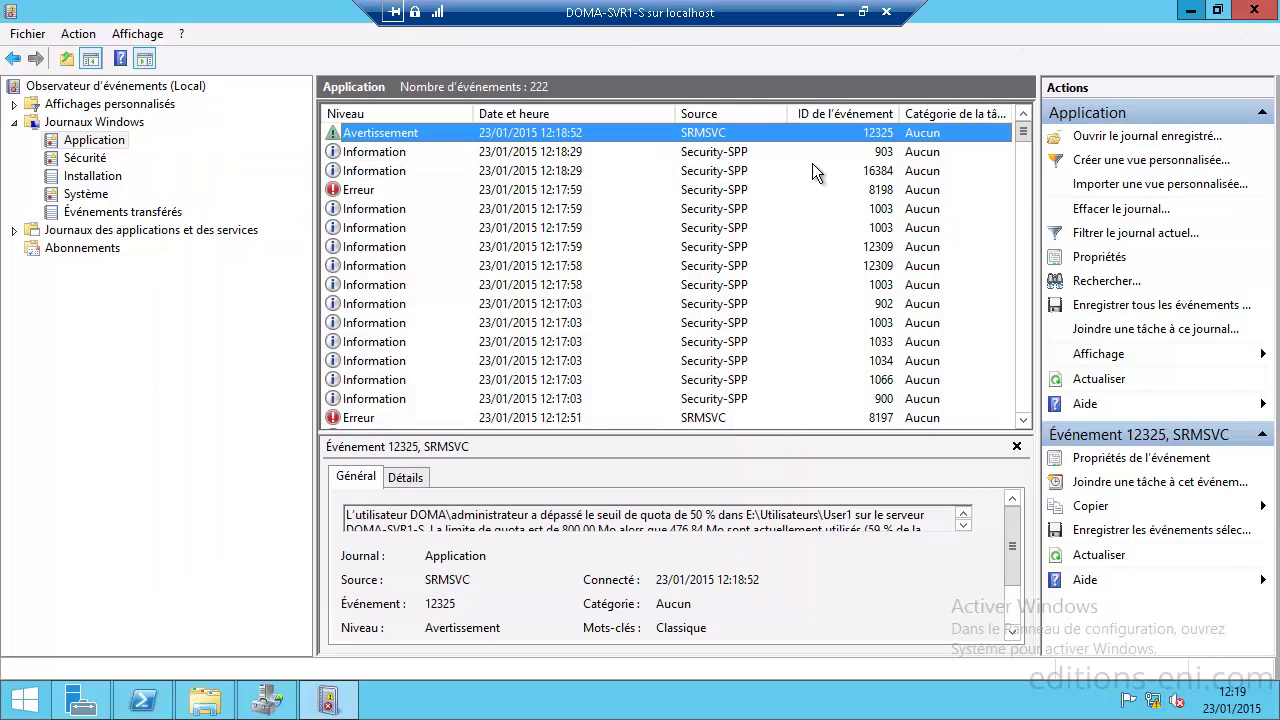
{"action": "left_click", "coordinate": [1191, 12]}
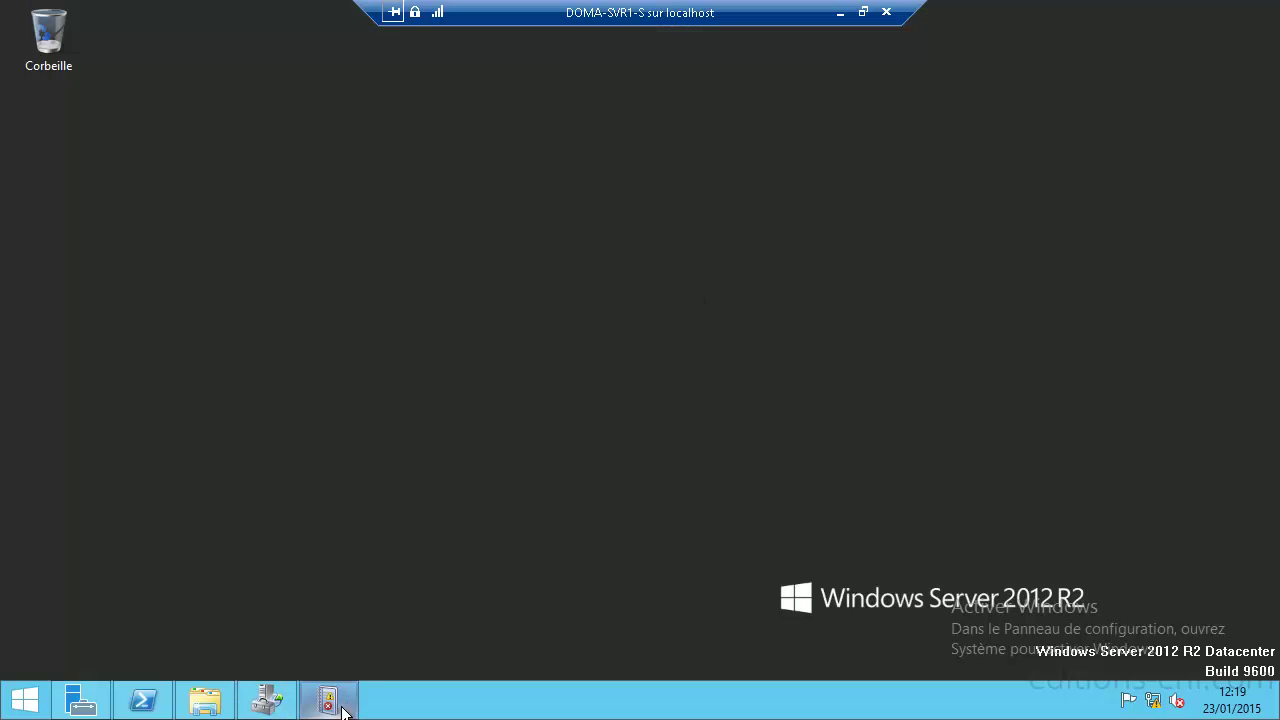
- Switch back to File Server Resource Manager, refresh the quota list, and check the usage of the User1 quota
{"action": "left_click", "coordinate": [266, 700]}
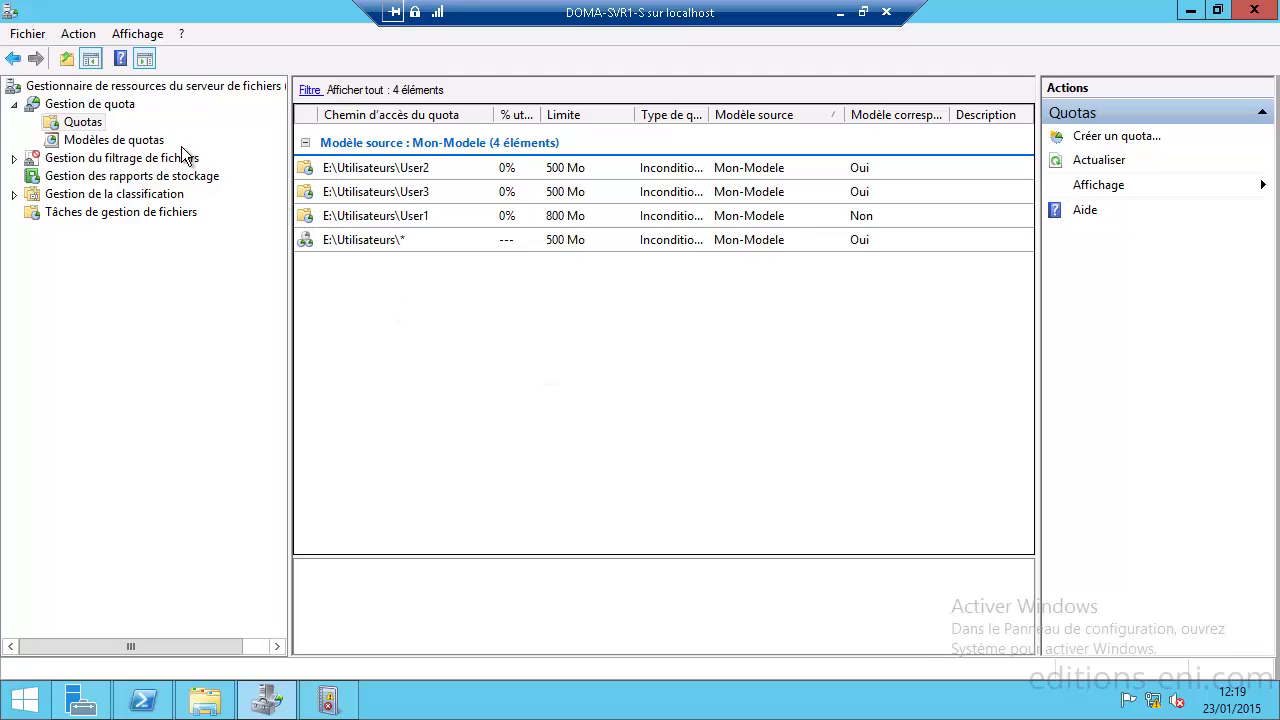
{"action": "right_click", "coordinate": [499, 337]}
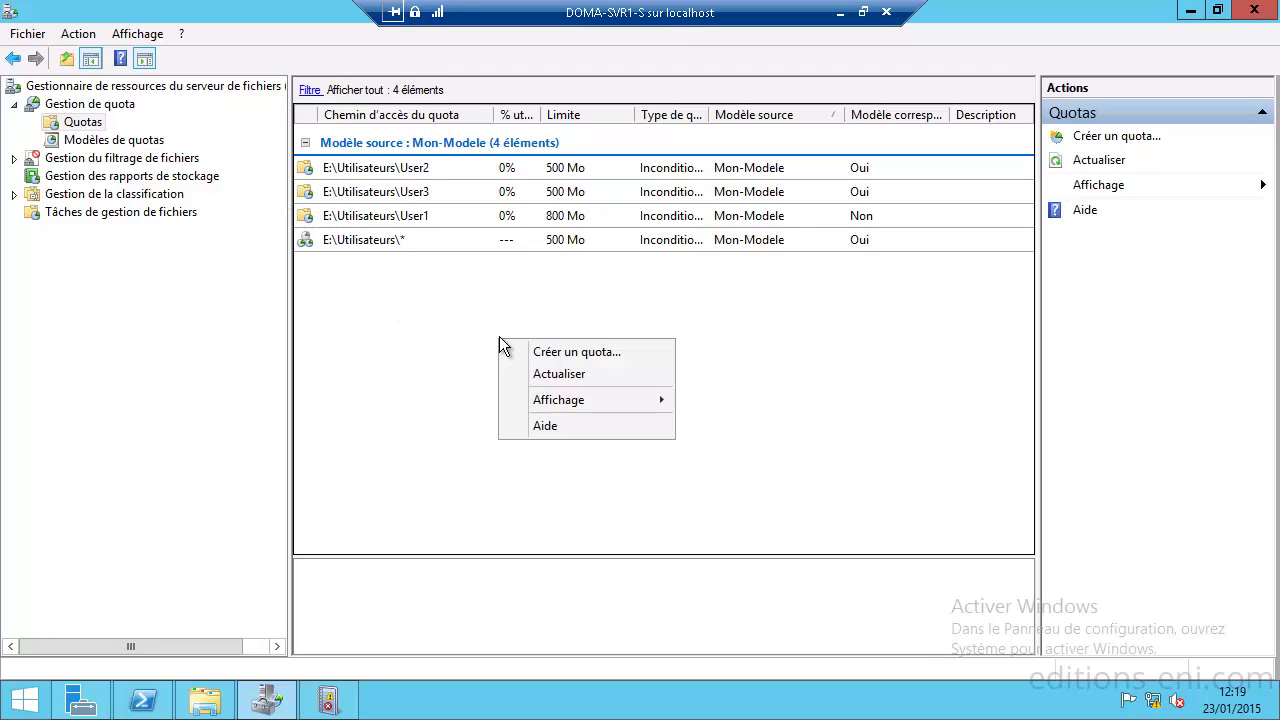
{"action": "left_click", "coordinate": [540, 374]}
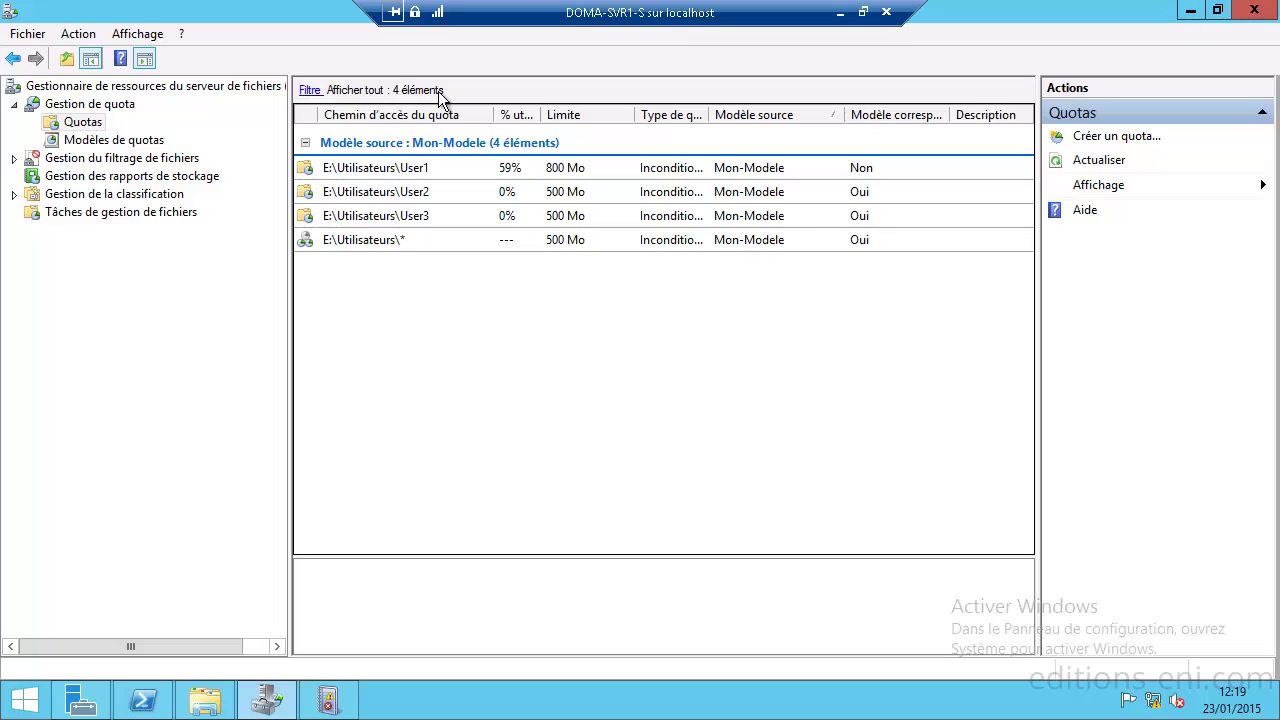
{"action": "left_click", "coordinate": [503, 175]}
{"action": "left_click", "coordinate": [580, 348]}
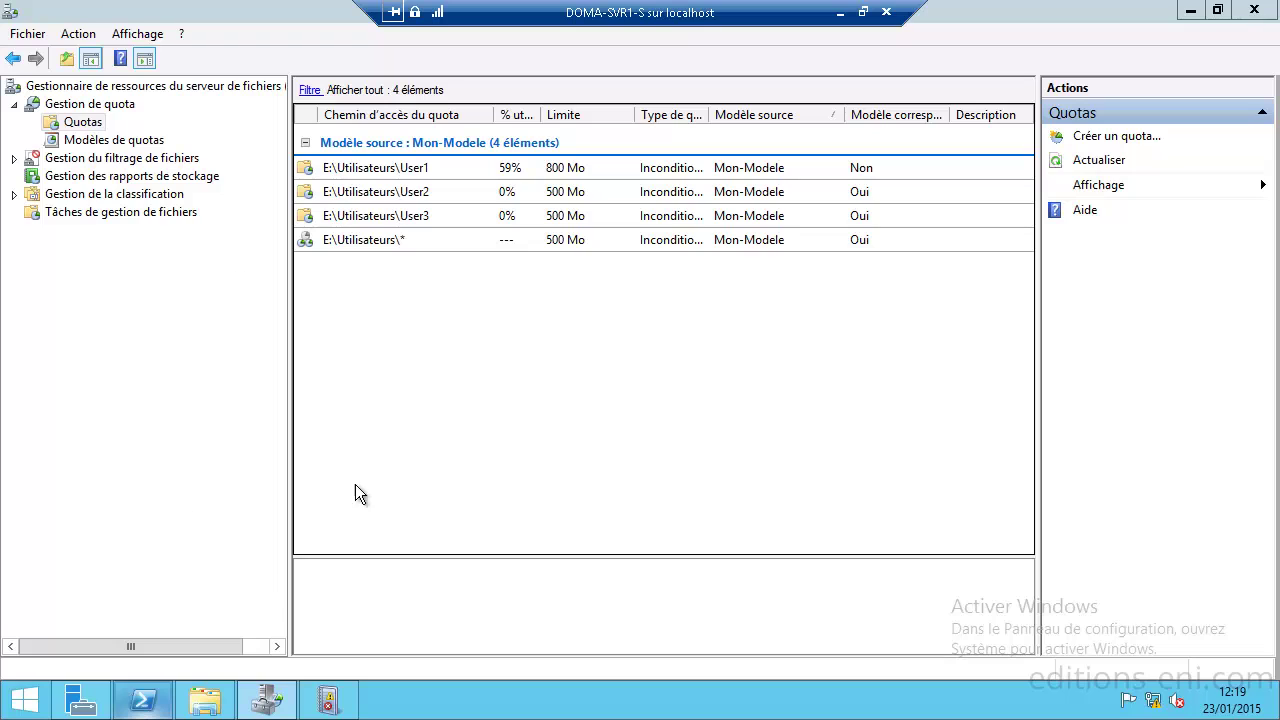
- Switch to PowerShell and try to create a second file in User1 with fsutil file createnew fichier1.txt 500000000
{"action": "left_click", "coordinate": [143, 703]}
{"action": "key", "text": "Up"}
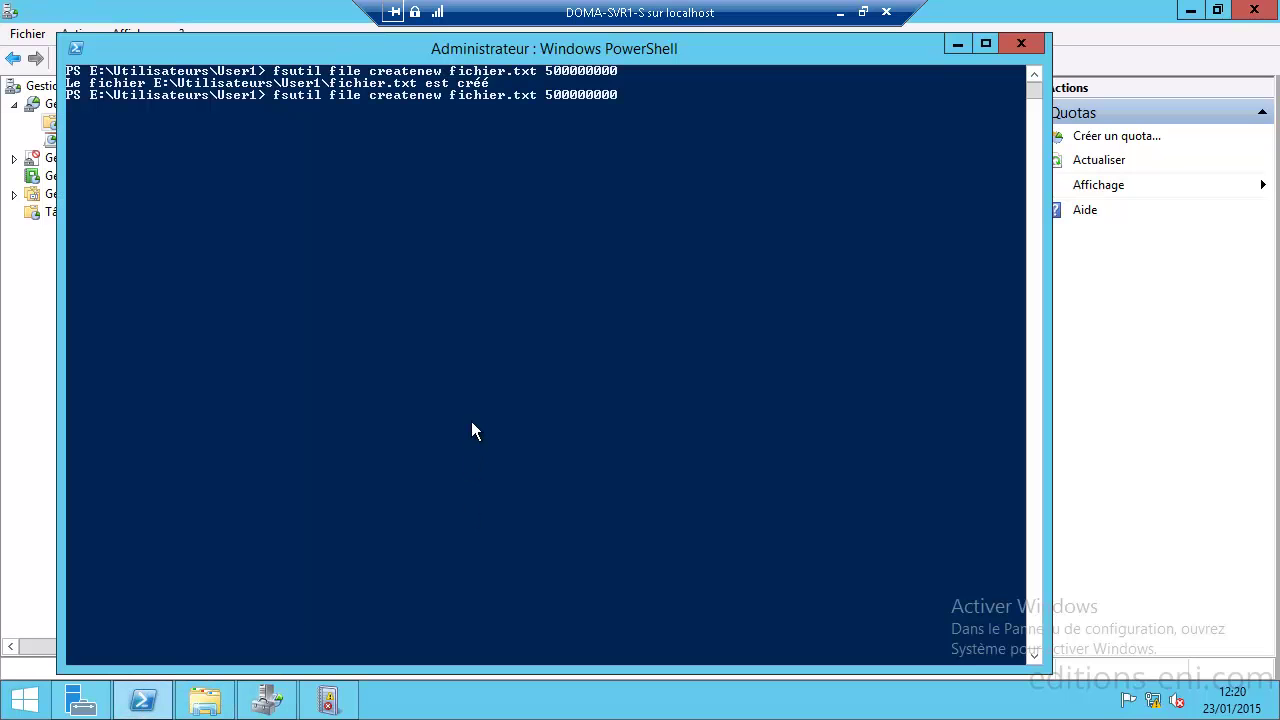
{"action": "key", "text": "Left"}
{"action": "key", "text": "Left"}
{"action": "key", "text": "Left"}
{"action": "key", "text": "Left"}
{"action": "key", "text": "Left"}
{"action": "key", "text": "Left"}
{"action": "key", "text": "Left"}
{"action": "key", "text": "Left"}
{"action": "key", "text": "Left"}
{"action": "key", "text": "Left"}
{"action": "key", "text": "Left"}
{"action": "key", "text": "Left"}
{"action": "key", "text": "Left"}
{"action": "key", "text": "Left"}
{"action": "type", "text": "1"}
{"action": "key", "text": "Return"}
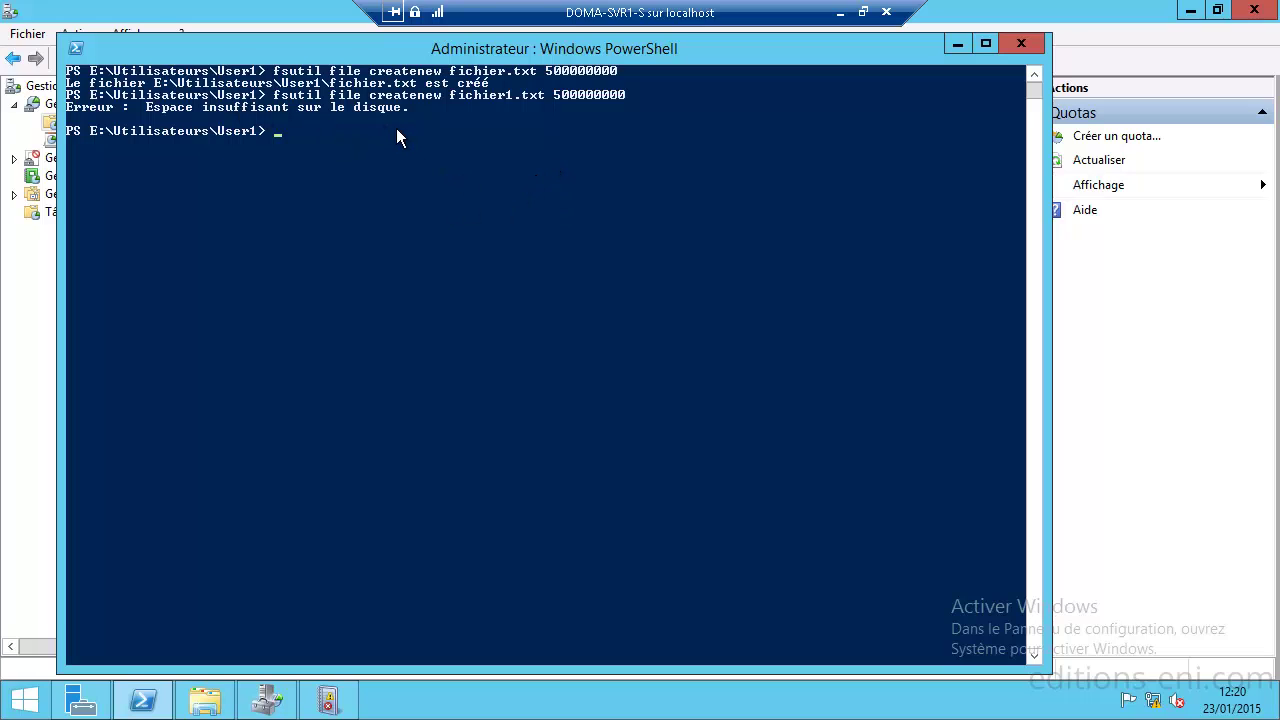
- Create fichier1.txt in User1 with fsutil file createnew fichier1.txt 50000000, and minimize PowerShell
{"action": "key", "text": "Up"}
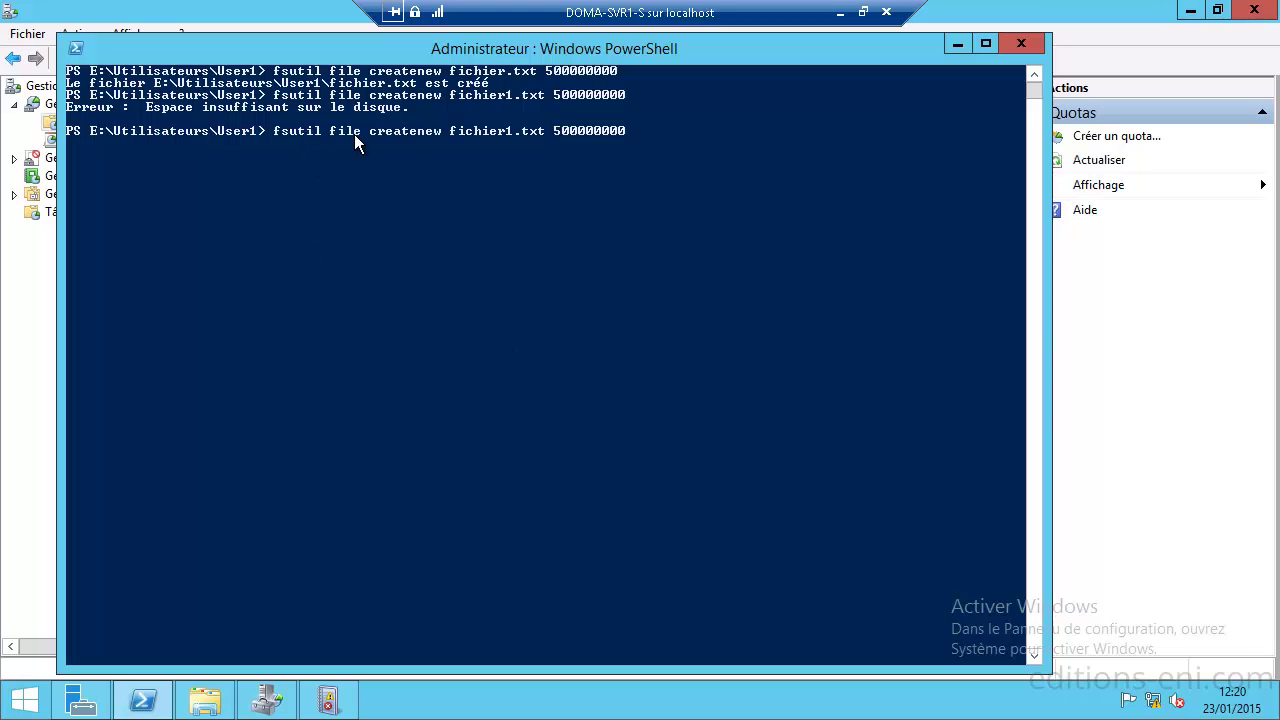
{"action": "key", "text": "BackSpace"}
{"action": "key", "text": "Return"}
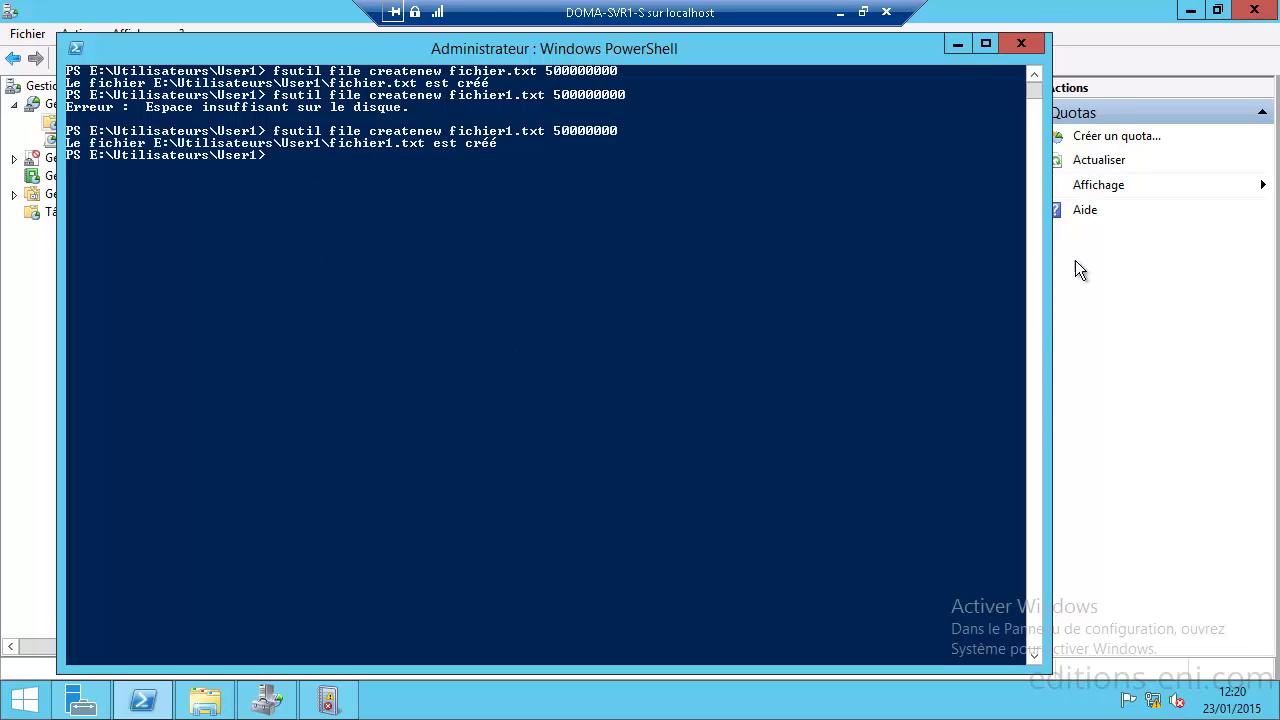
{"action": "left_click", "coordinate": [957, 44]}
- Switch to File Explorer and duplicate fichier1 within the User1 folder by copying and pasting it
{"action": "left_click", "coordinate": [205, 700]}
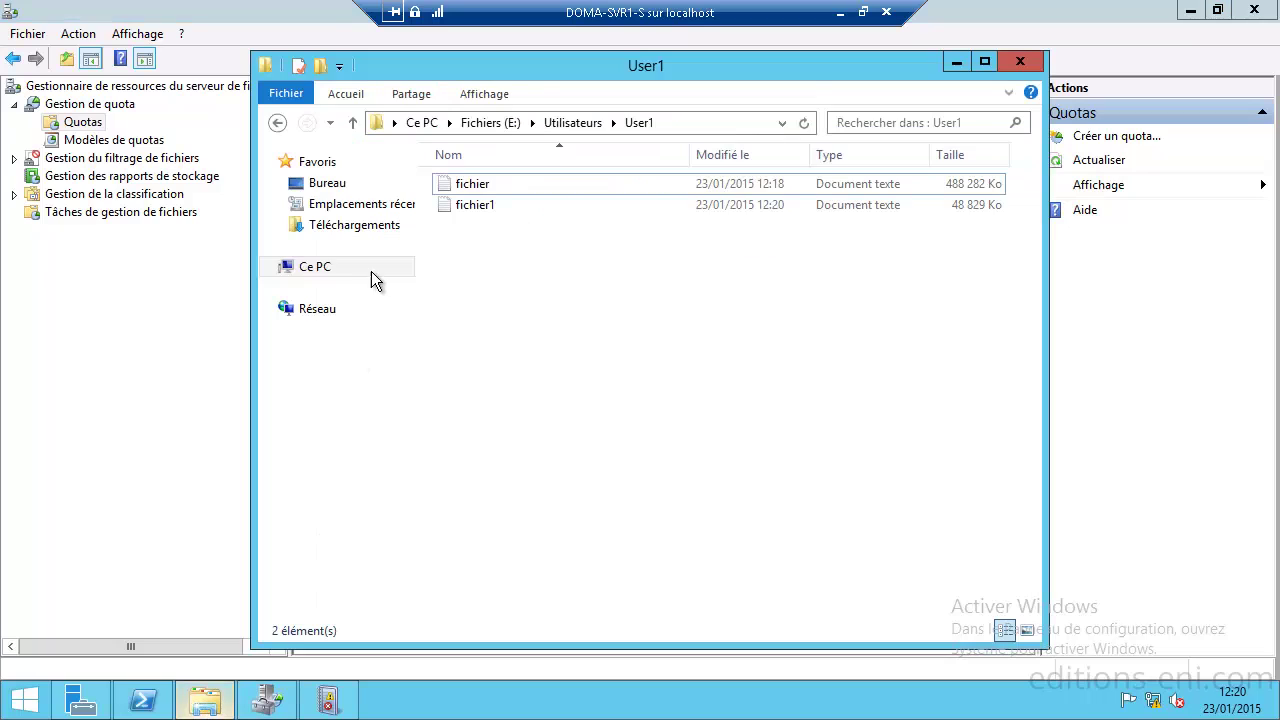
{"action": "left_click", "coordinate": [464, 194]}
{"action": "left_click", "coordinate": [464, 201]}
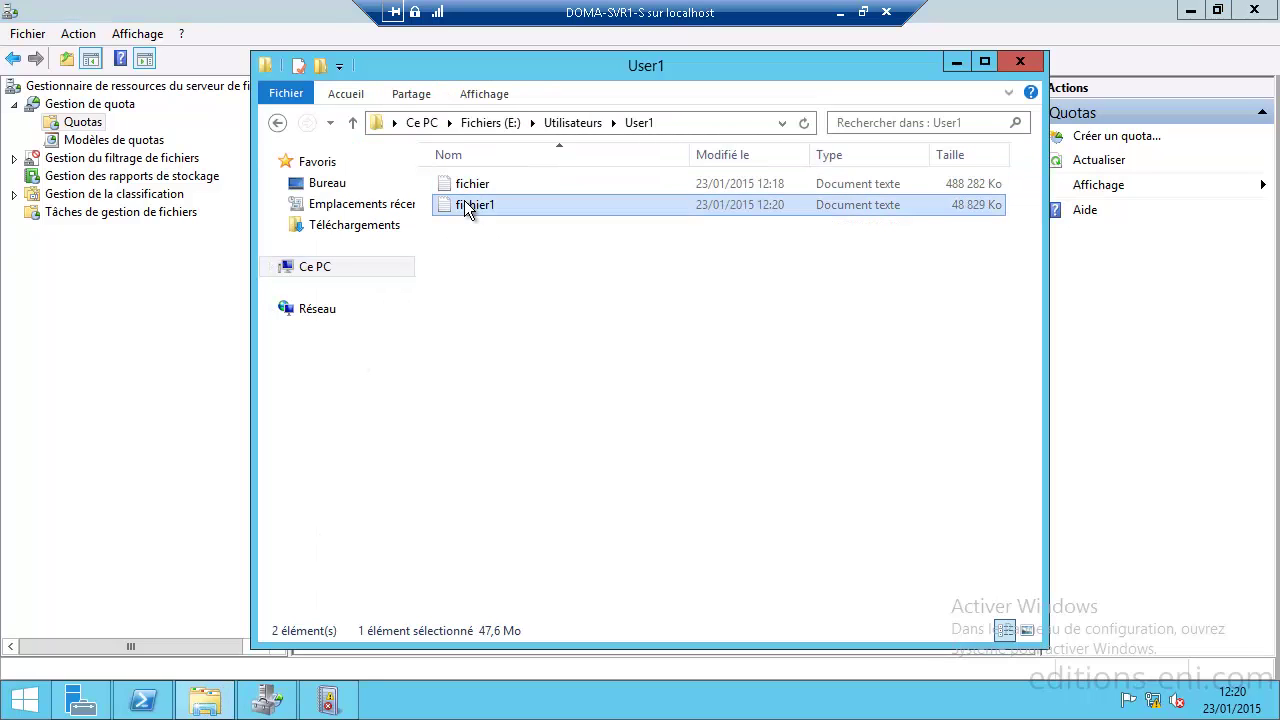
{"action": "right_click", "coordinate": [464, 201]}
{"action": "left_click", "coordinate": [516, 376]}
{"action": "right_click", "coordinate": [547, 362]}
{"action": "left_click", "coordinate": [598, 478]}
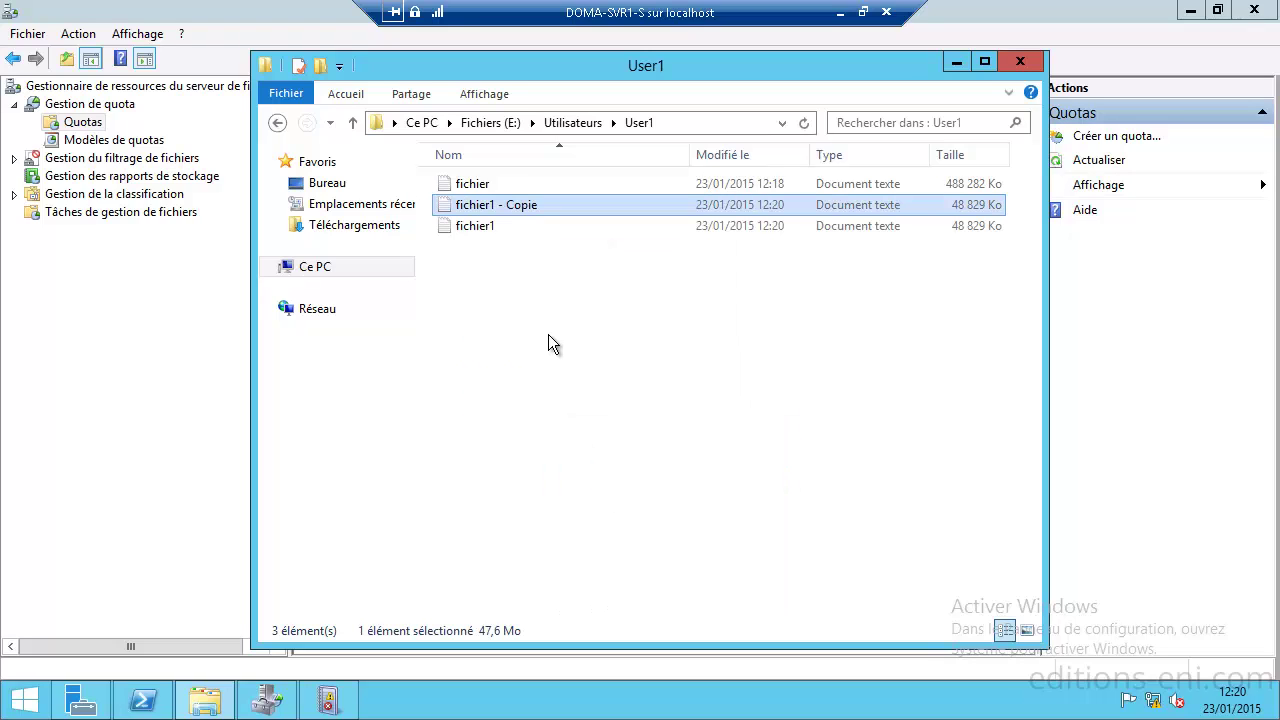
- Try to duplicate the large file fichier within User1, cancel the copy, and minimize File Explorer
{"action": "left_click", "coordinate": [568, 298]}
{"action": "left_click", "coordinate": [470, 183]}
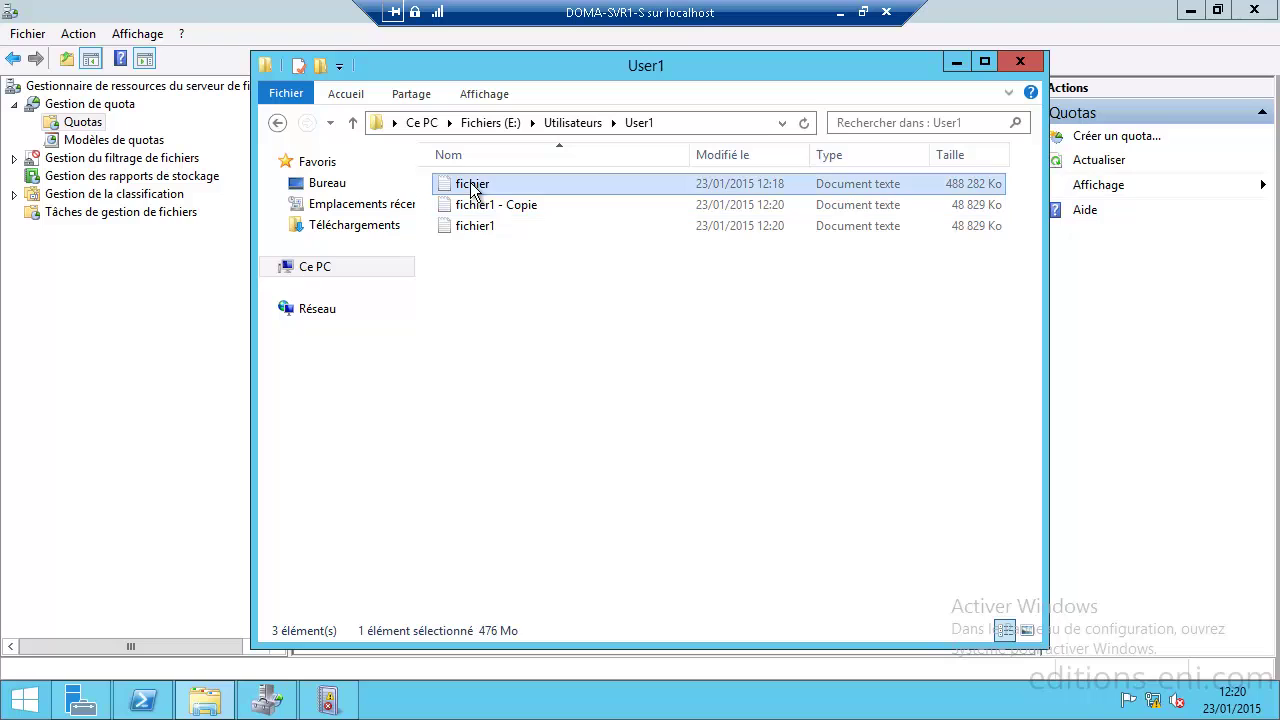
{"action": "right_click", "coordinate": [470, 188]}
{"action": "left_click", "coordinate": [548, 358]}
{"action": "right_click", "coordinate": [546, 348]}
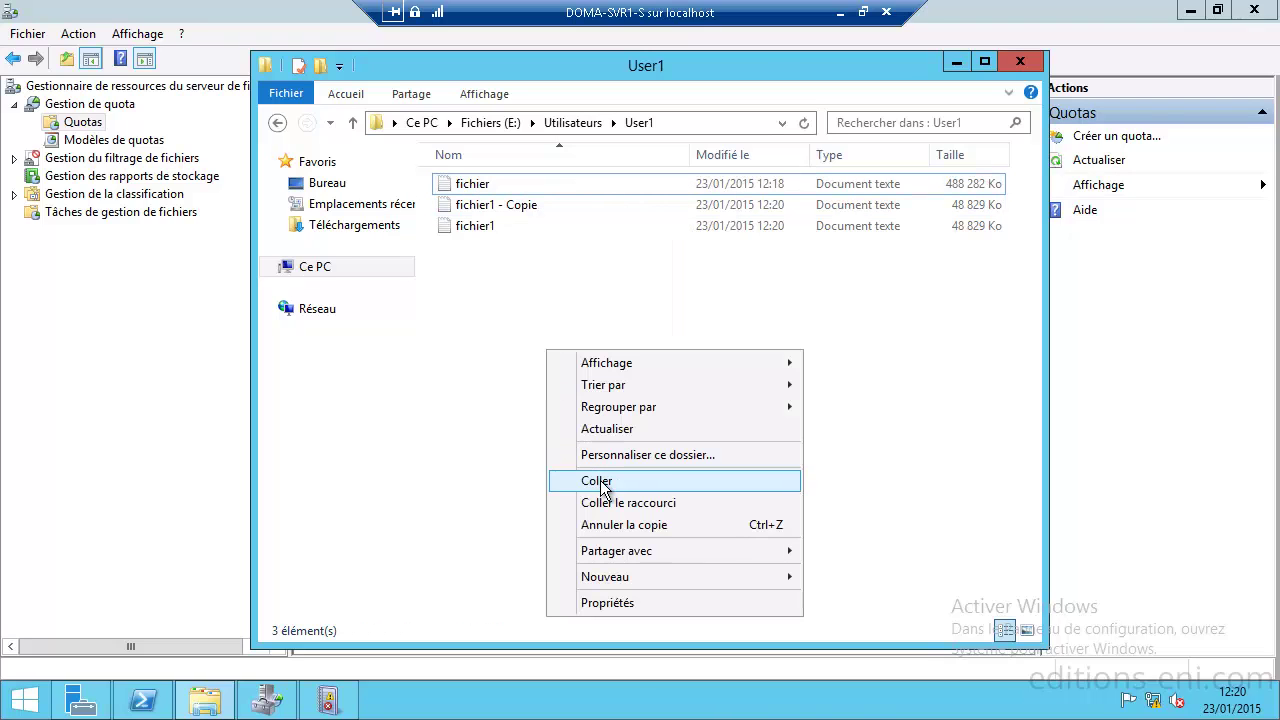
{"action": "left_click", "coordinate": [601, 481]}
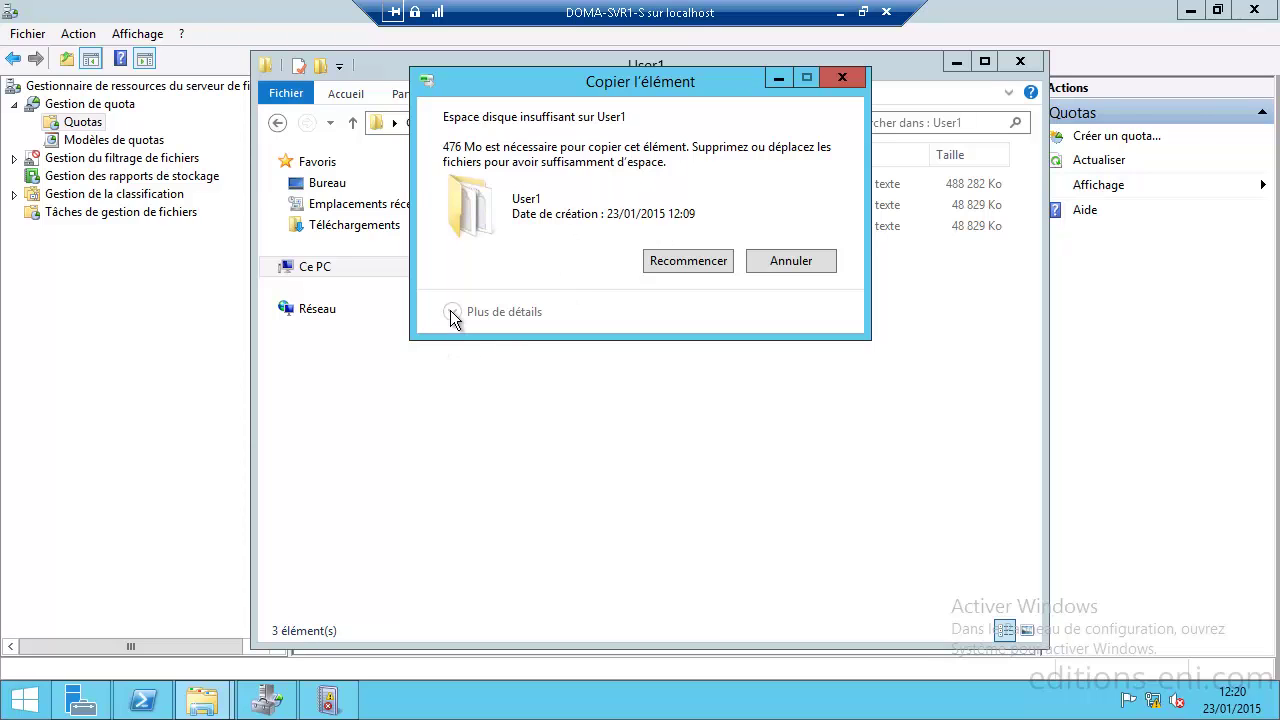
{"action": "left_click", "coordinate": [791, 261]}
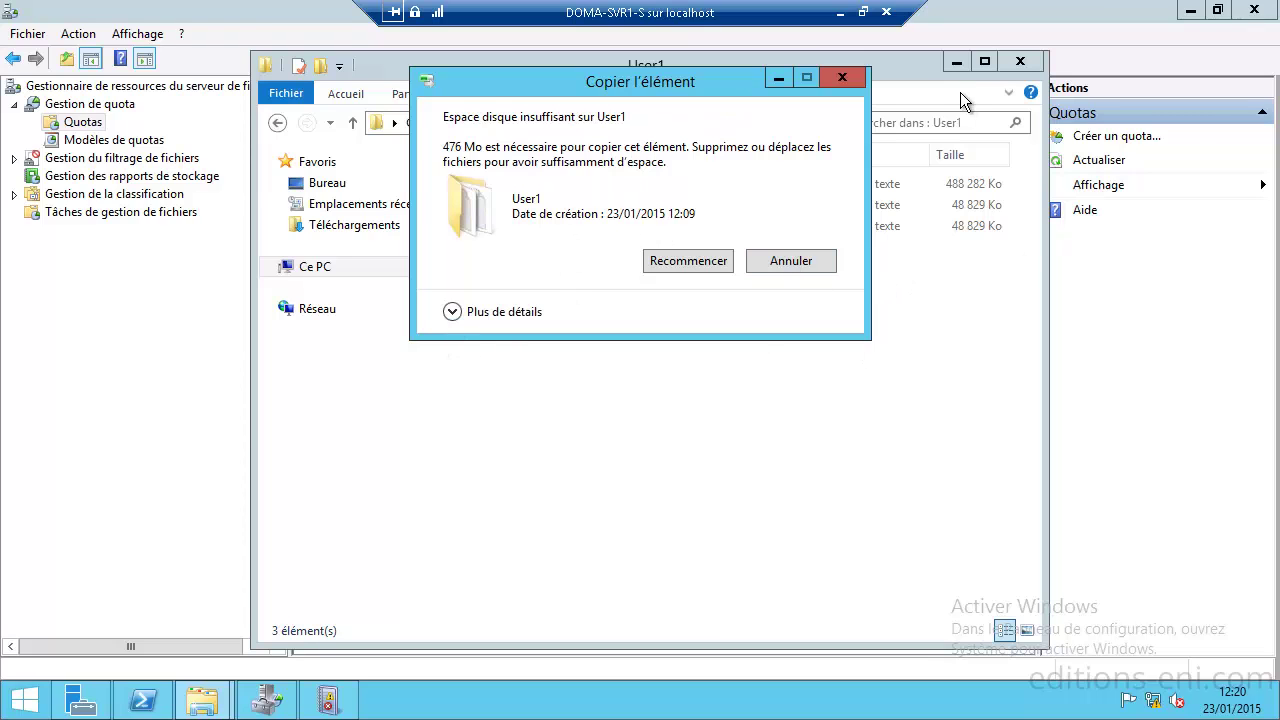
{"action": "left_click", "coordinate": [956, 63]}
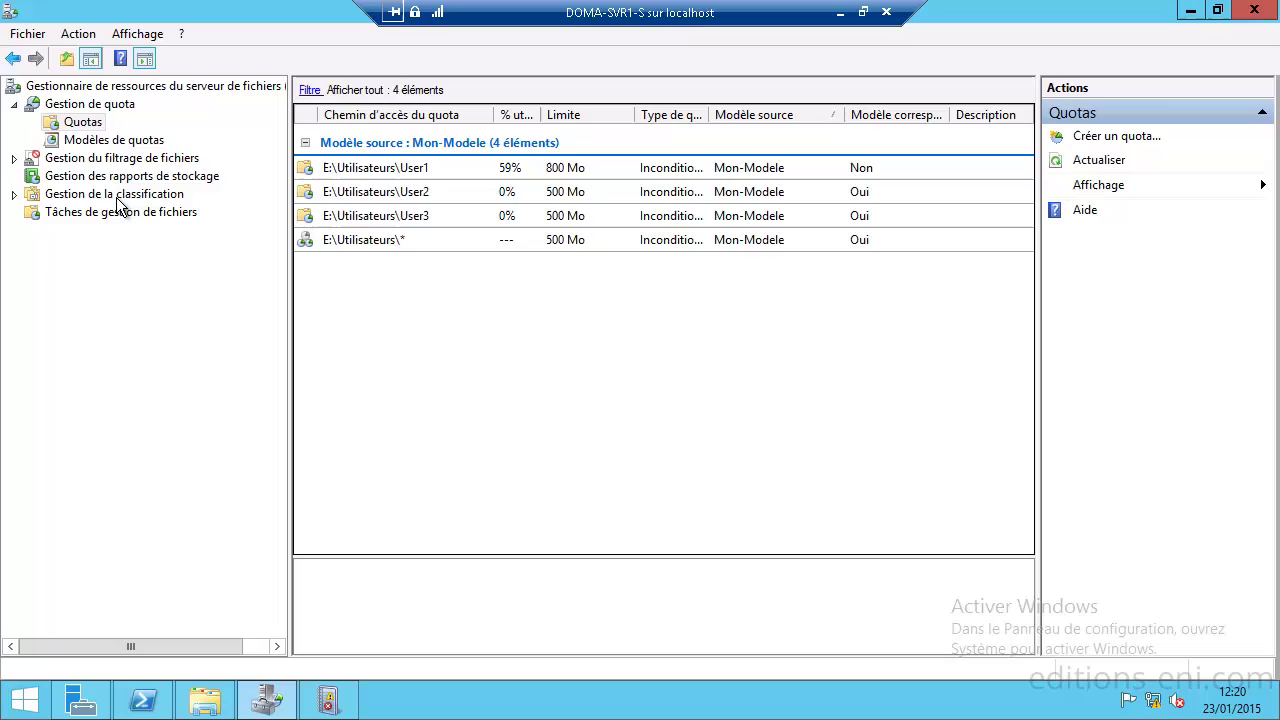
- Open the properties of the Mon-Modele quota template and set its space limit to 600 Mo
{"action": "left_click", "coordinate": [110, 140]}
{"action": "left_click", "coordinate": [367, 252]}
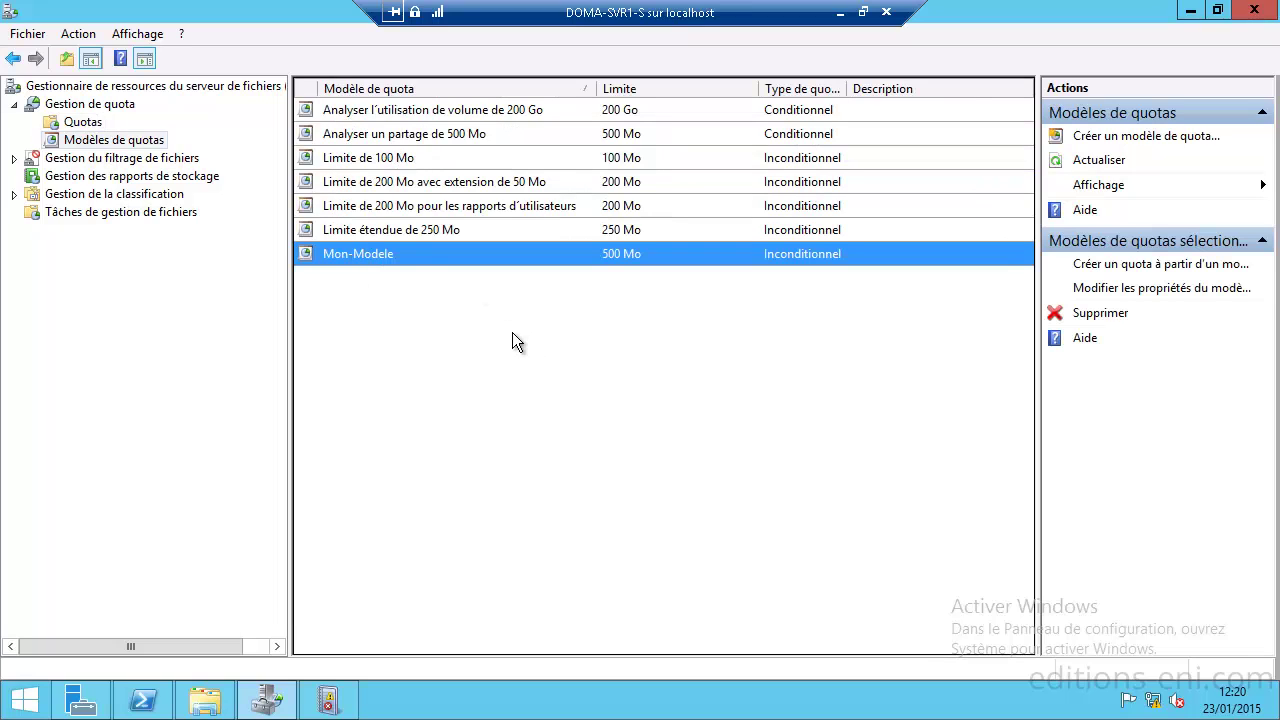
{"action": "right_click", "coordinate": [376, 252]}
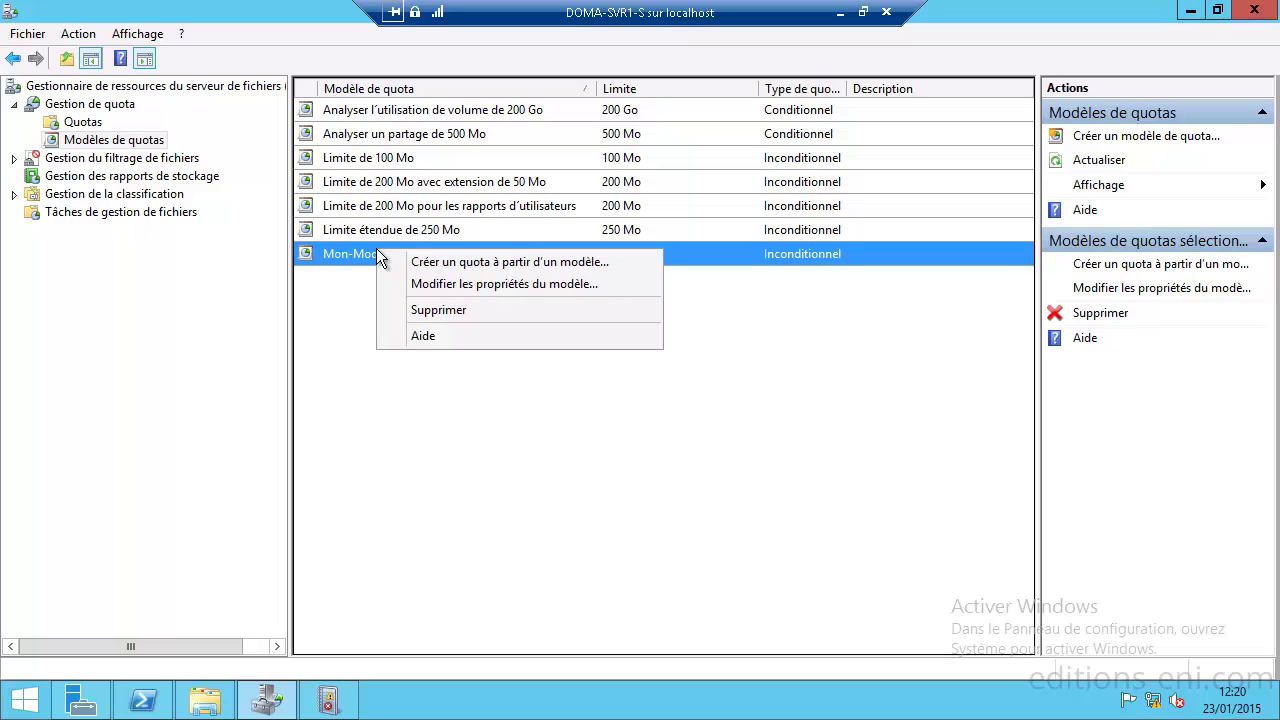
{"action": "left_click", "coordinate": [507, 284]}
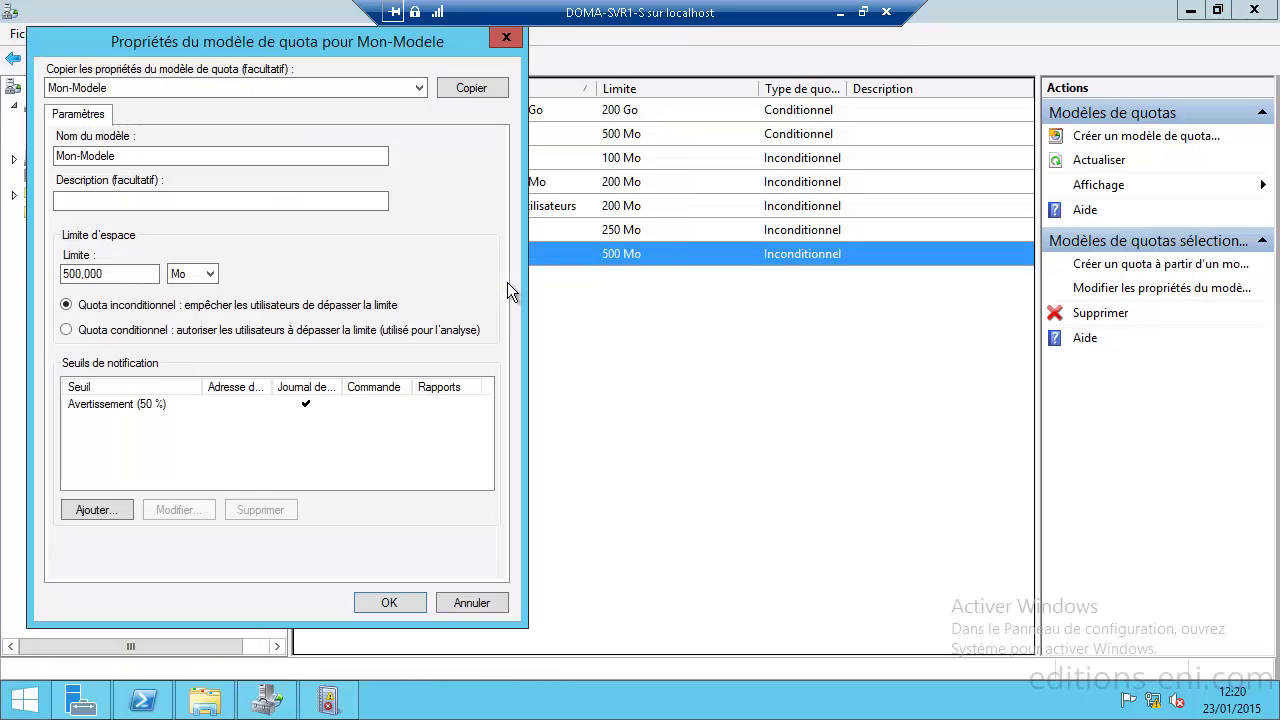
{"action": "left_click_drag", "start_coordinate": [186, 44], "coordinate": [394, 53]}
{"action": "left_click", "coordinate": [278, 283]}
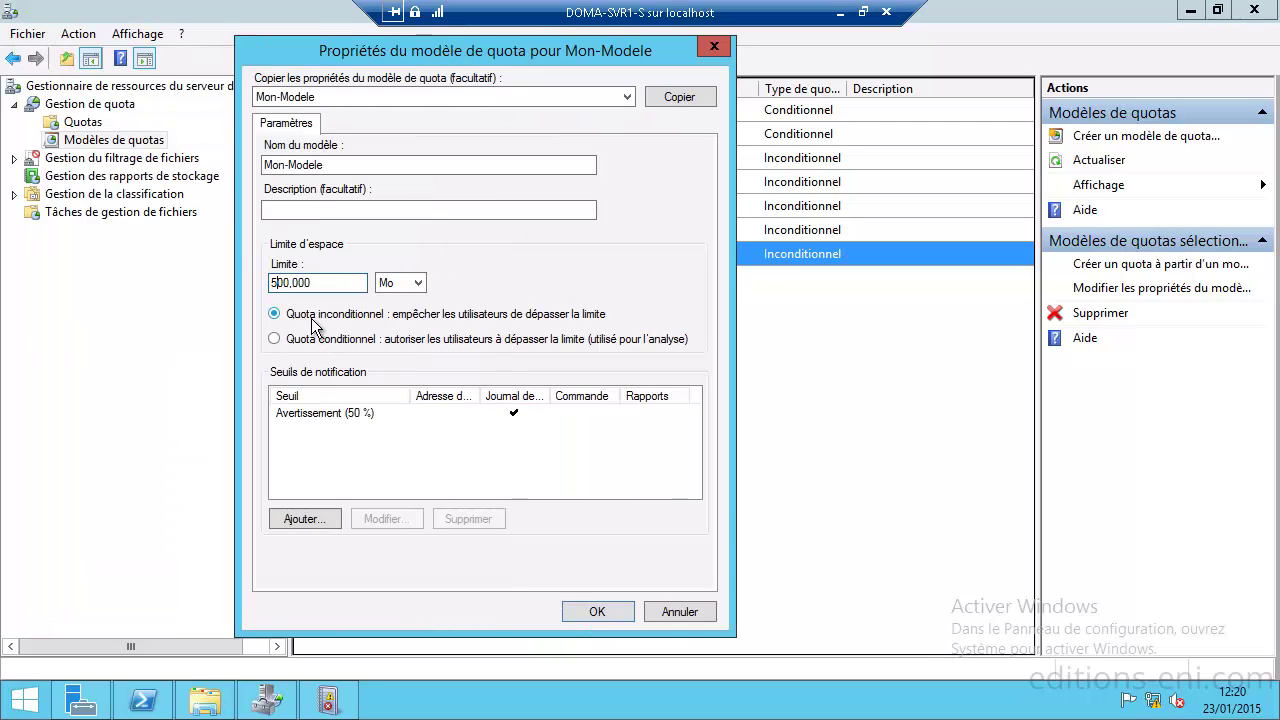
{"action": "key", "text": "BackSpace"}
{"action": "type", "text": "6"}
- Save the Mon-Modele template, applying its changes only to derived quotas that match the original template
{"action": "left_click", "coordinate": [582, 610]}
{"action": "left_click_drag", "start_coordinate": [160, 70], "coordinate": [476, 143]}
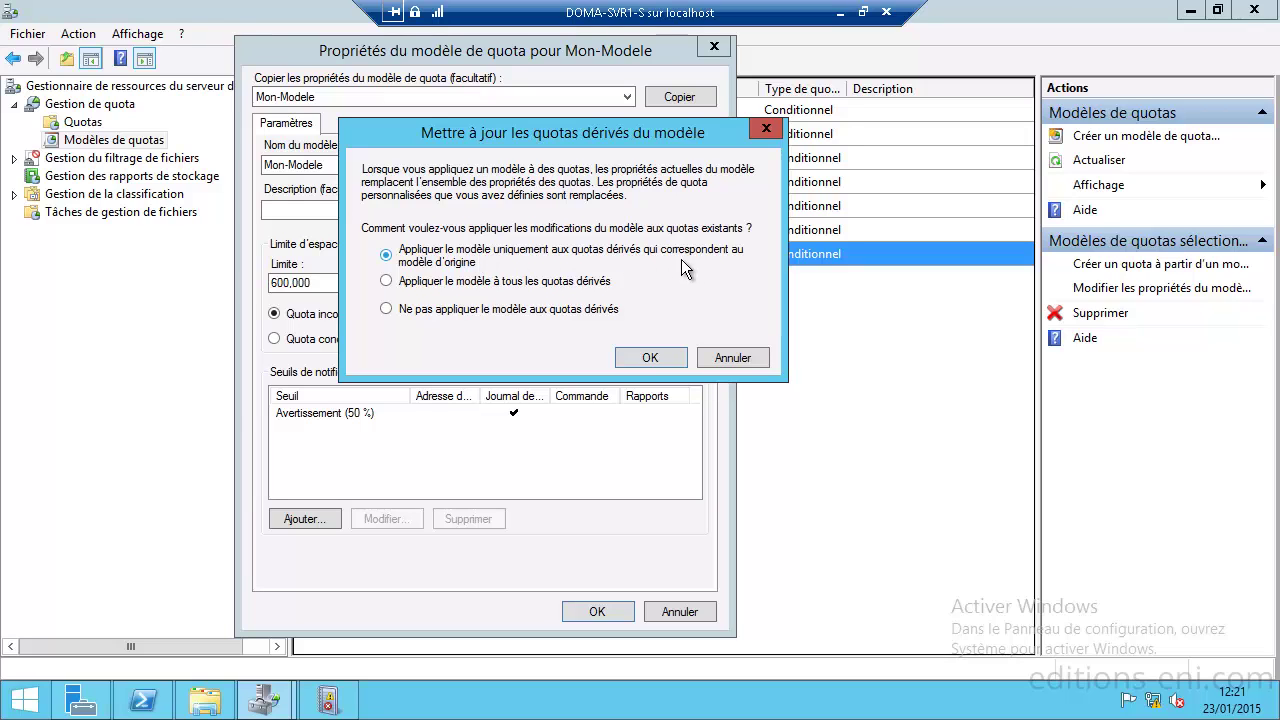
{"action": "left_click", "coordinate": [645, 358]}
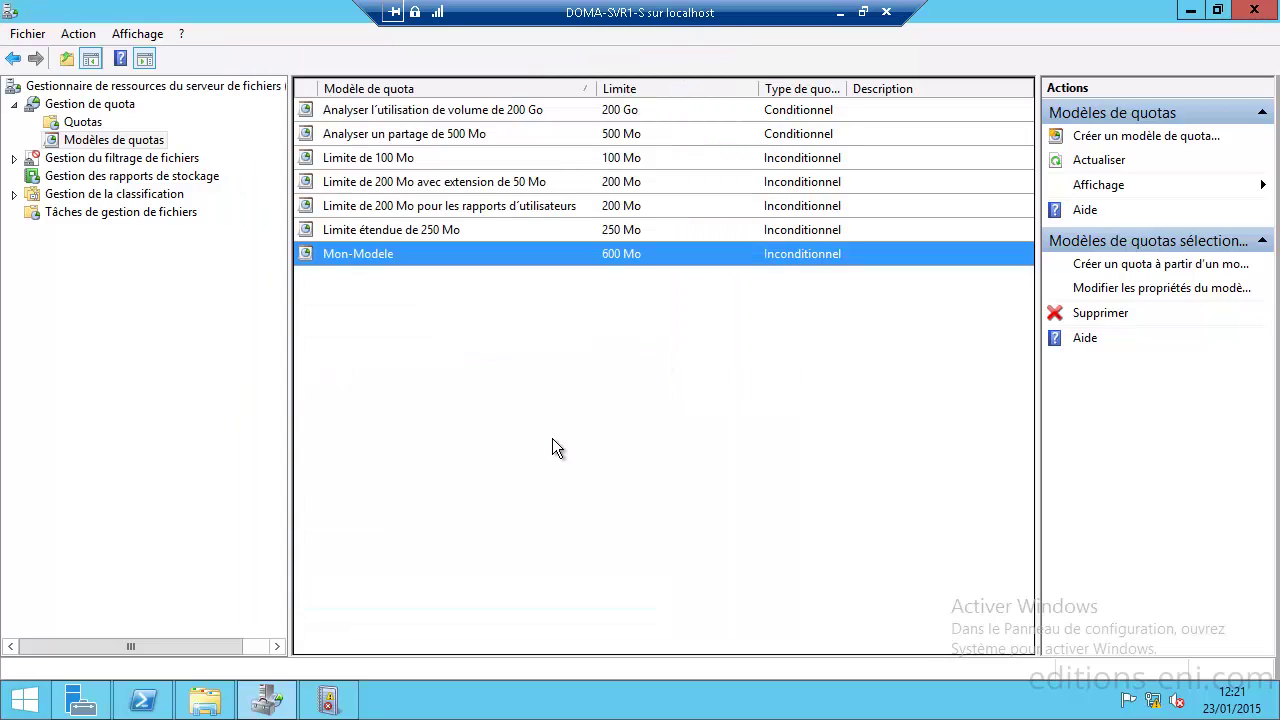
- Refresh the quota list and compare the limits of the Utilisateurs auto-quota, User3, User2 and User1
{"action": "left_click", "coordinate": [85, 122]}
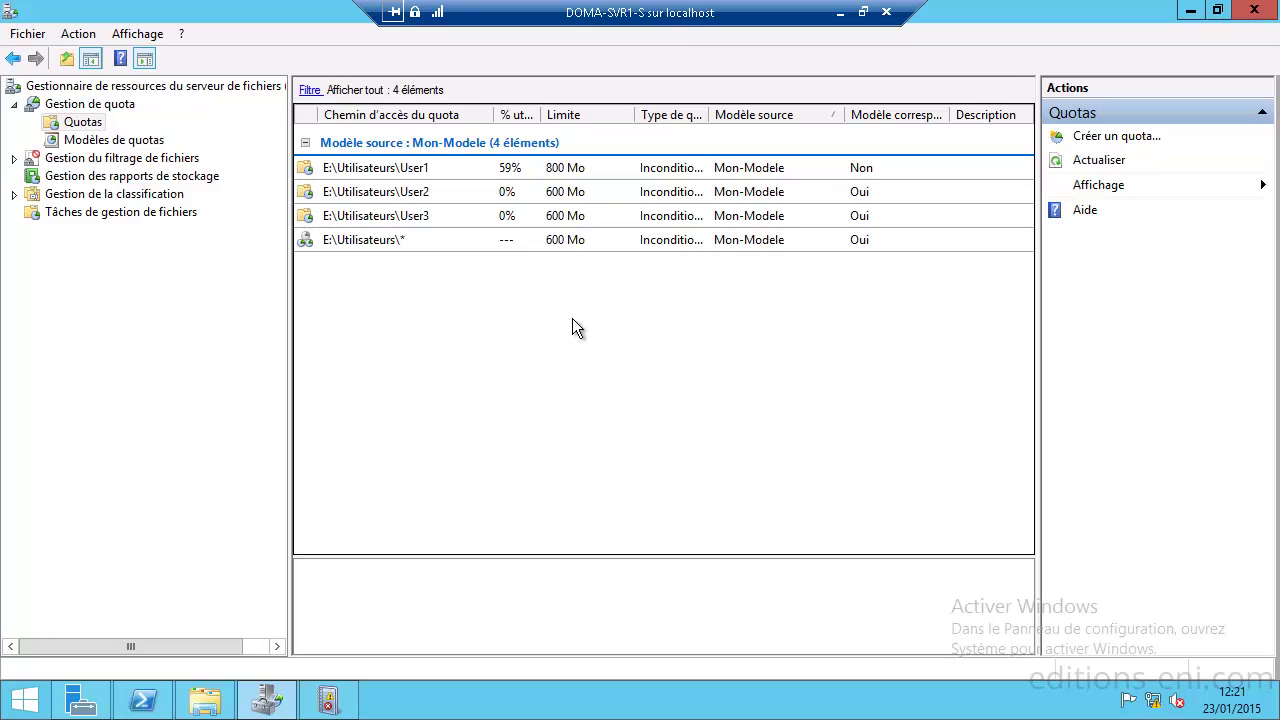
{"action": "right_click", "coordinate": [572, 318]}
{"action": "left_click", "coordinate": [630, 353]}
{"action": "left_click", "coordinate": [579, 238]}
{"action": "left_click", "coordinate": [577, 214]}
{"action": "left_click", "coordinate": [576, 192]}
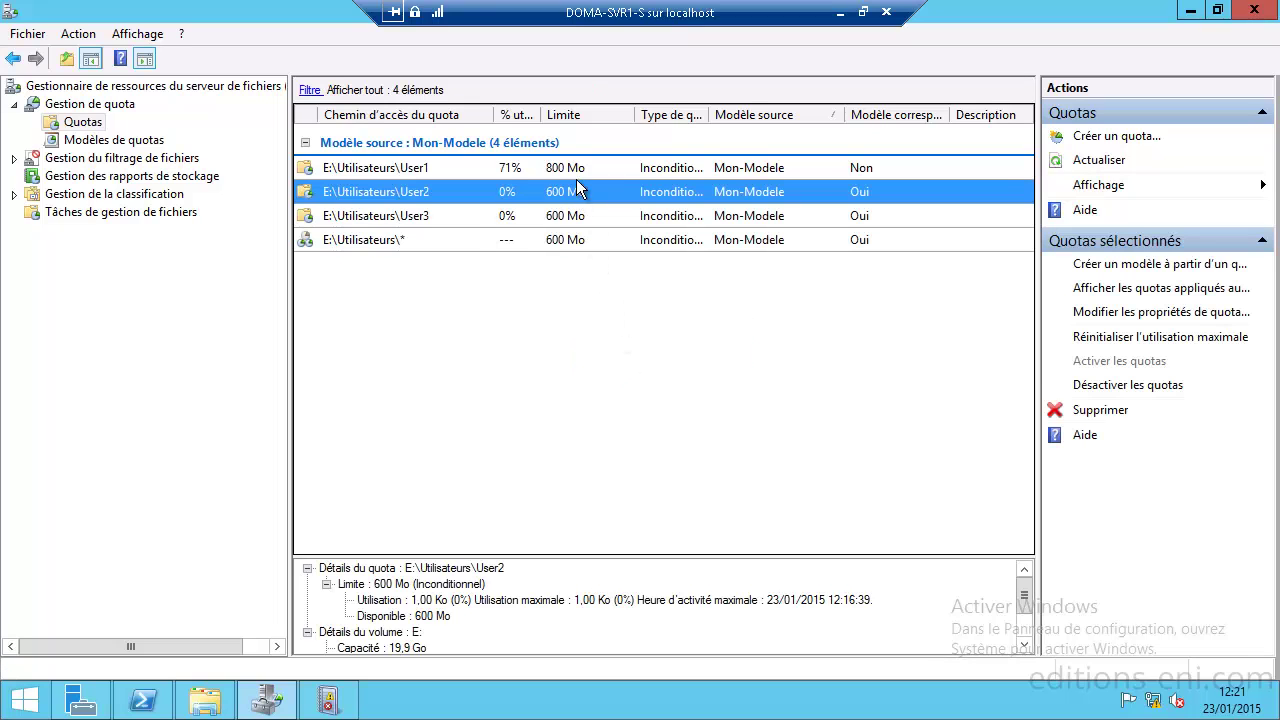
{"action": "left_click", "coordinate": [548, 169]}
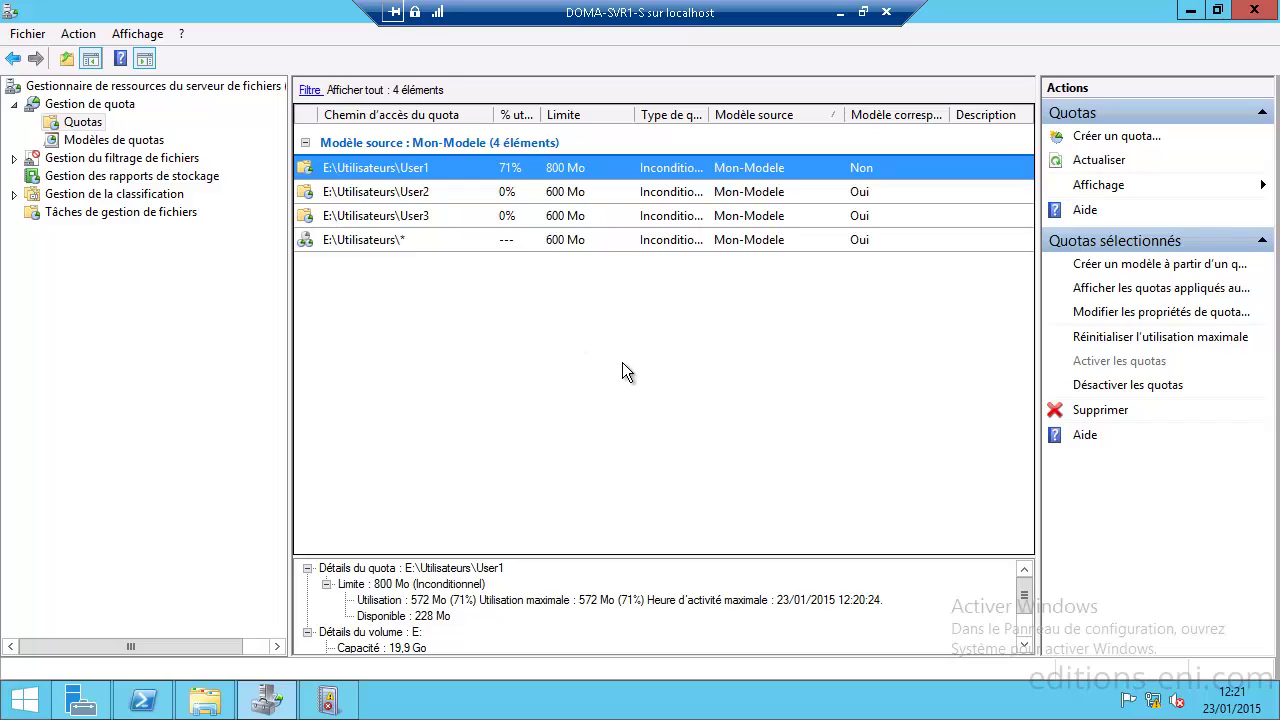
- Collapse quota management, show the file groups under file screening management, and widen the group name column
{"action": "left_click", "coordinate": [14, 104]}
{"action": "left_click", "coordinate": [14, 122]}
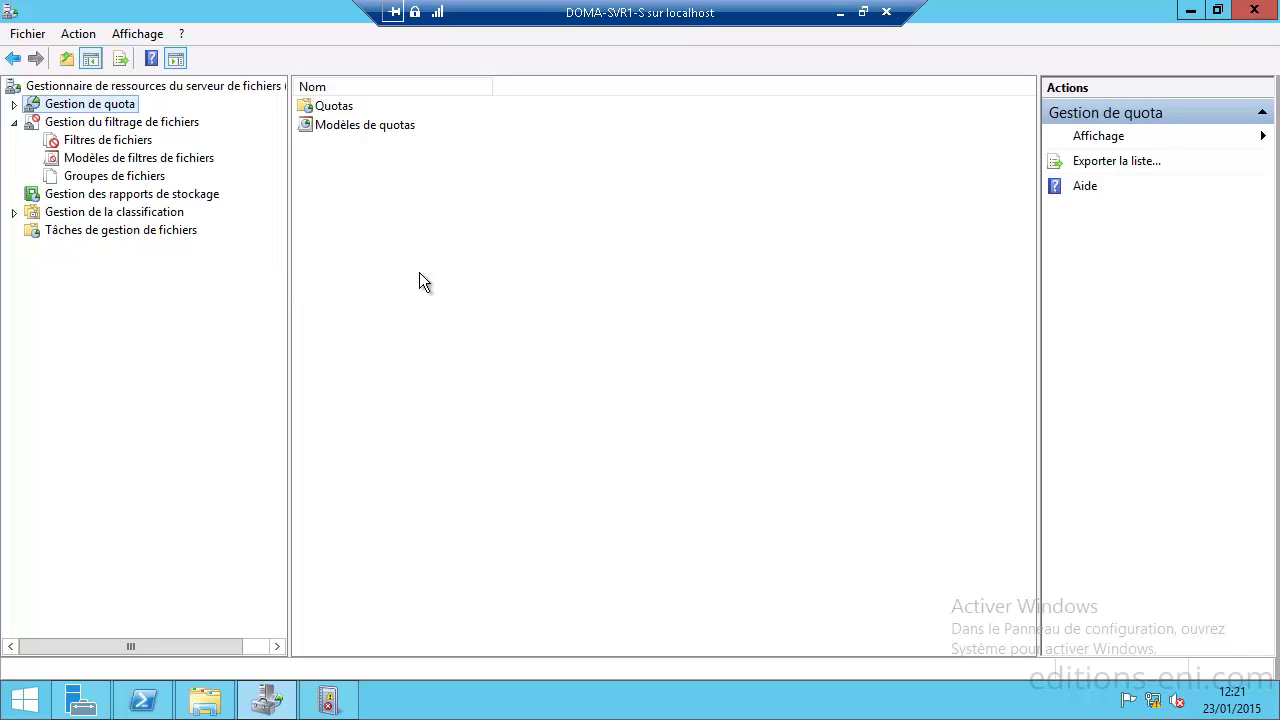
{"action": "left_click", "coordinate": [110, 177]}
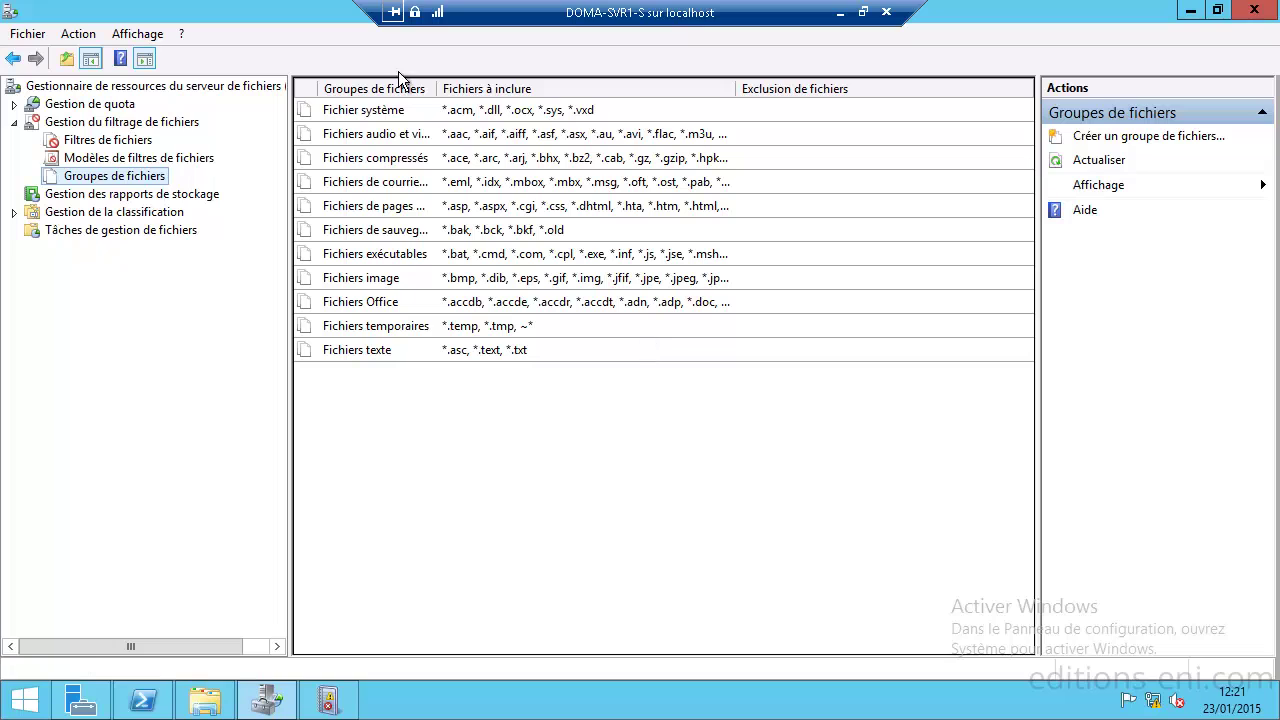
{"action": "left_click_drag", "start_coordinate": [437, 88], "coordinate": [528, 88]}
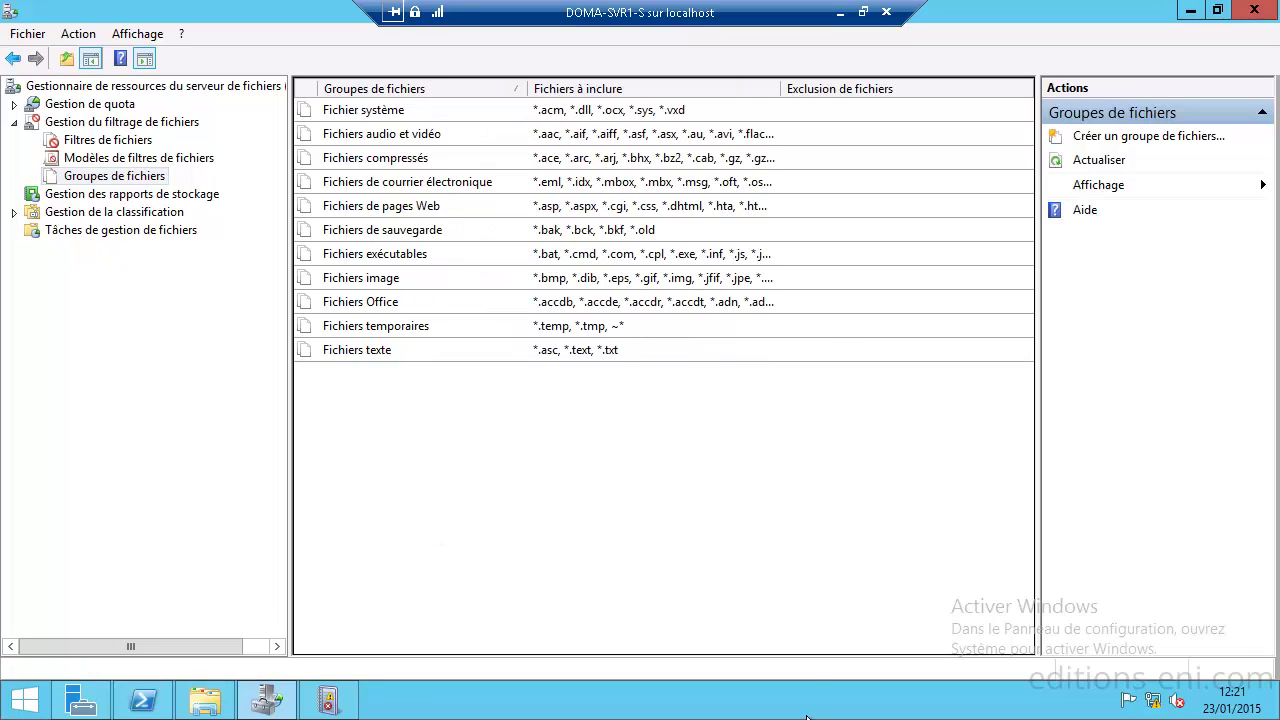
- Start a new file group and name it Mon-Groupe
{"action": "right_click", "coordinate": [416, 451]}
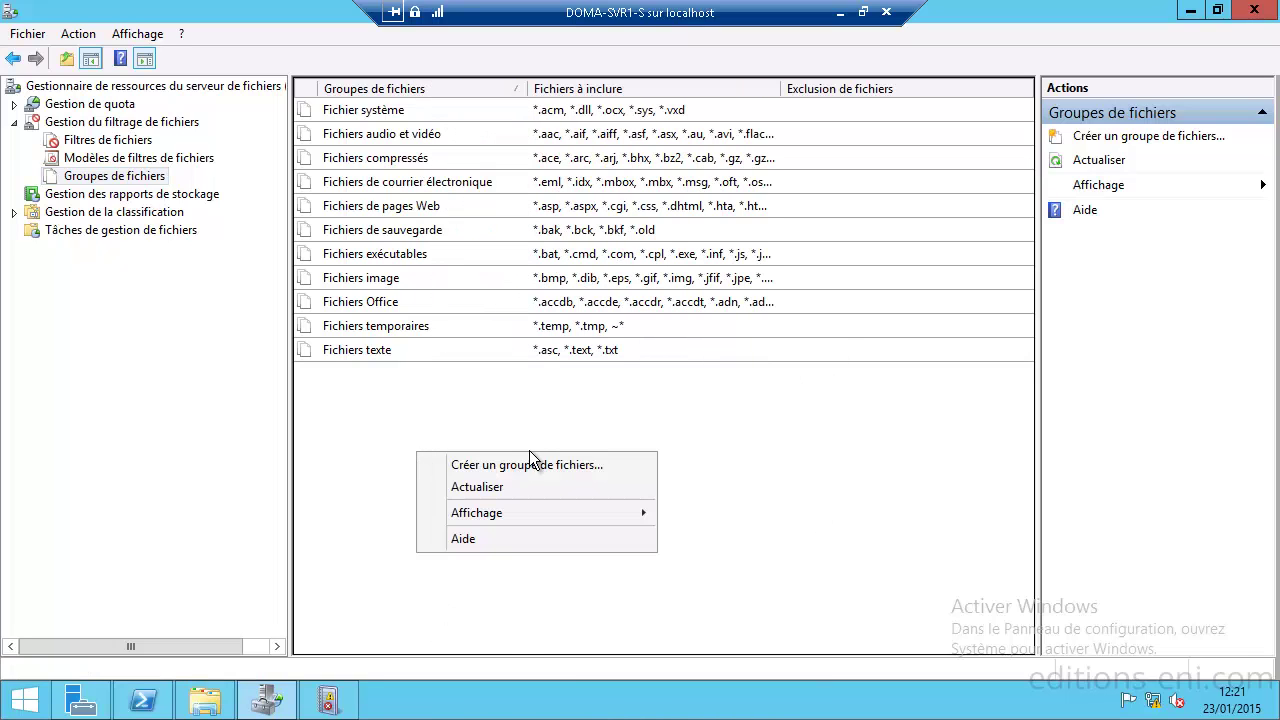
{"action": "left_click", "coordinate": [549, 464]}
{"action": "left_click", "coordinate": [518, 180]}
{"action": "type", "text": "Mon-group"}
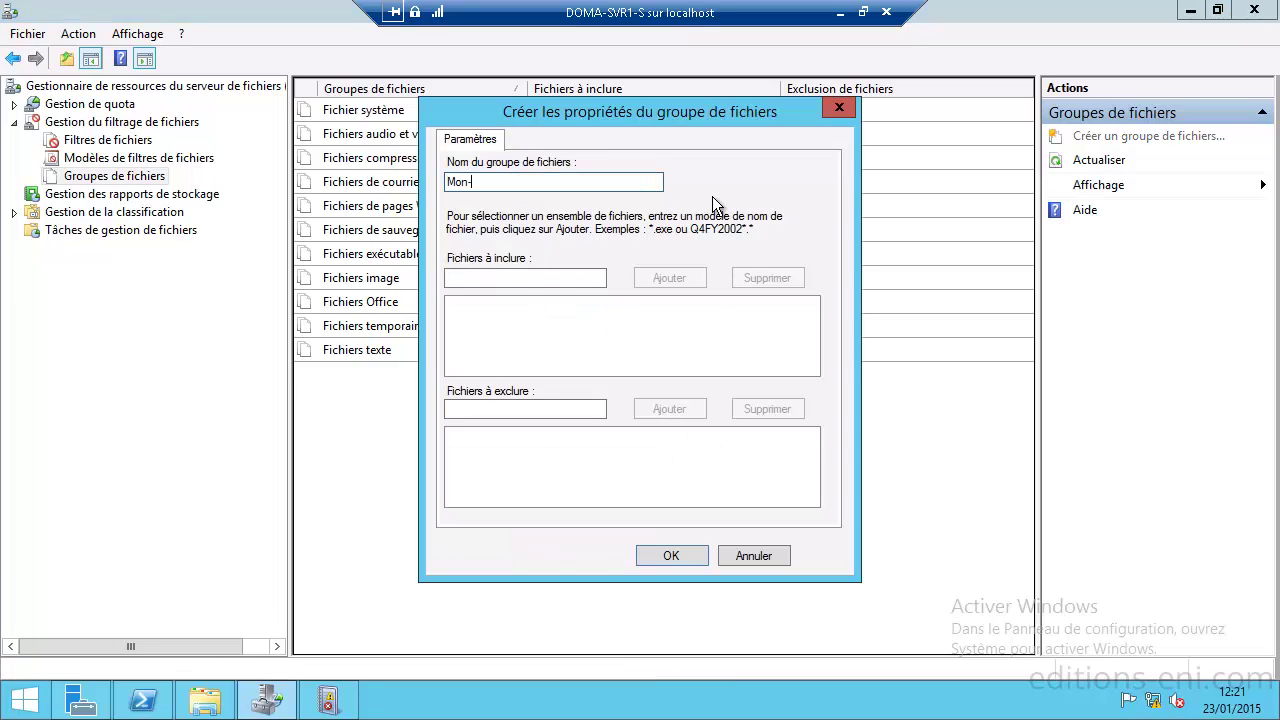
{"action": "key", "text": "BackSpace"}
{"action": "key", "text": "BackSpace"}
{"action": "key", "text": "BackSpace"}
{"action": "key", "text": "BackSpace"}
{"action": "key", "text": "BackSpace"}
{"action": "type", "text": "Groupe"}
- Add the pattern *.mp* to the files to include in Mon-Groupe
{"action": "left_click", "coordinate": [565, 277]}
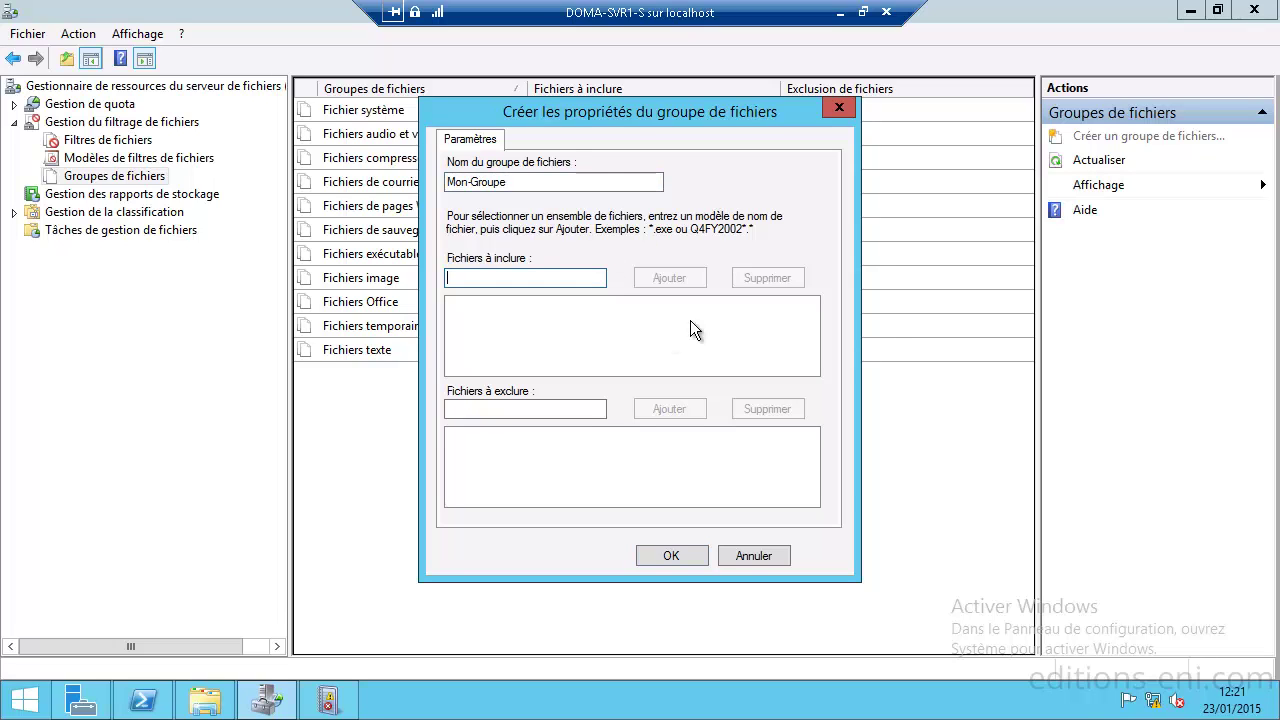
{"action": "type", "text": "*"}
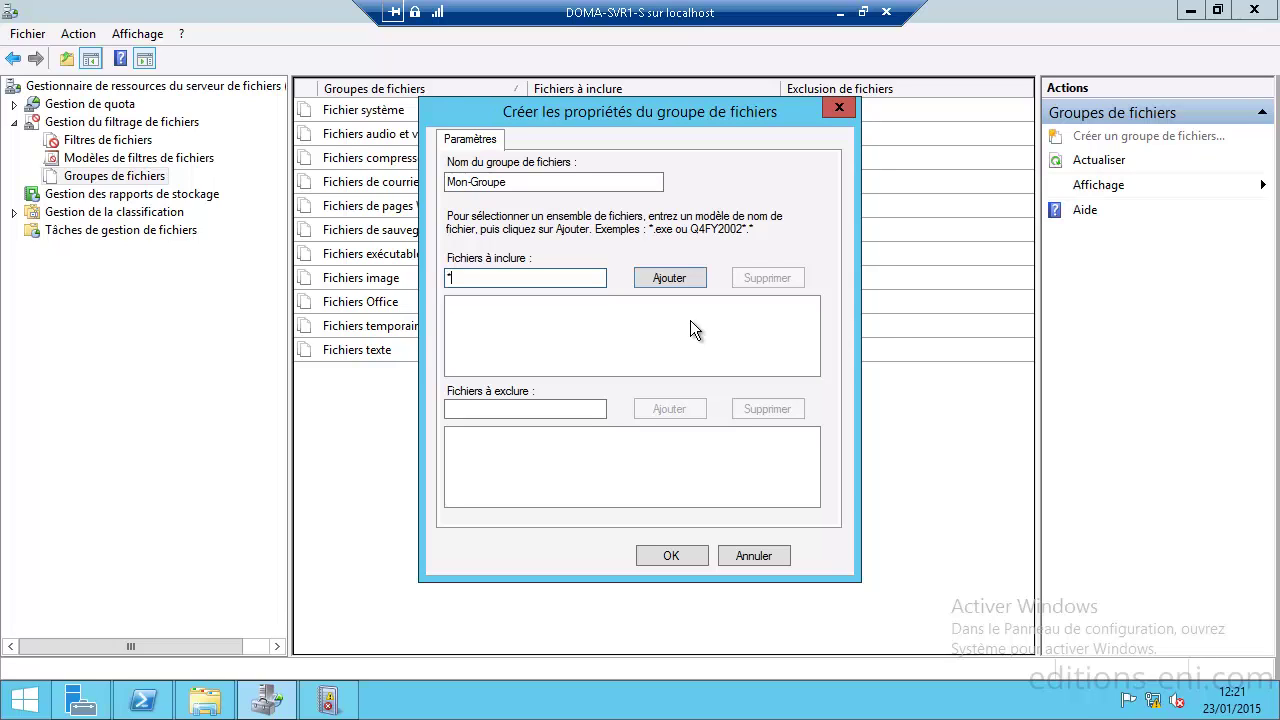
{"action": "type", "text": ".mp"}
{"action": "key", "text": "BackSpace"}
{"action": "type", "text": "*"}
{"action": "left_click", "coordinate": [683, 278]}
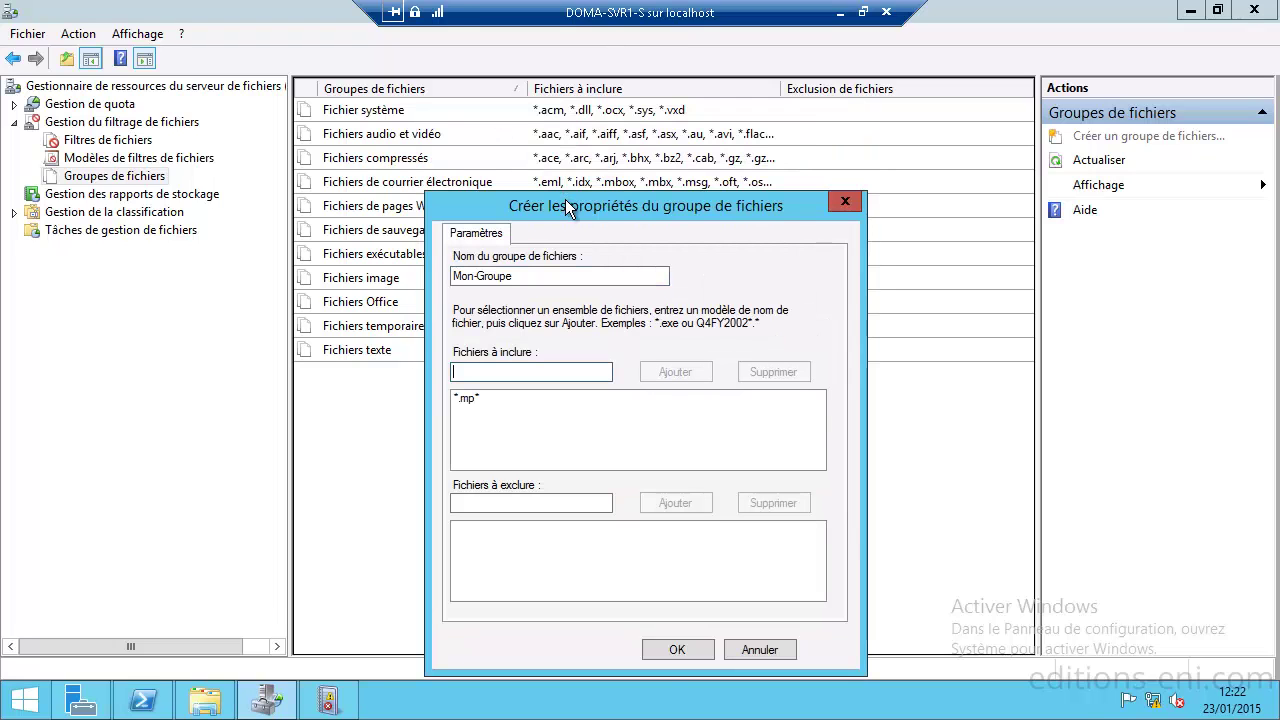
- Add *.mpp to the files to exclude from Mon-Groupe and save the file group
{"action": "left_click_drag", "start_coordinate": [565, 205], "coordinate": [565, 231]}
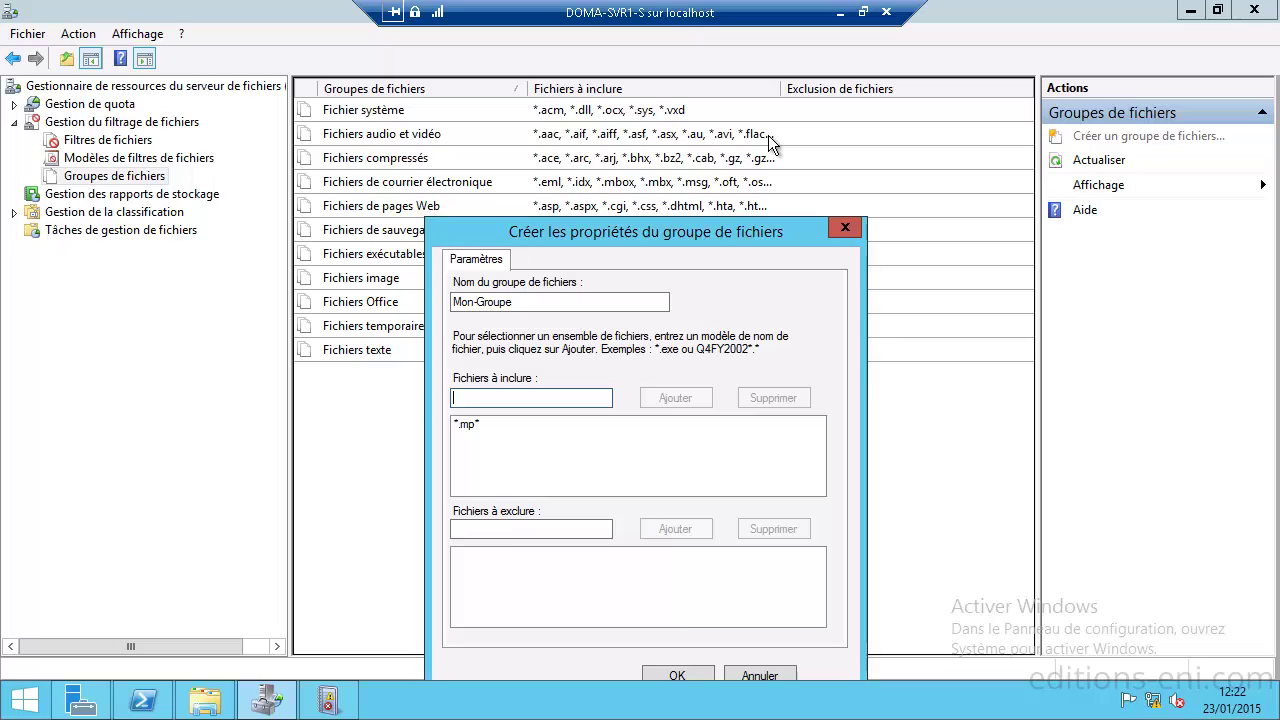
{"action": "left_click_drag", "start_coordinate": [727, 235], "coordinate": [700, 132]}
{"action": "left_click", "coordinate": [490, 425]}
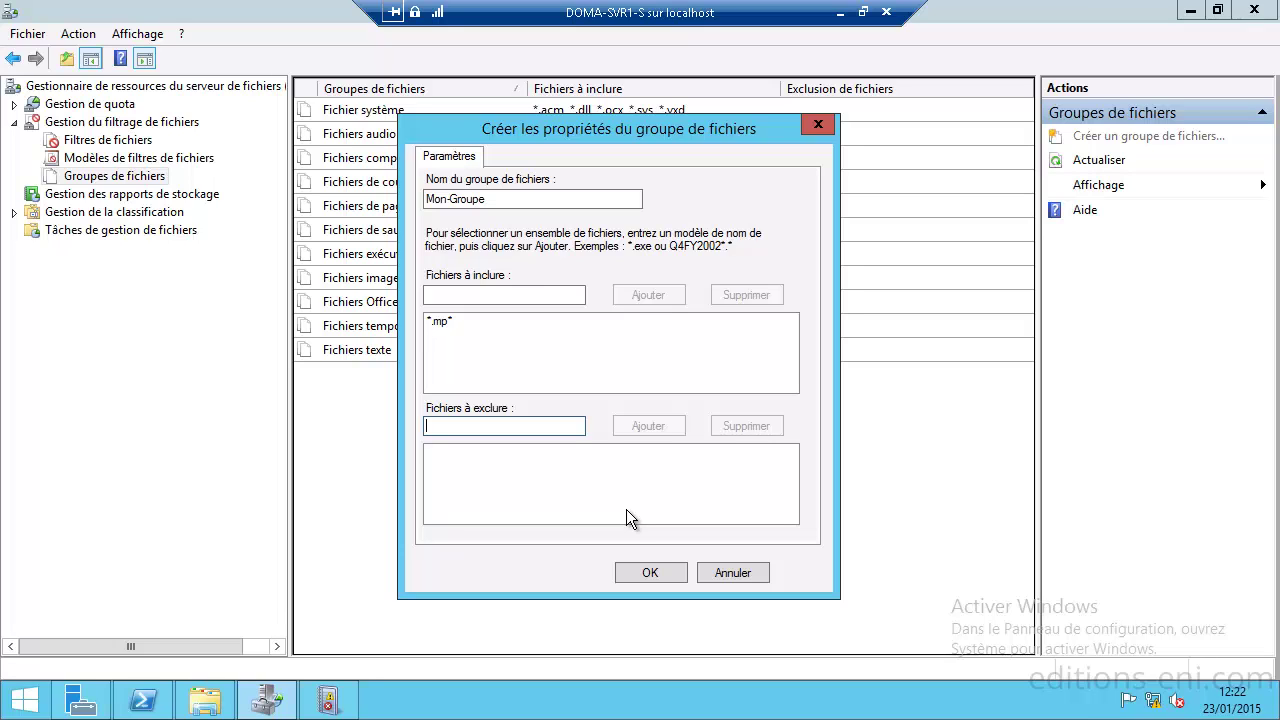
{"action": "type", "text": "*"}
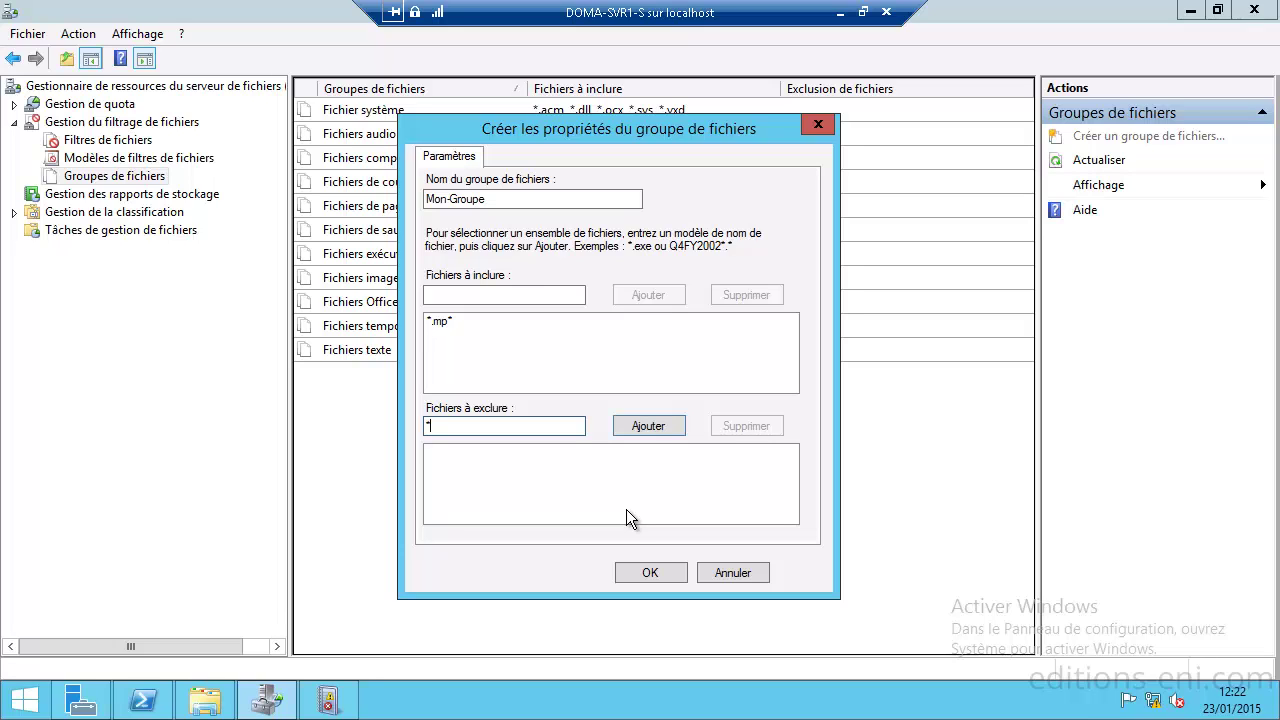
{"action": "type", "text": ".mpp"}
{"action": "left_click", "coordinate": [657, 426]}
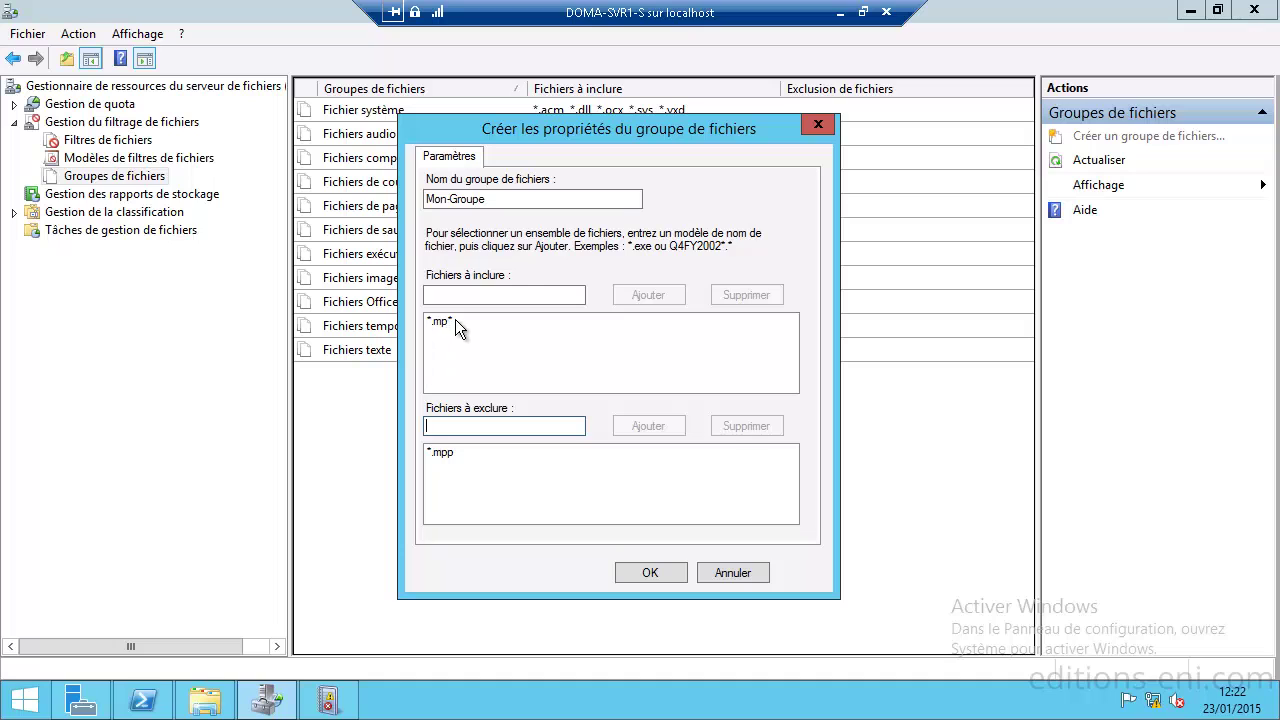
{"action": "left_click", "coordinate": [650, 573]}
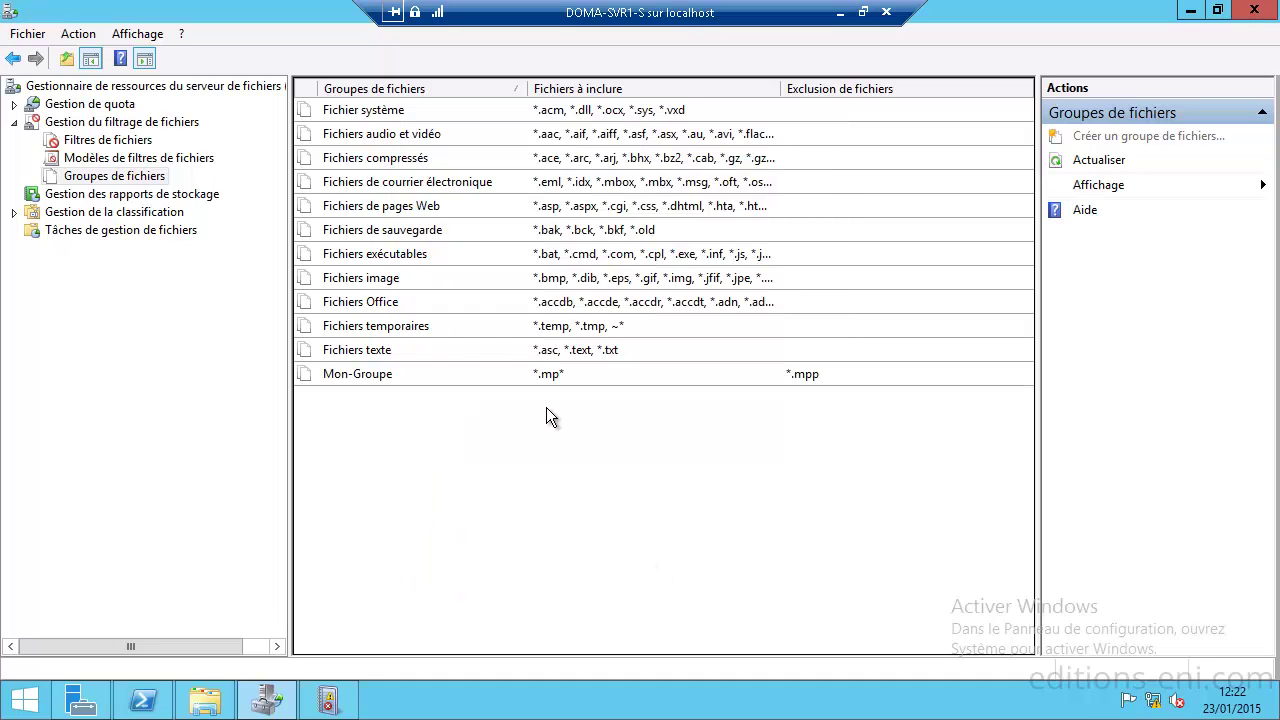
- Examine the included file extensions of the Fichiers audio et vidéo group, and close its properties without changes
{"action": "double_click", "coordinate": [449, 135]}
{"action": "left_click", "coordinate": [498, 357]}
{"action": "left_click", "coordinate": [498, 357]}
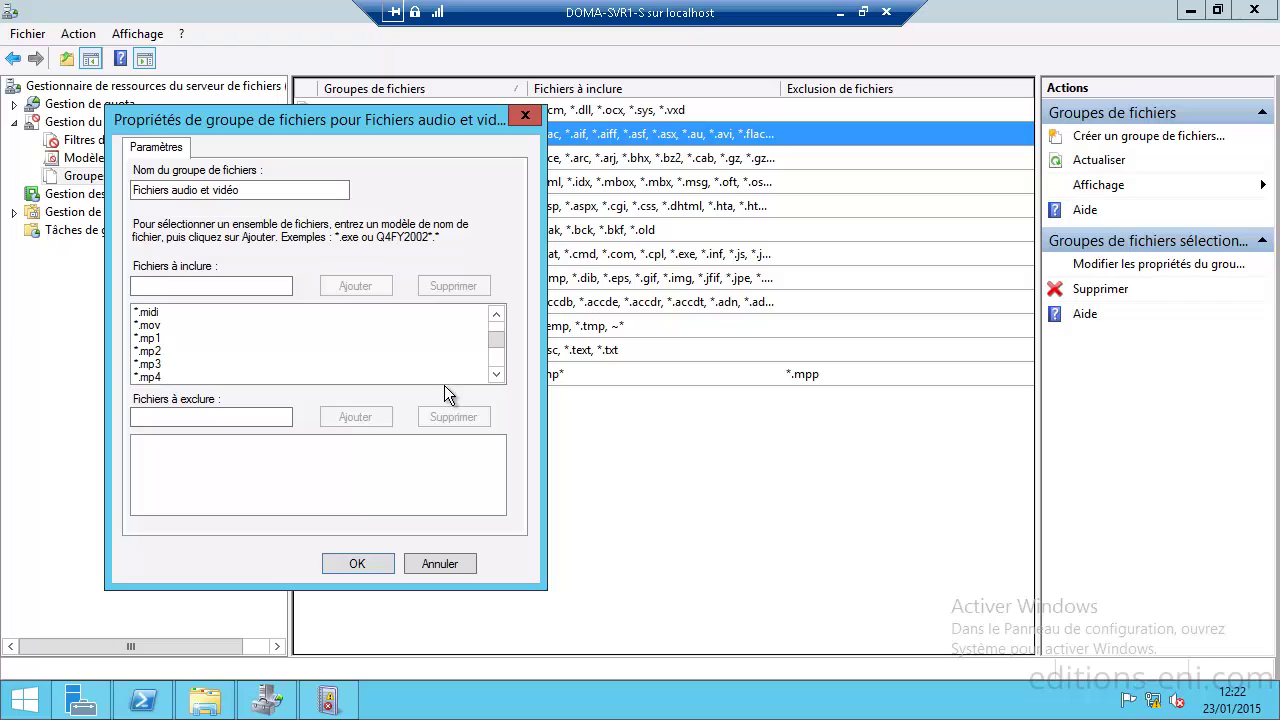
{"action": "left_click", "coordinate": [495, 376]}
{"action": "left_click", "coordinate": [495, 376]}
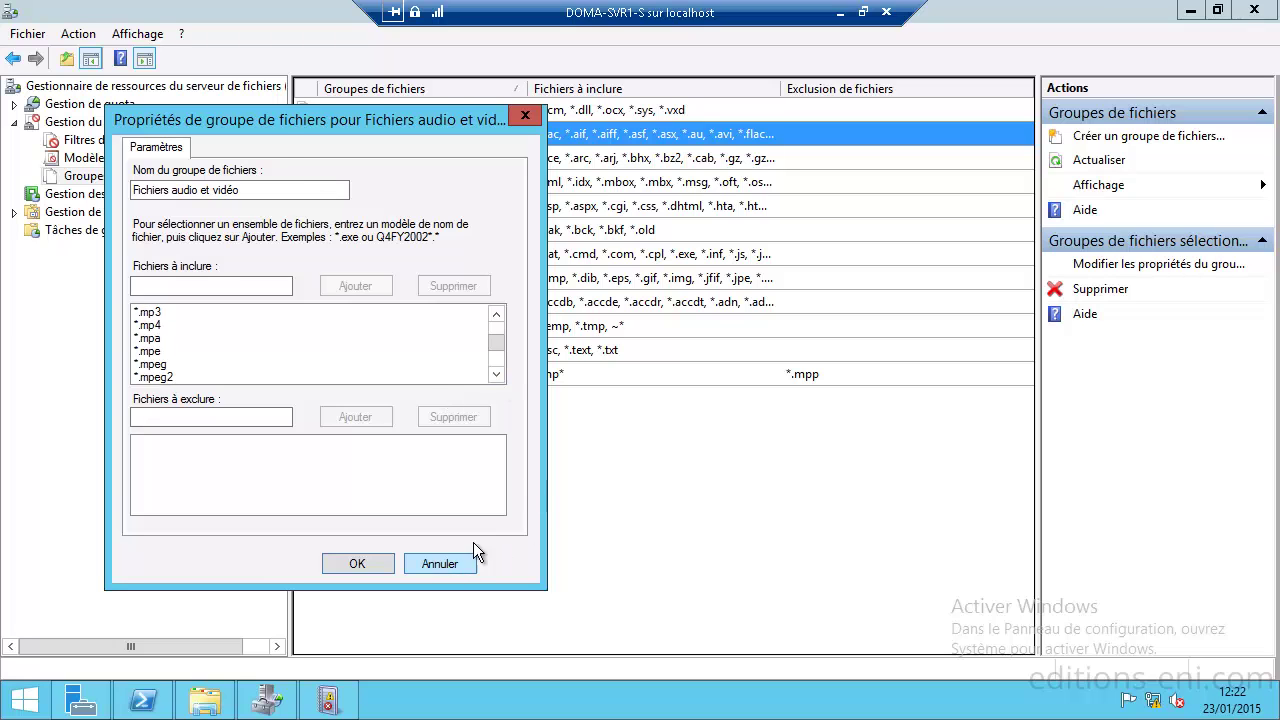
{"action": "left_click", "coordinate": [465, 563]}
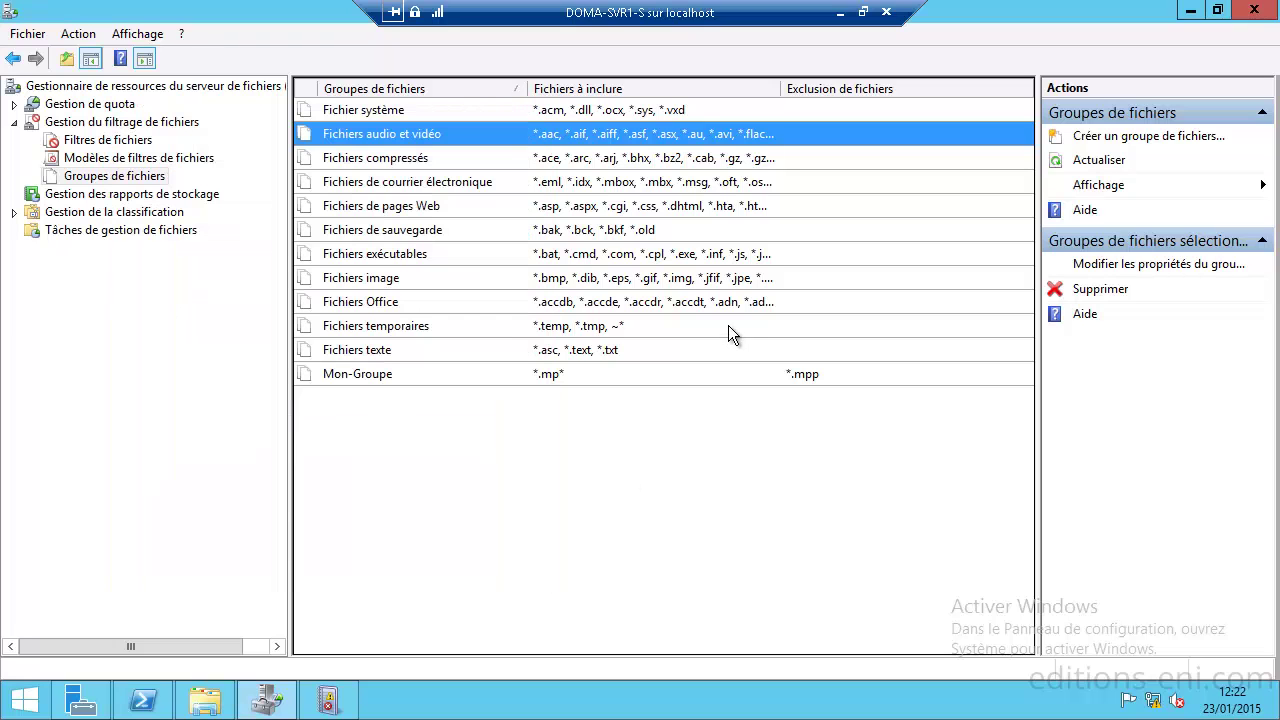
- Start a new file screen template named Mon-Filtre and have it block the Mon-Groupe file group
{"action": "left_click", "coordinate": [124, 160]}
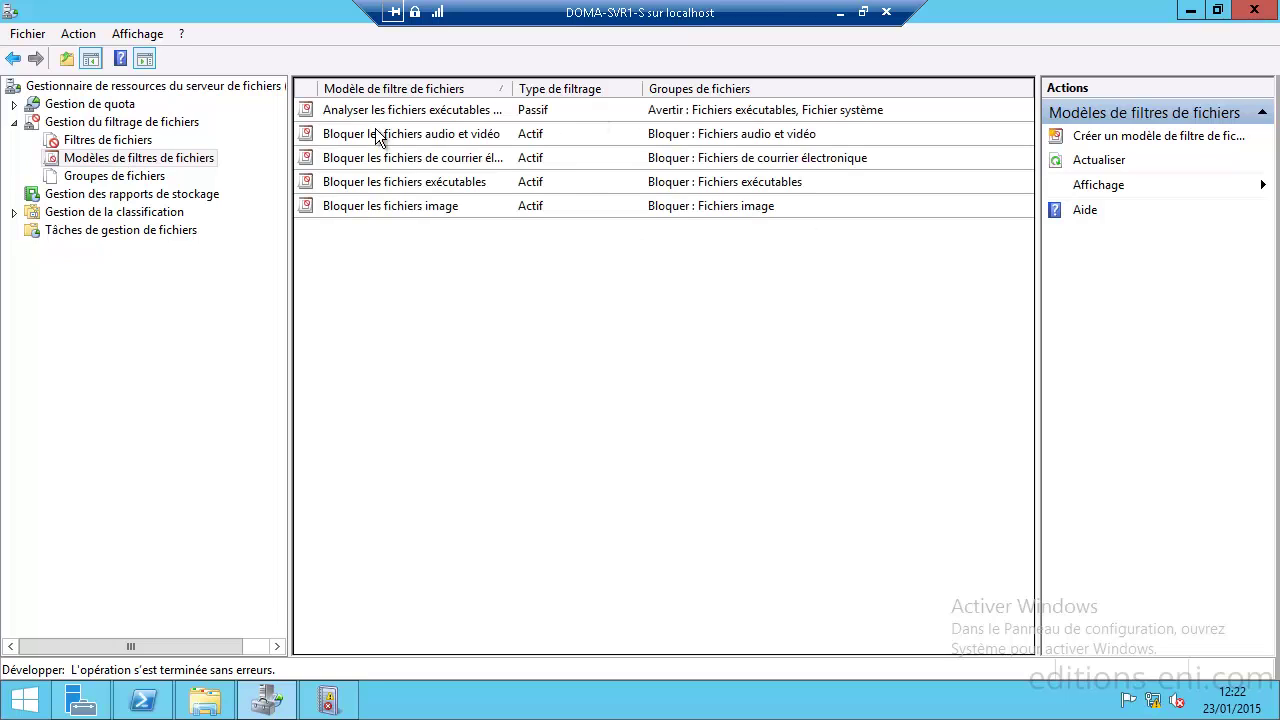
{"action": "left_click_drag", "start_coordinate": [642, 88], "coordinate": [654, 88]}
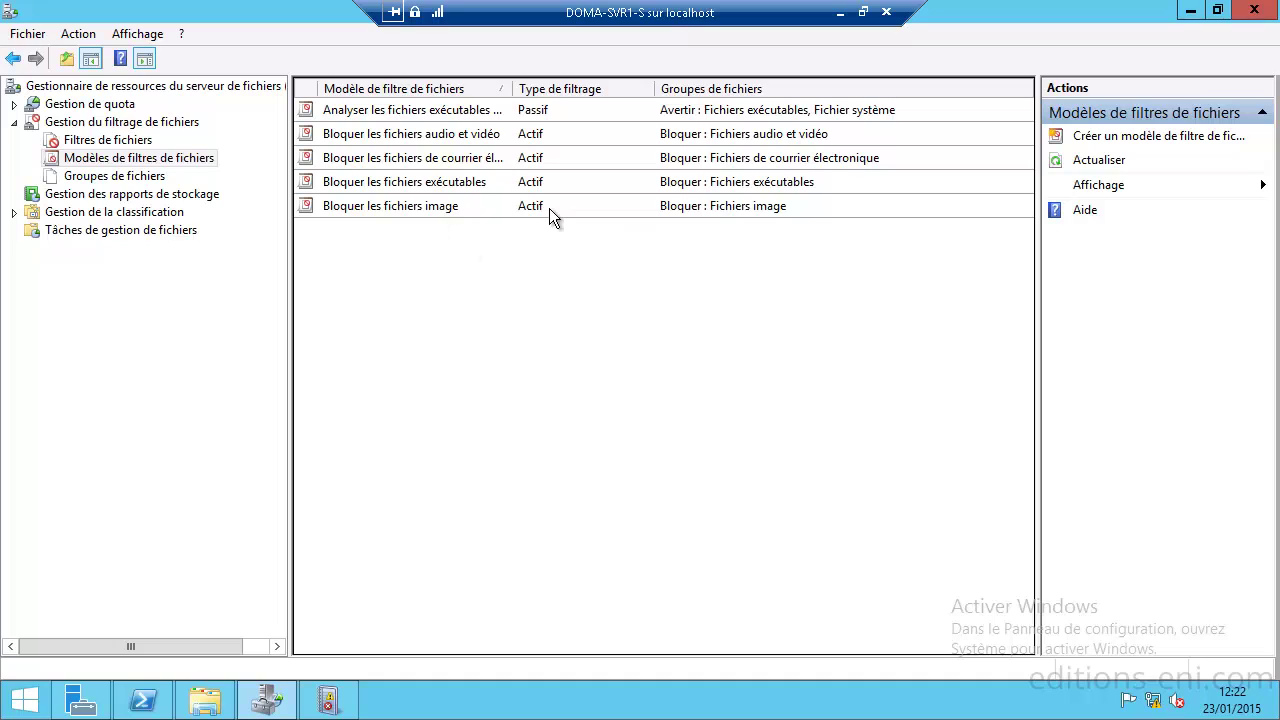
{"action": "left_click", "coordinate": [531, 108]}
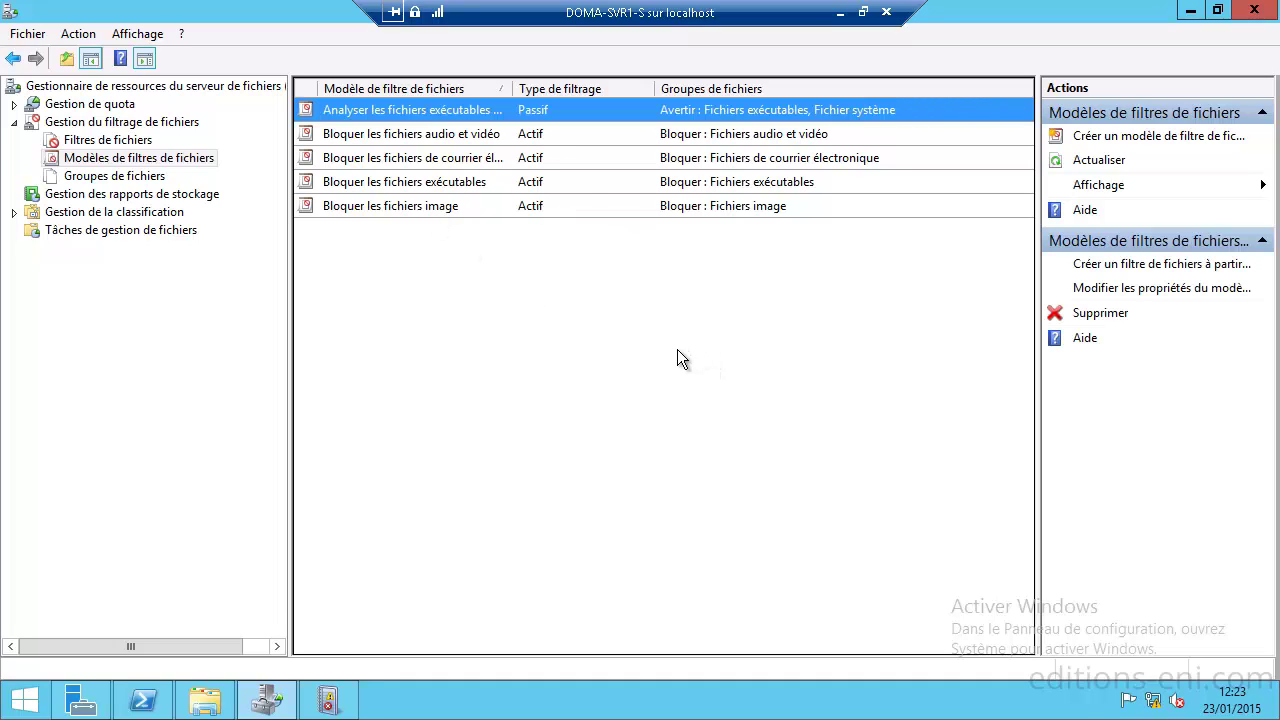
{"action": "left_click", "coordinate": [365, 295]}
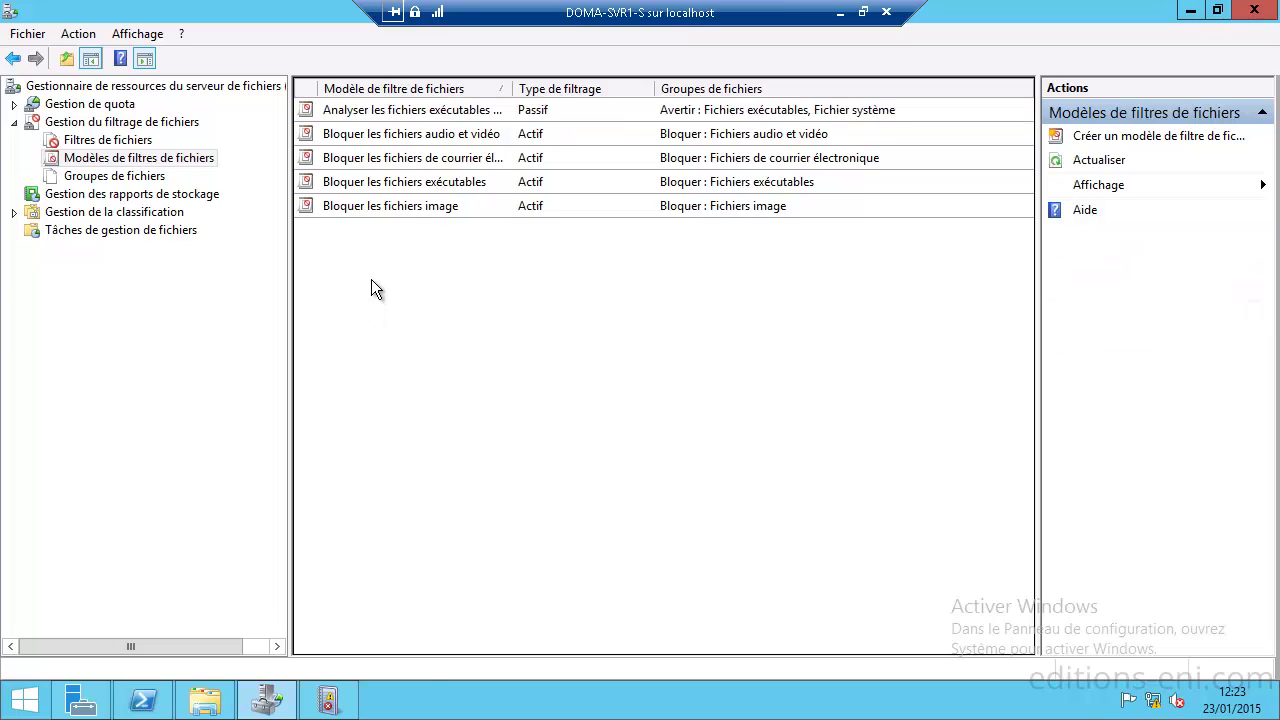
{"action": "right_click", "coordinate": [371, 279]}
{"action": "key", "text": "Return"}
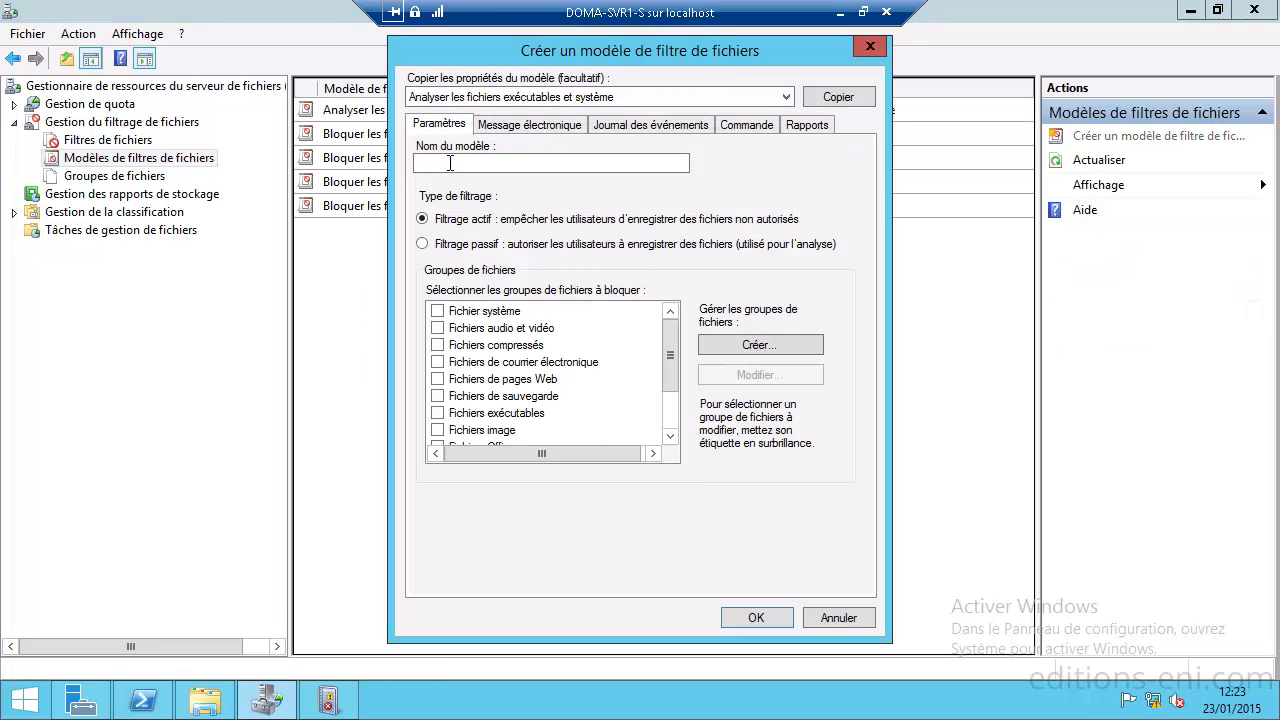
{"action": "type", "text": "Mon"}
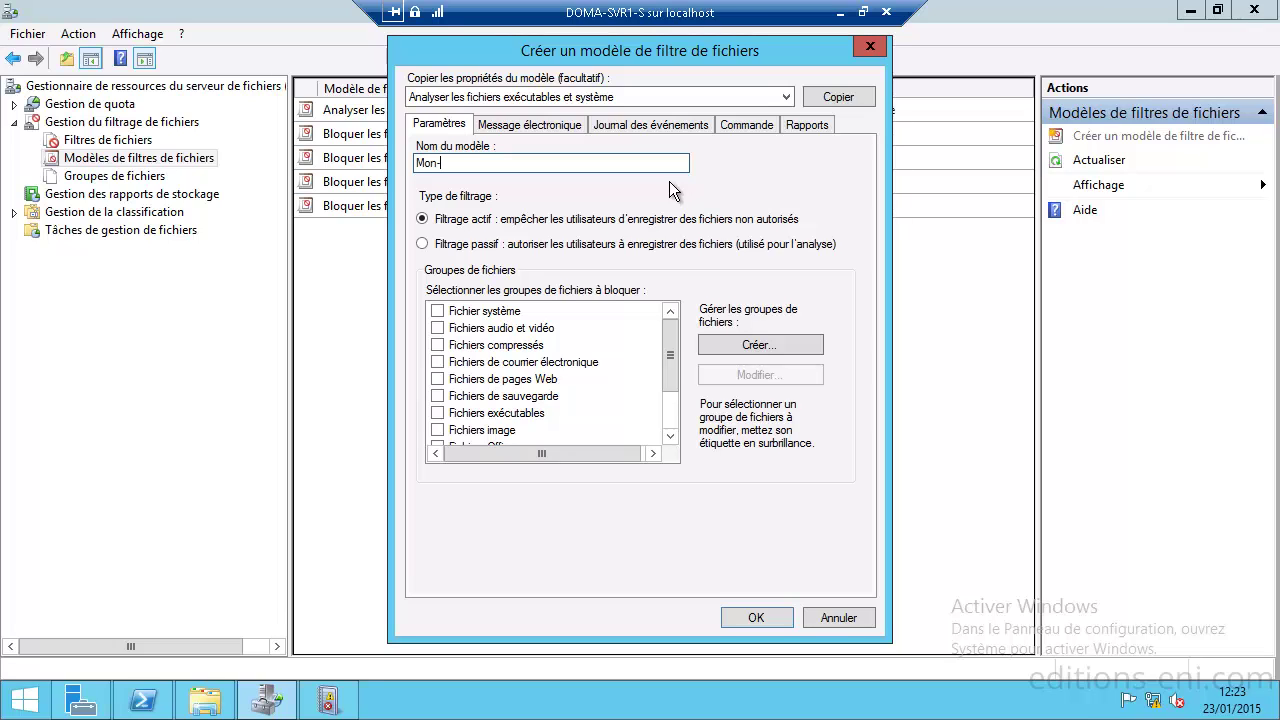
{"action": "type", "text": "-F"}
{"action": "type", "text": "ilot"}
{"action": "left_click", "coordinate": [665, 419]}
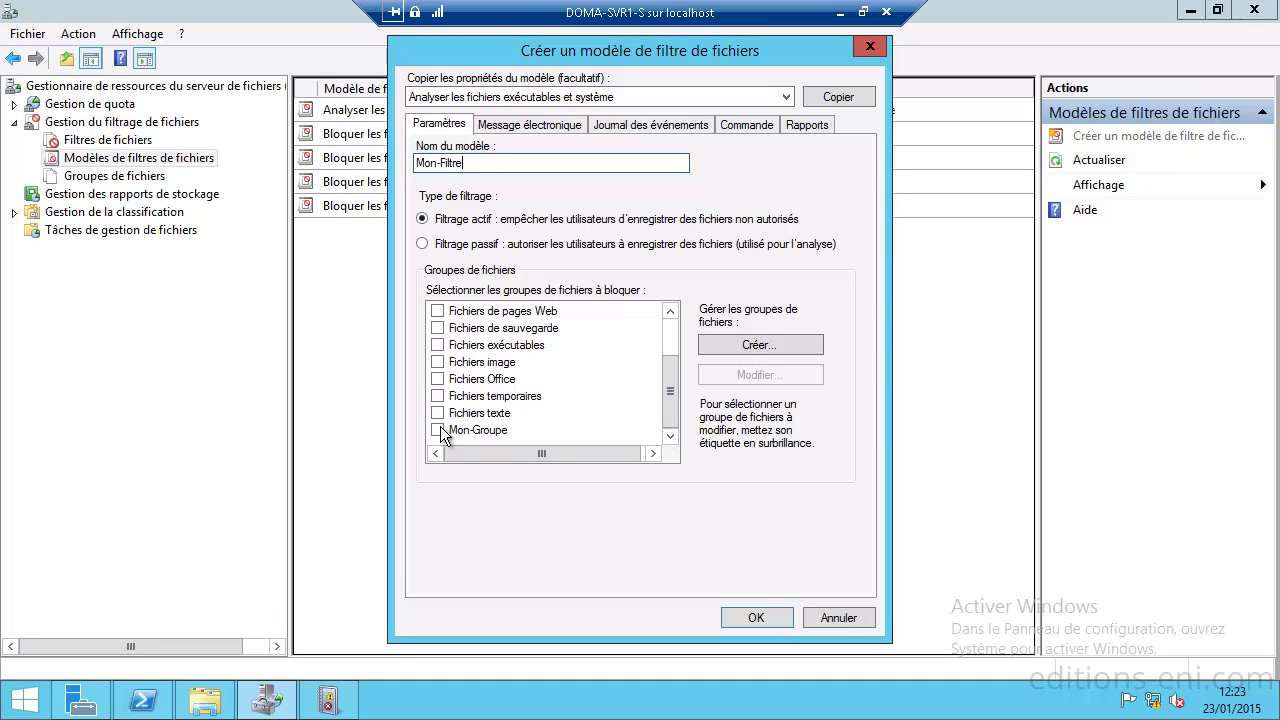
{"action": "left_click", "coordinate": [439, 429]}
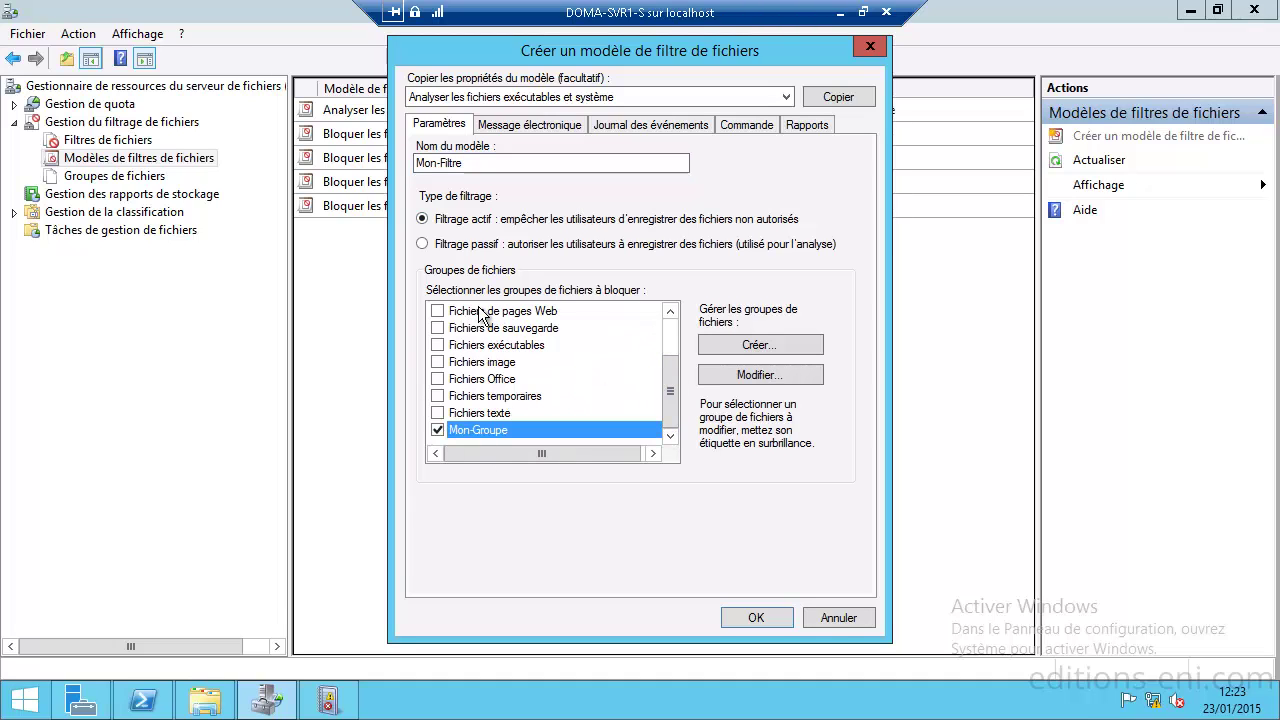
- Enable sending a warning to the event log for the Mon-Filtre template and save the template
{"action": "left_click", "coordinate": [537, 124]}
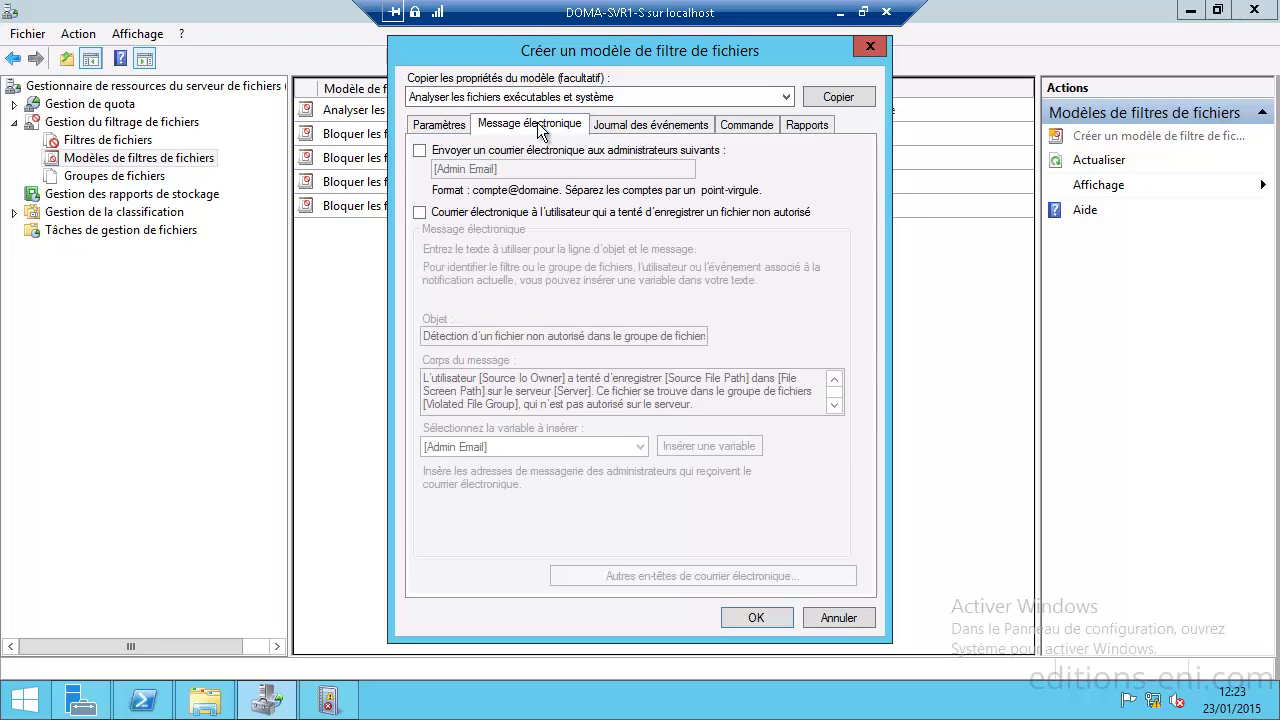
{"action": "left_click", "coordinate": [646, 126]}
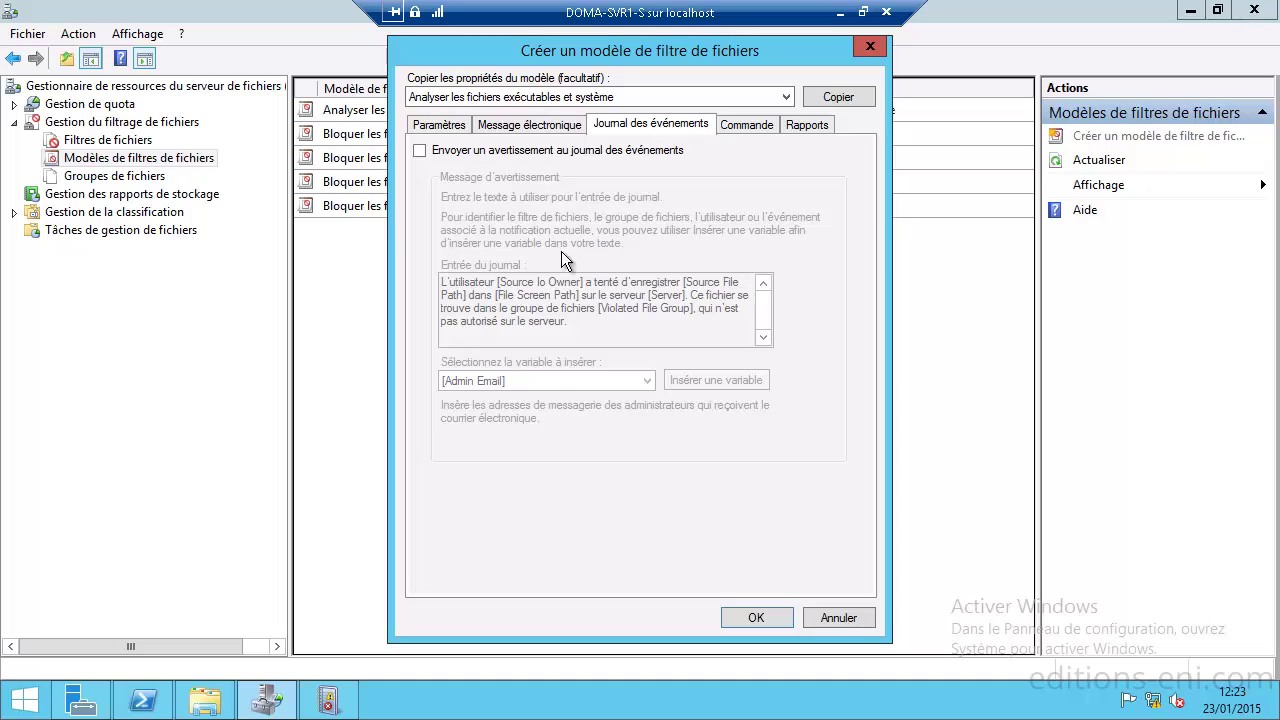
{"action": "left_click", "coordinate": [419, 151]}
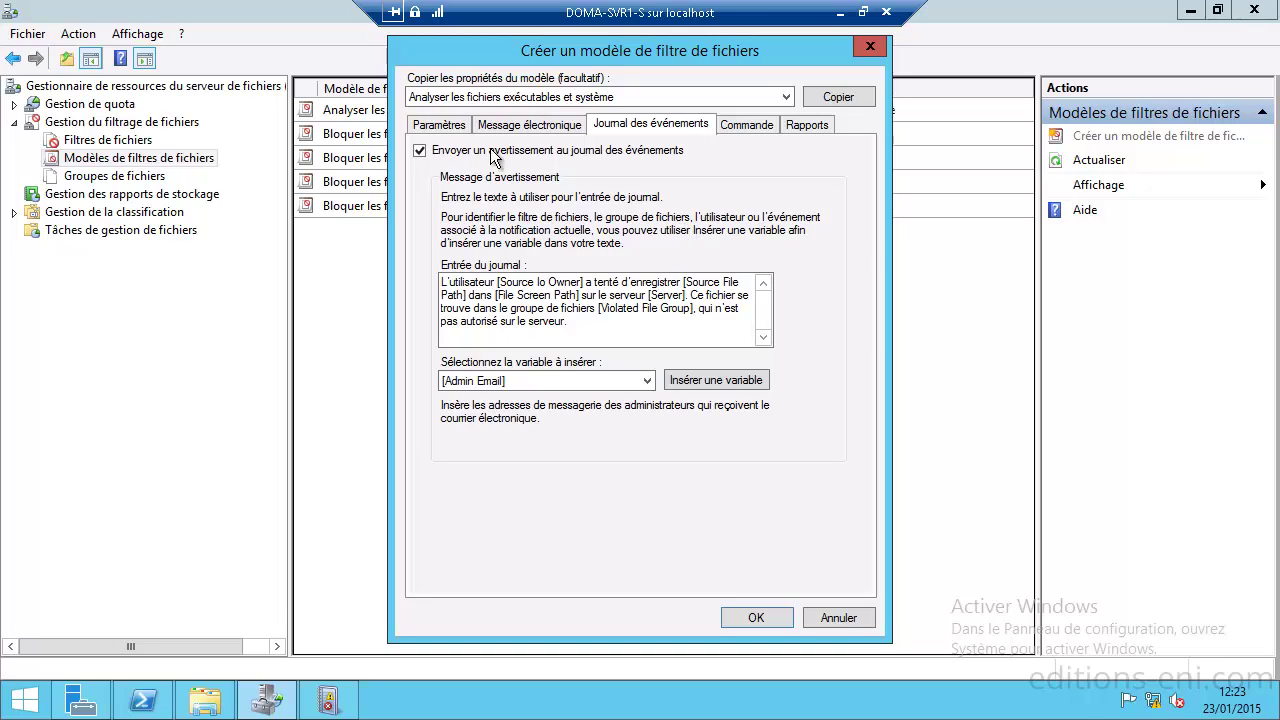
{"action": "left_click", "coordinate": [752, 124]}
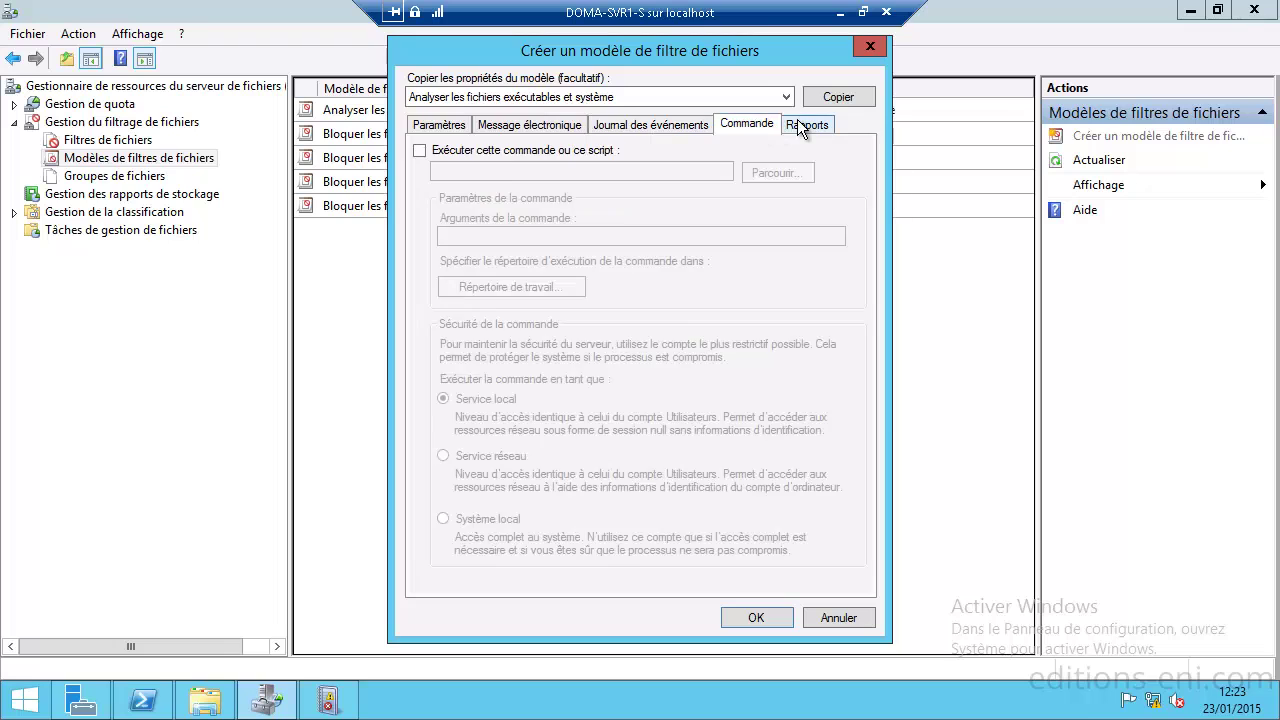
{"action": "left_click", "coordinate": [806, 125]}
{"action": "left_click", "coordinate": [439, 124]}
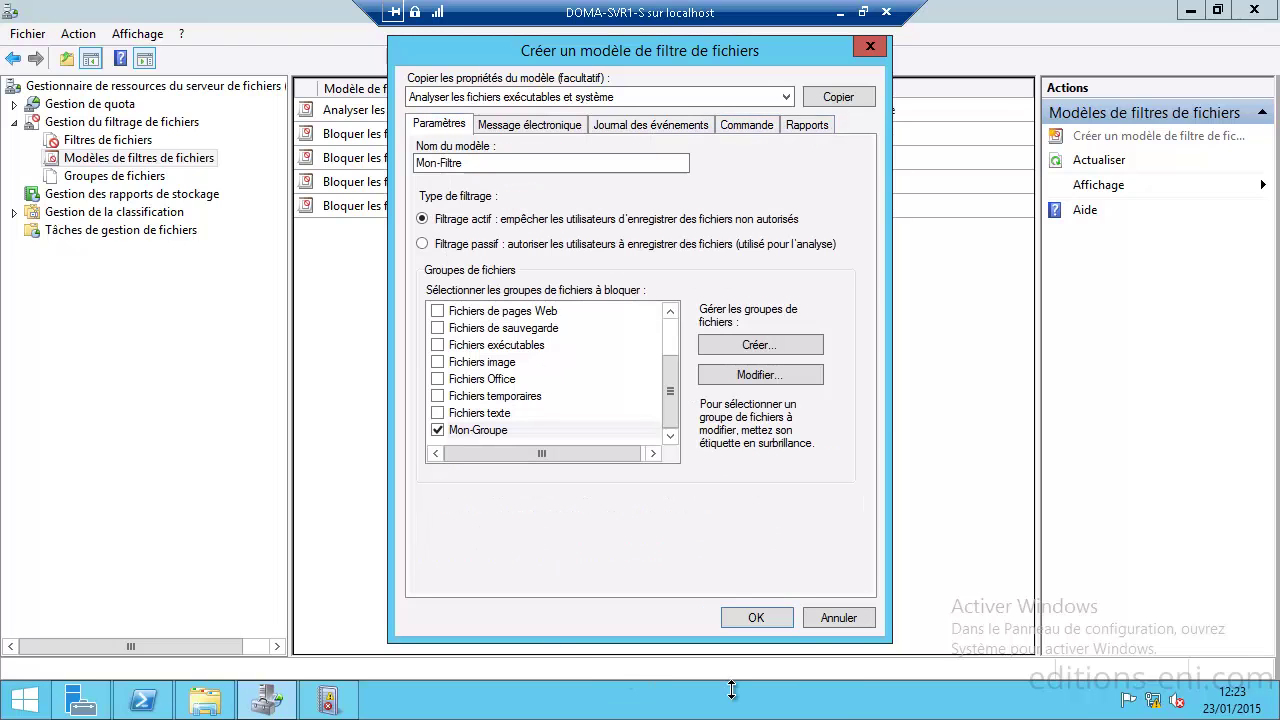
{"action": "left_click", "coordinate": [757, 618]}
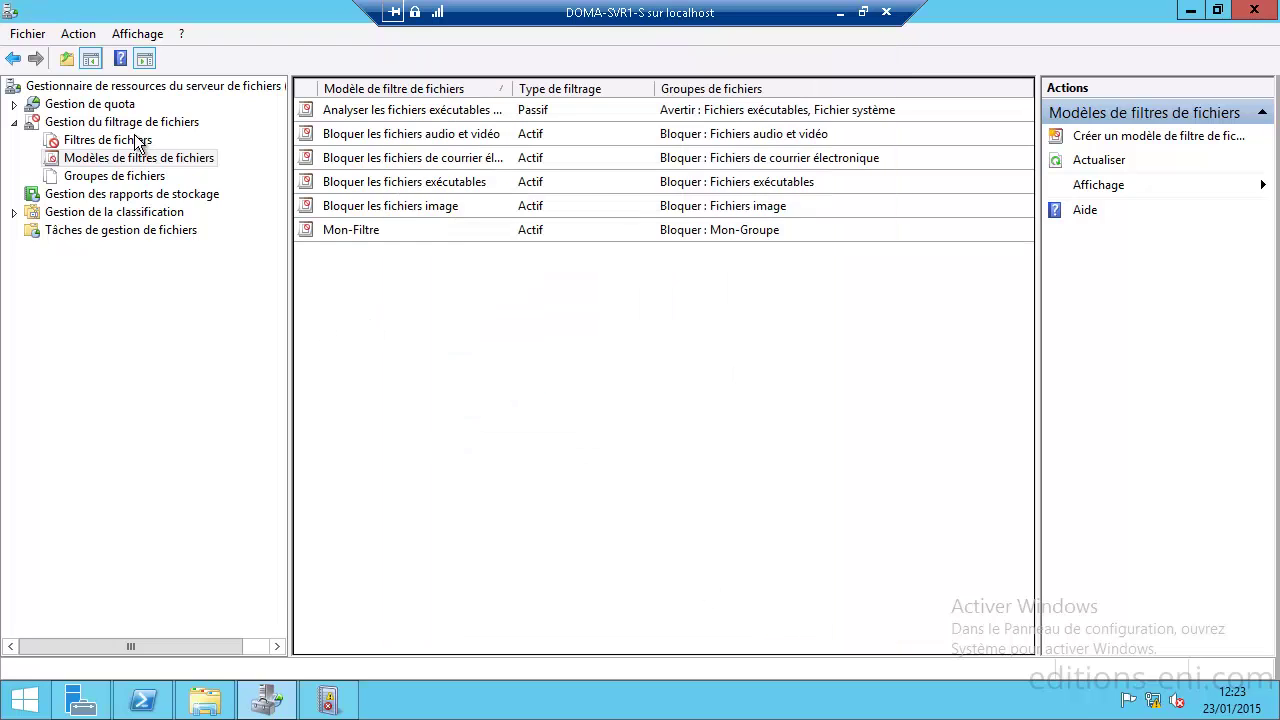
- Start a new file screen and set its path to E:\Utilisateurs
{"action": "left_click", "coordinate": [106, 142]}
{"action": "right_click", "coordinate": [107, 146]}
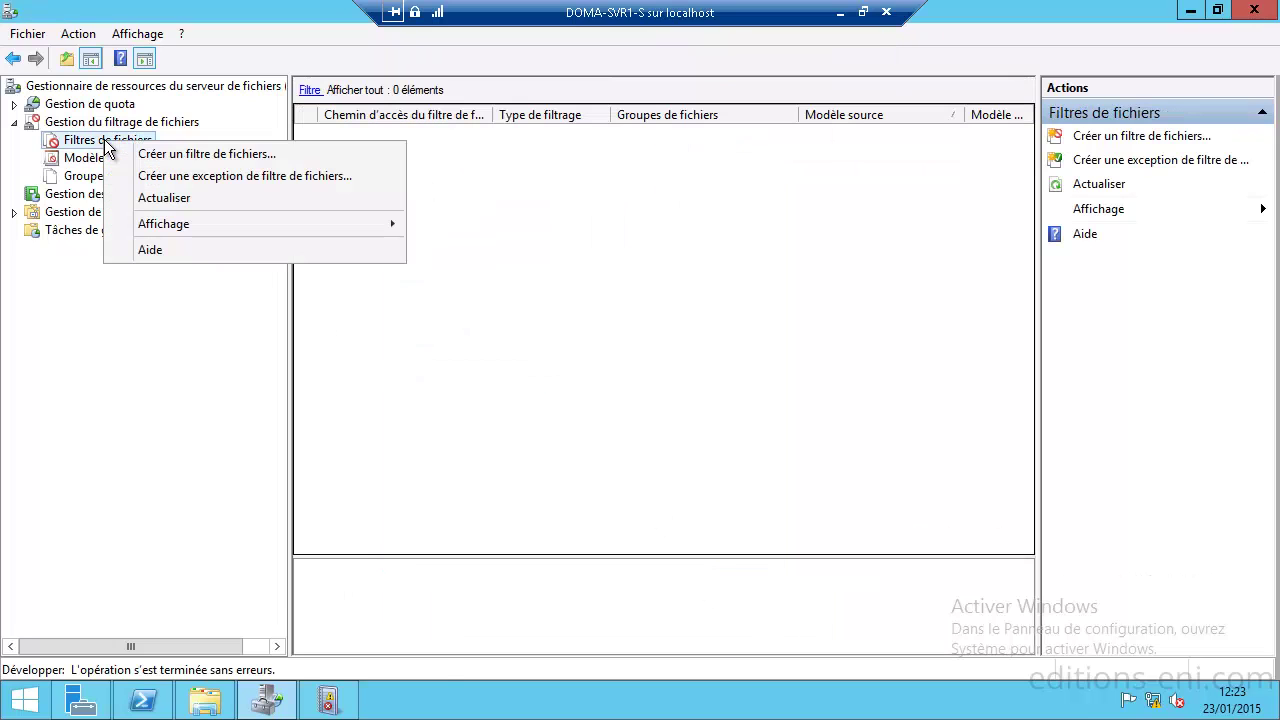
{"action": "left_click", "coordinate": [395, 158]}
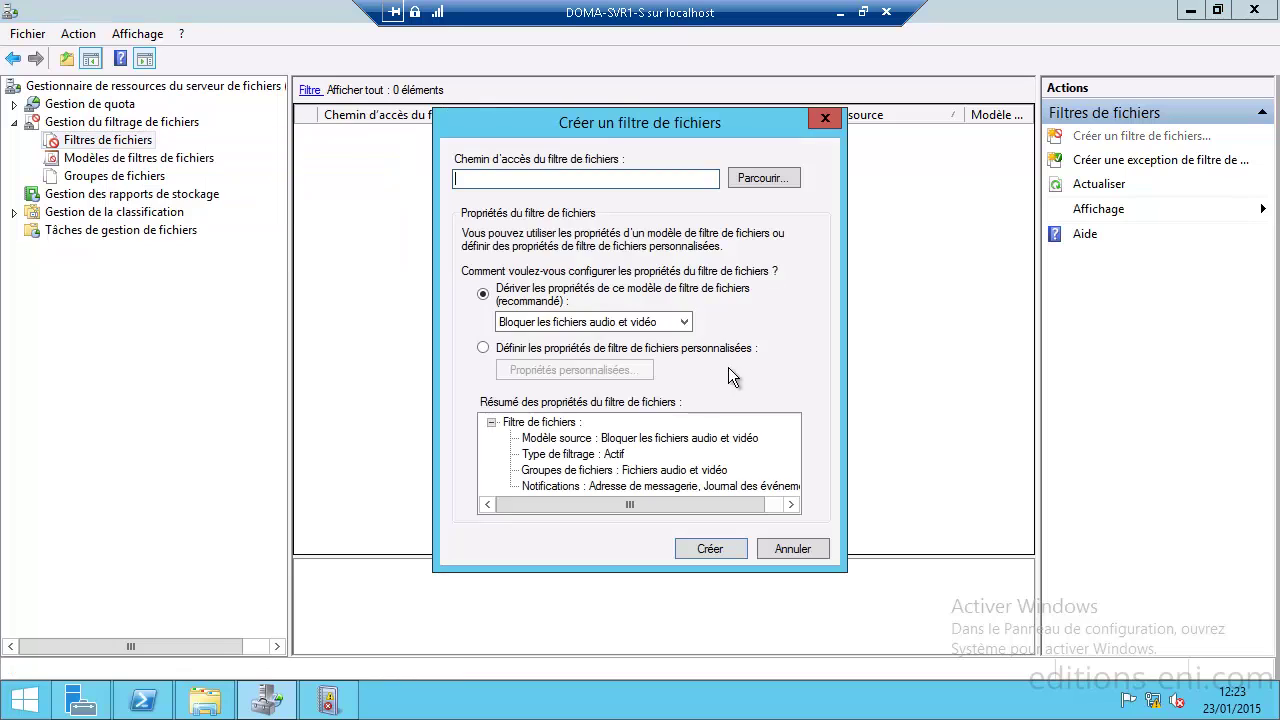
{"action": "left_click", "coordinate": [777, 180]}
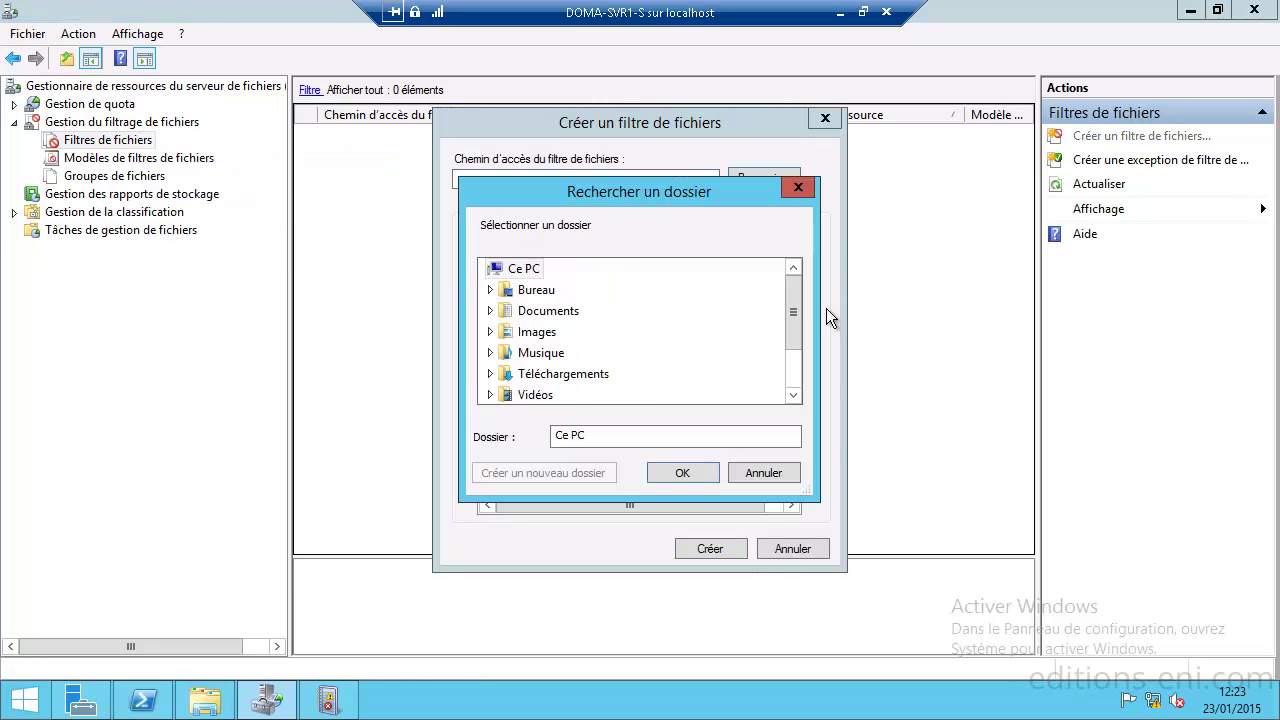
{"action": "left_click", "coordinate": [790, 380]}
{"action": "left_click", "coordinate": [490, 374]}
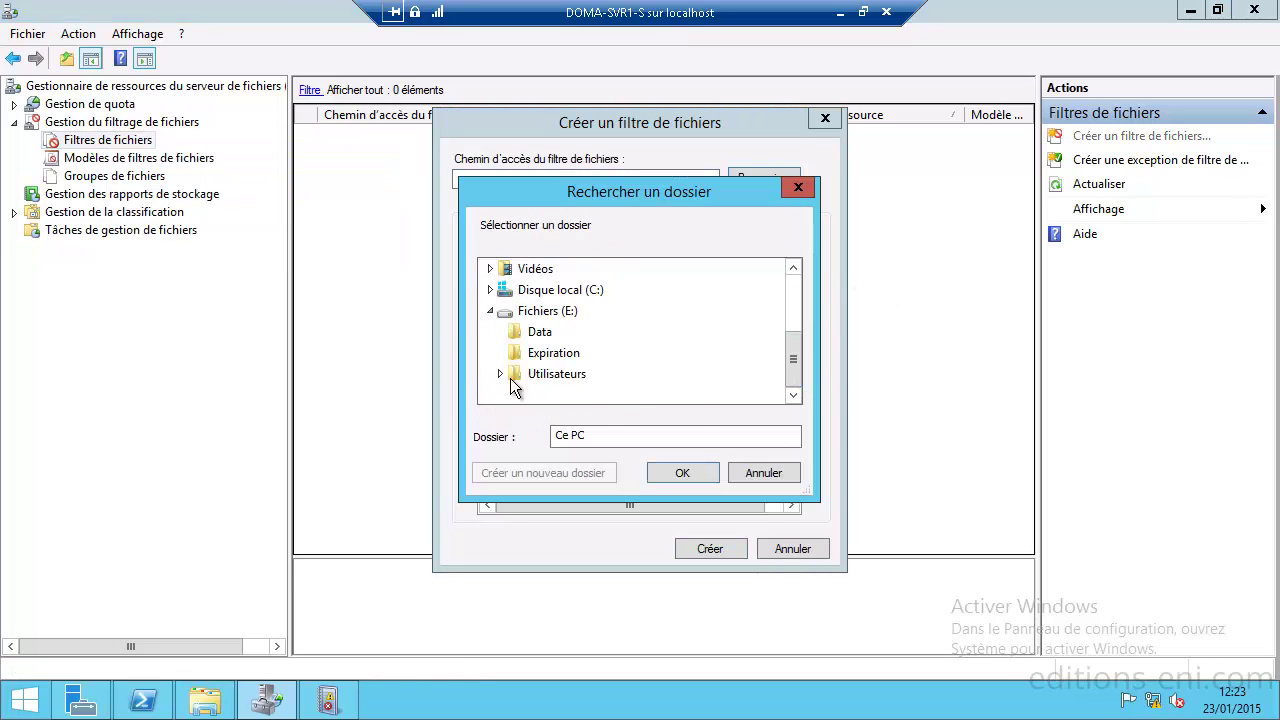
{"action": "left_click", "coordinate": [511, 376]}
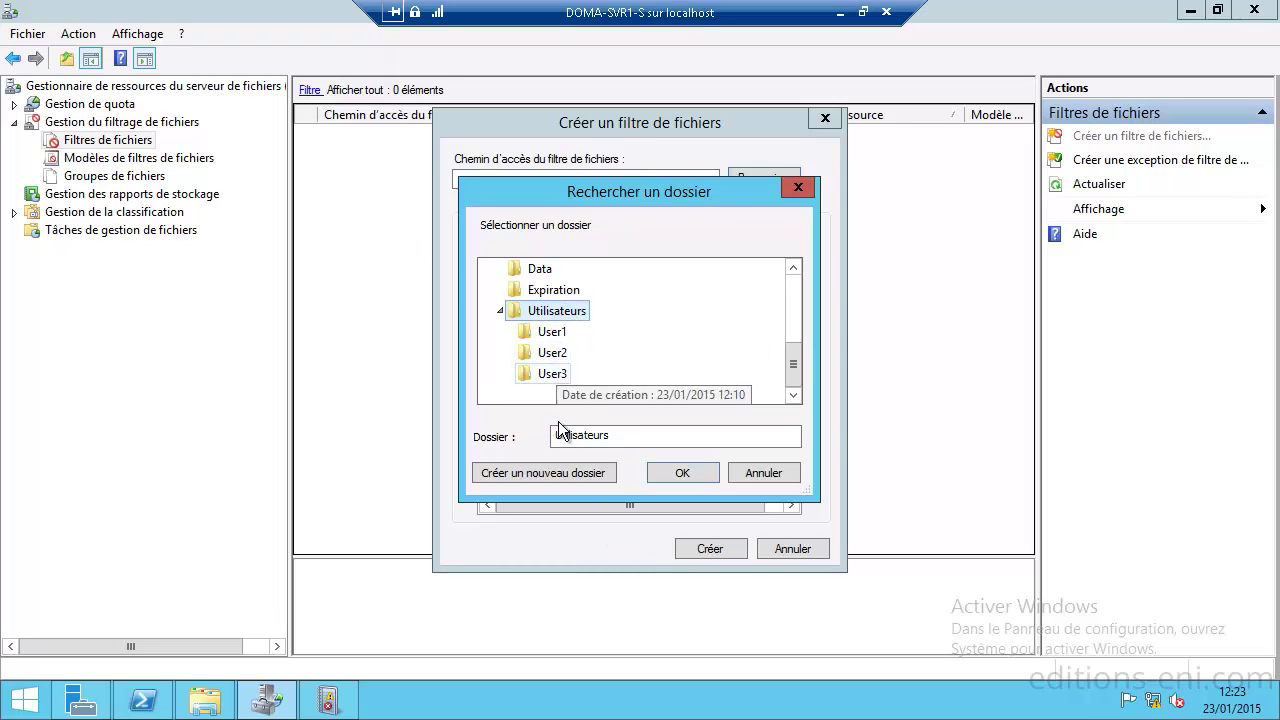
{"action": "left_click", "coordinate": [690, 472]}
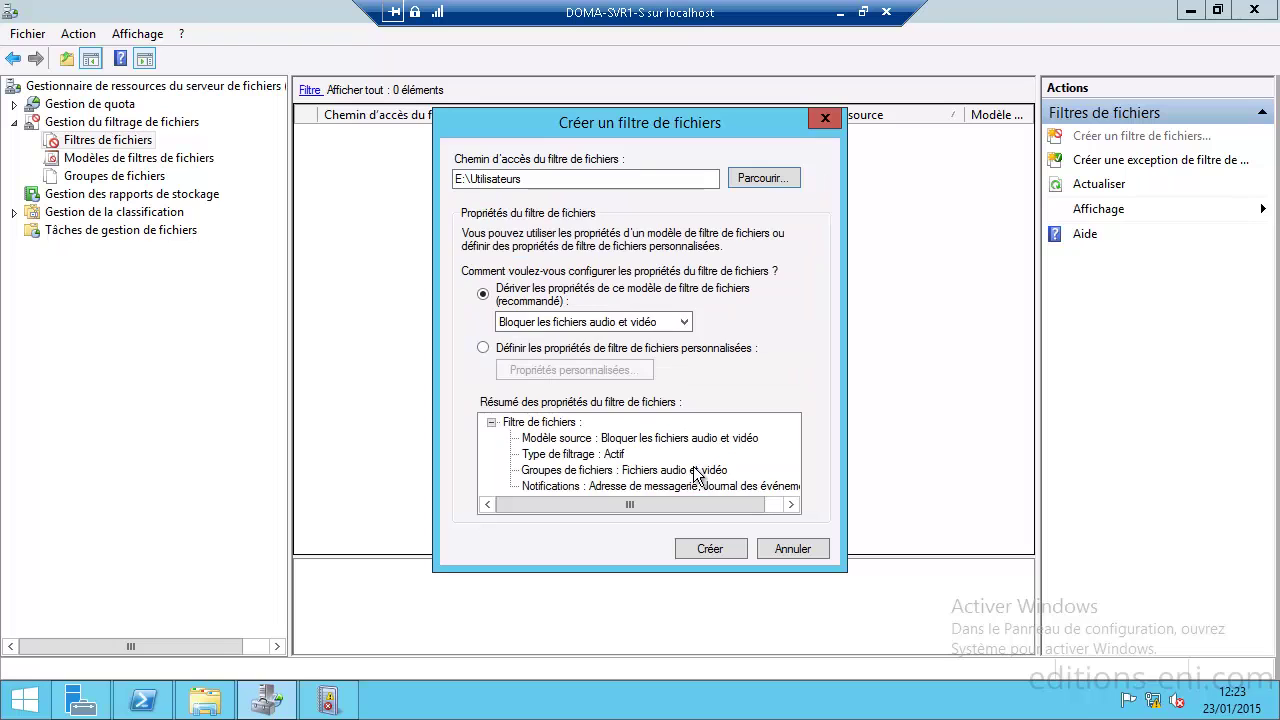
- Derive the file screen's properties from the Mon-Filtre template and create the file screen
{"action": "left_click", "coordinate": [639, 321]}
{"action": "left_click", "coordinate": [565, 405]}
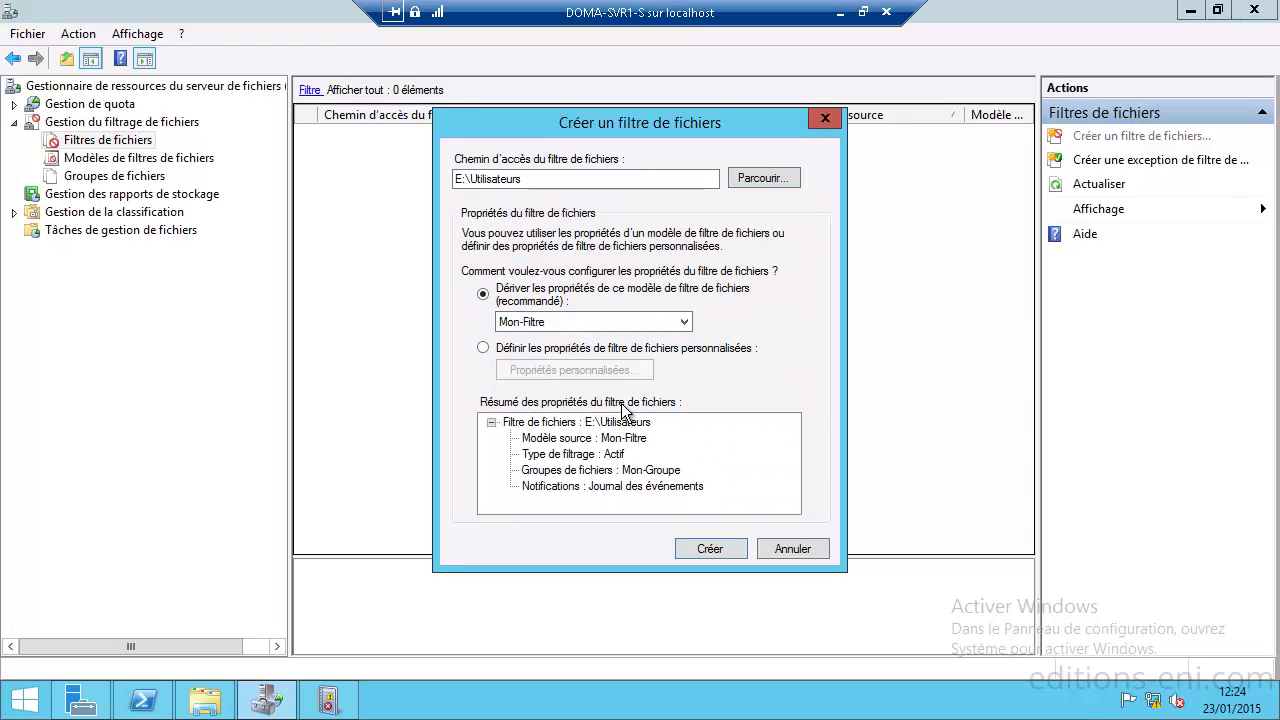
{"action": "left_click", "coordinate": [686, 547]}
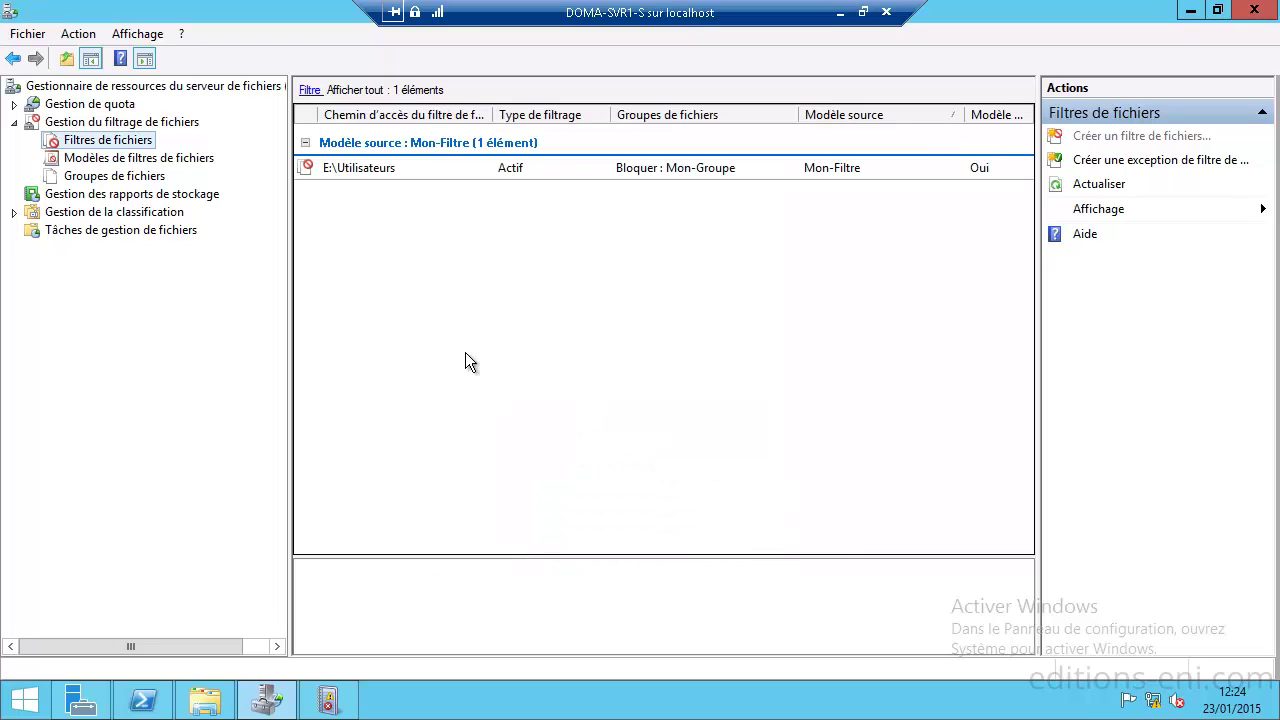
- Switch to File Explorer and open the E:\Utilisateurs\User2 folder
{"action": "left_click", "coordinate": [204, 700]}
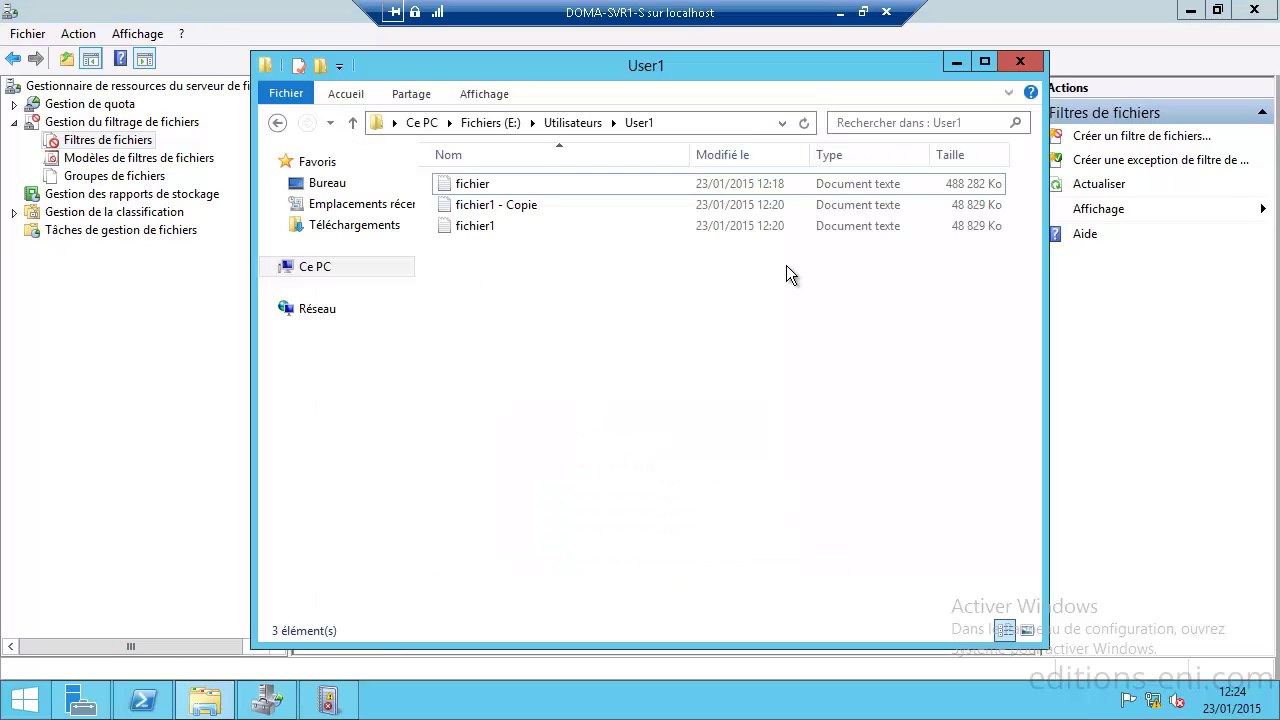
{"action": "left_click", "coordinate": [590, 123]}
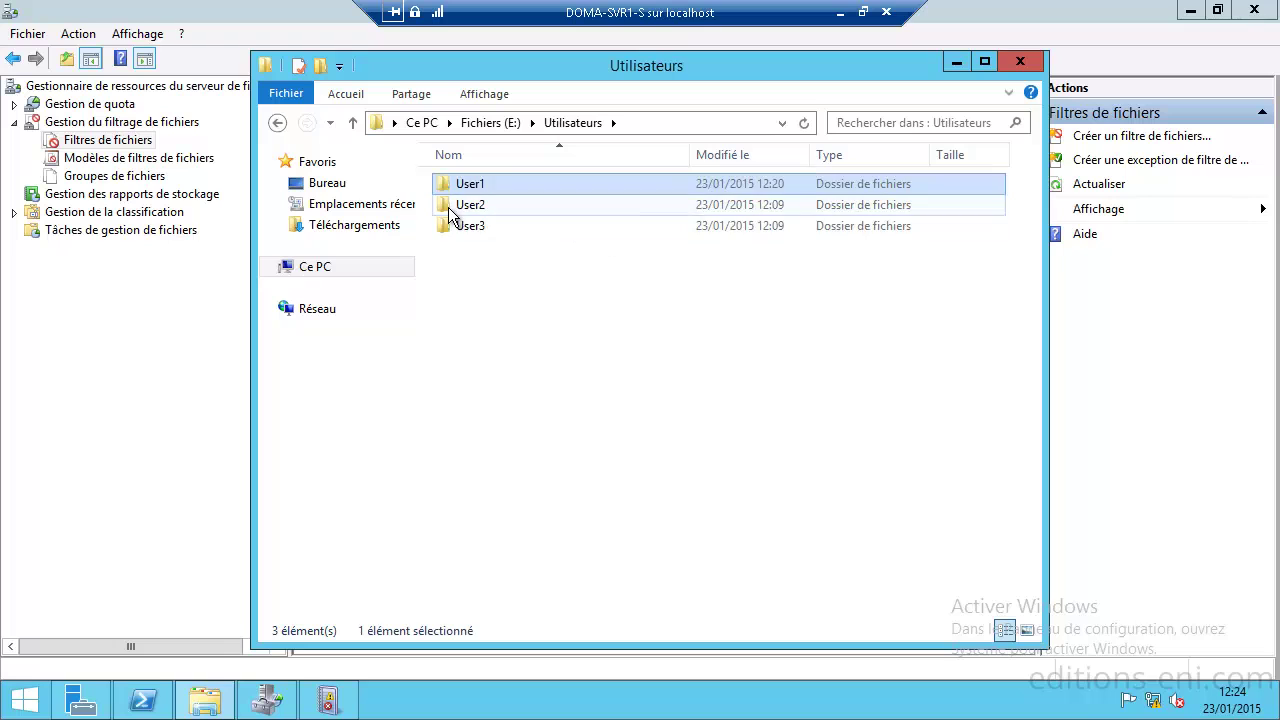
{"action": "double_click", "coordinate": [520, 204]}
{"action": "right_click", "coordinate": [549, 267]}
{"action": "mouse_move", "coordinate": [693, 488]}
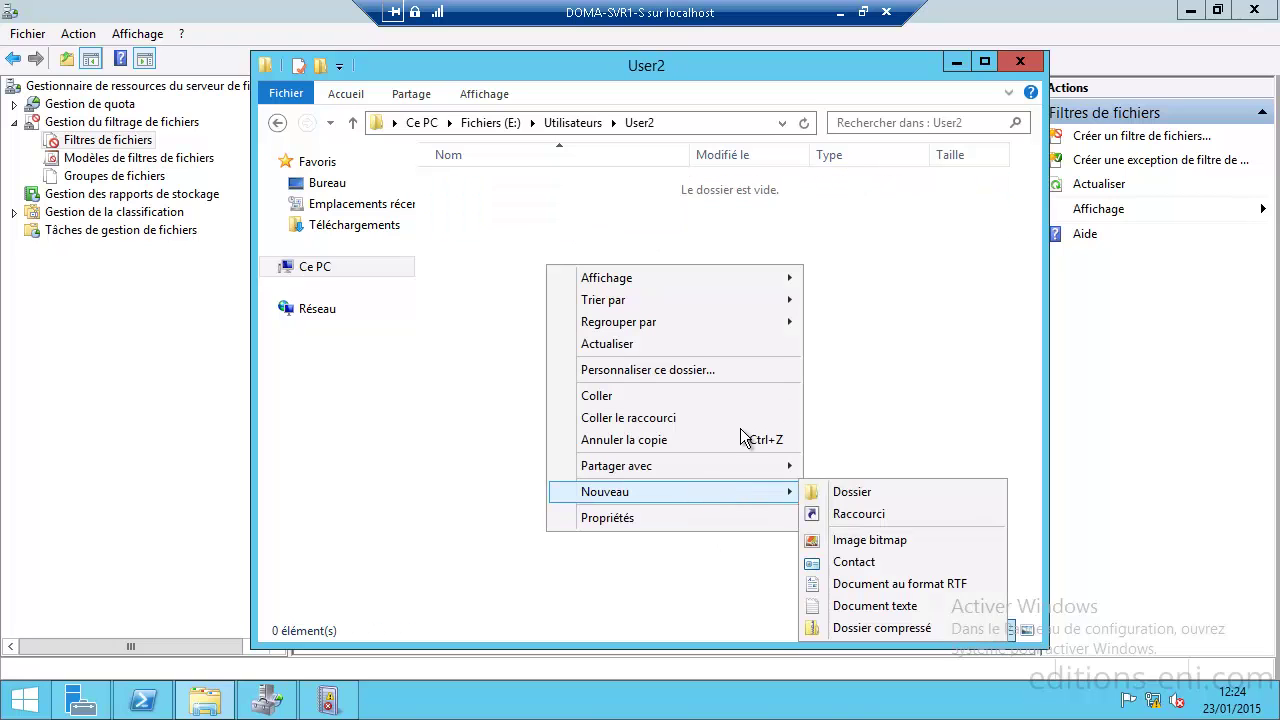
{"action": "left_click", "coordinate": [864, 606]}
{"action": "left_click", "coordinate": [644, 299]}
{"action": "right_click", "coordinate": [542, 184]}
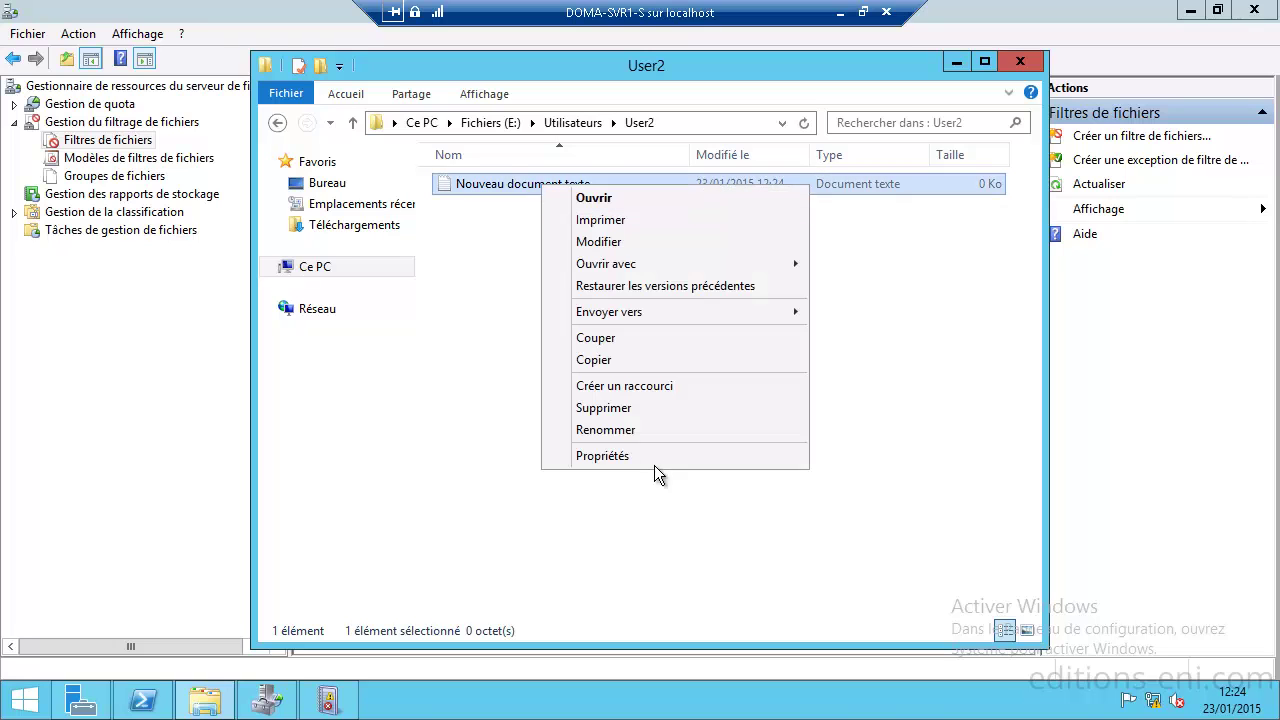
{"action": "left_click", "coordinate": [611, 407]}
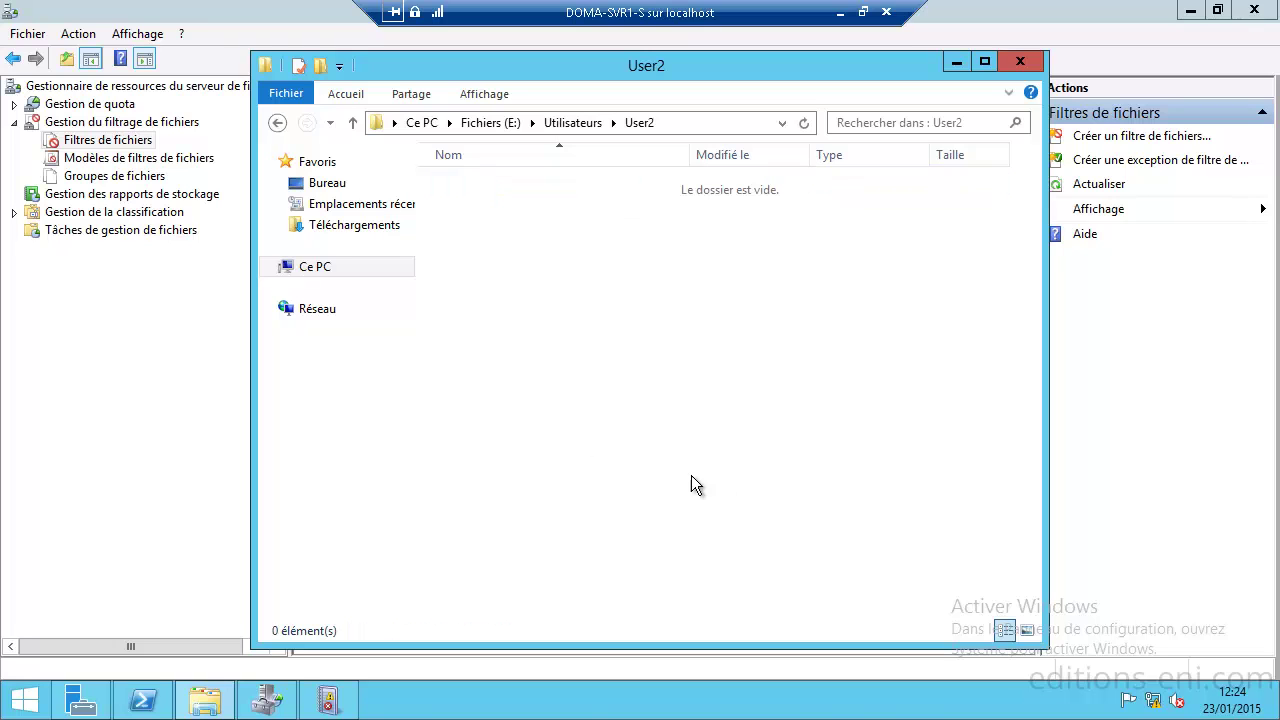
- In the Control Panel's folder options, show hidden files, folders and drives and display extensions of known file types, and close the Control Panel
{"action": "right_click", "coordinate": [14, 708]}
{"action": "left_click", "coordinate": [114, 569]}
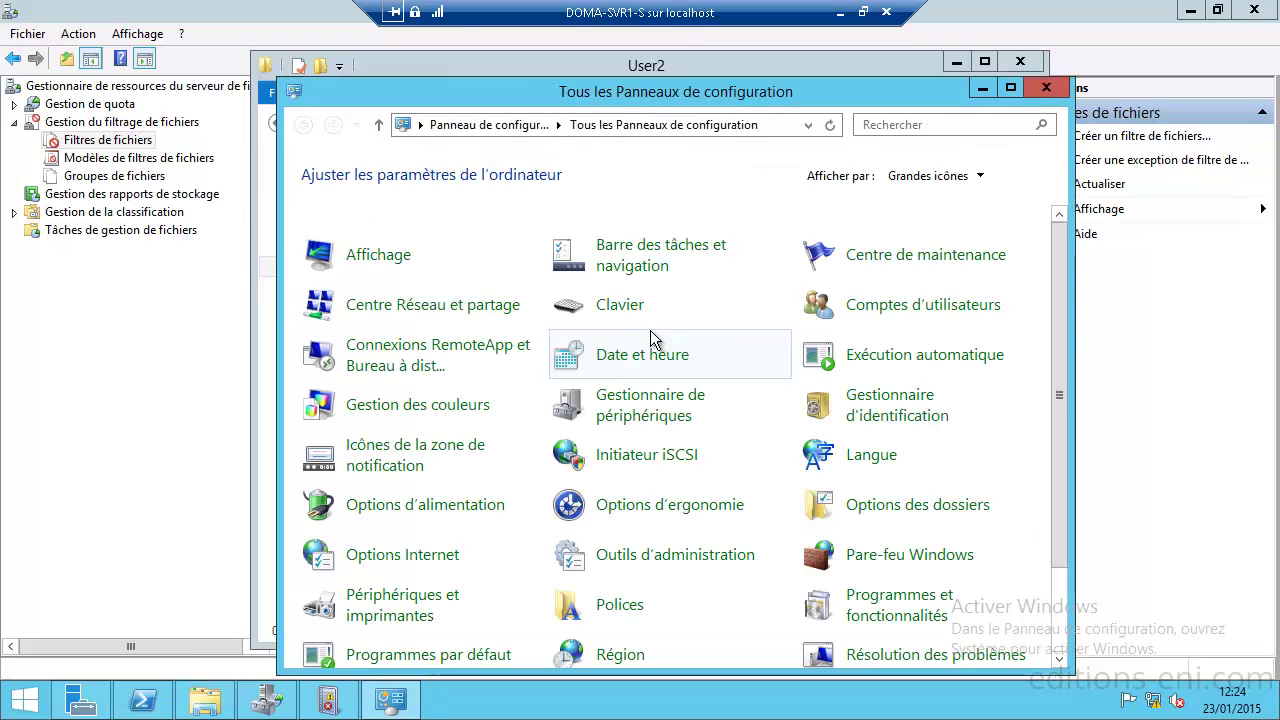
{"action": "left_click", "coordinate": [870, 506]}
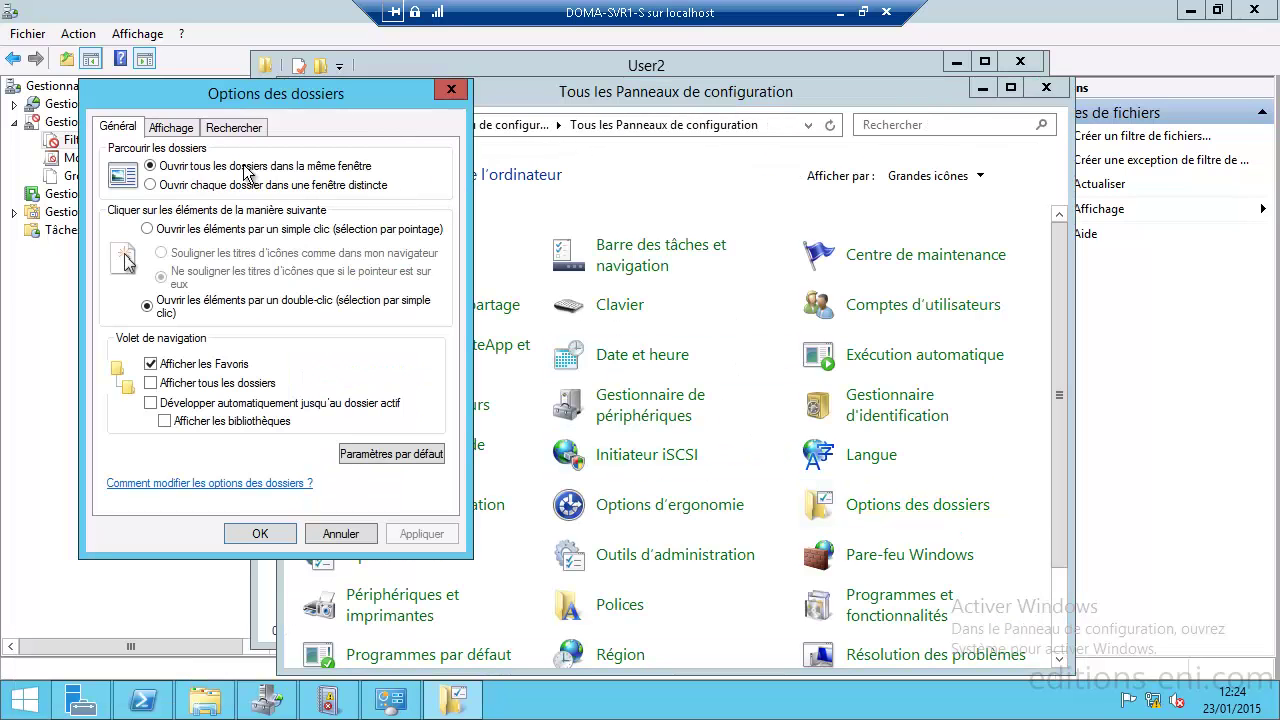
{"action": "left_click", "coordinate": [171, 127]}
{"action": "left_click", "coordinate": [177, 440]}
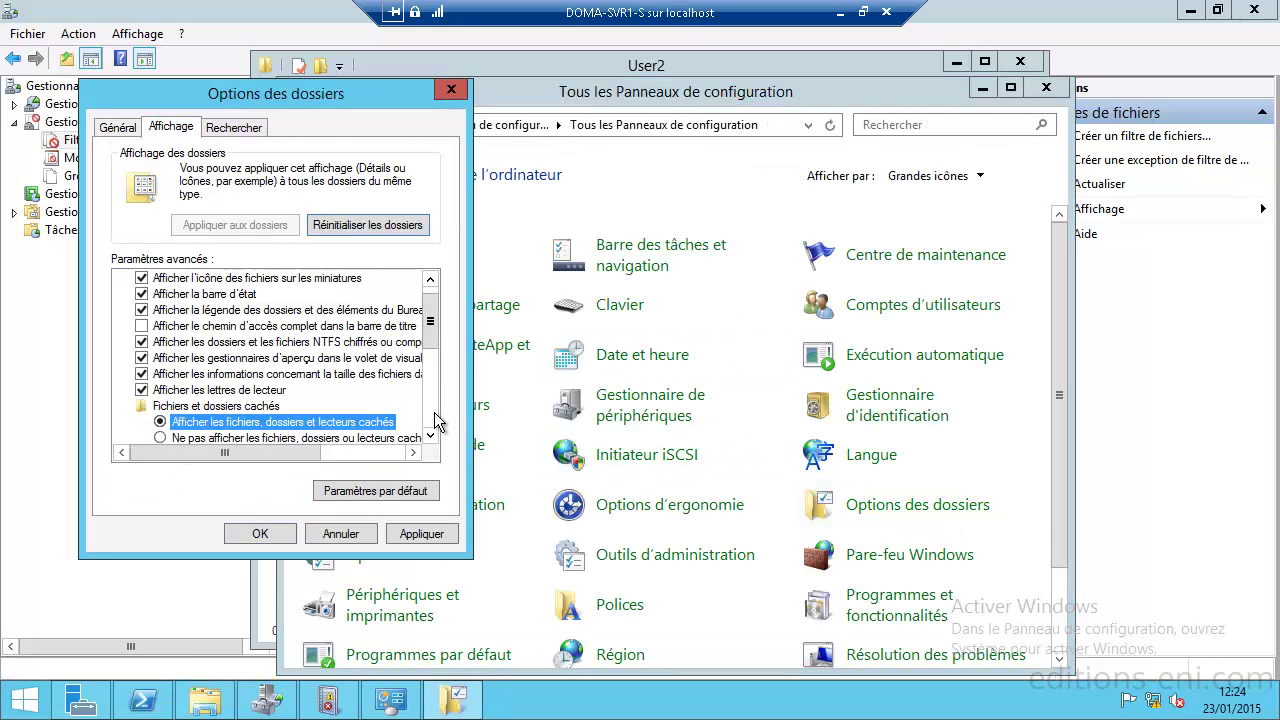
{"action": "scroll", "coordinate": [434, 419], "scroll_direction": "down", "scroll_amount": 3}
{"action": "left_click", "coordinate": [142, 374]}
{"action": "left_click", "coordinate": [260, 533]}
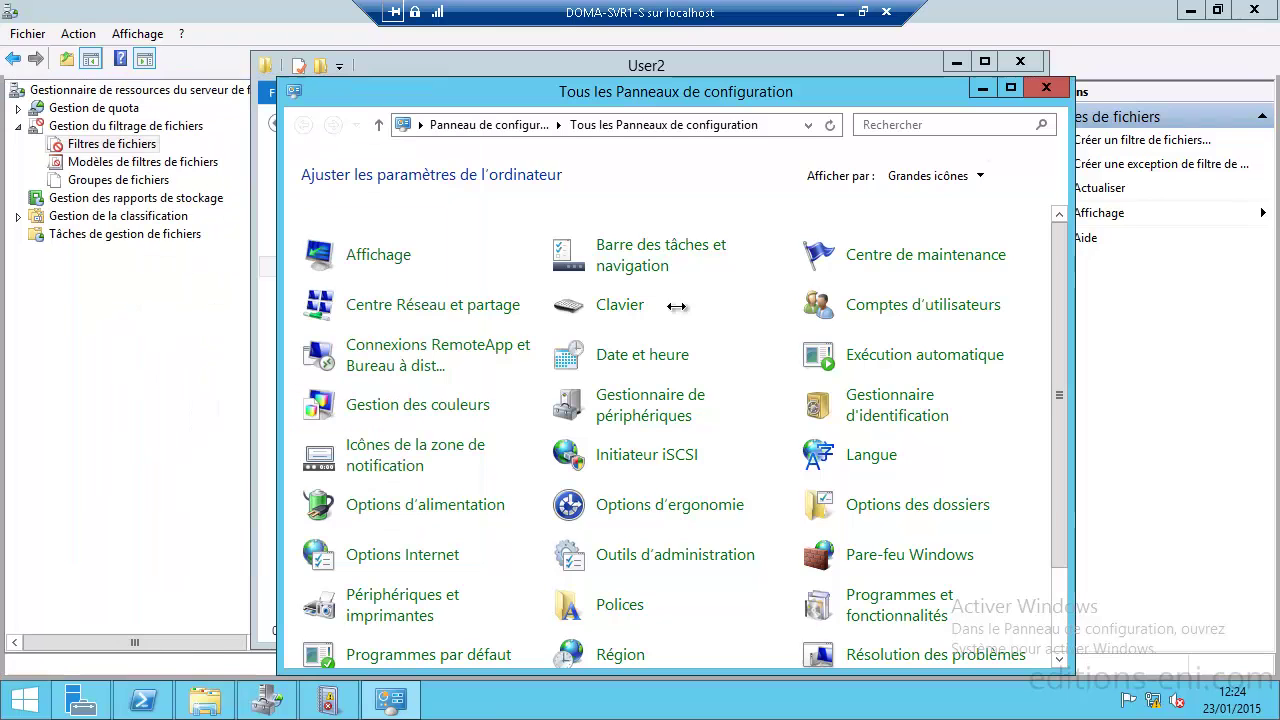
{"action": "left_click", "coordinate": [1037, 88]}
- Create a new text document in the User2 folder and try to name it test.mp3
{"action": "right_click", "coordinate": [529, 224]}
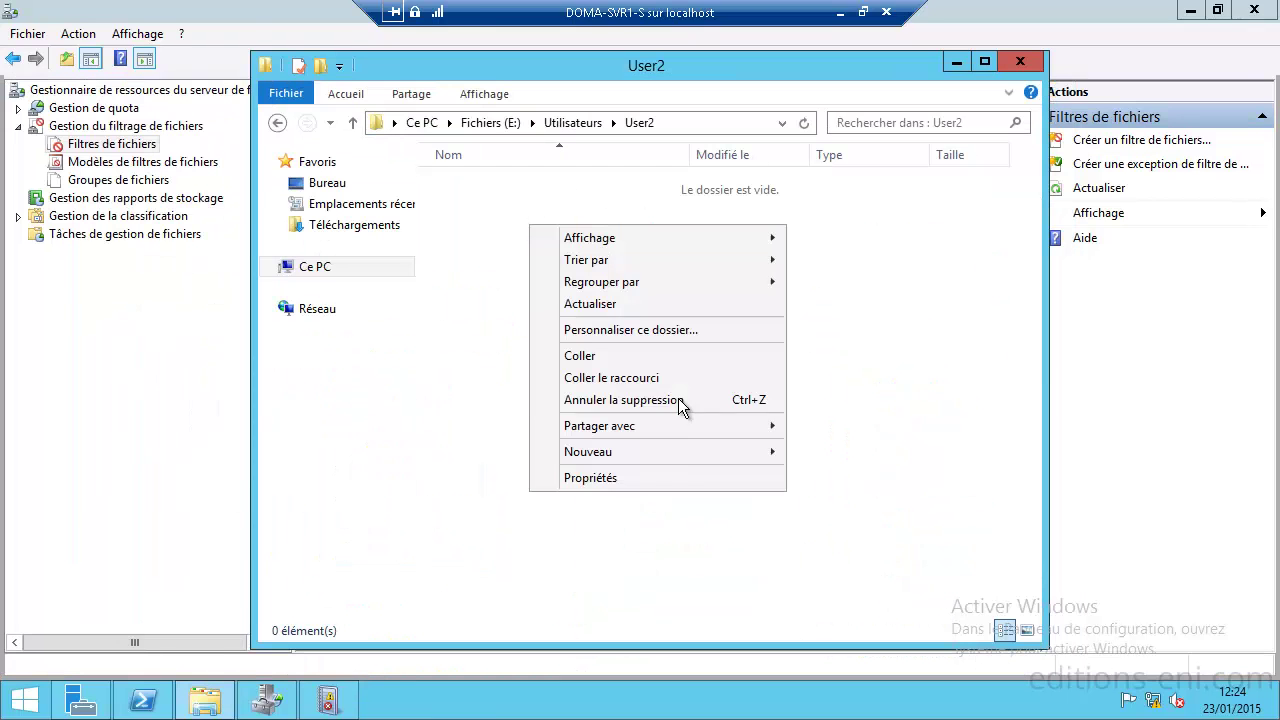
{"action": "mouse_move", "coordinate": [675, 455]}
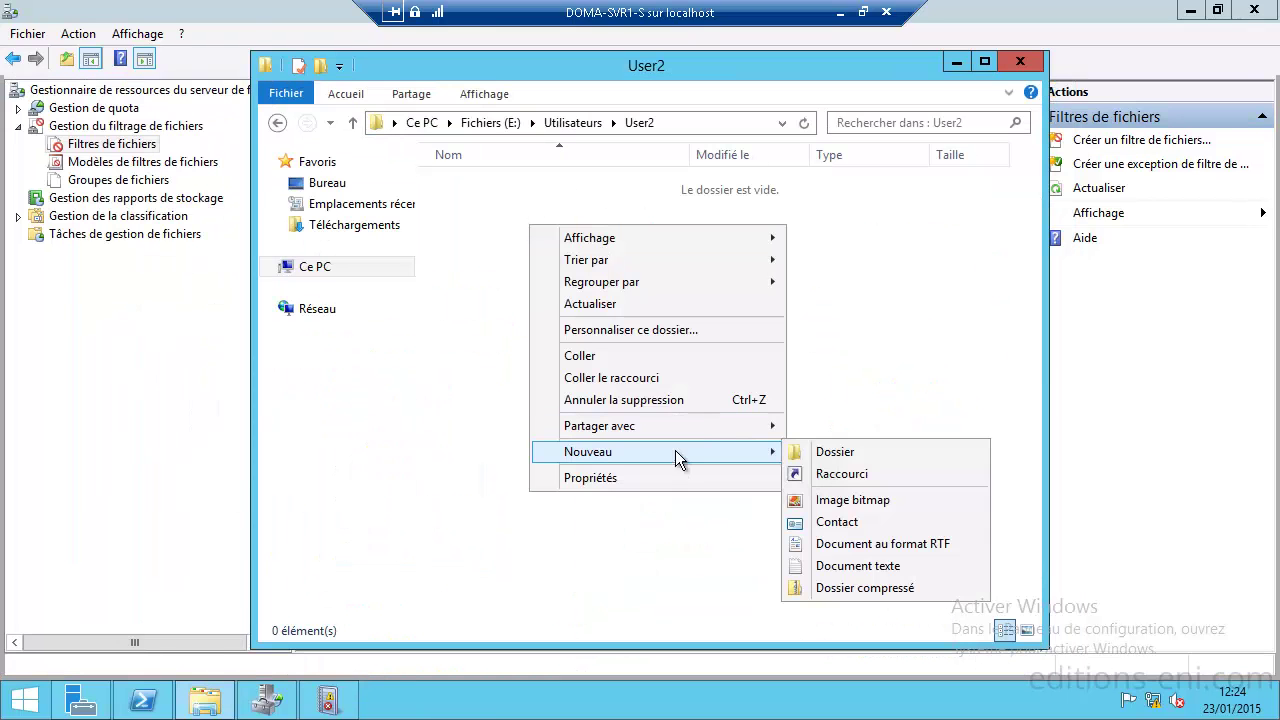
{"action": "left_click", "coordinate": [845, 566]}
{"action": "key", "text": "End"}
{"action": "key", "text": "ctrl+a"}
{"action": "type", "text": "test.mp3"}
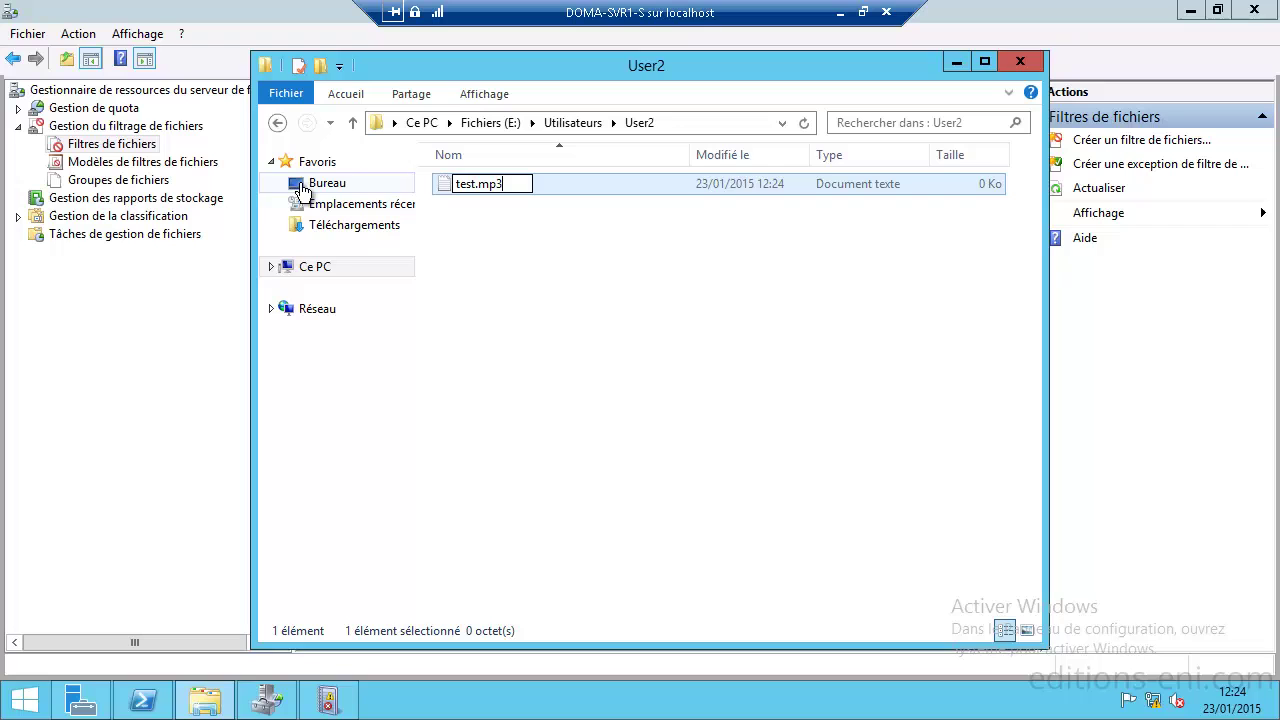
{"action": "key", "text": "Return"}
{"action": "key", "text": "Return"}
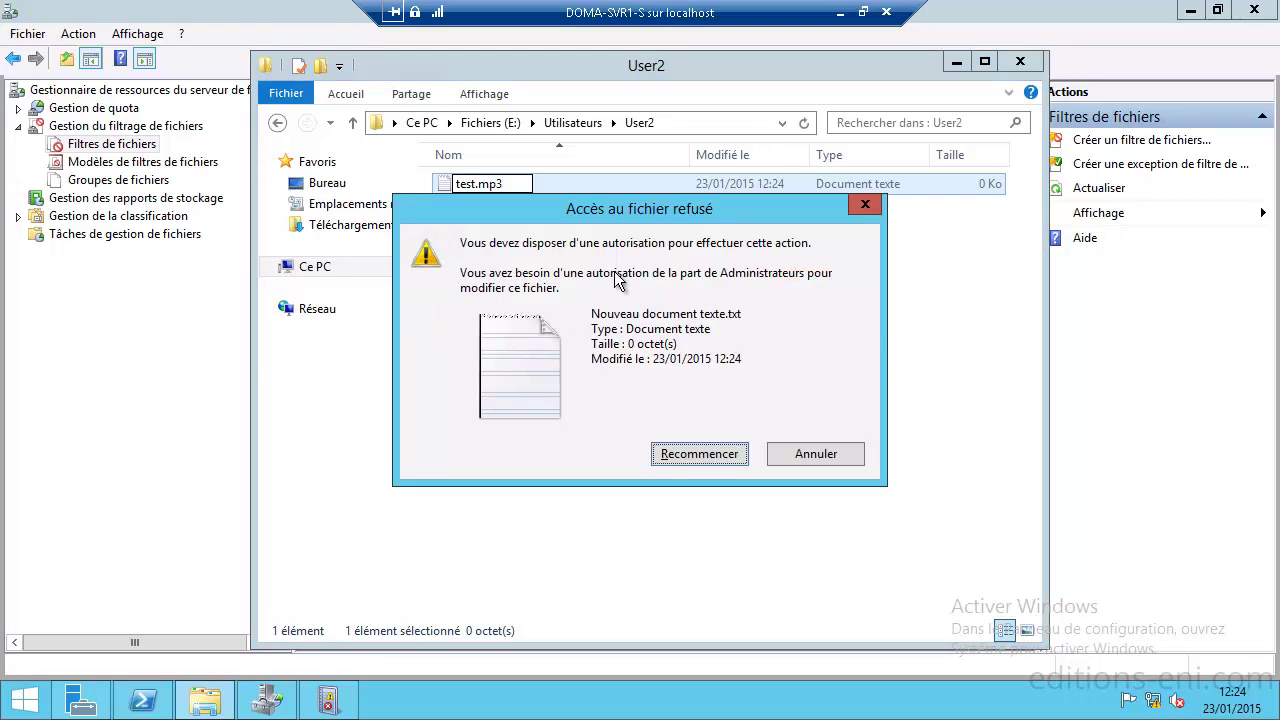
- Cancel the refused rename and rename the new text document in the User2 folder as test.mpp
{"action": "left_click", "coordinate": [816, 454]}
{"action": "right_click", "coordinate": [582, 182]}
{"action": "left_click", "coordinate": [660, 428]}
{"action": "key", "text": "ctrl+a"}
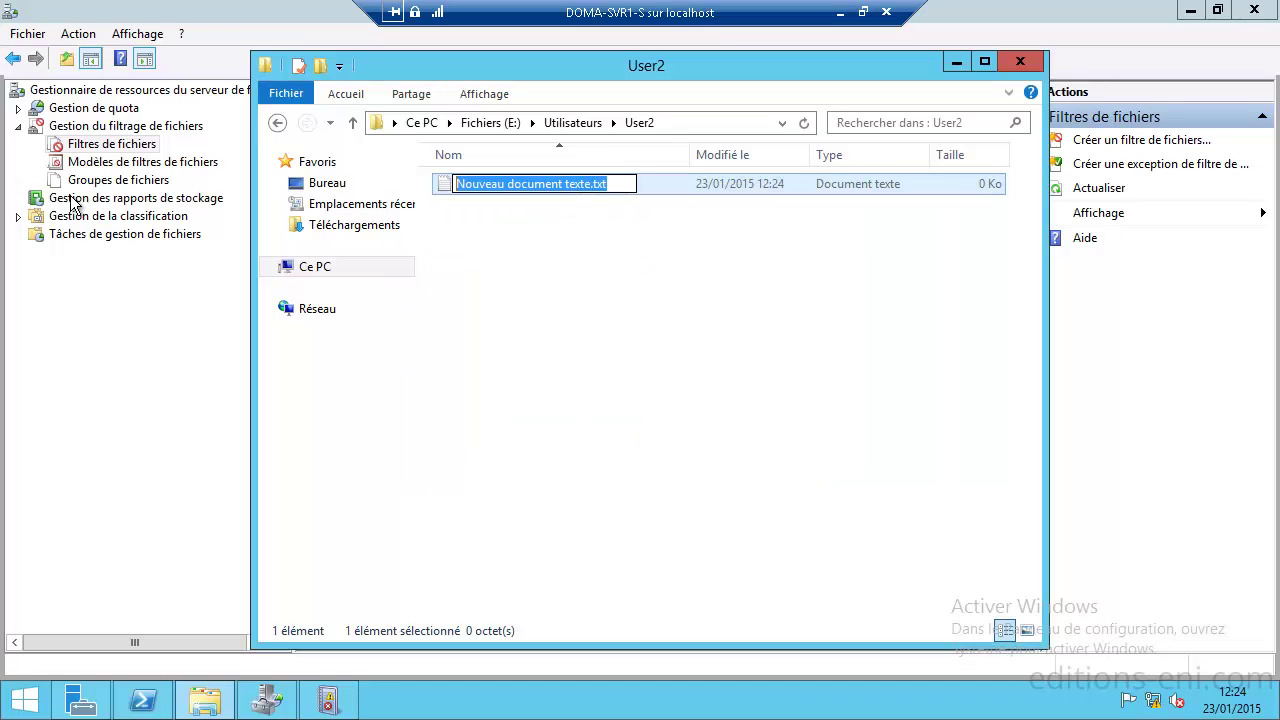
{"action": "type", "text": "test.mpp"}
{"action": "key", "text": "Return"}
{"action": "key", "text": "Return"}
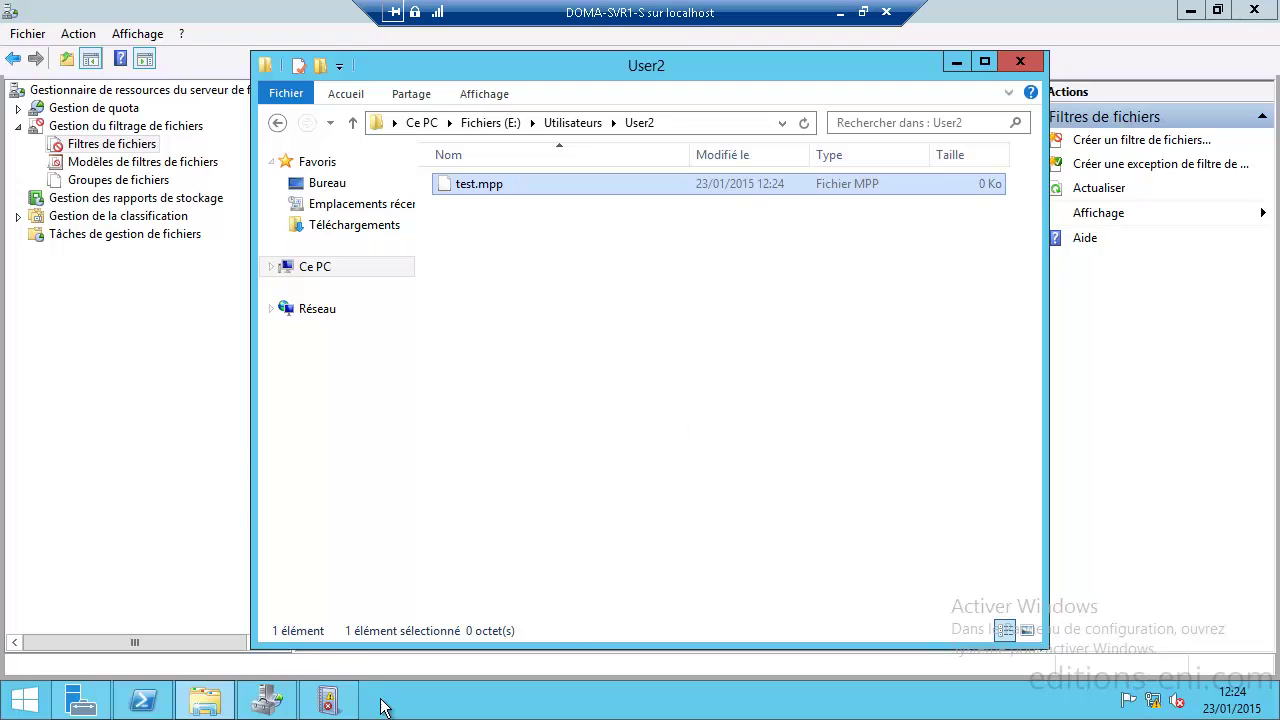
- Switch to Event Viewer, refresh the Application log, and read the newest SRMSVC warning's properties
{"action": "left_click", "coordinate": [328, 700]}
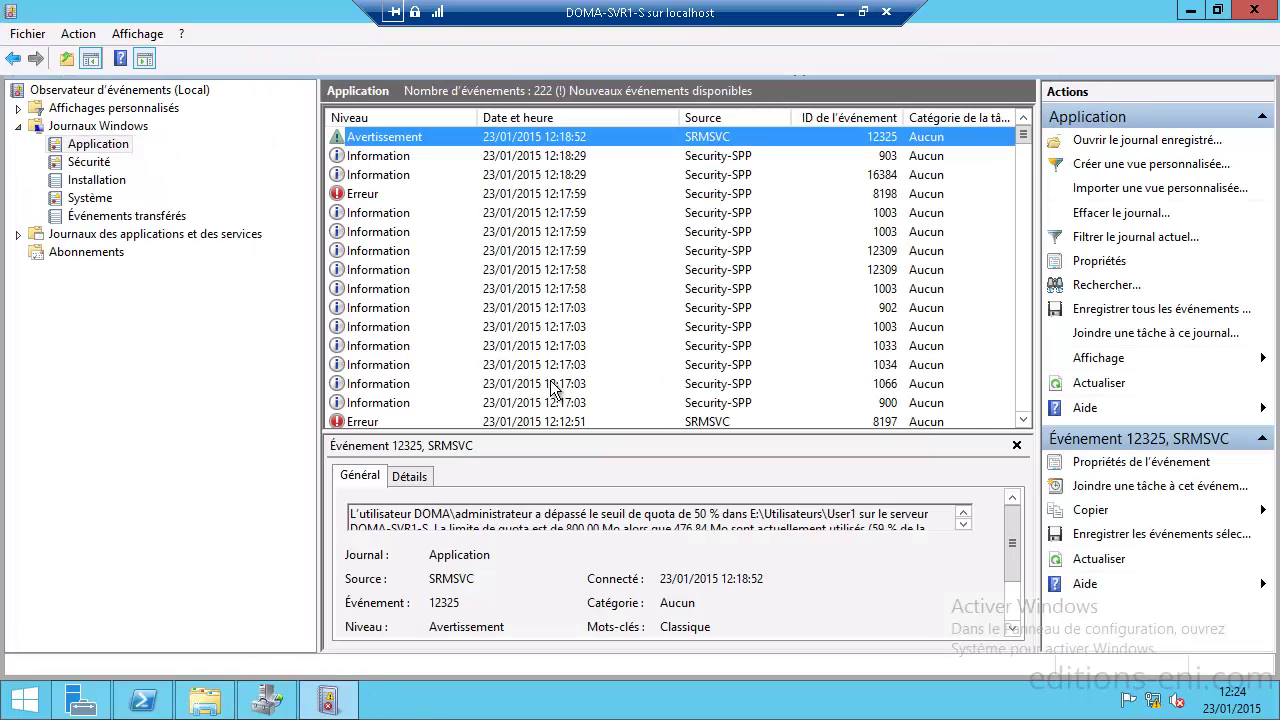
{"action": "left_click", "coordinate": [79, 34]}
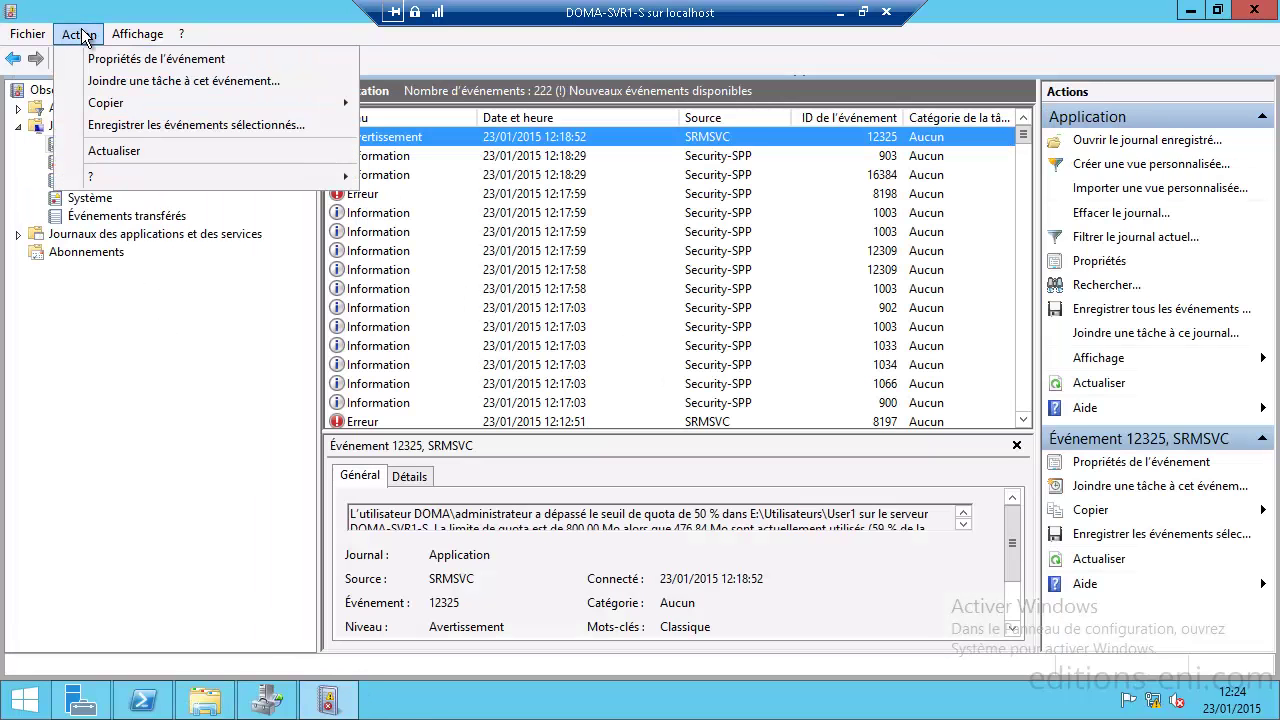
{"action": "left_click", "coordinate": [128, 150]}
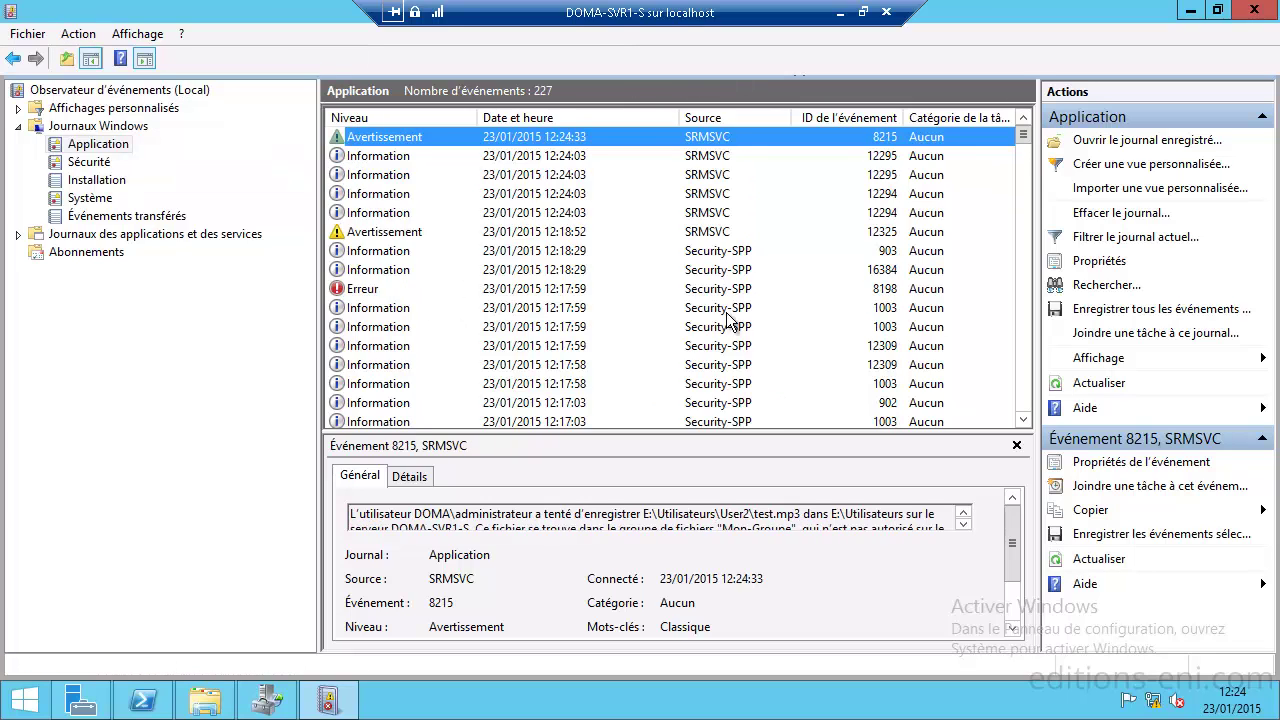
{"action": "left_click", "coordinate": [720, 157]}
{"action": "left_click", "coordinate": [717, 139]}
{"action": "key", "text": "Return"}
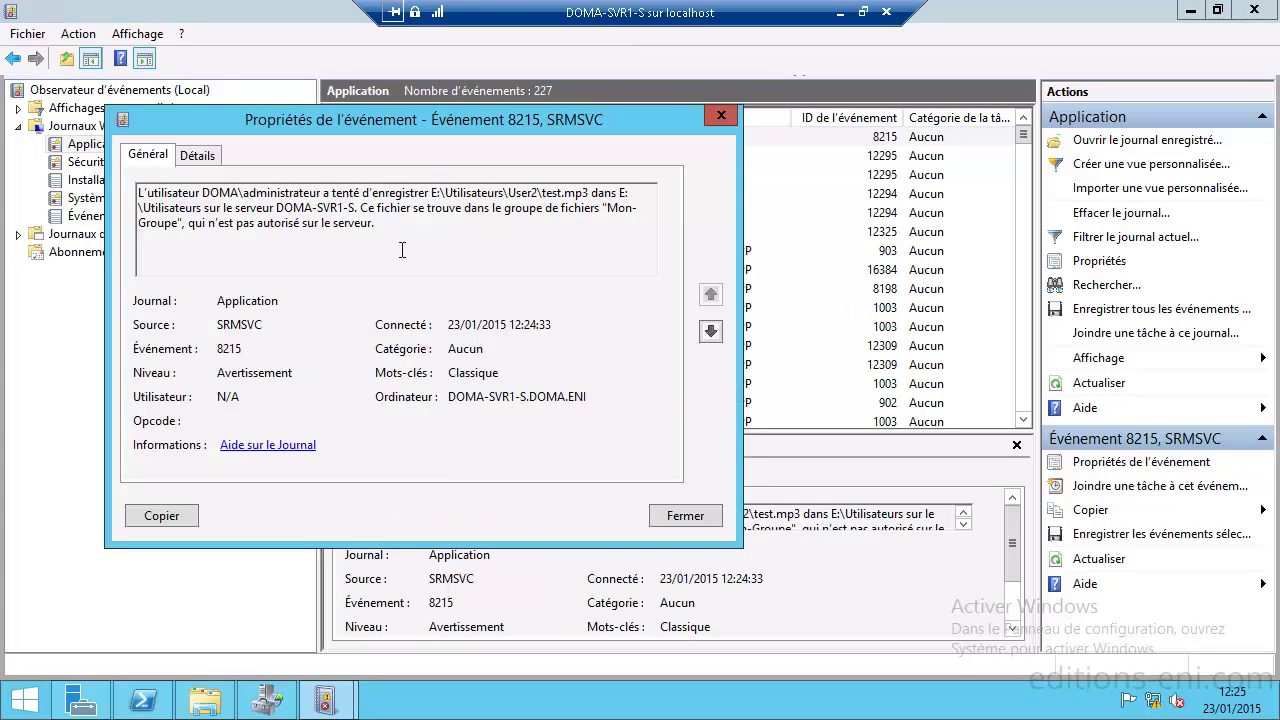
{"action": "left_click", "coordinate": [684, 515]}
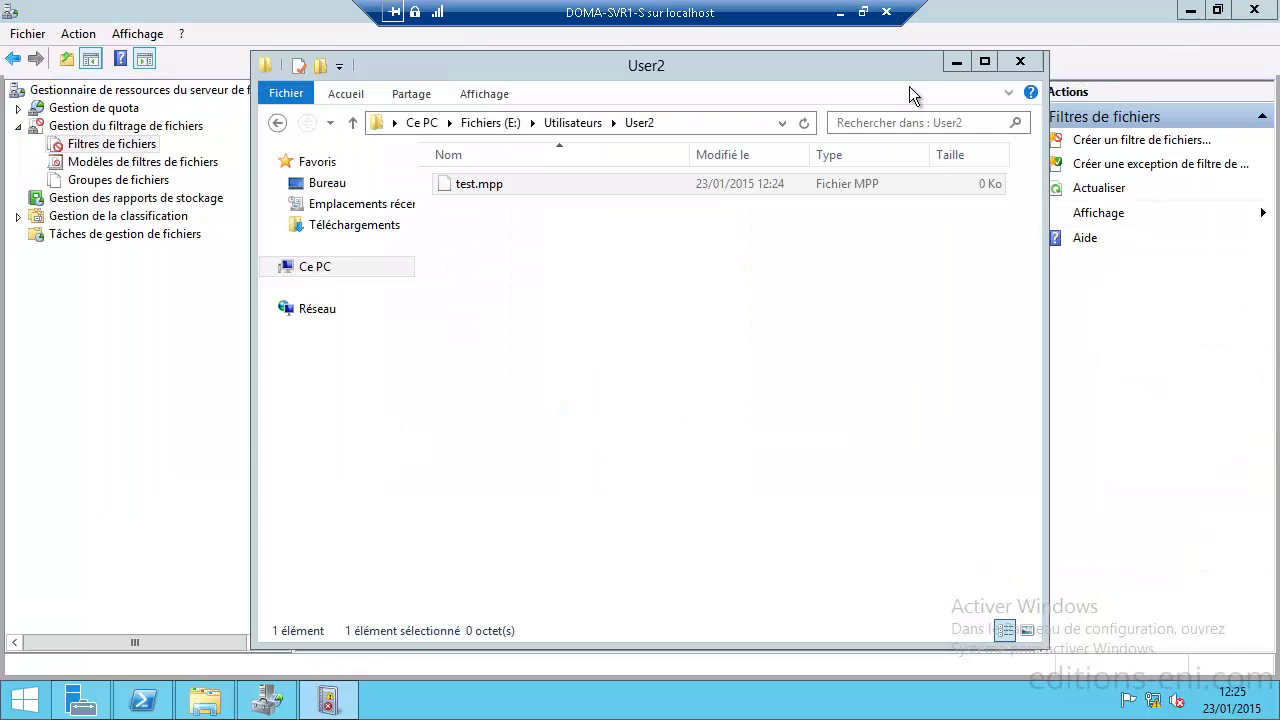
- In storage reports management, start generating reports immediately and include only the Fichiers volumineux report
{"action": "left_click", "coordinate": [953, 66]}
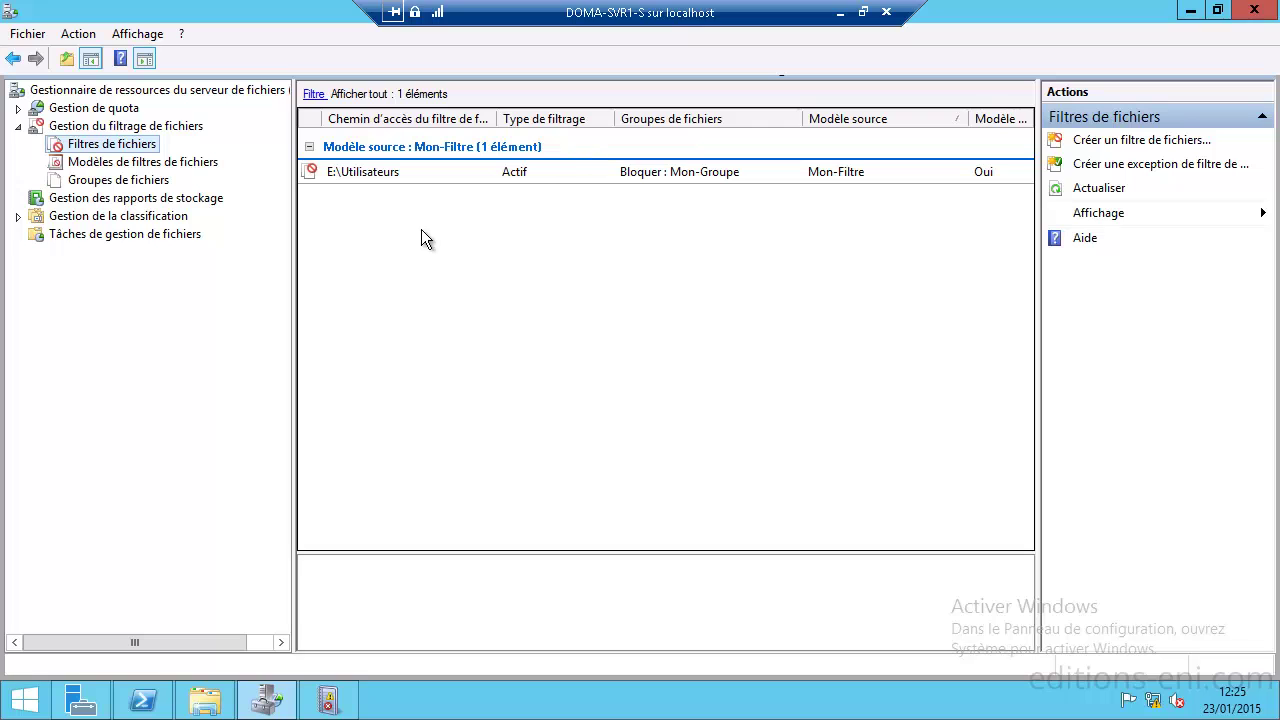
{"action": "left_click", "coordinate": [134, 198]}
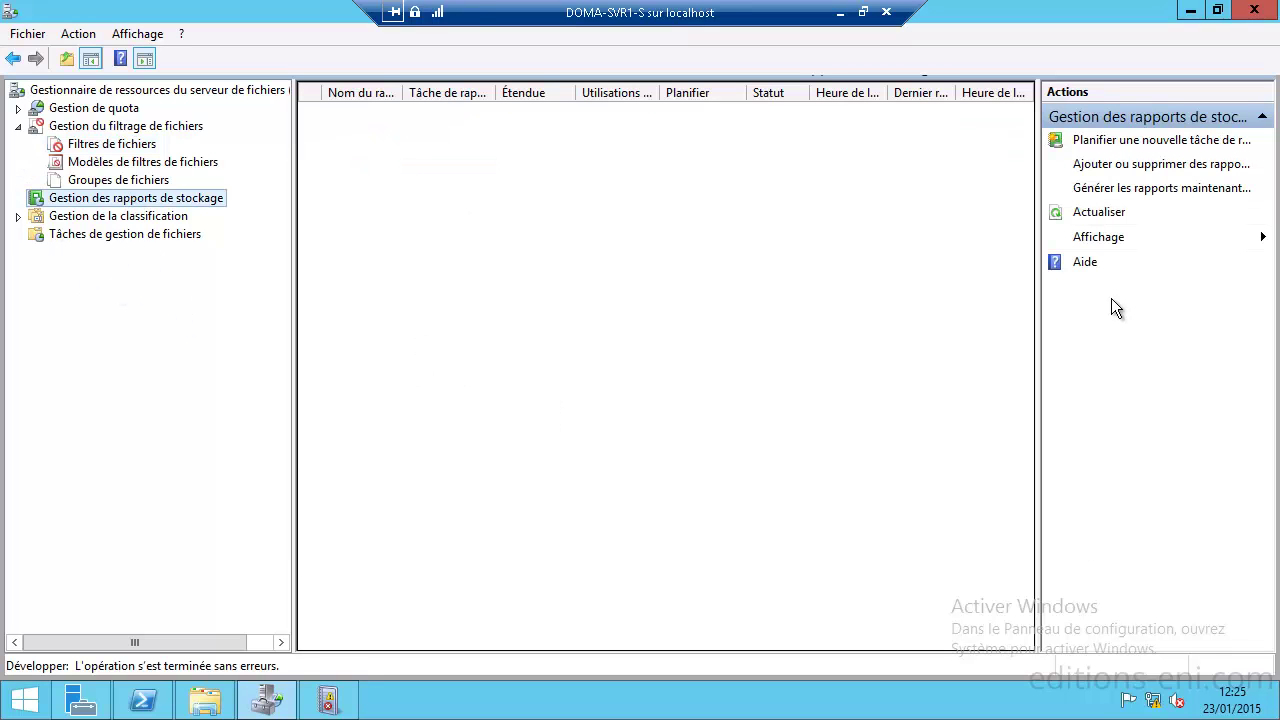
{"action": "left_click", "coordinate": [1178, 194]}
{"action": "left_click_drag", "start_coordinate": [639, 86], "coordinate": [561, 77]}
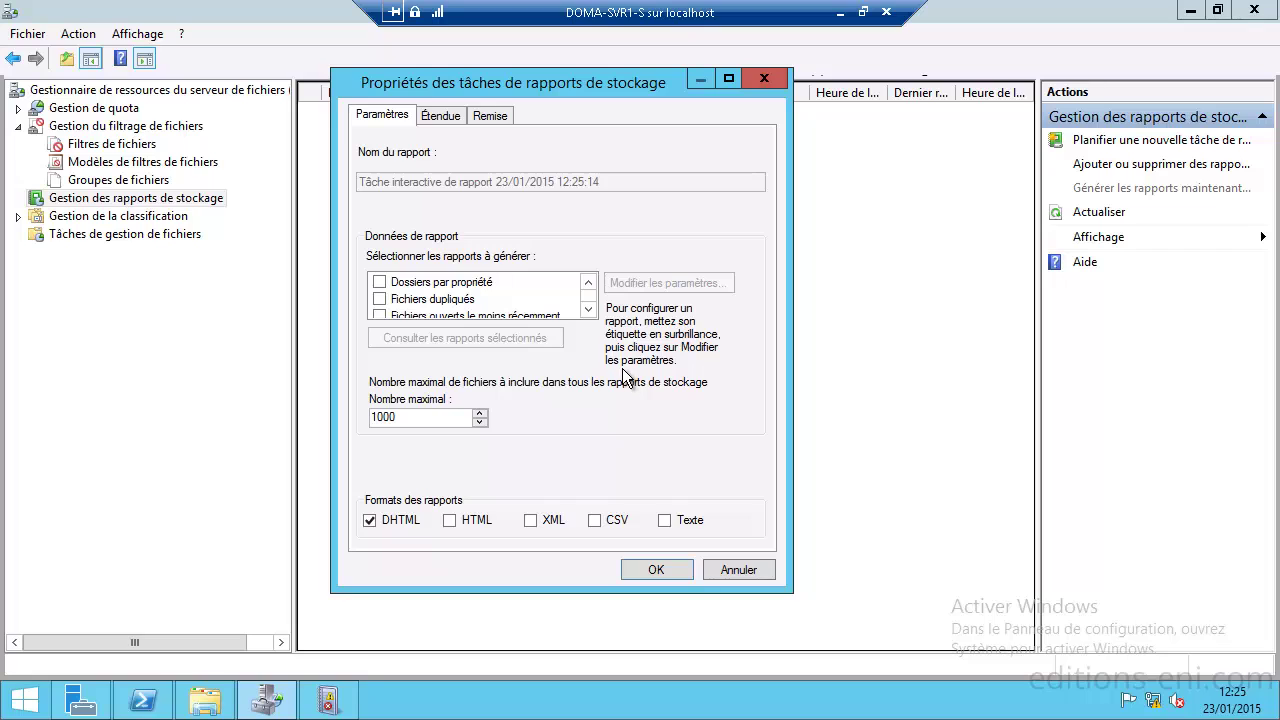
{"action": "left_click", "coordinate": [589, 311]}
{"action": "left_click", "coordinate": [589, 311]}
{"action": "left_click", "coordinate": [589, 311]}
{"action": "left_click", "coordinate": [589, 311]}
{"action": "left_click", "coordinate": [589, 311]}
{"action": "left_click", "coordinate": [589, 311]}
{"action": "left_click", "coordinate": [380, 299]}
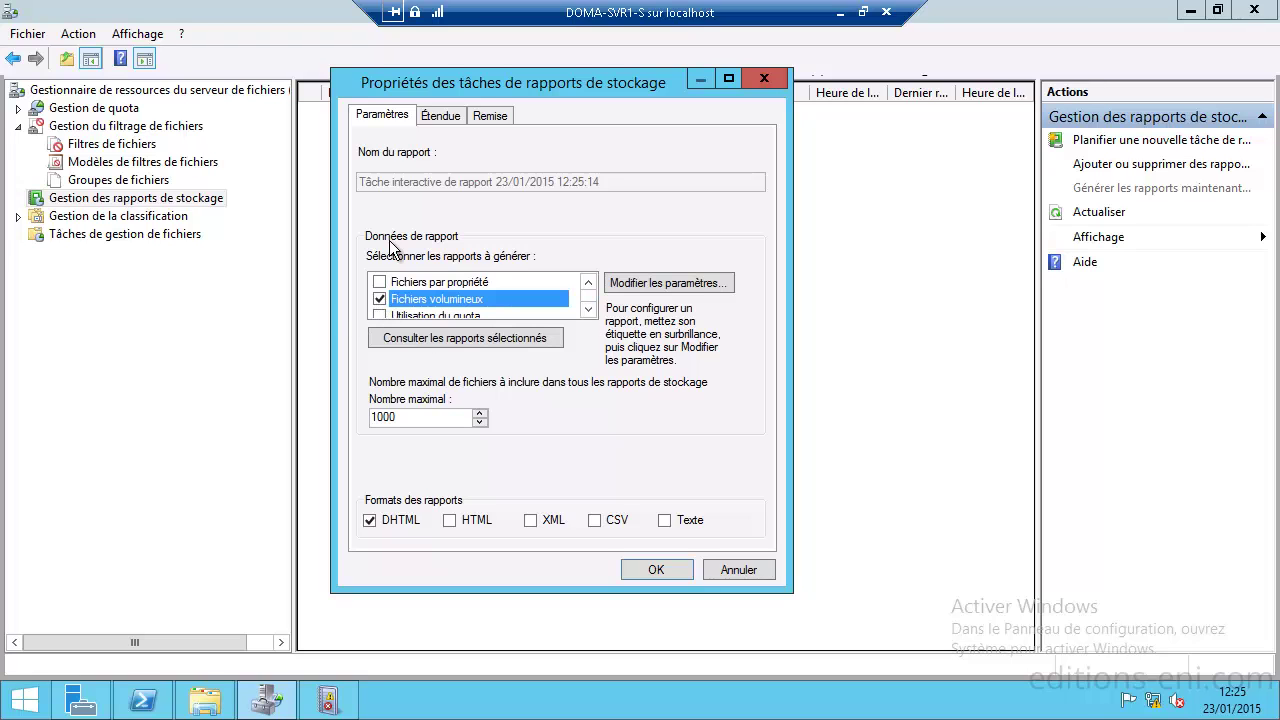
- Set the minimum file size of the Fichiers volumineux report to 30 Mo
{"action": "left_click", "coordinate": [690, 283]}
{"action": "left_click", "coordinate": [343, 295]}
{"action": "left_click", "coordinate": [346, 296]}
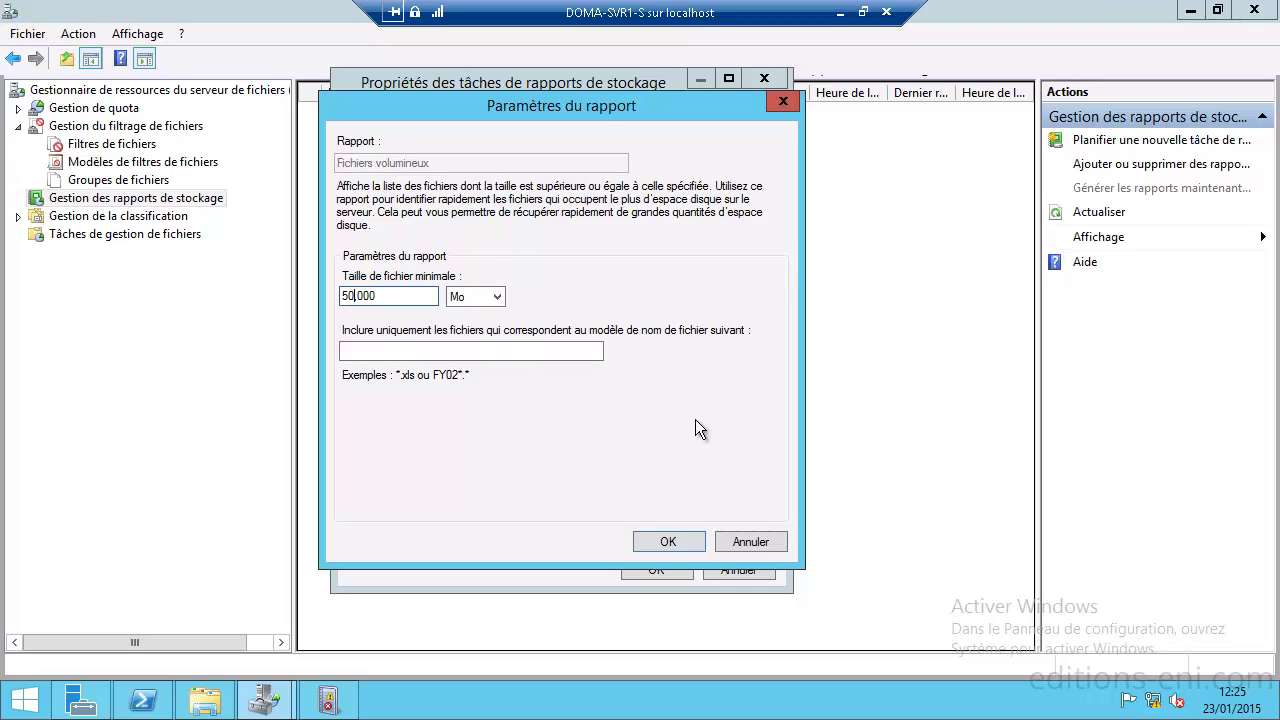
{"action": "type", "text": "30"}
{"action": "left_click", "coordinate": [666, 538]}
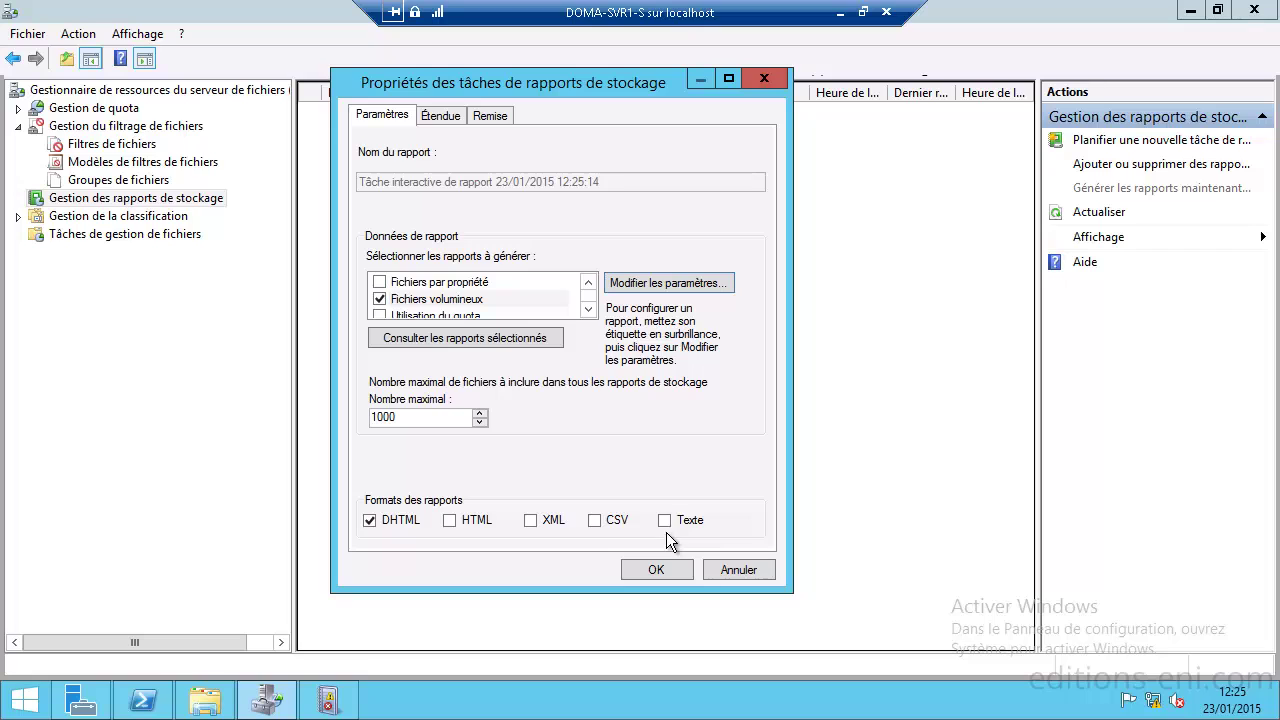
- Add the Fichiers (E:) volume to the scope of the storage report task
{"action": "left_click", "coordinate": [439, 114]}
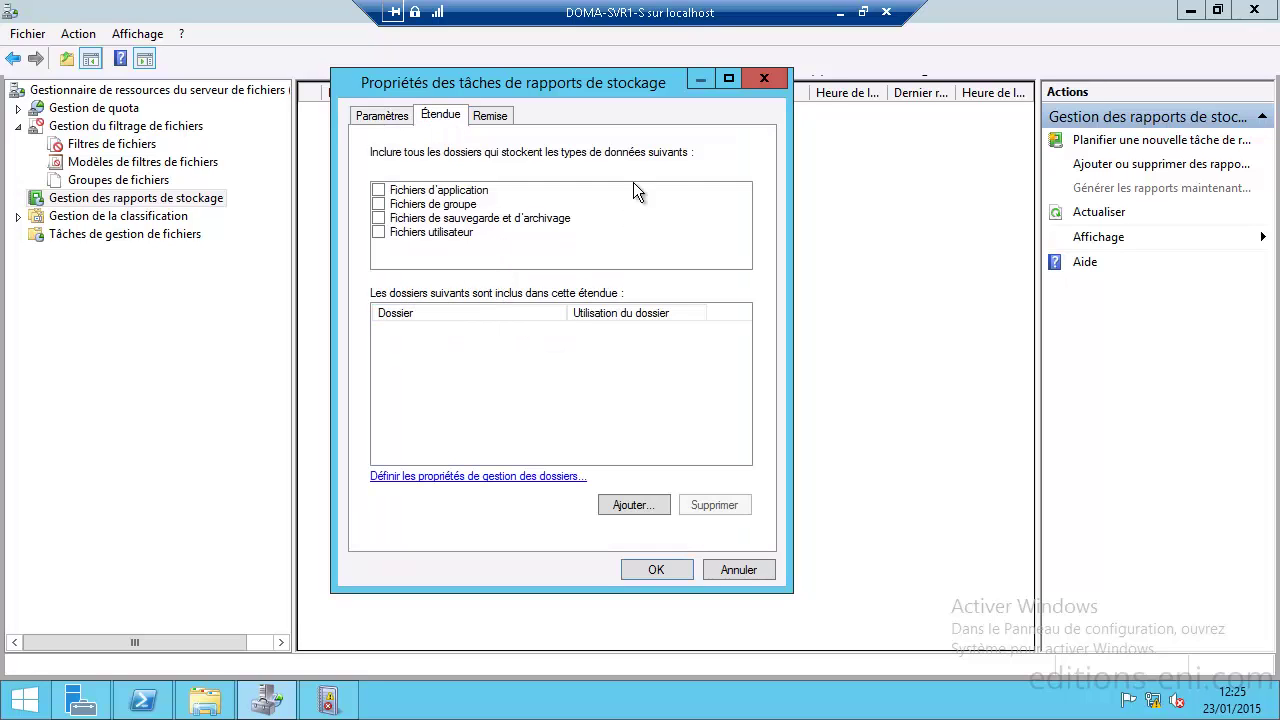
{"action": "left_click", "coordinate": [500, 118]}
{"action": "left_click", "coordinate": [843, 432]}
{"action": "left_click", "coordinate": [646, 507]}
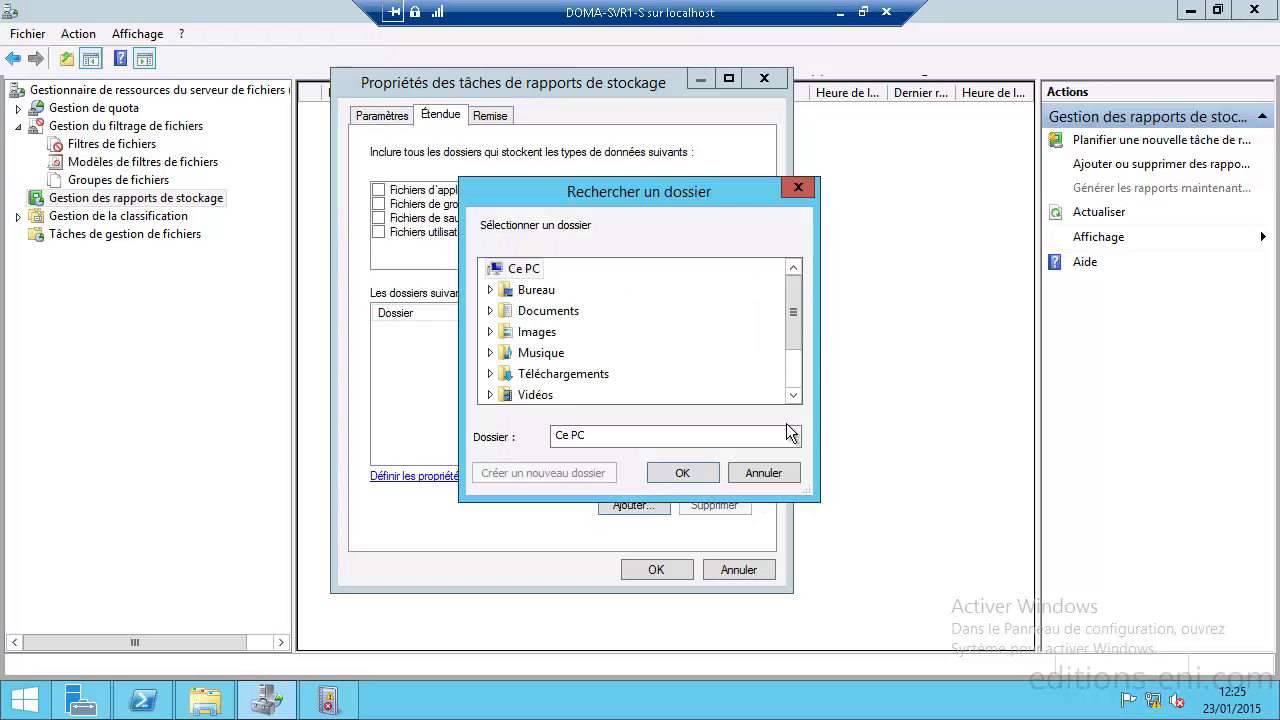
{"action": "scroll", "coordinate": [800, 380], "scroll_direction": "down", "scroll_amount": 1}
{"action": "left_click", "coordinate": [490, 374]}
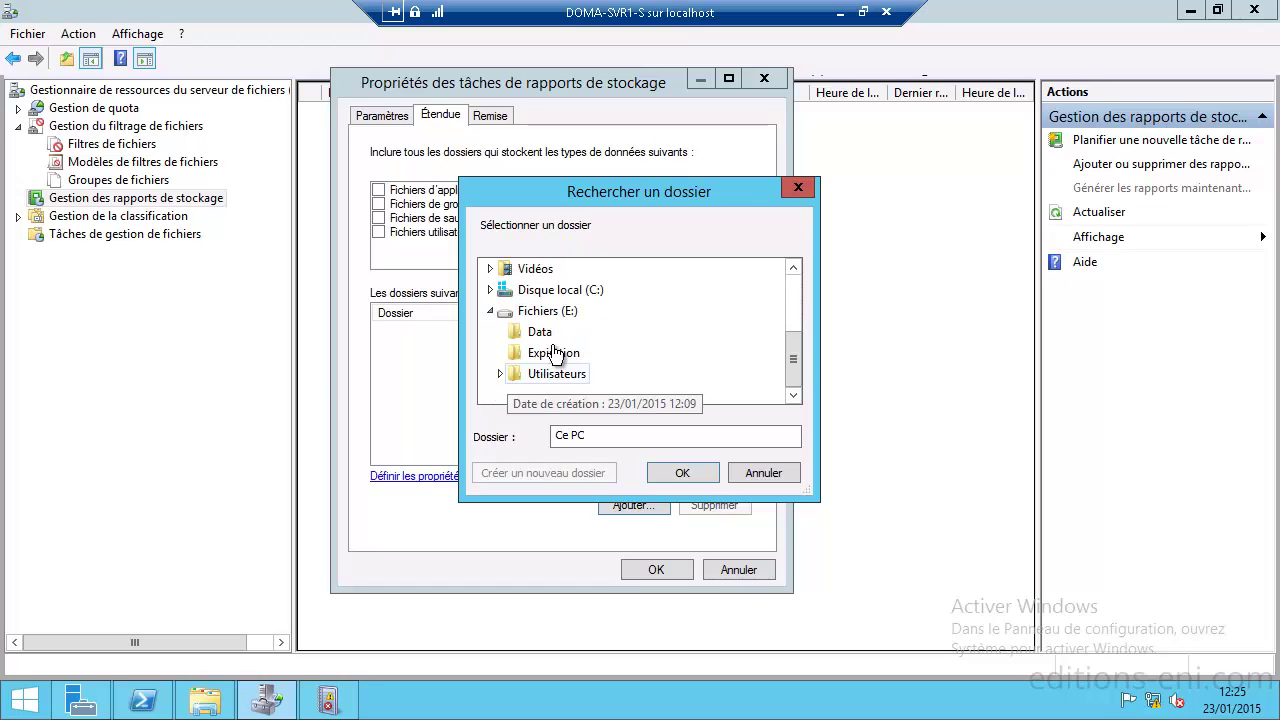
{"action": "left_click", "coordinate": [547, 310]}
{"action": "left_click", "coordinate": [682, 472]}
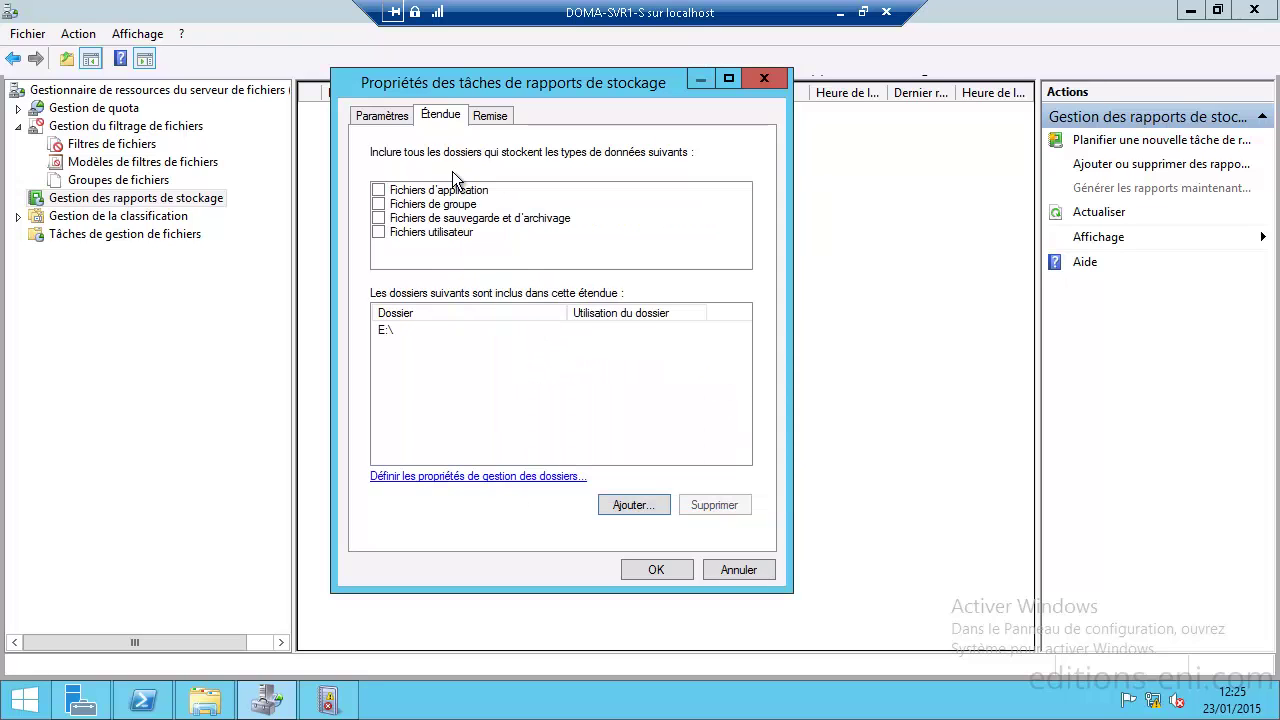
- Generate the storage report, waiting for generation to finish before it is displayed
{"action": "left_click", "coordinate": [395, 117]}
{"action": "left_click", "coordinate": [660, 567]}
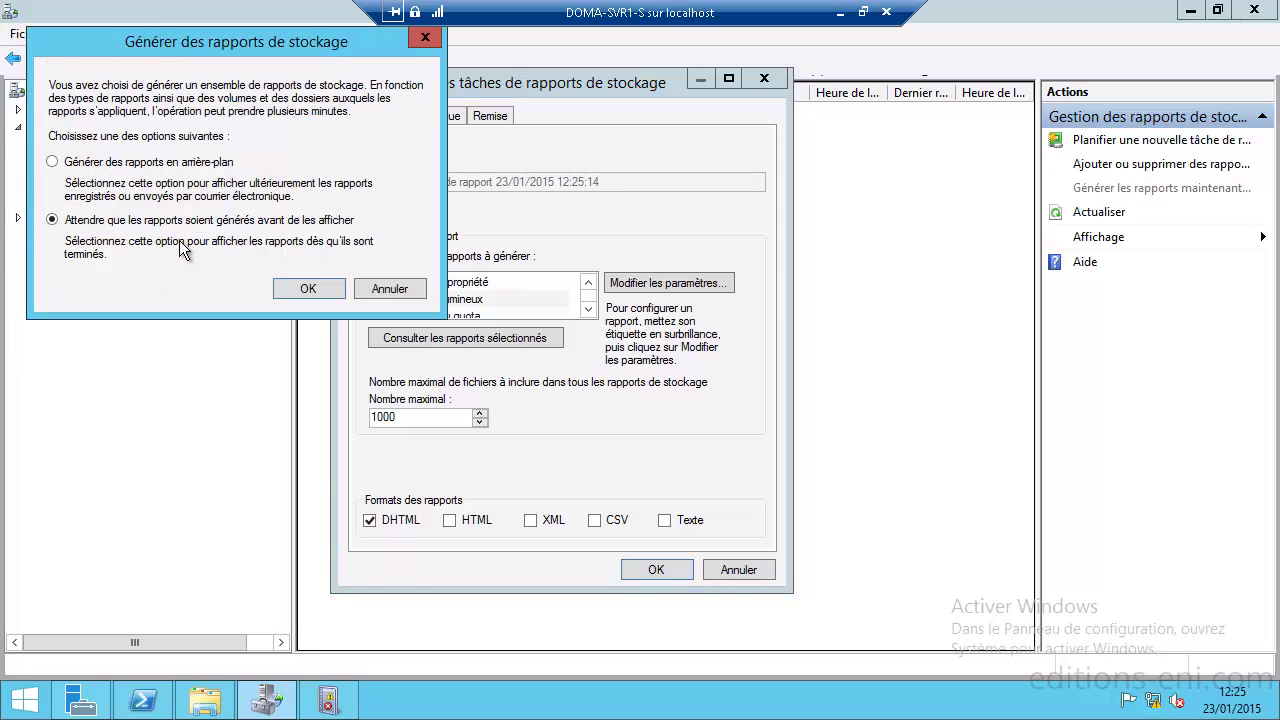
{"action": "left_click", "coordinate": [315, 287]}
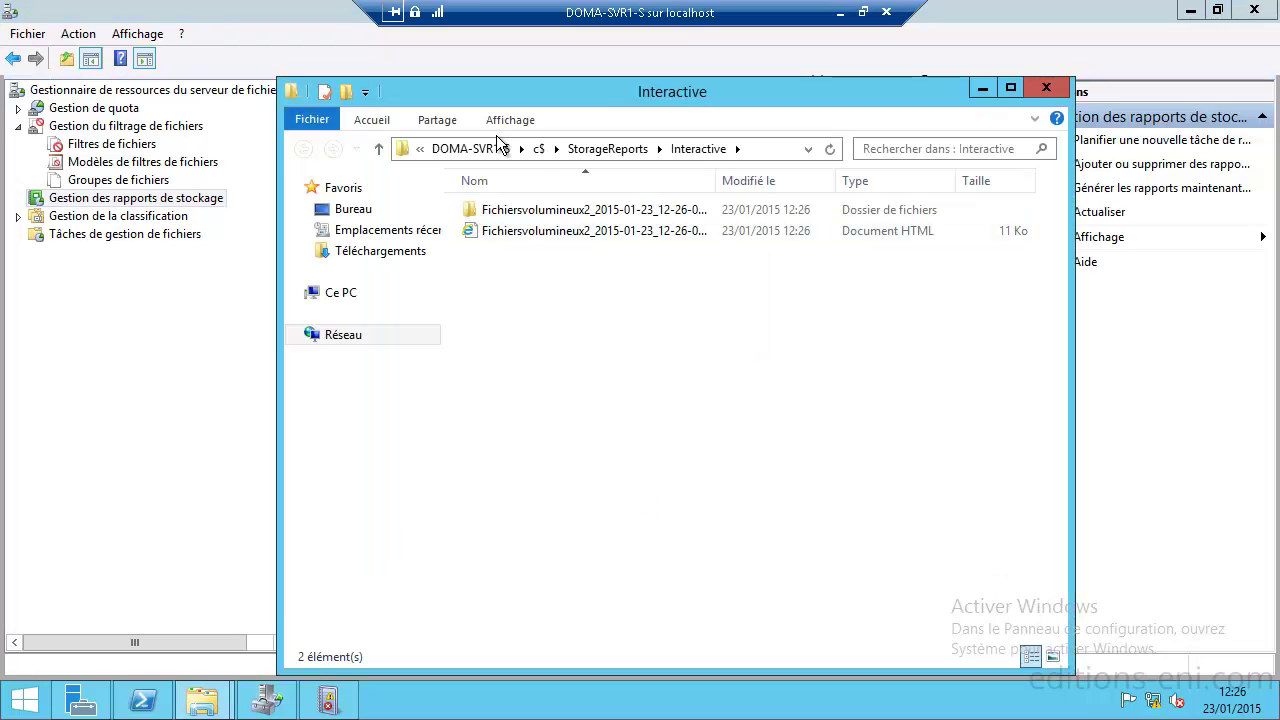
- Open the generated HTML report in Internet Explorer, dismiss the setup prompt, and view it maximized with tabs on a separate row
{"action": "double_click", "coordinate": [516, 233]}
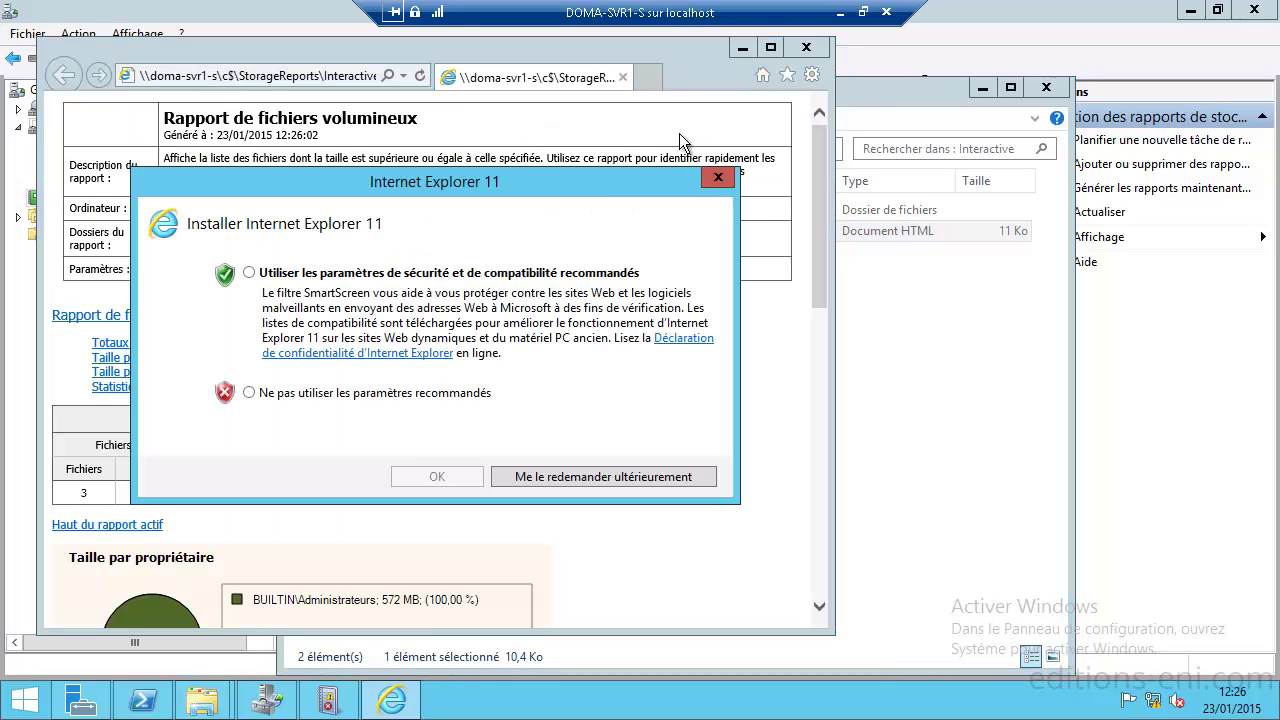
{"action": "left_click", "coordinate": [437, 477]}
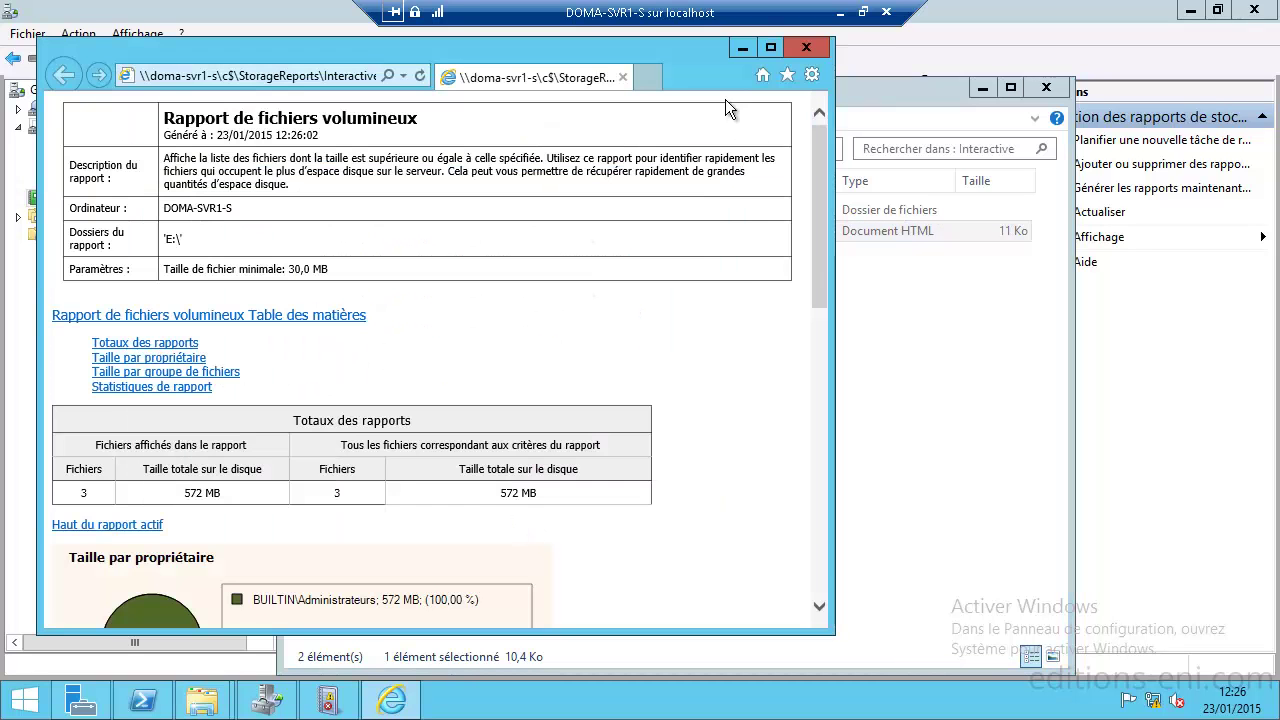
{"action": "right_click", "coordinate": [688, 70]}
{"action": "left_click", "coordinate": [760, 127]}
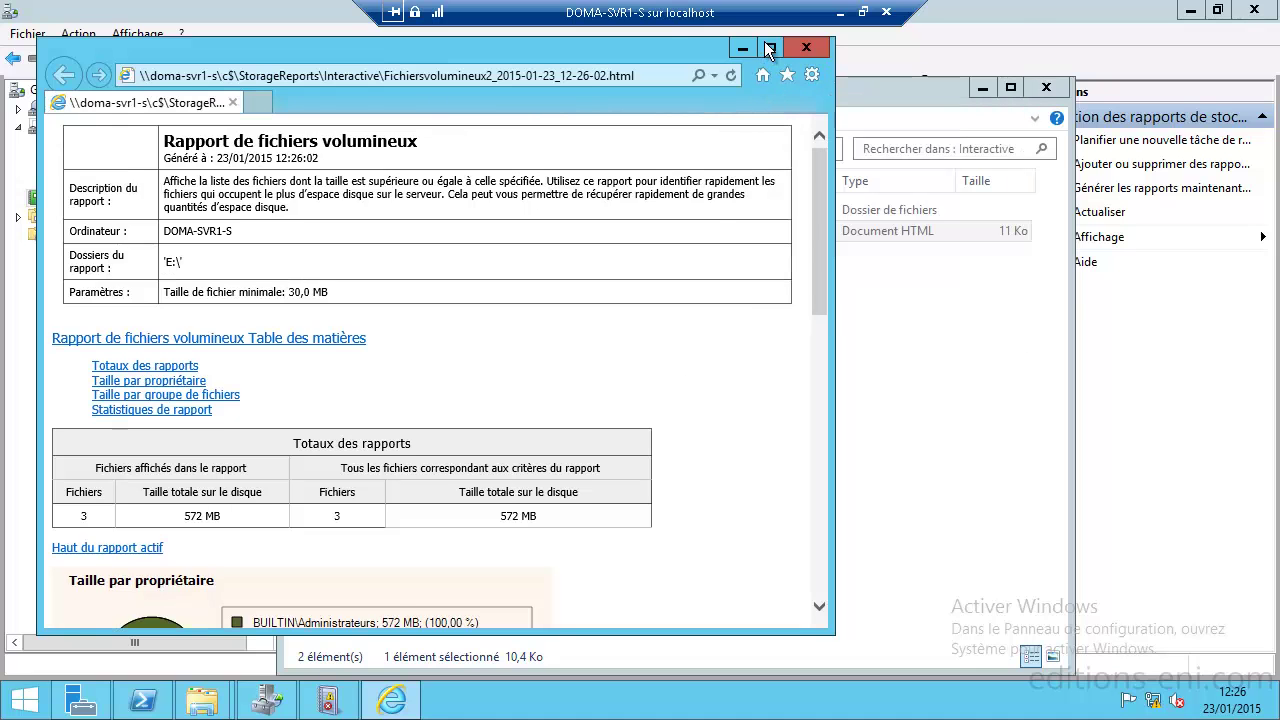
{"action": "left_click", "coordinate": [770, 47]}
{"action": "scroll", "coordinate": [684, 335], "scroll_direction": "down", "scroll_amount": 7}
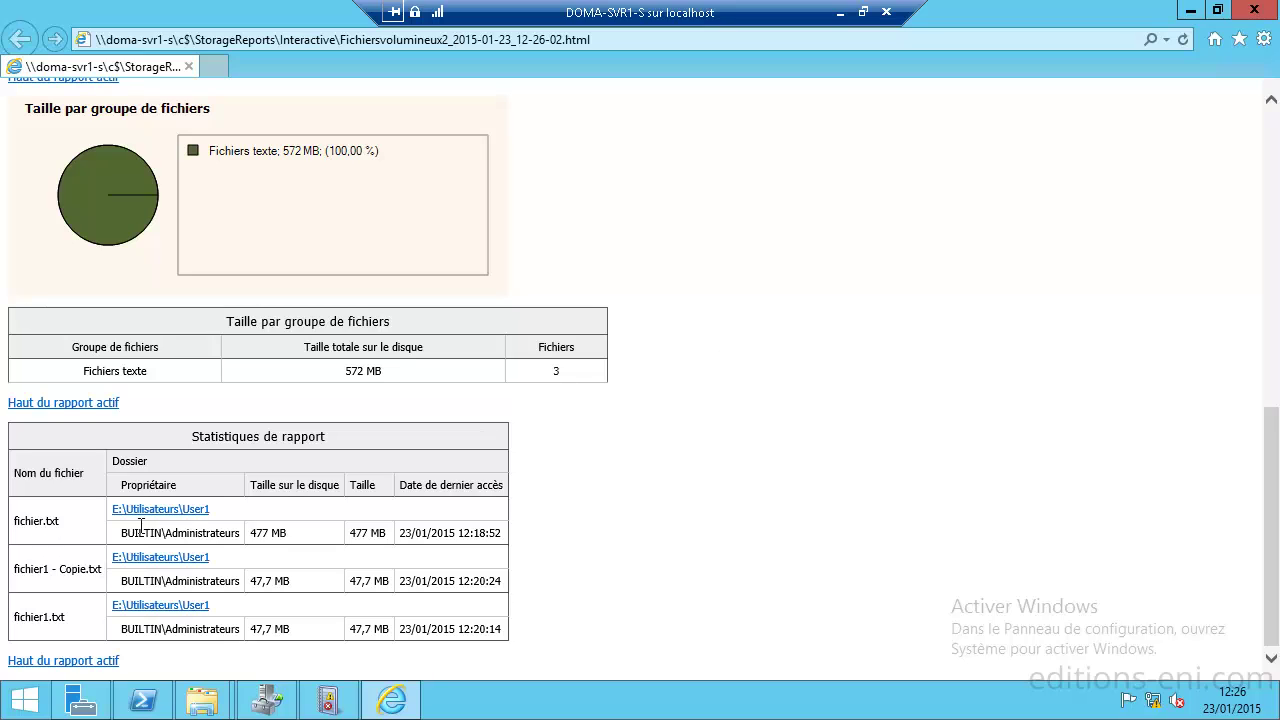
- View the E:\Utilisateurs\User1 folder through the report's fichier.txt entry, and close the report and the Interactive folder
{"action": "left_click", "coordinate": [180, 512]}
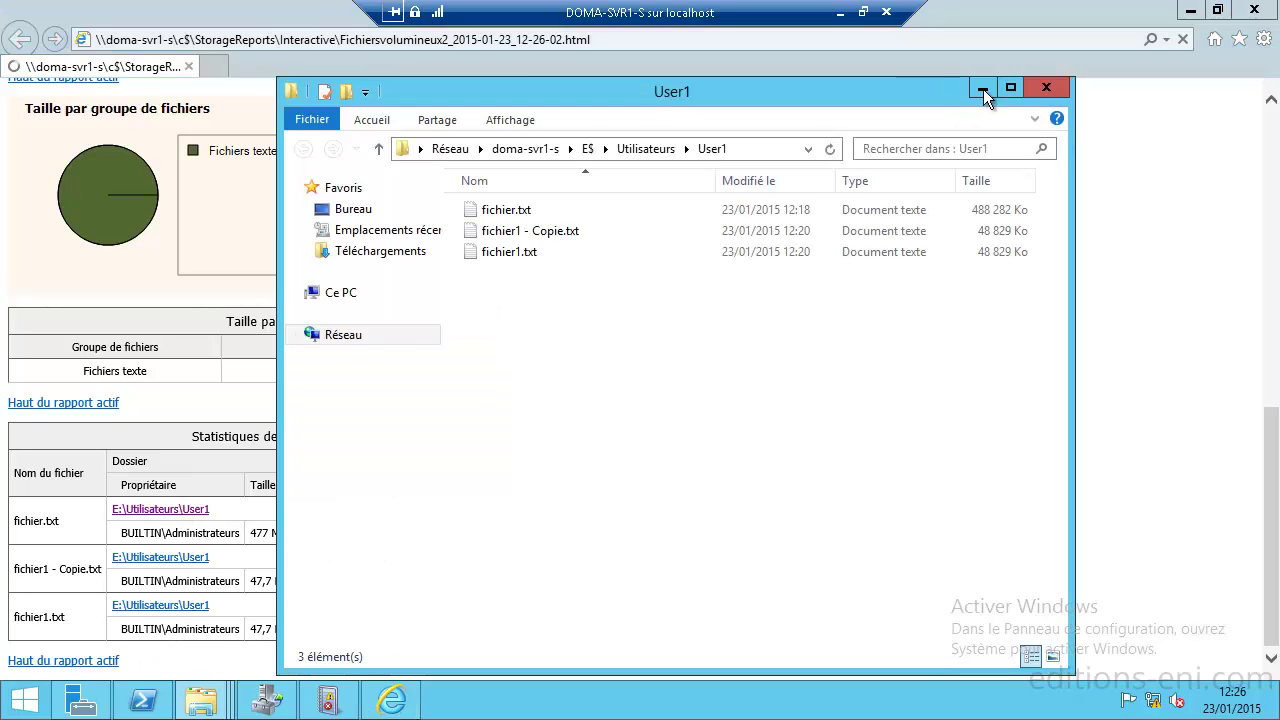
{"action": "left_click", "coordinate": [983, 89]}
{"action": "scroll", "coordinate": [400, 420], "scroll_direction": "up", "scroll_amount": 10}
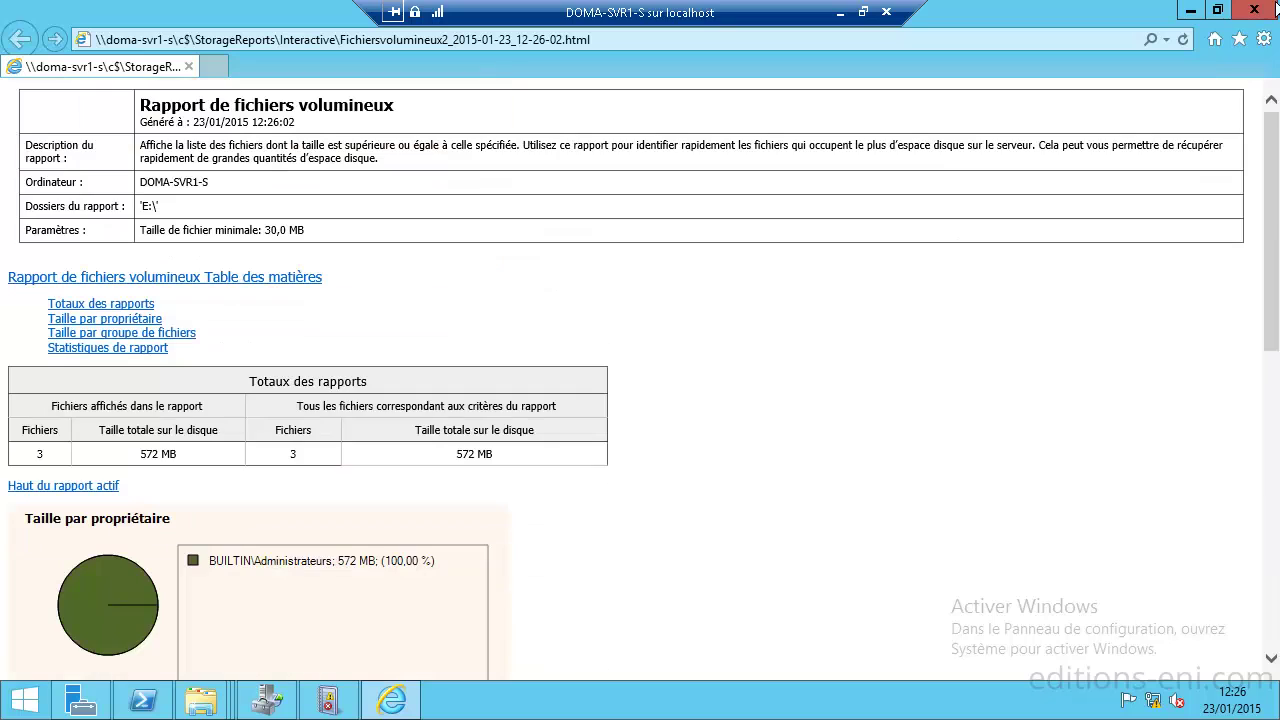
{"action": "left_click", "coordinate": [1268, 9]}
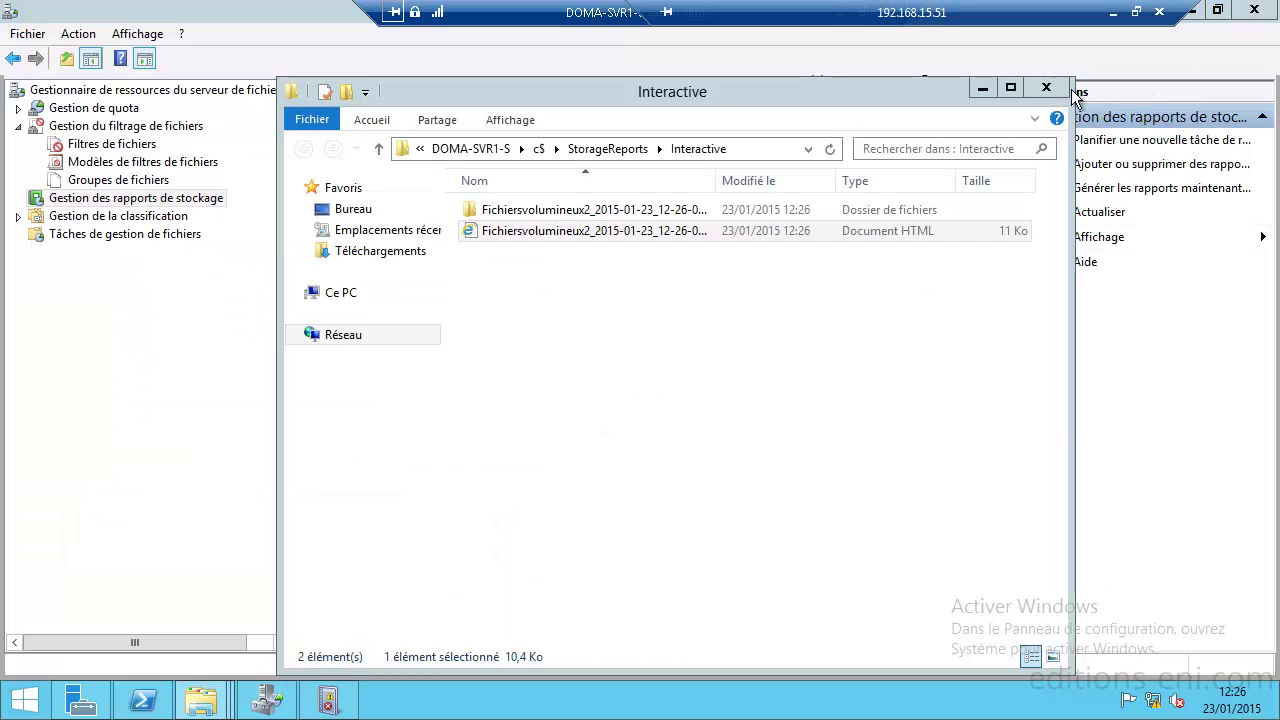
{"action": "left_click", "coordinate": [1046, 88]}
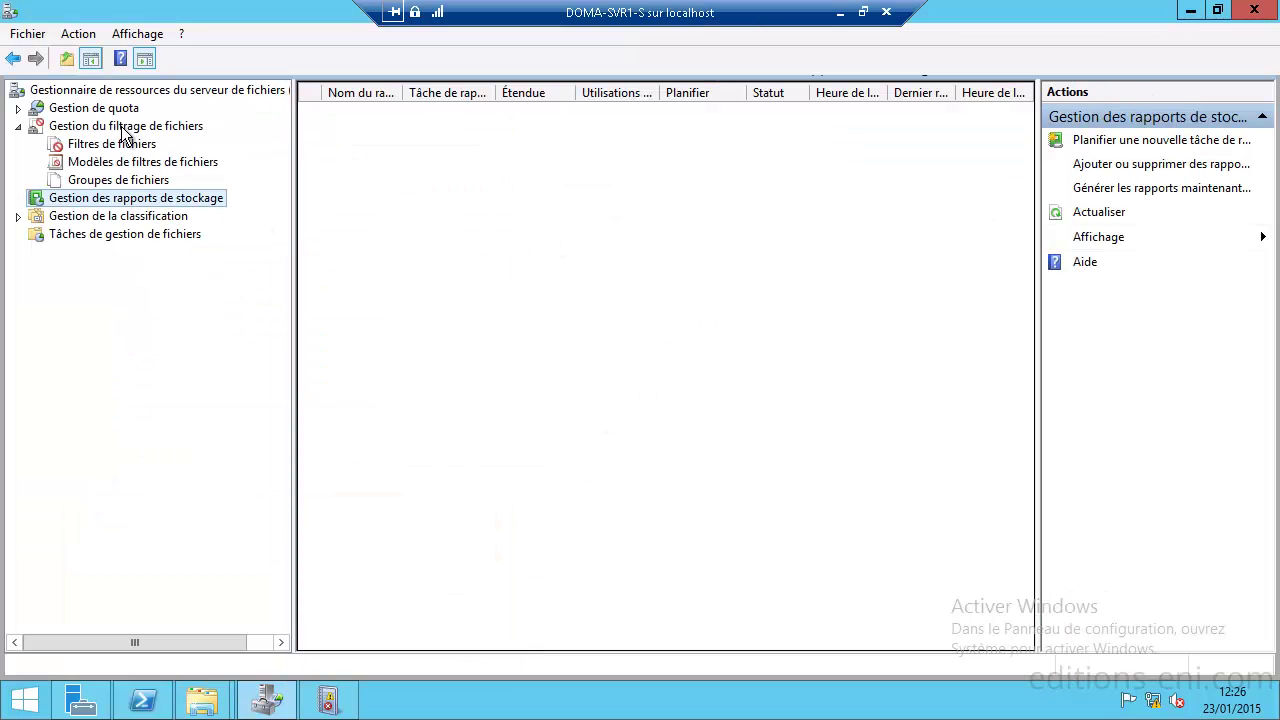
{"action": "left_click", "coordinate": [18, 108]}
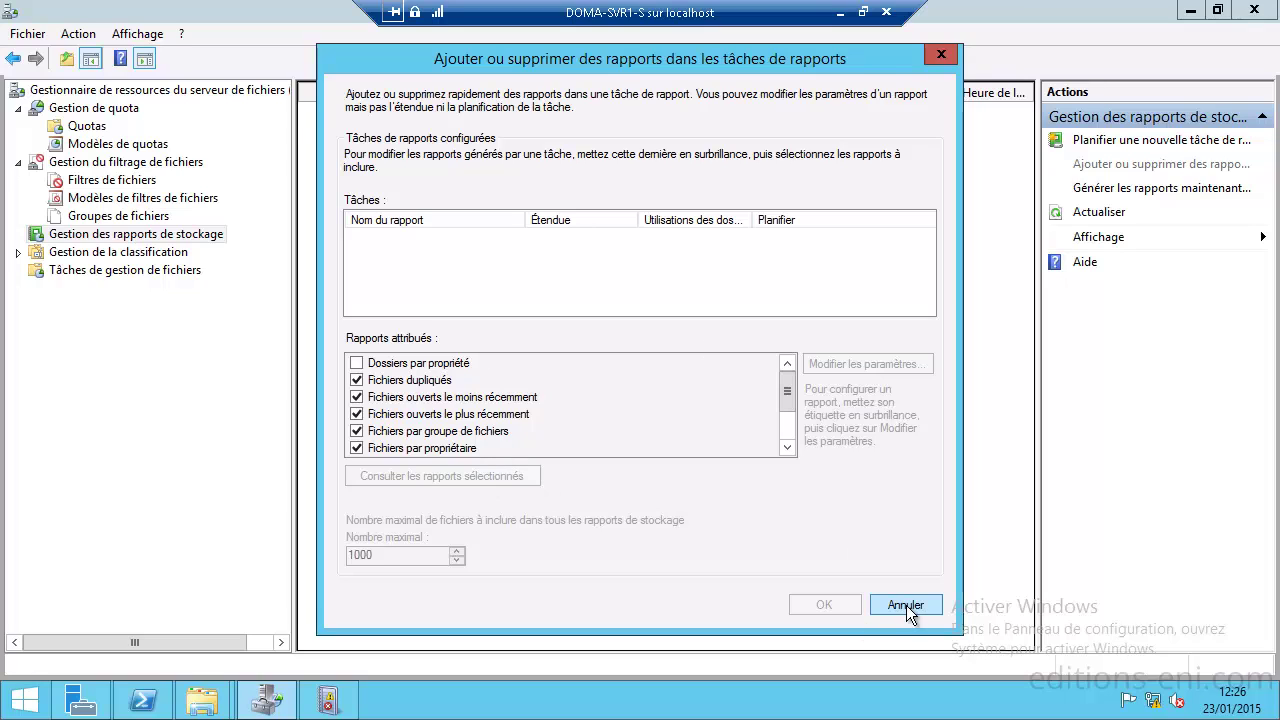
{"action": "left_click", "coordinate": [906, 605]}
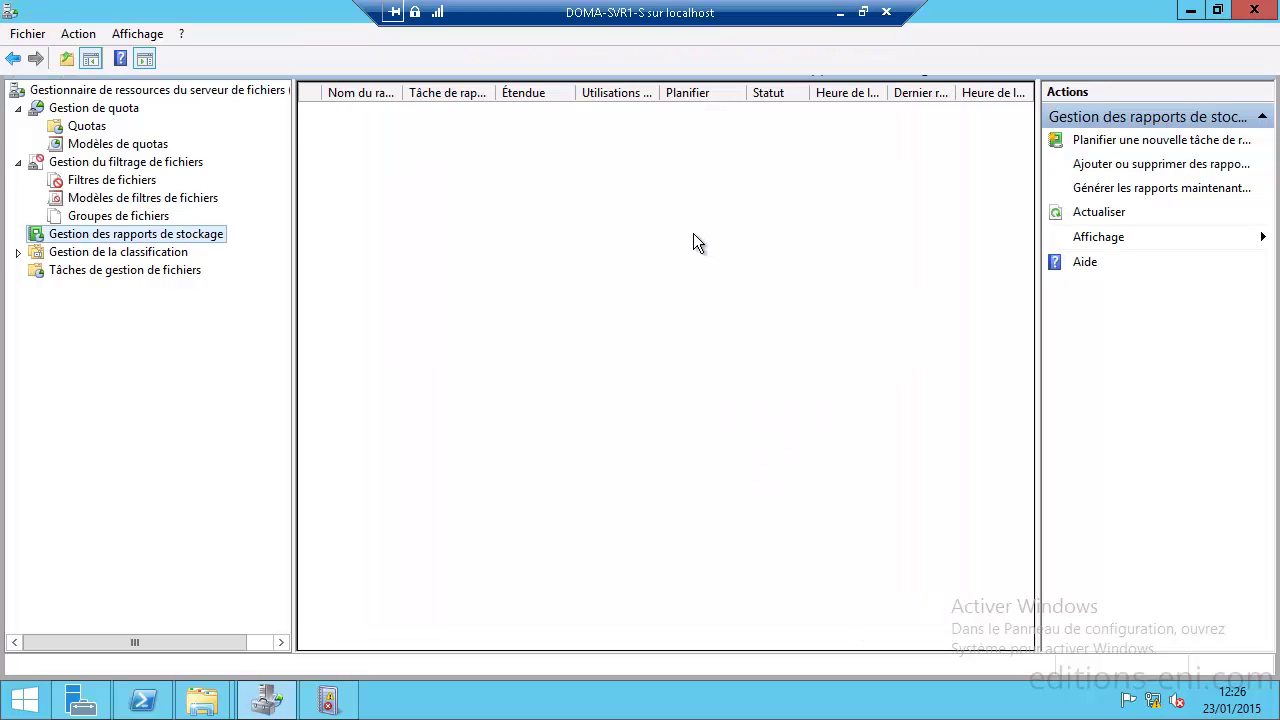
{"action": "left_click", "coordinate": [120, 268]}
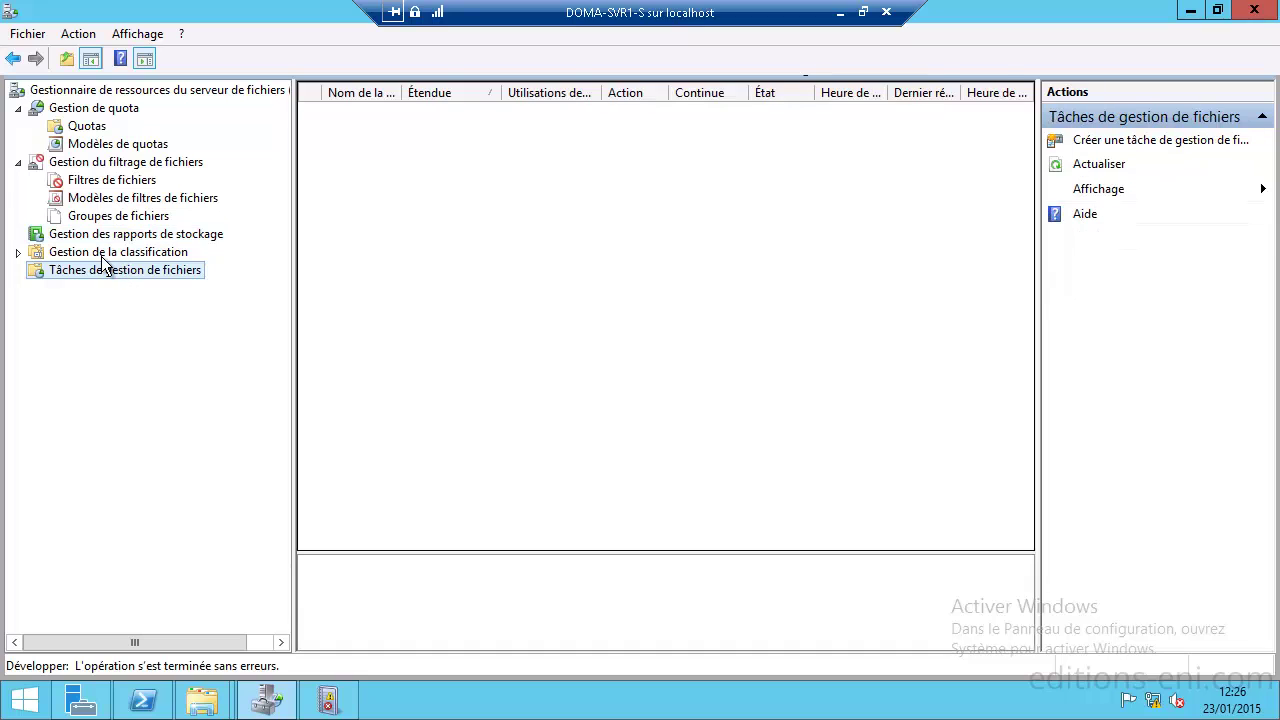
{"action": "left_click", "coordinate": [103, 256]}
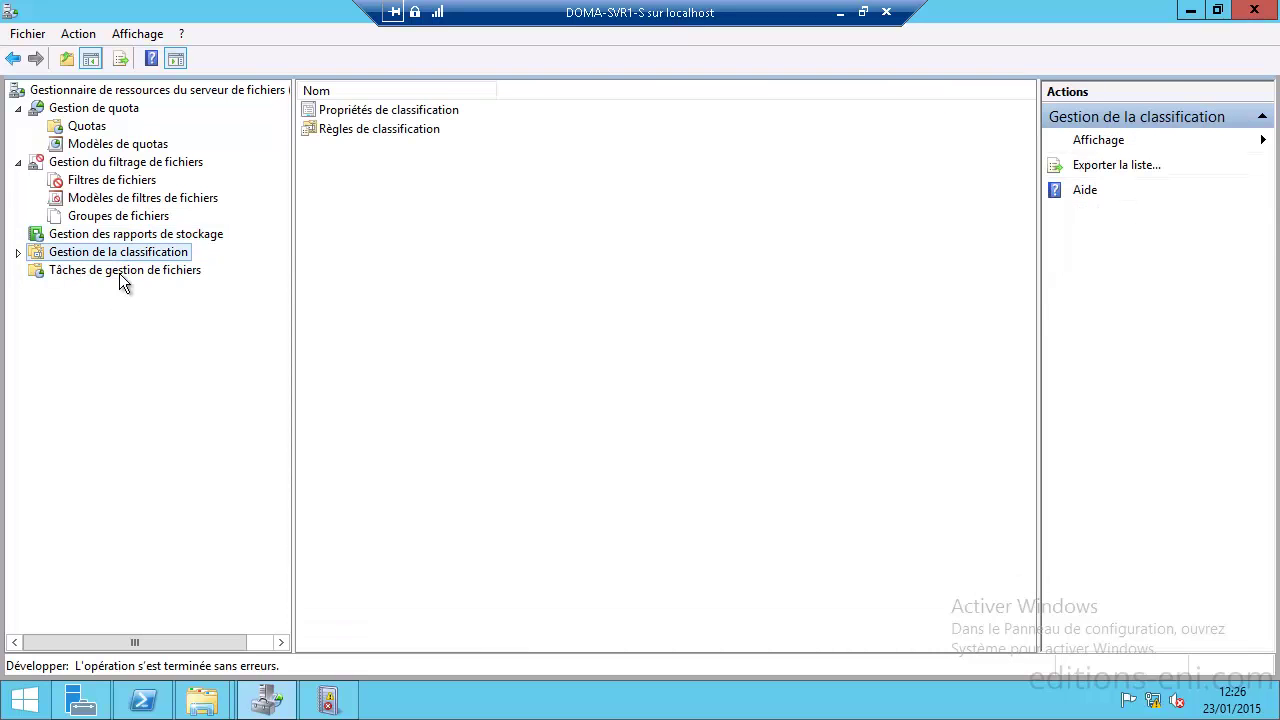
- Create a file management task named Archivage
{"action": "left_click", "coordinate": [126, 272]}
{"action": "right_click", "coordinate": [128, 270]}
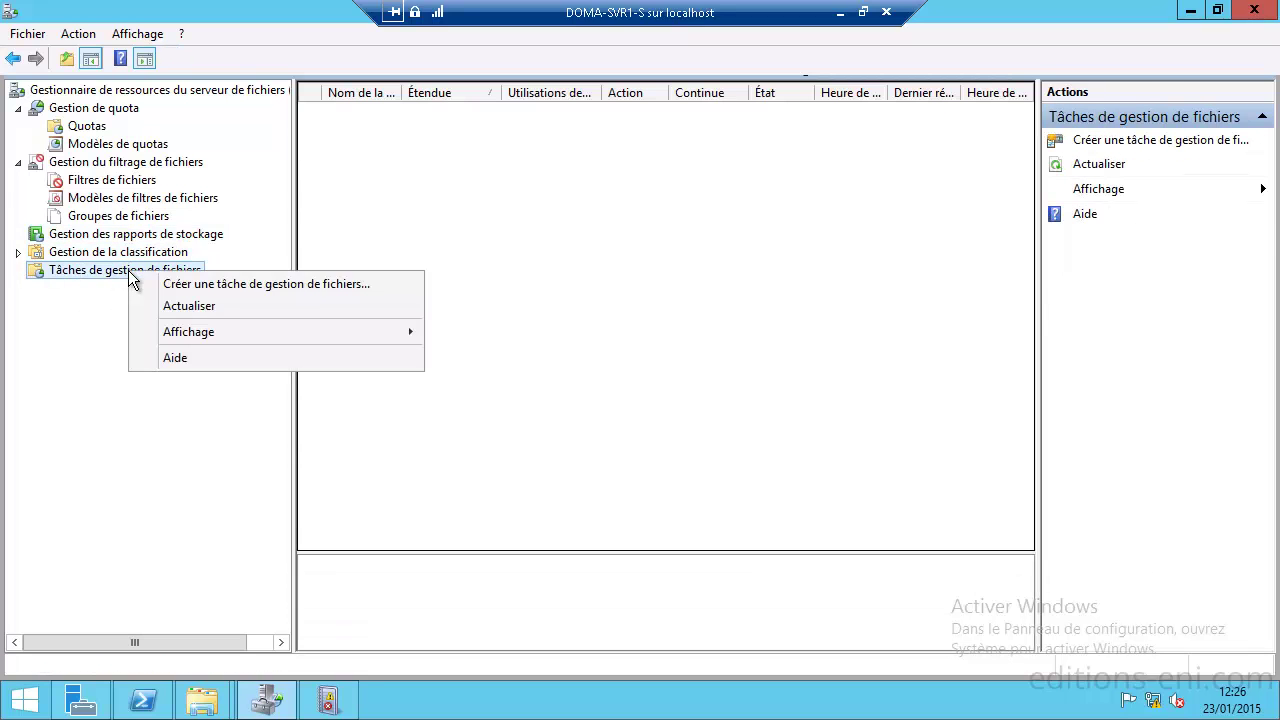
{"action": "left_click", "coordinate": [342, 285]}
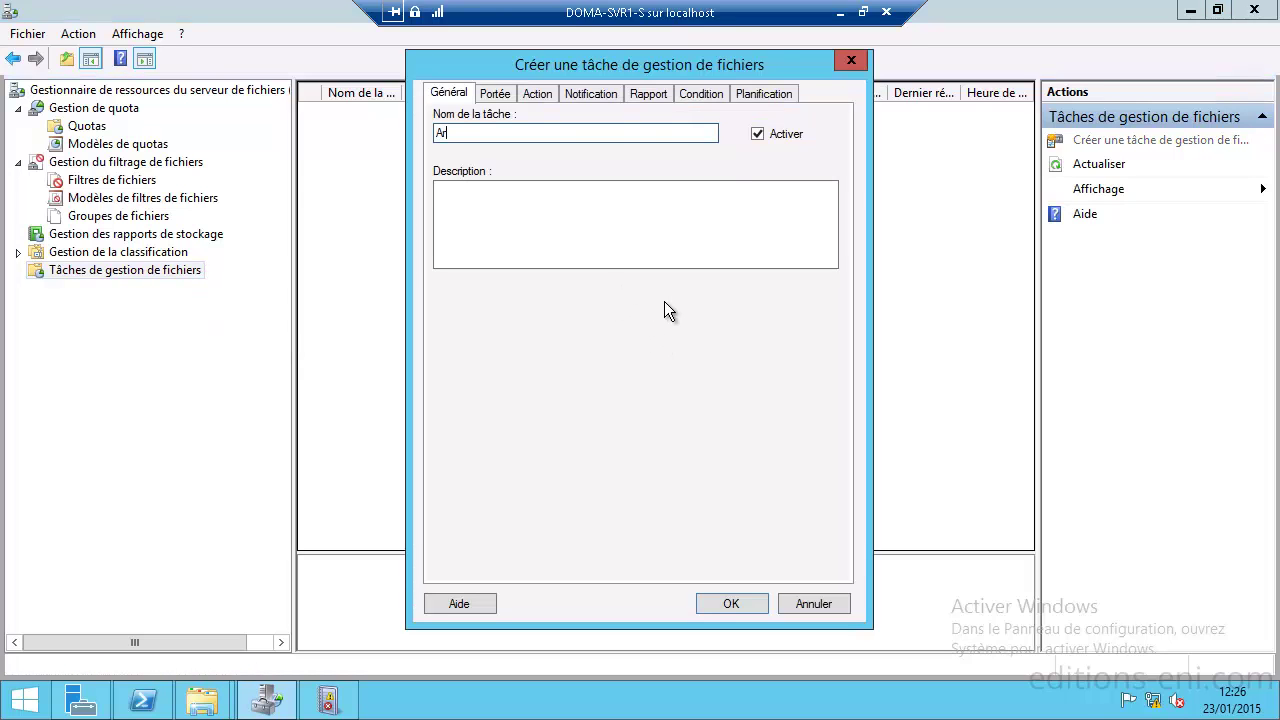
{"action": "type", "text": "Archivage"}
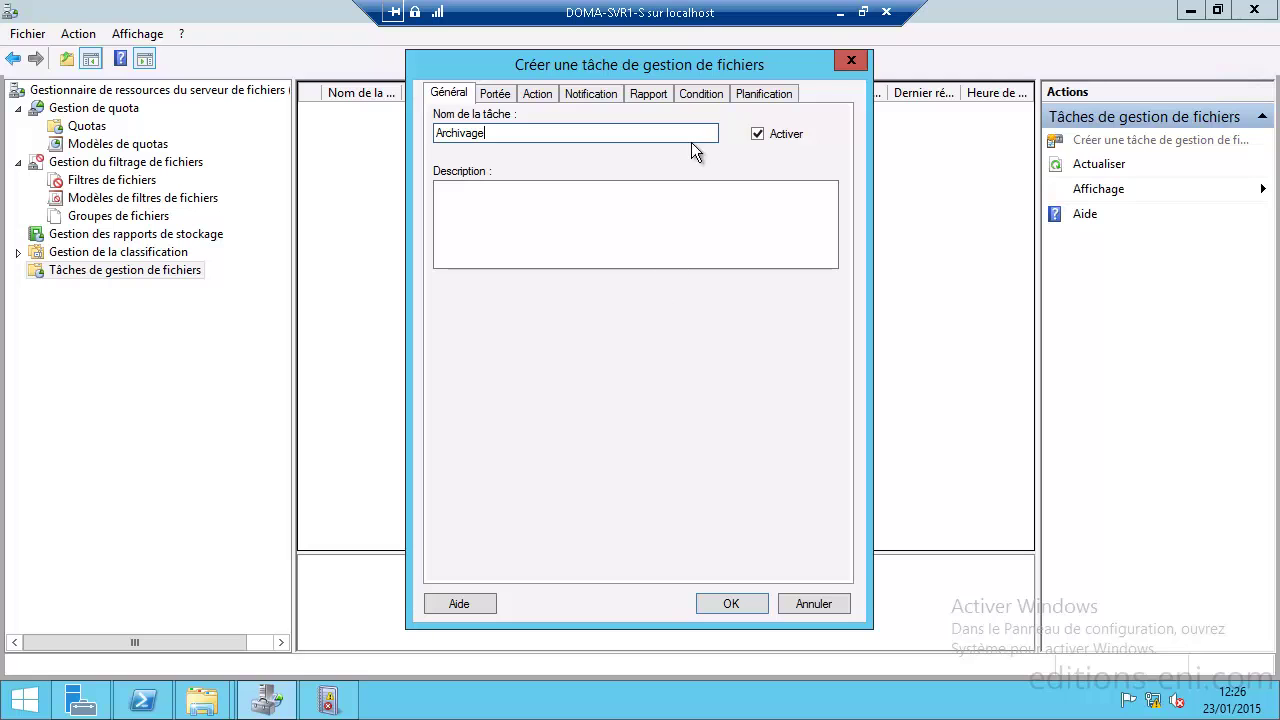
- Add the Fichiers (E:) volume to the scope of the Archivage task
{"action": "left_click", "coordinate": [500, 95]}
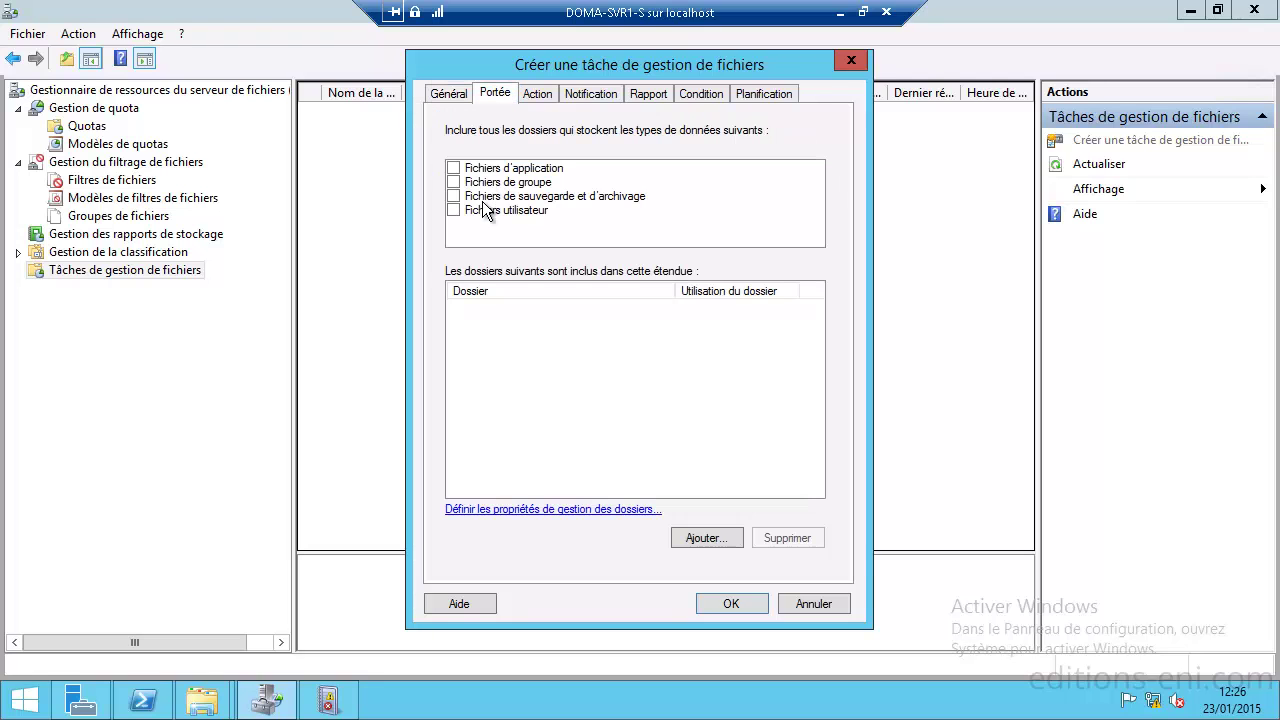
{"action": "left_click", "coordinate": [702, 535]}
{"action": "left_click", "coordinate": [793, 380]}
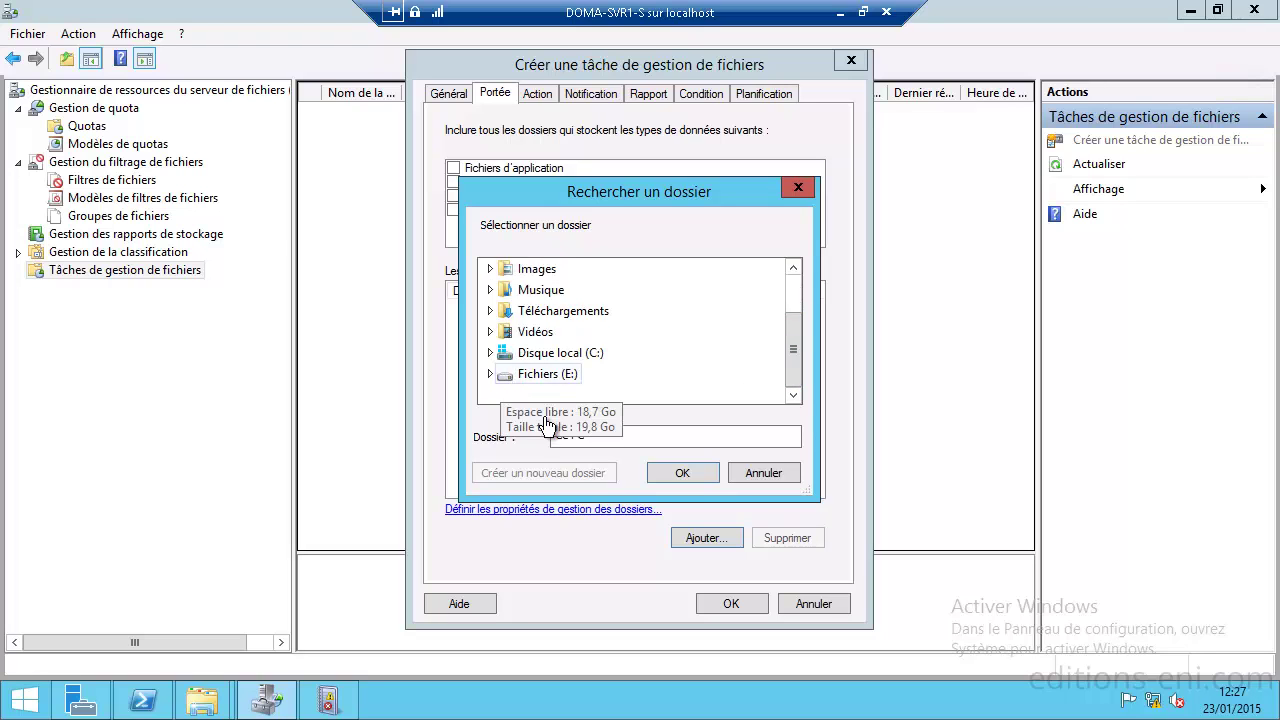
{"action": "left_click", "coordinate": [548, 374]}
{"action": "left_click", "coordinate": [688, 476]}
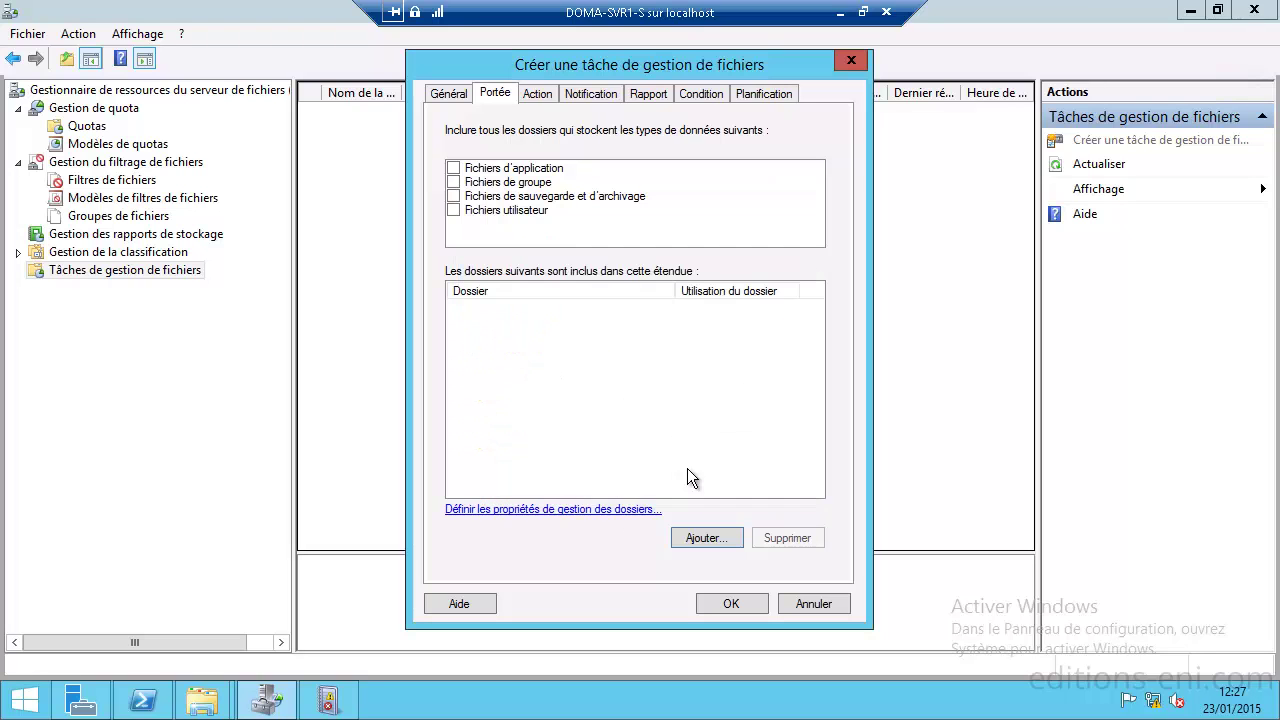
- Set the task's file expiration directory to E:\Expiration
{"action": "left_click", "coordinate": [537, 94]}
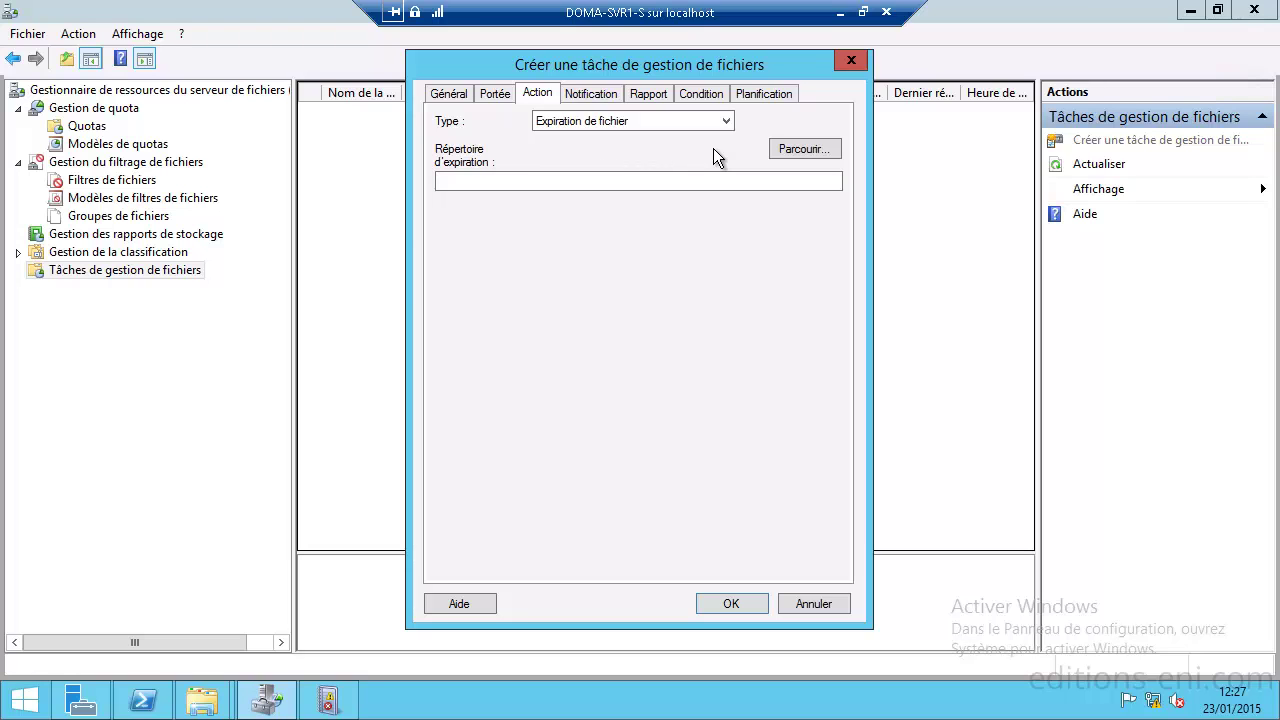
{"action": "left_click", "coordinate": [810, 152]}
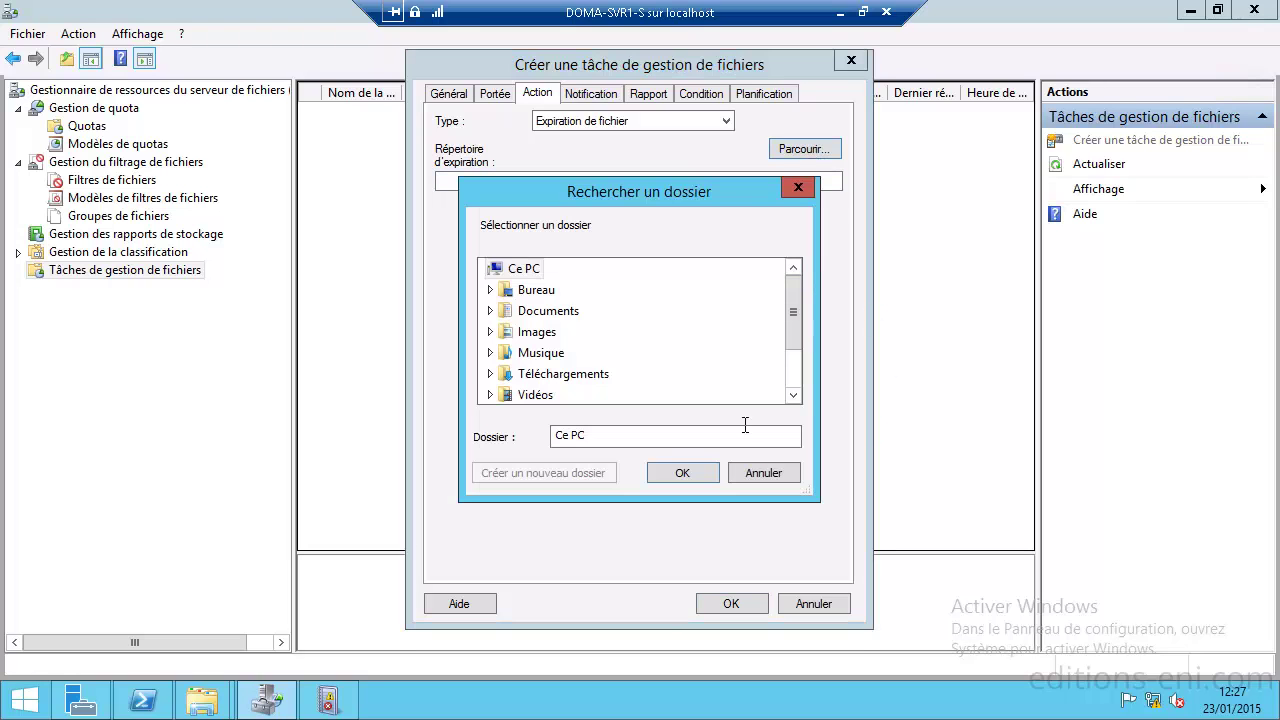
{"action": "scroll", "coordinate": [794, 380], "scroll_direction": "down", "scroll_amount": 1}
{"action": "left_click", "coordinate": [490, 373]}
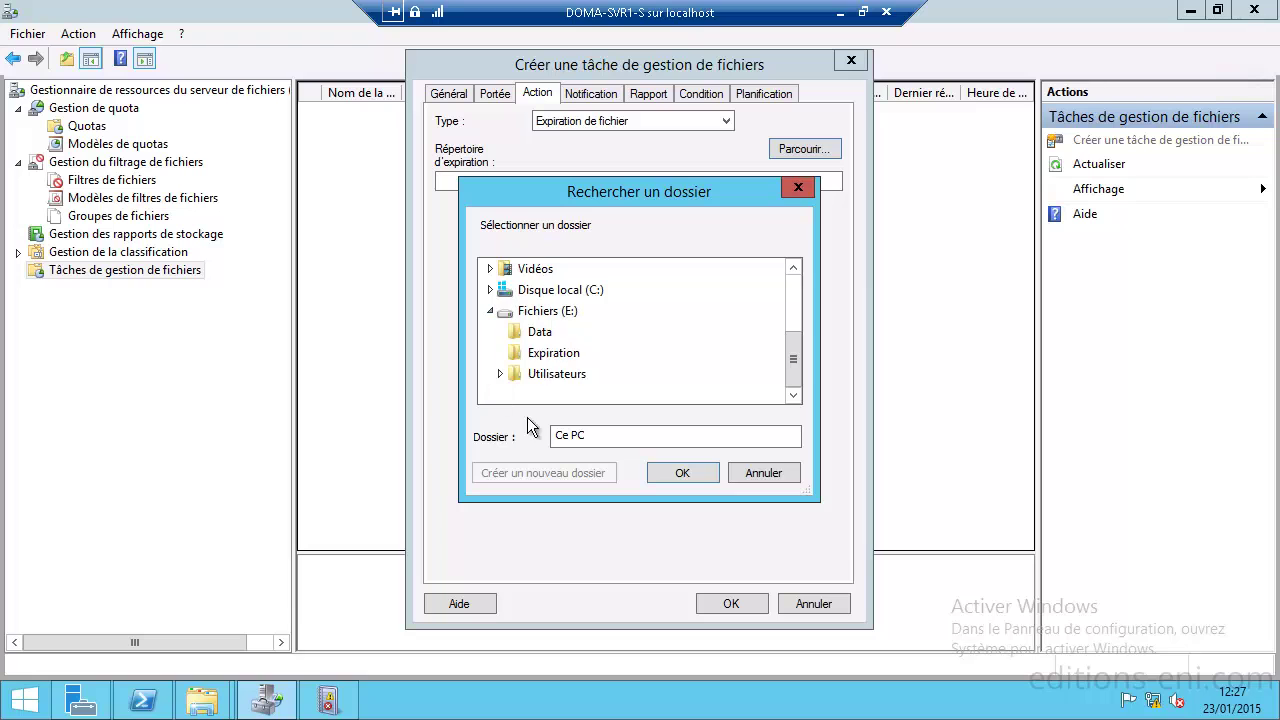
{"action": "left_click", "coordinate": [553, 354]}
{"action": "left_click", "coordinate": [694, 474]}
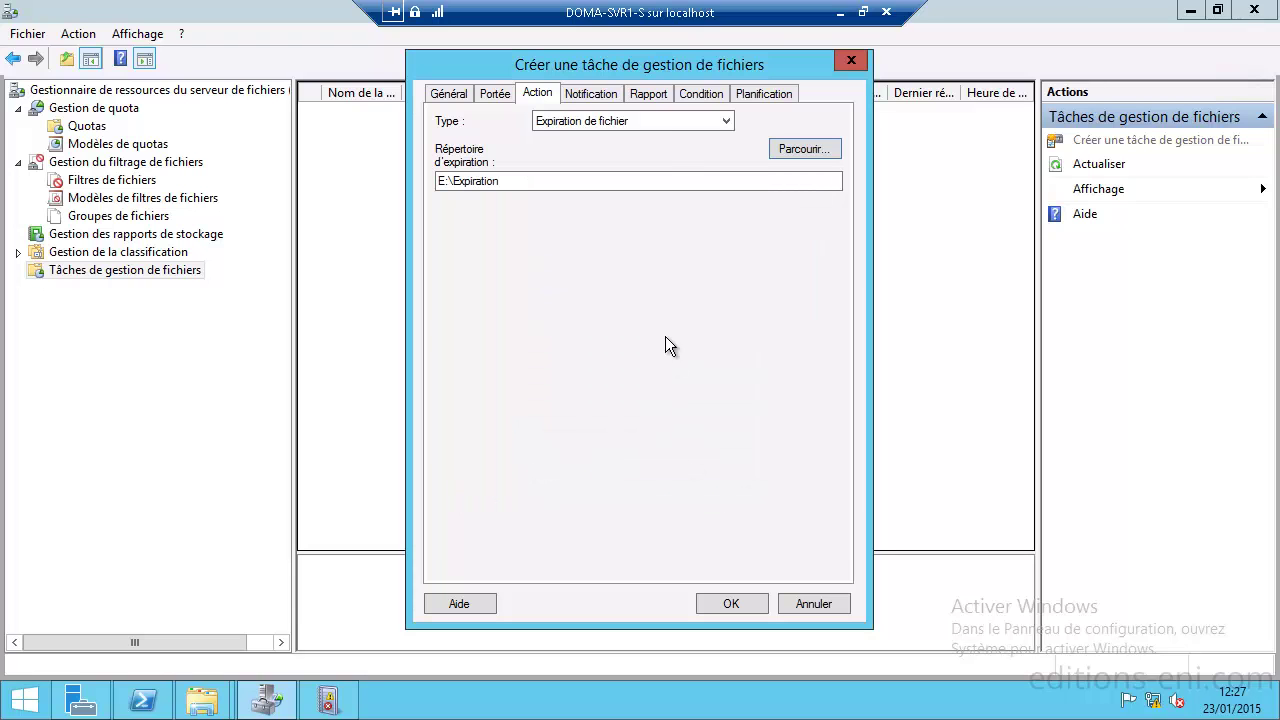
- Add a notification that sends a warning to the event log 15 days before the task runs
{"action": "left_click", "coordinate": [606, 95]}
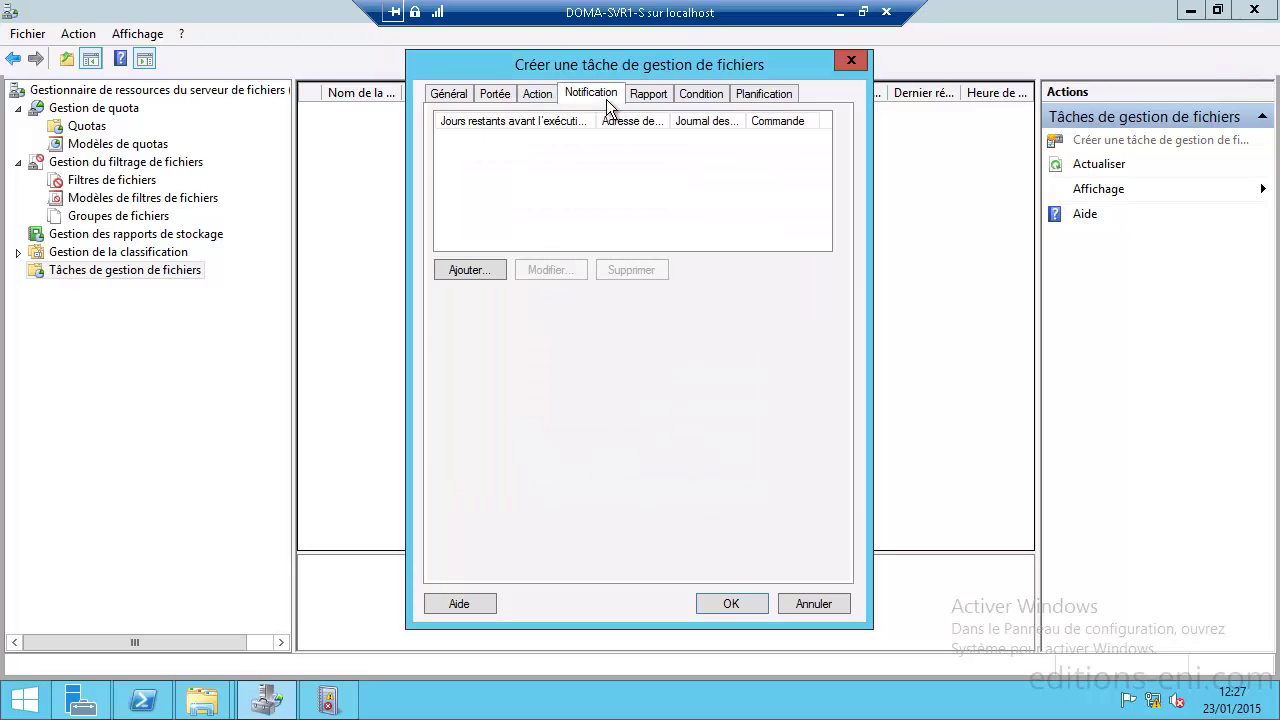
{"action": "left_click", "coordinate": [489, 272]}
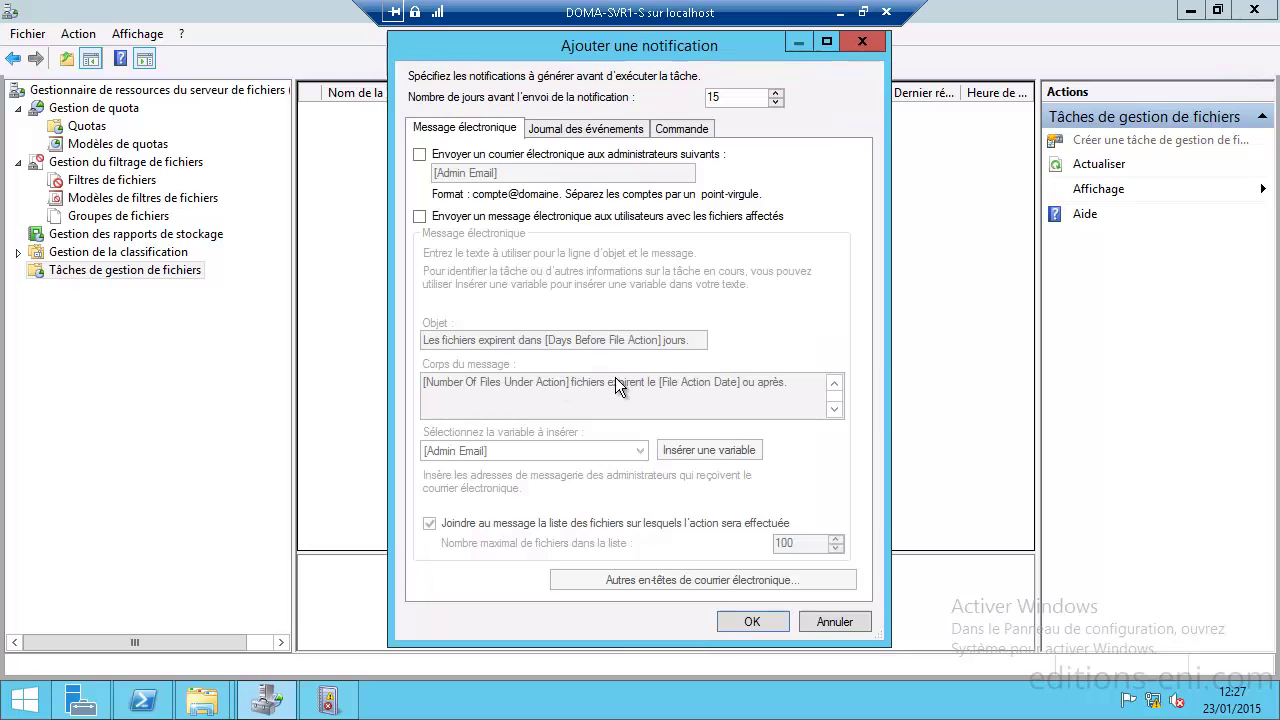
{"action": "left_click", "coordinate": [607, 128]}
{"action": "left_click", "coordinate": [550, 158]}
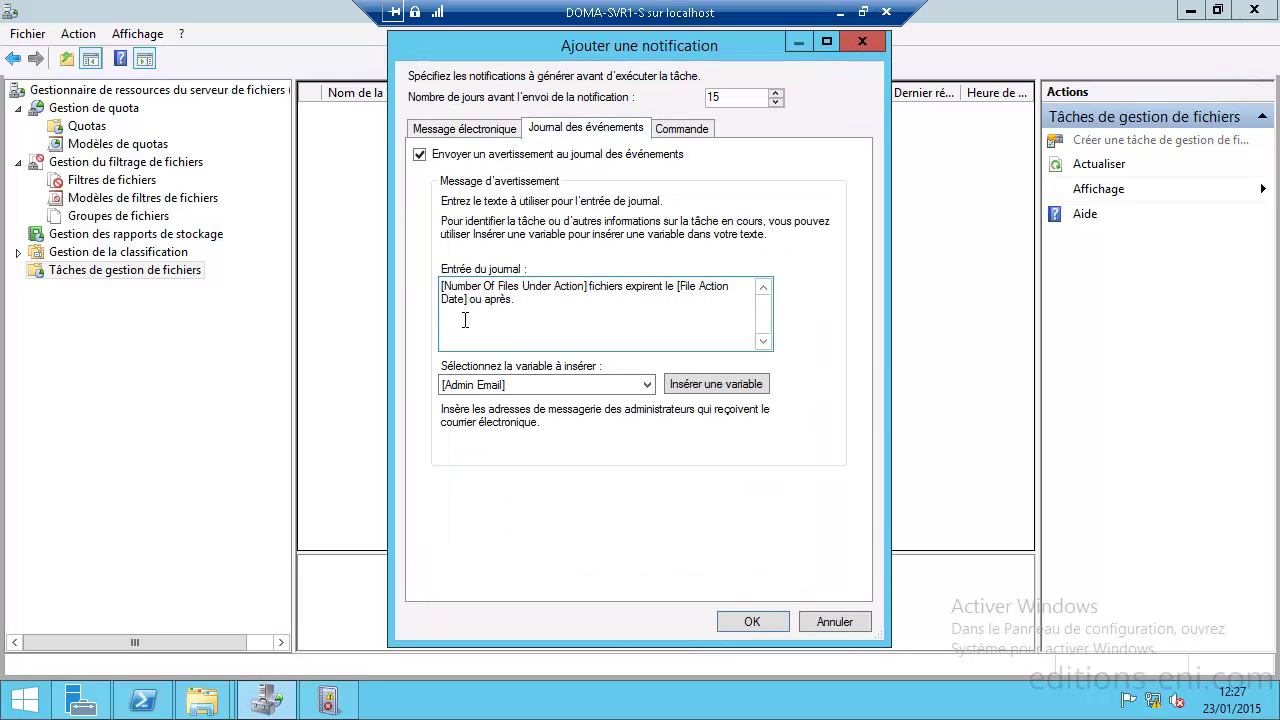
{"action": "left_click", "coordinate": [752, 621]}
- View the report settings, and enable and raise the task condition on the number of days since last file access
{"action": "left_click", "coordinate": [648, 93]}
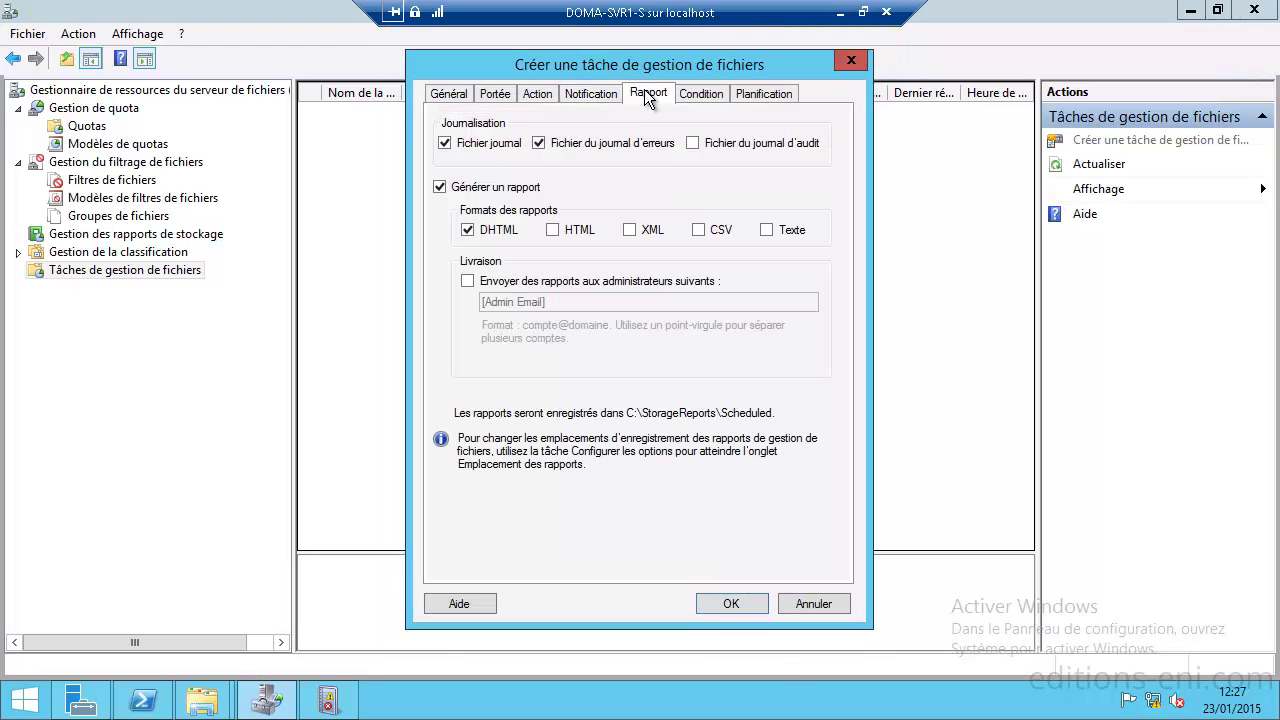
{"action": "left_click", "coordinate": [705, 93]}
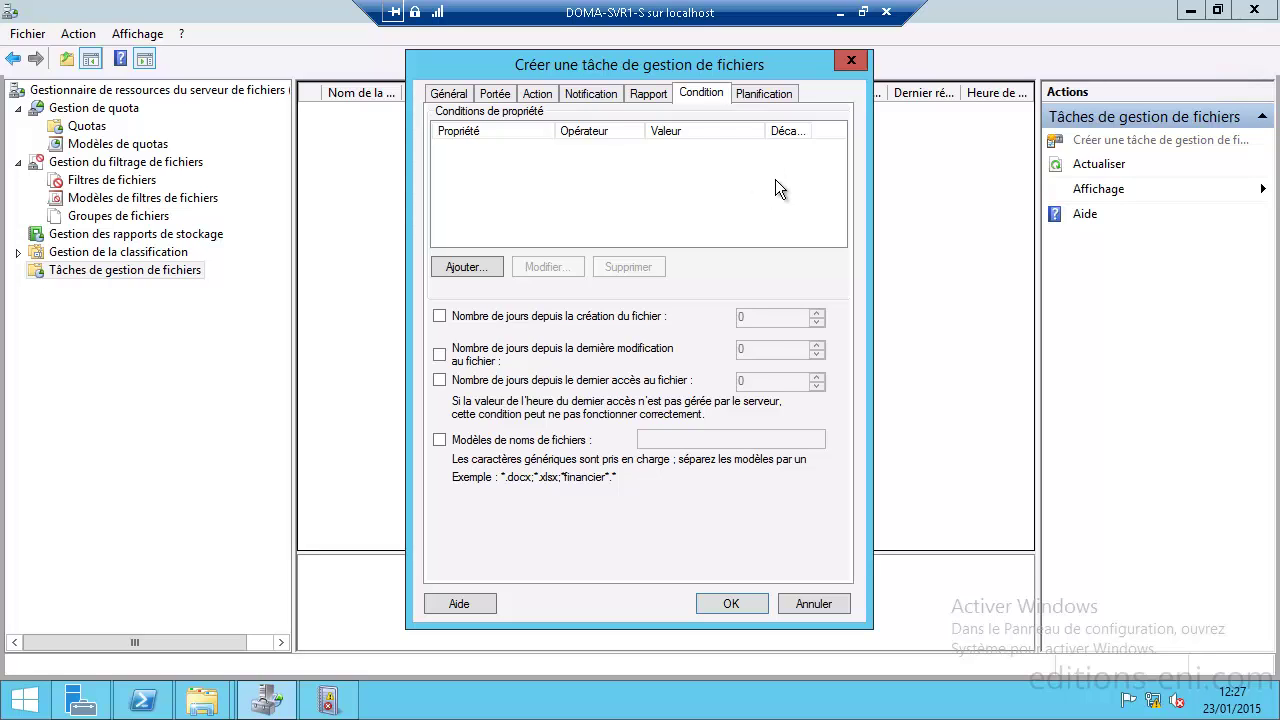
{"action": "left_click", "coordinate": [480, 388]}
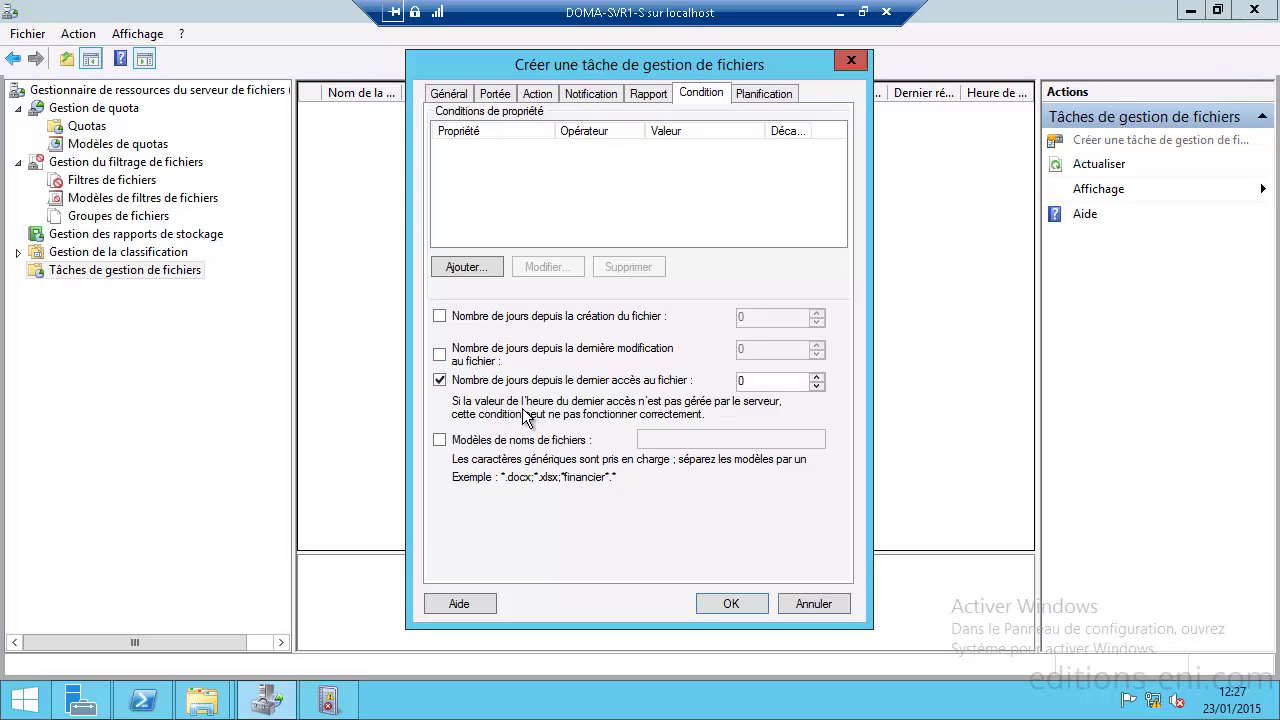
{"action": "double_click", "coordinate": [817, 376]}
- Schedule the task weekly on lundi and try to save it
{"action": "left_click", "coordinate": [764, 93]}
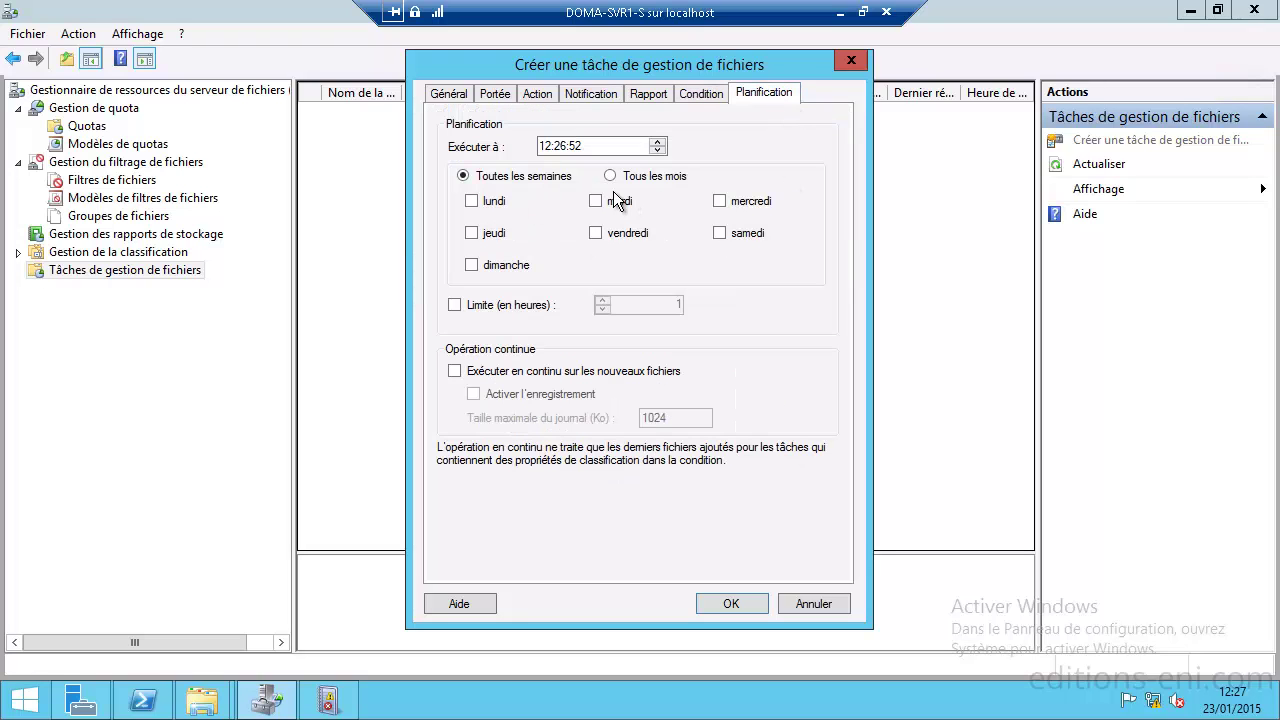
{"action": "left_click", "coordinate": [476, 201]}
{"action": "left_click", "coordinate": [620, 178]}
{"action": "left_click", "coordinate": [505, 178]}
{"action": "left_click", "coordinate": [738, 603]}
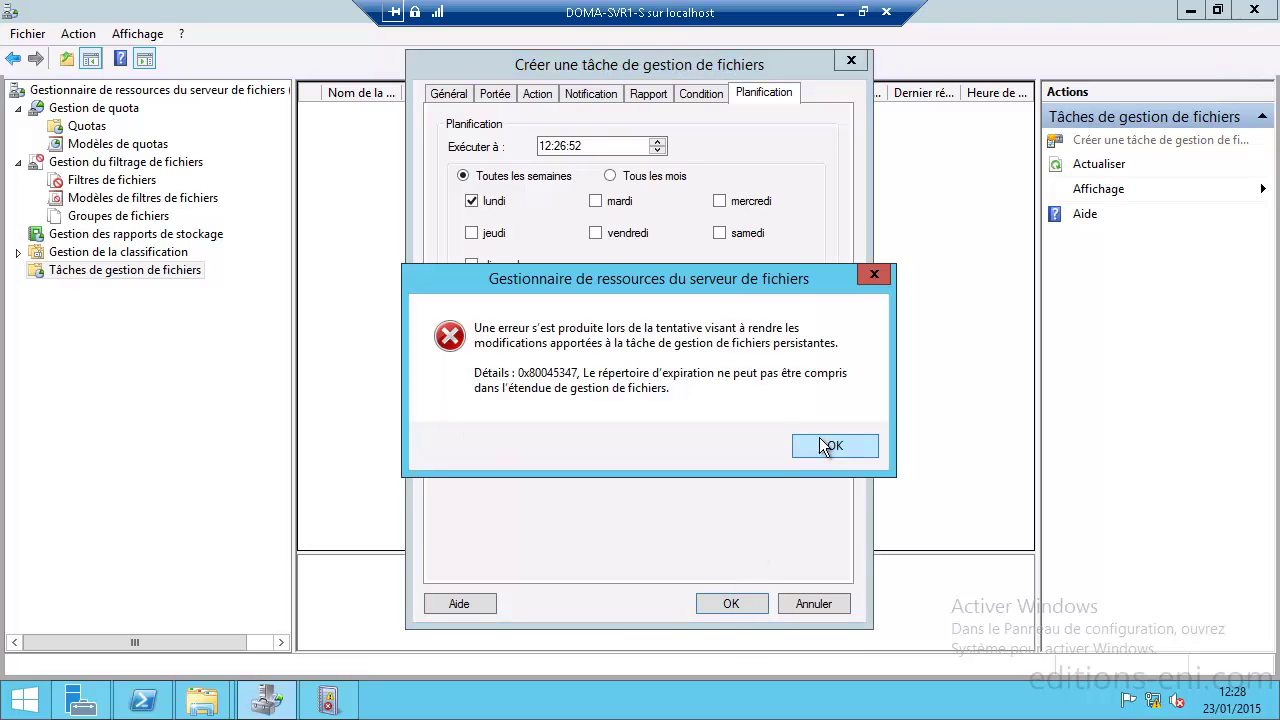
{"action": "left_click", "coordinate": [834, 445]}
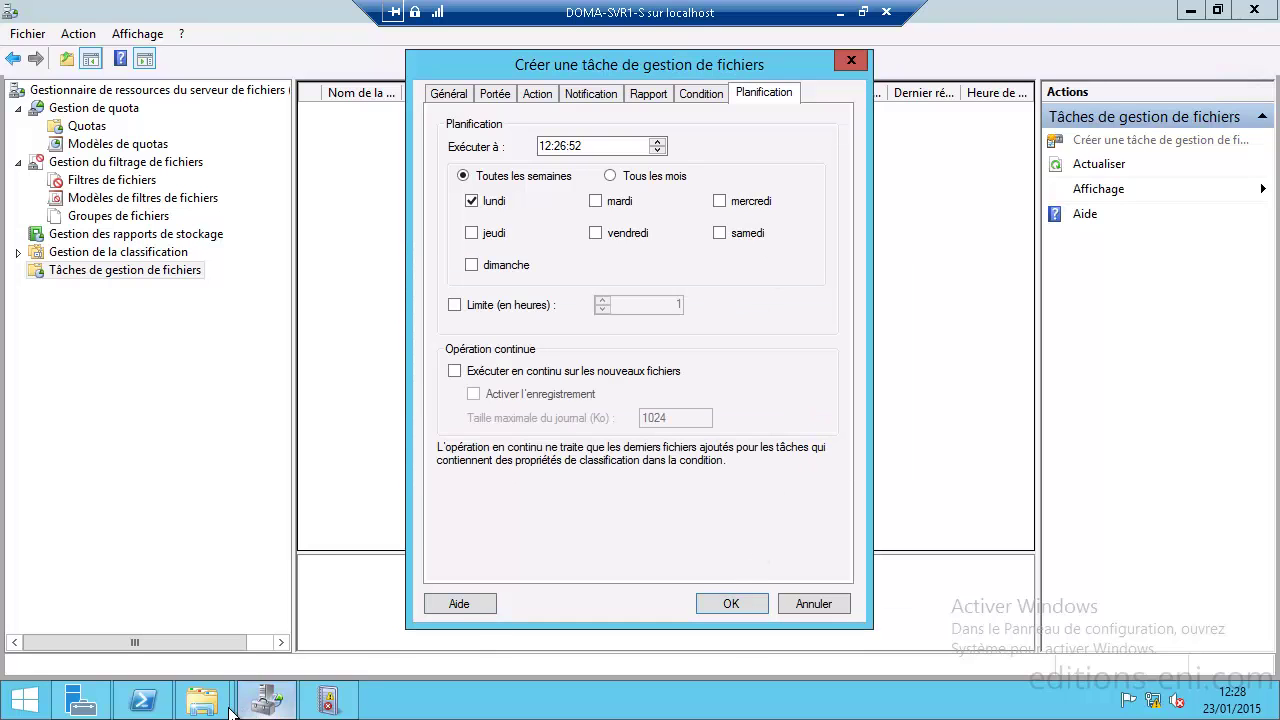
- Switch to File Explorer and copy the Expiration folder from the server's E$ share to the root of Disque local (C:)
{"action": "mouse_move", "coordinate": [201, 700]}
{"action": "left_click", "coordinate": [300, 533]}
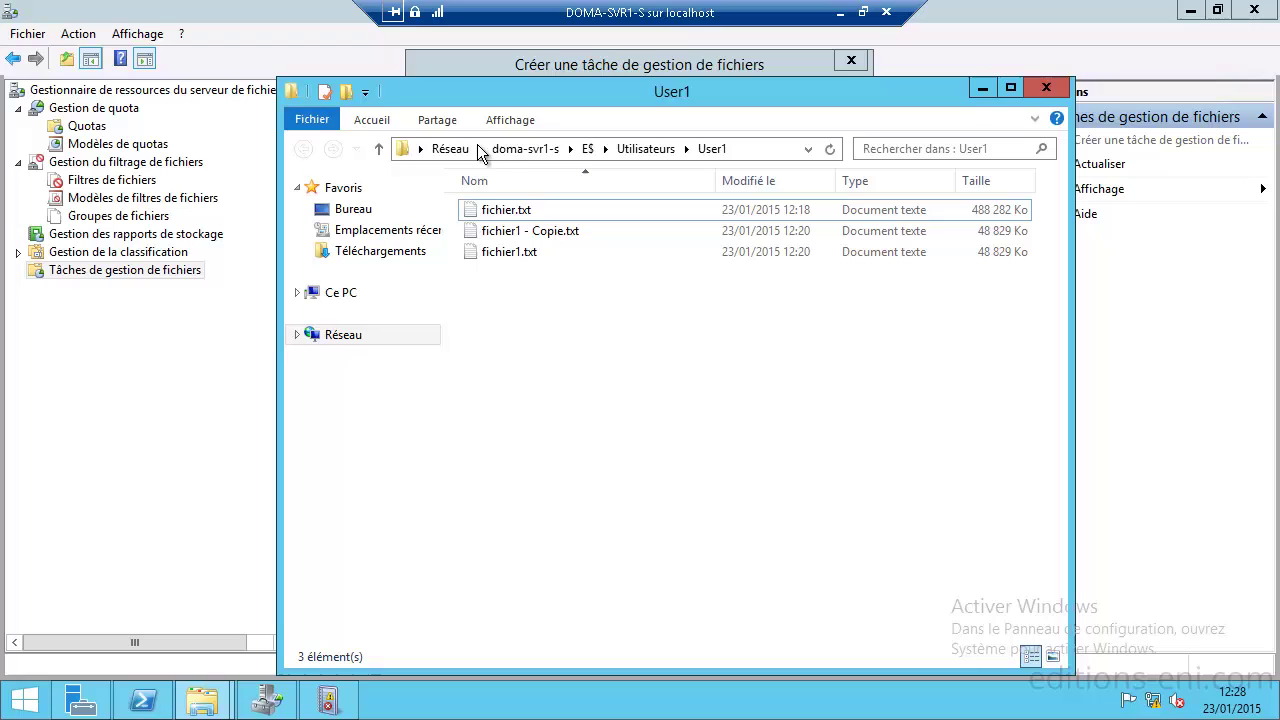
{"action": "left_click", "coordinate": [584, 148]}
{"action": "left_click", "coordinate": [508, 232]}
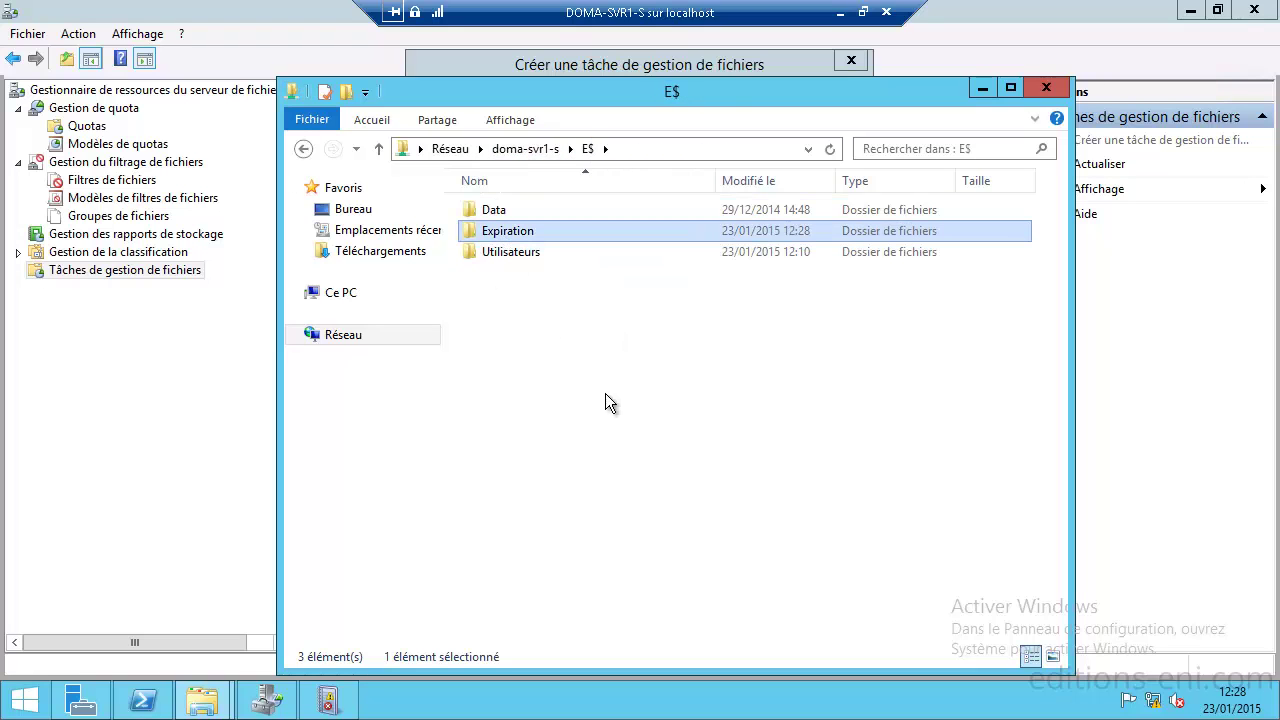
{"action": "left_click", "coordinate": [342, 292]}
{"action": "double_click", "coordinate": [560, 415]}
{"action": "right_click", "coordinate": [512, 368]}
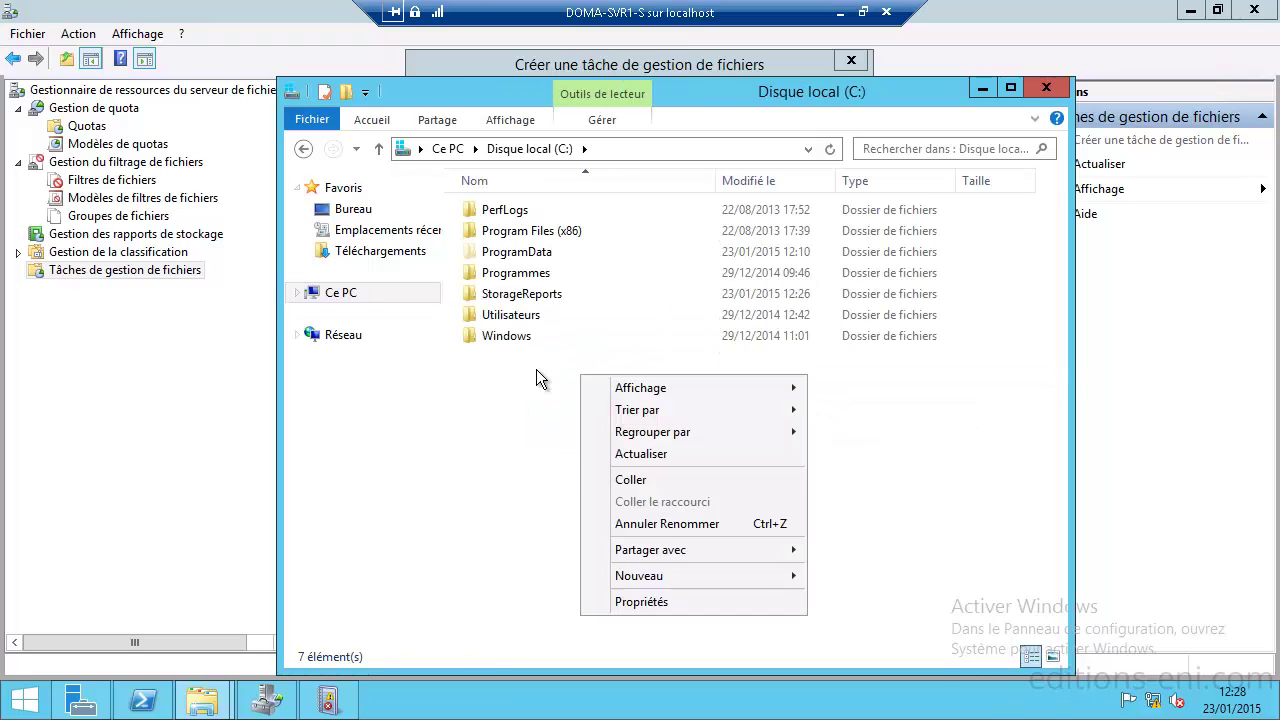
{"action": "left_click", "coordinate": [578, 472]}
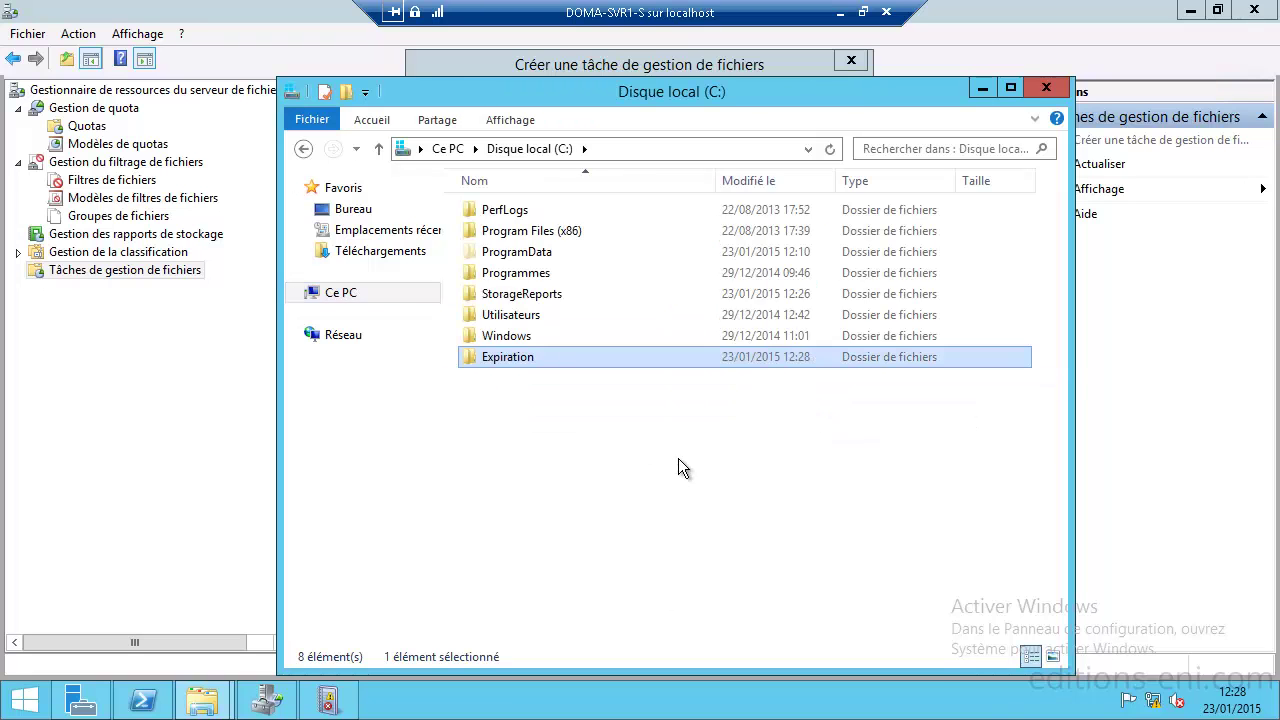
{"action": "left_click", "coordinate": [983, 88]}
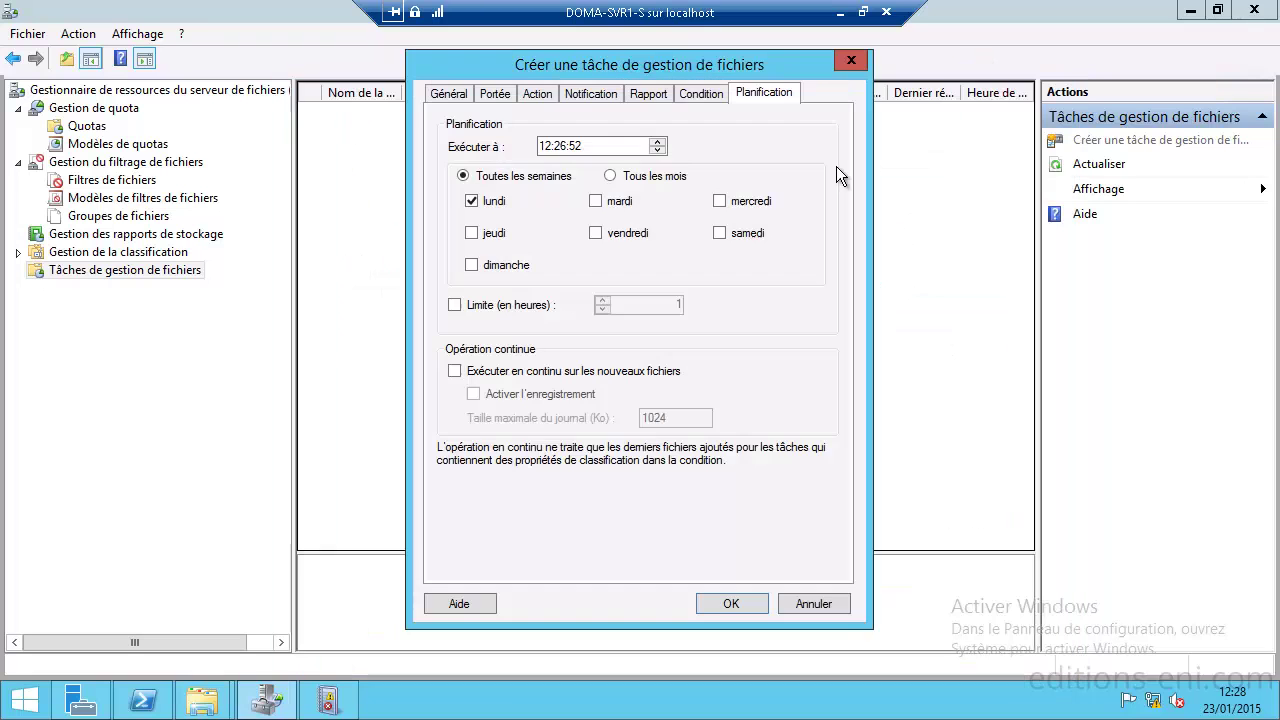
- Set the Archivage task's expiration directory to C:\Expiration and save the task
{"action": "left_click", "coordinate": [492, 93]}
{"action": "left_click", "coordinate": [537, 93]}
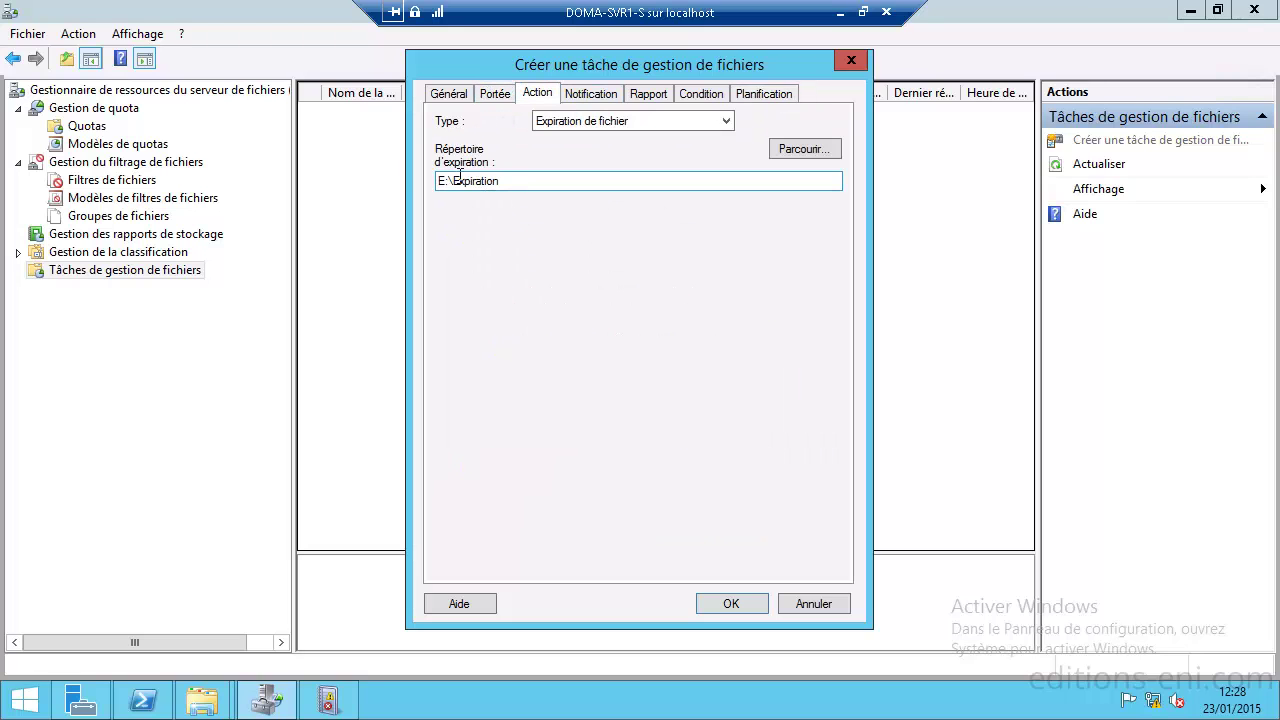
{"action": "left_click", "coordinate": [800, 150]}
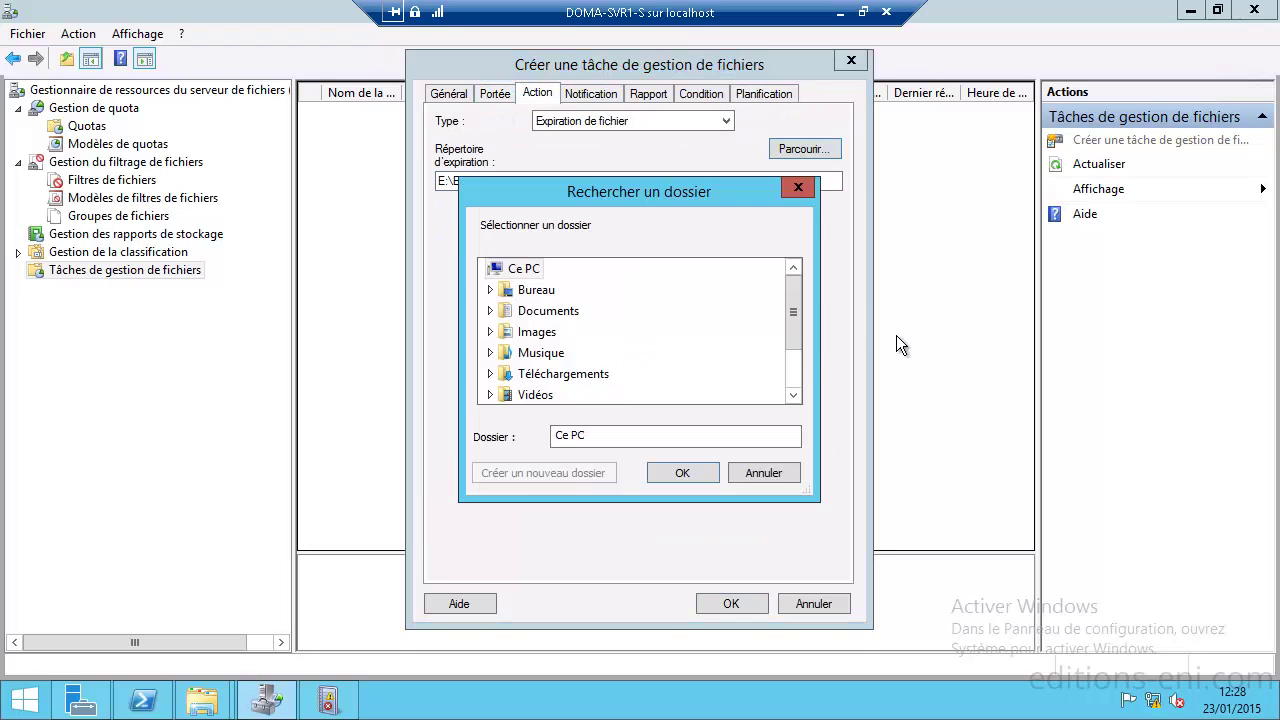
{"action": "scroll", "coordinate": [792, 362], "scroll_direction": "down", "scroll_amount": 1}
{"action": "left_click", "coordinate": [491, 352]}
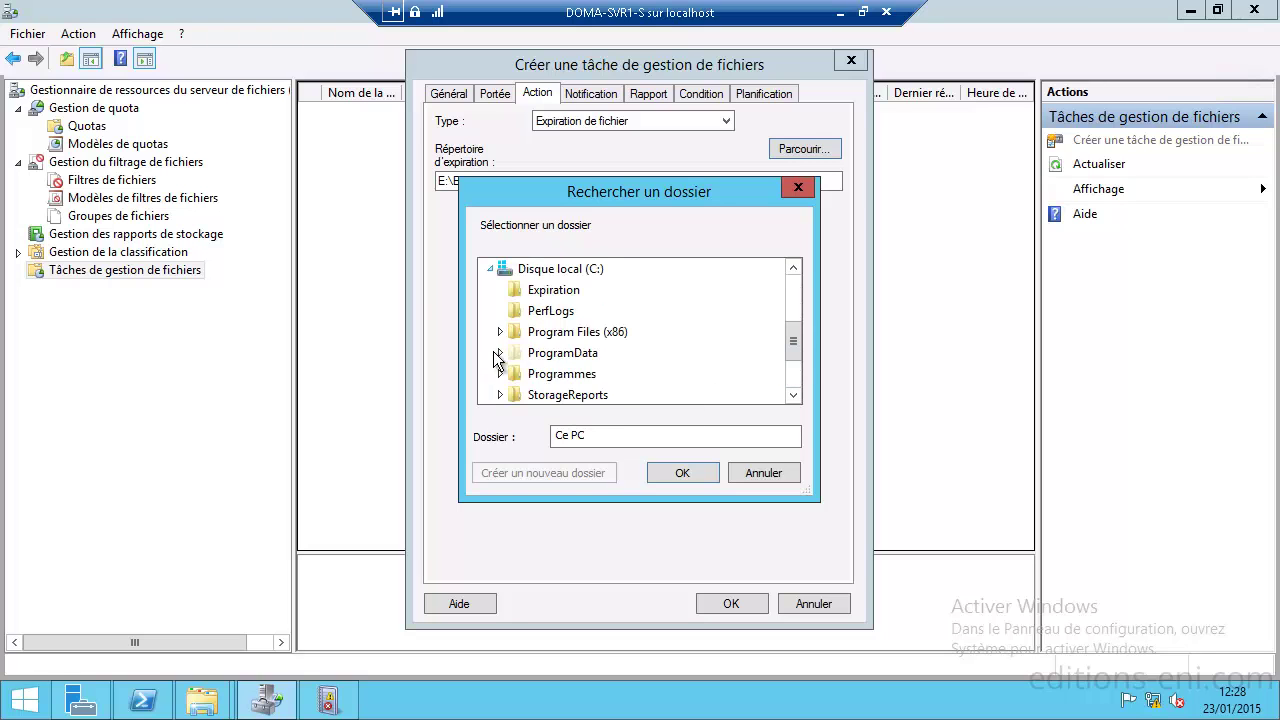
{"action": "left_click", "coordinate": [553, 290]}
{"action": "left_click", "coordinate": [684, 472]}
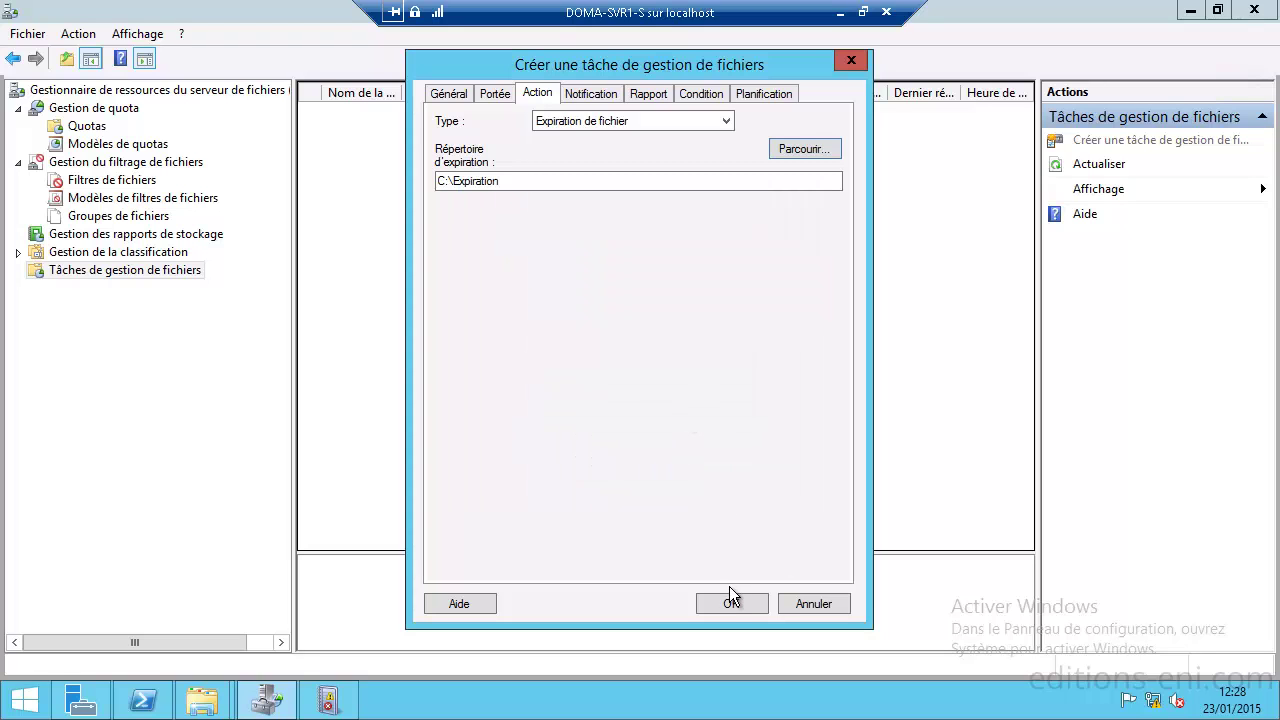
{"action": "left_click", "coordinate": [731, 603]}
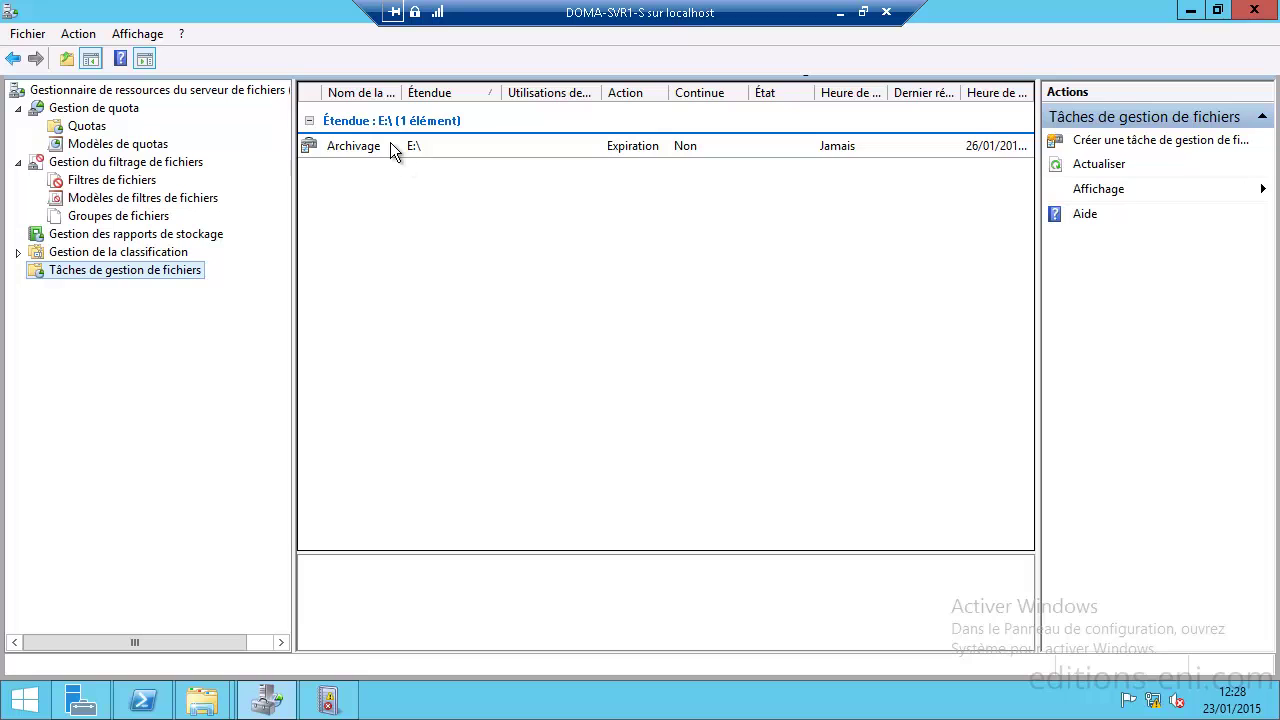
- Run the Archivage file management task immediately and review its generated report down to the per-file statistics
{"action": "right_click", "coordinate": [390, 146]}
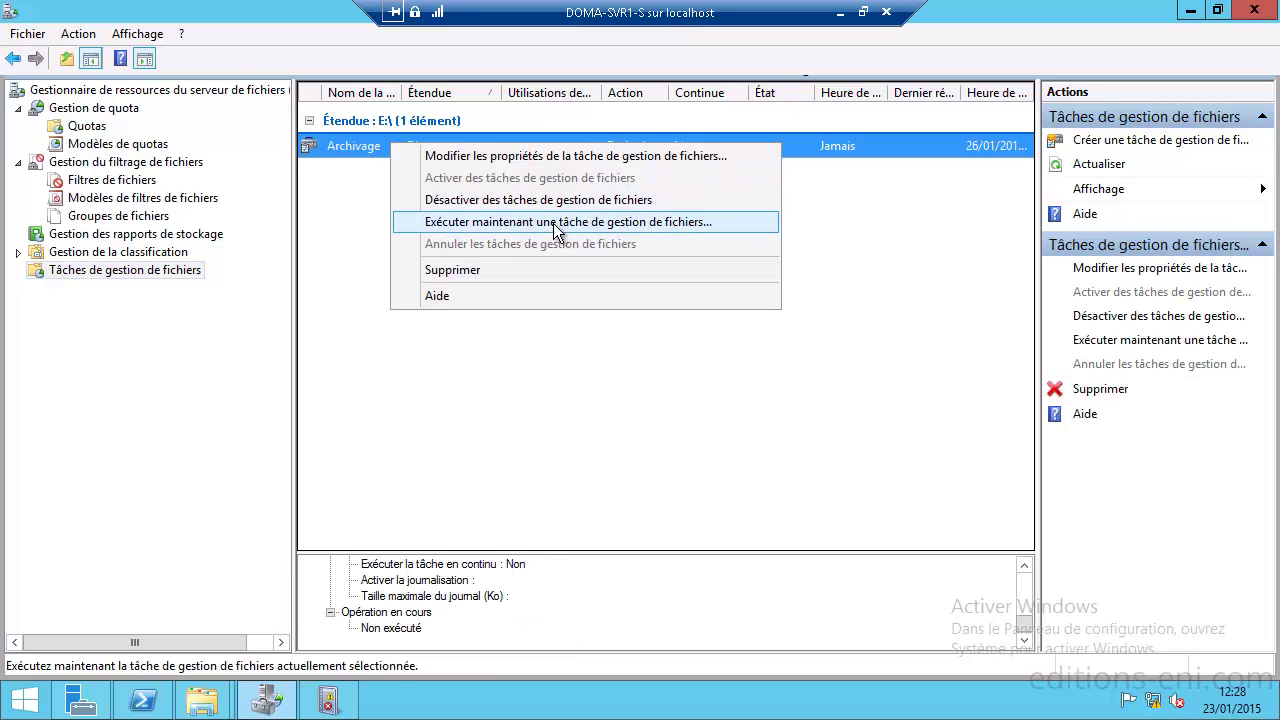
{"action": "left_click", "coordinate": [560, 222]}
{"action": "left_click", "coordinate": [624, 395]}
{"action": "left_click", "coordinate": [710, 430]}
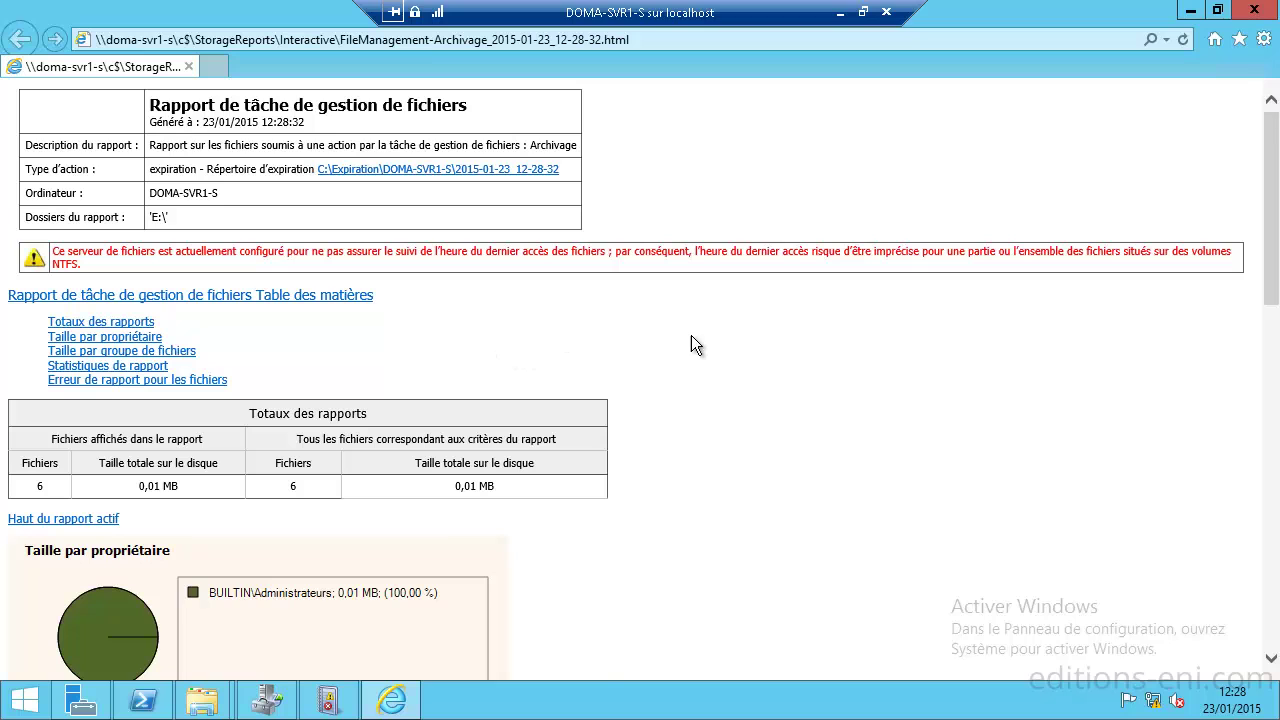
{"action": "scroll", "coordinate": [1117, 332], "scroll_direction": "down", "scroll_amount": 1}
{"action": "scroll", "coordinate": [911, 377], "scroll_direction": "down", "scroll_amount": 2}
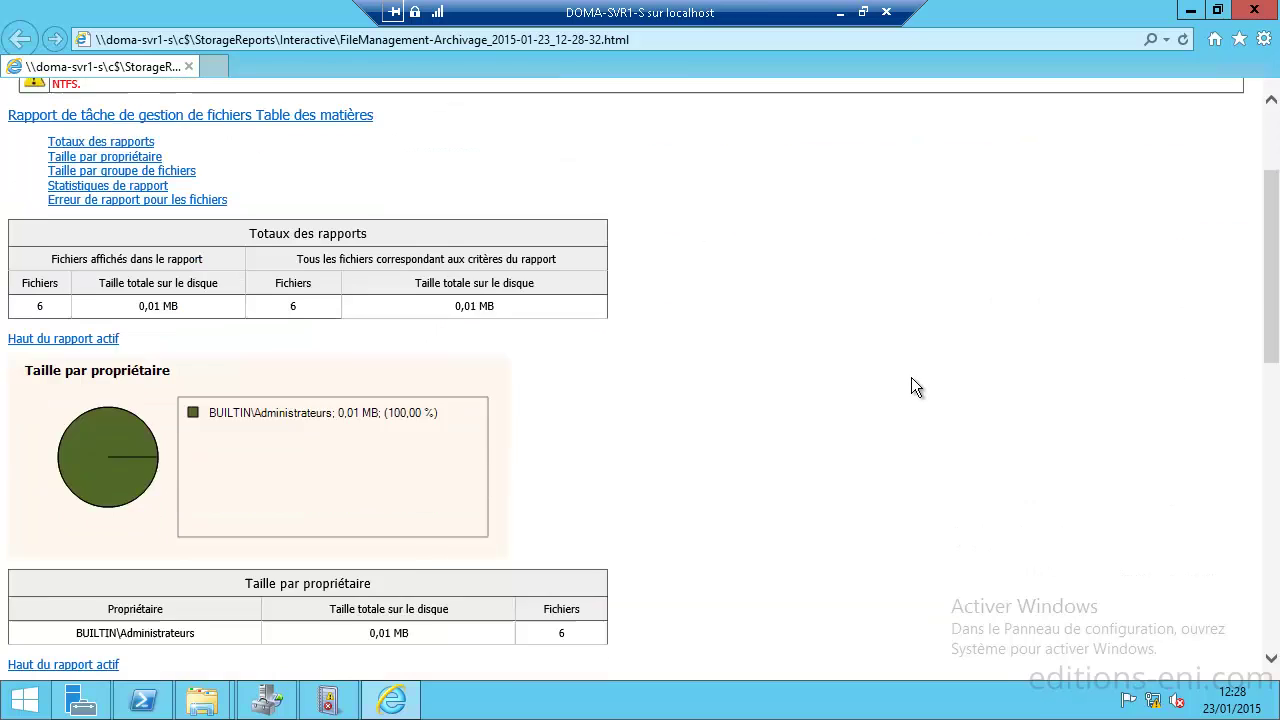
{"action": "scroll", "coordinate": [921, 371], "scroll_direction": "down", "scroll_amount": 8}
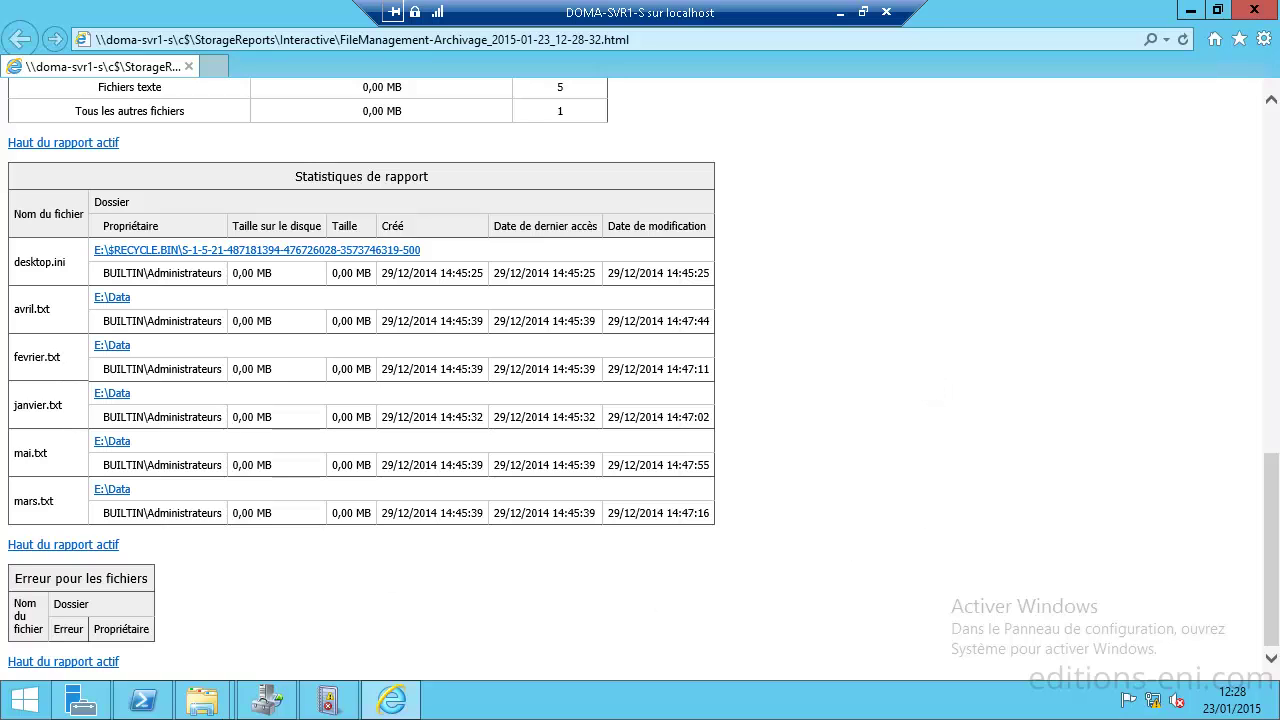
- Switch to File Explorer and examine the dated archive folder under C:\Expiration\DOMA-SVR1-S, returning to its parent folder
{"action": "left_click", "coordinate": [201, 700]}
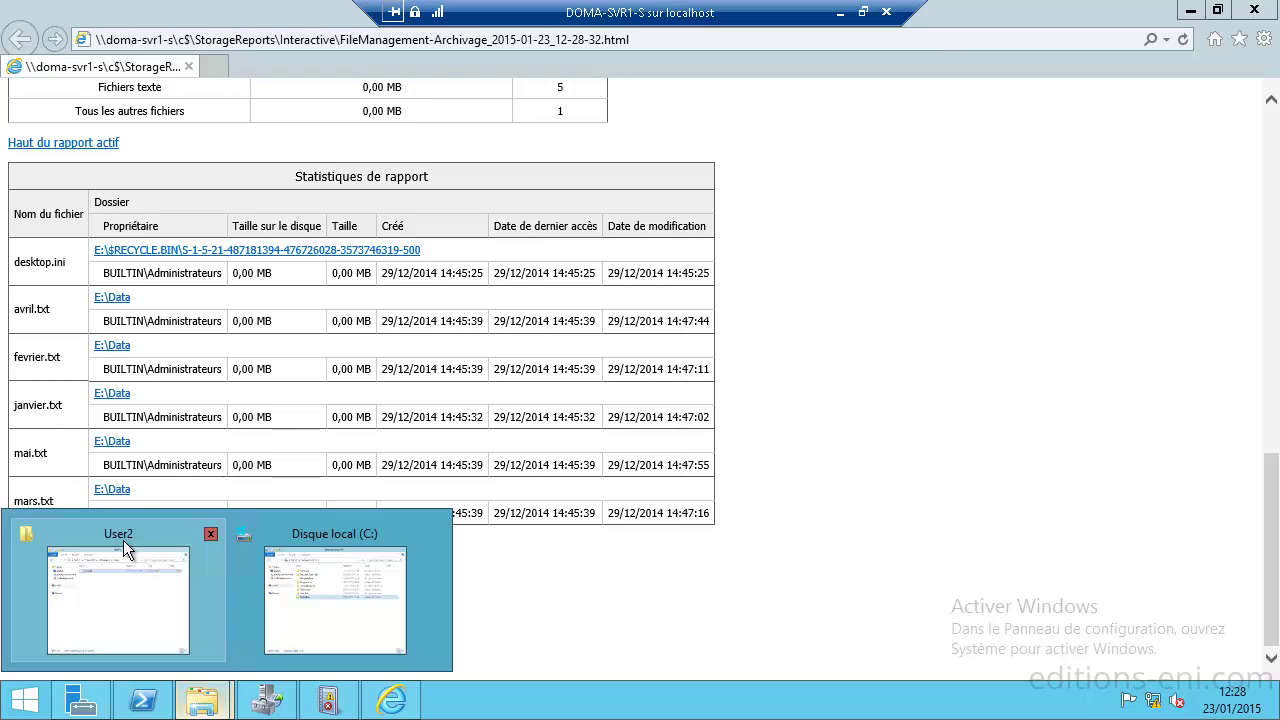
{"action": "left_click", "coordinate": [123, 540]}
{"action": "left_click", "coordinate": [318, 268]}
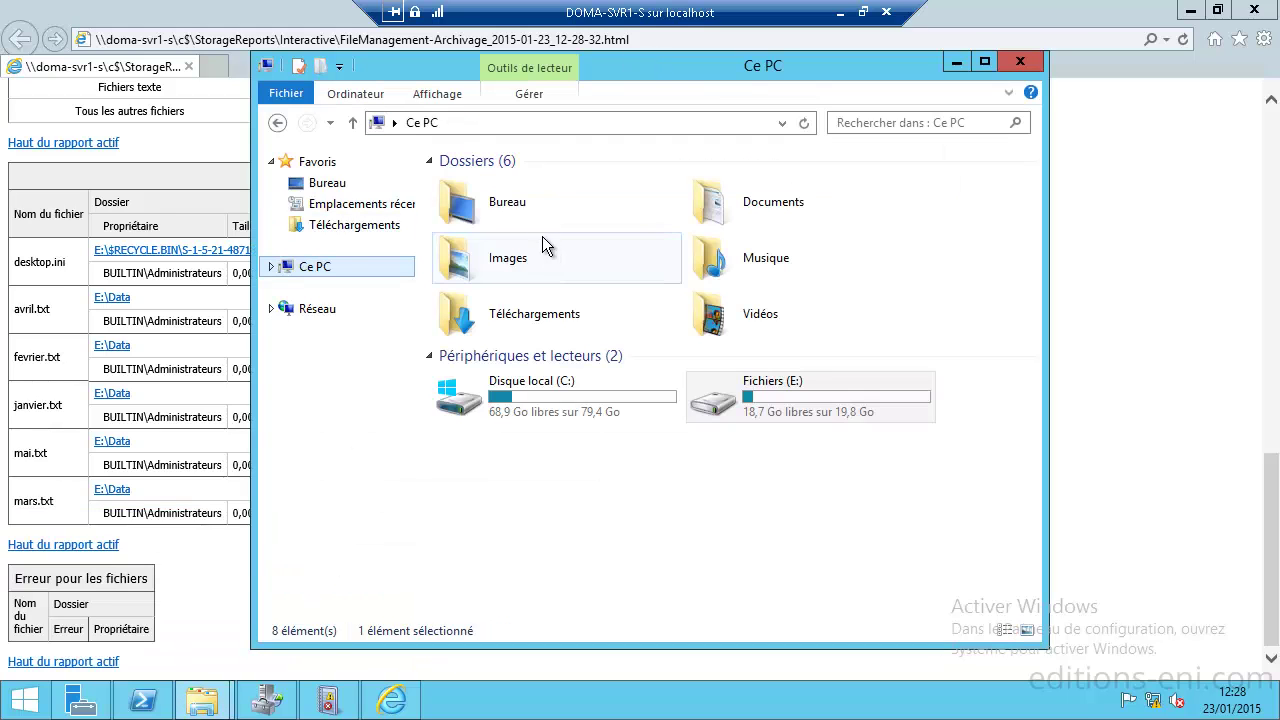
{"action": "double_click", "coordinate": [524, 385]}
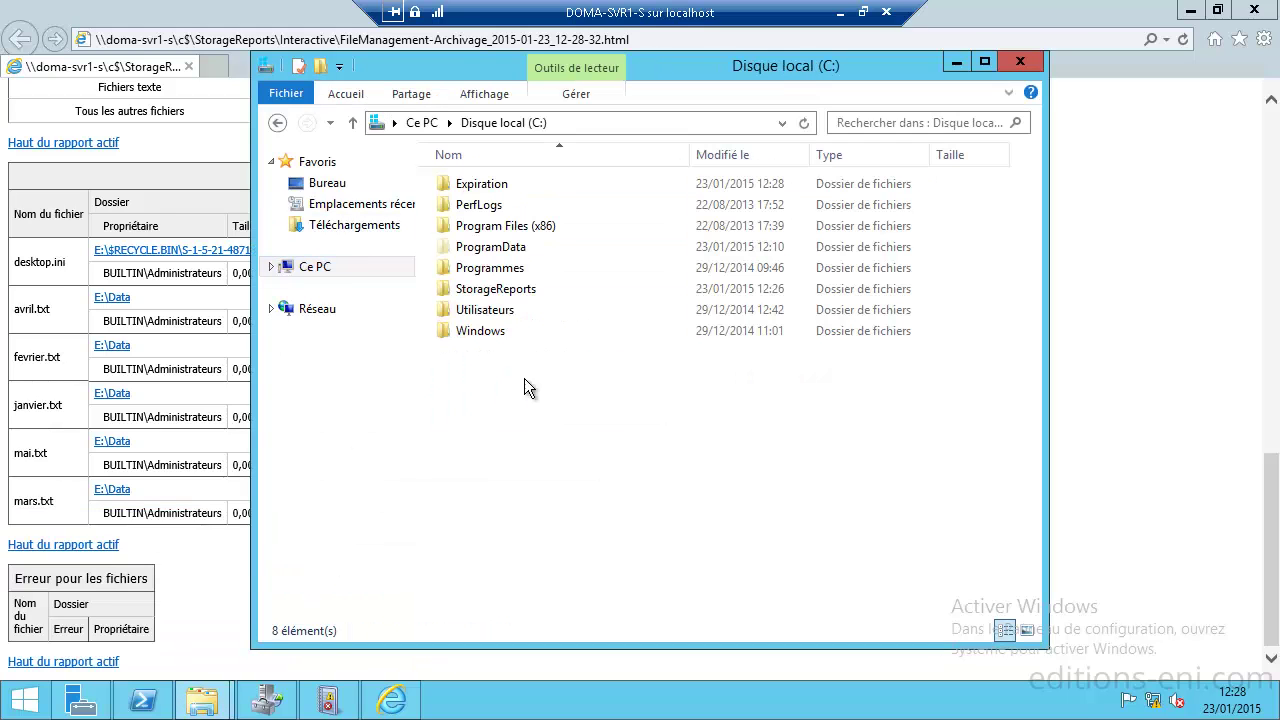
{"action": "double_click", "coordinate": [482, 185]}
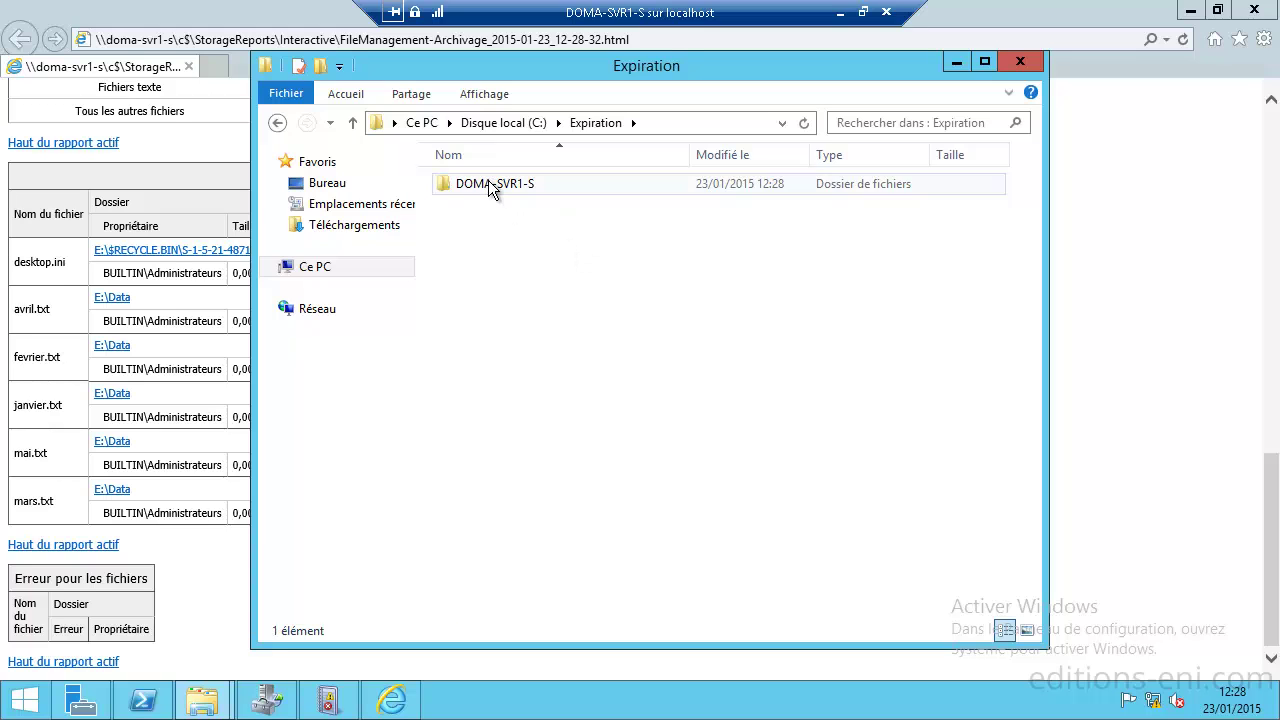
{"action": "double_click", "coordinate": [488, 182]}
{"action": "left_click", "coordinate": [483, 183]}
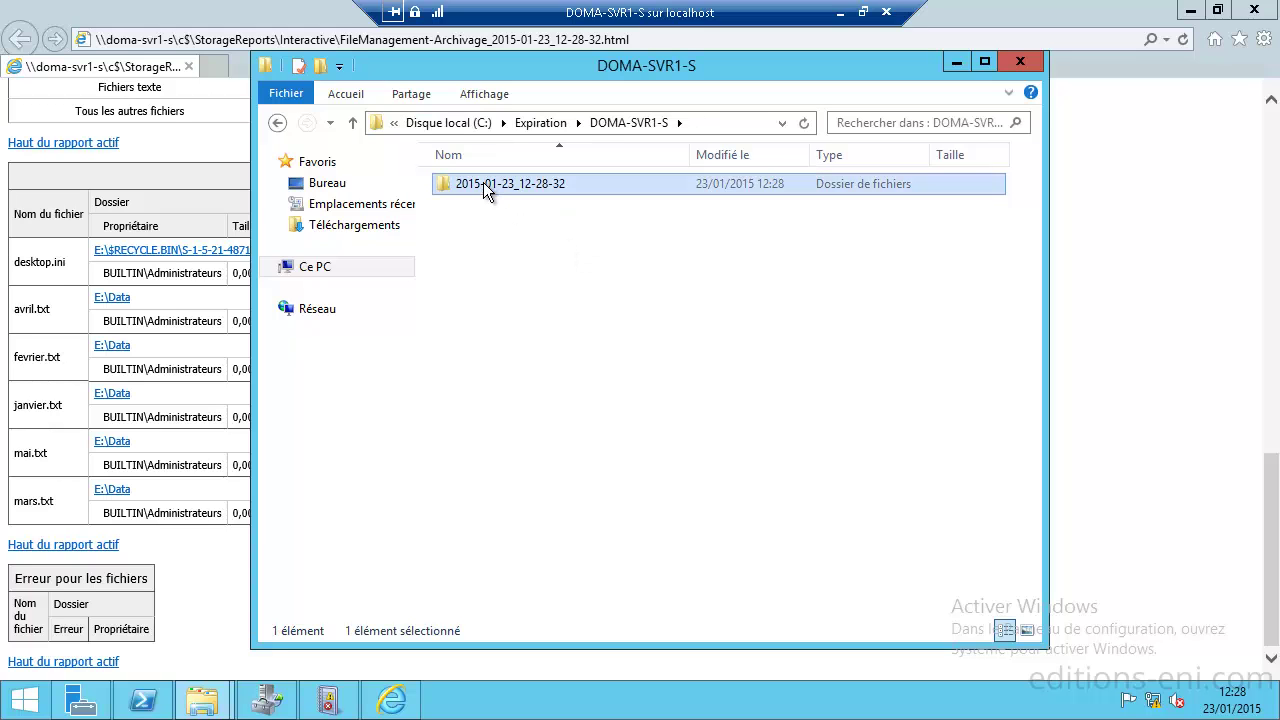
{"action": "double_click", "coordinate": [483, 183]}
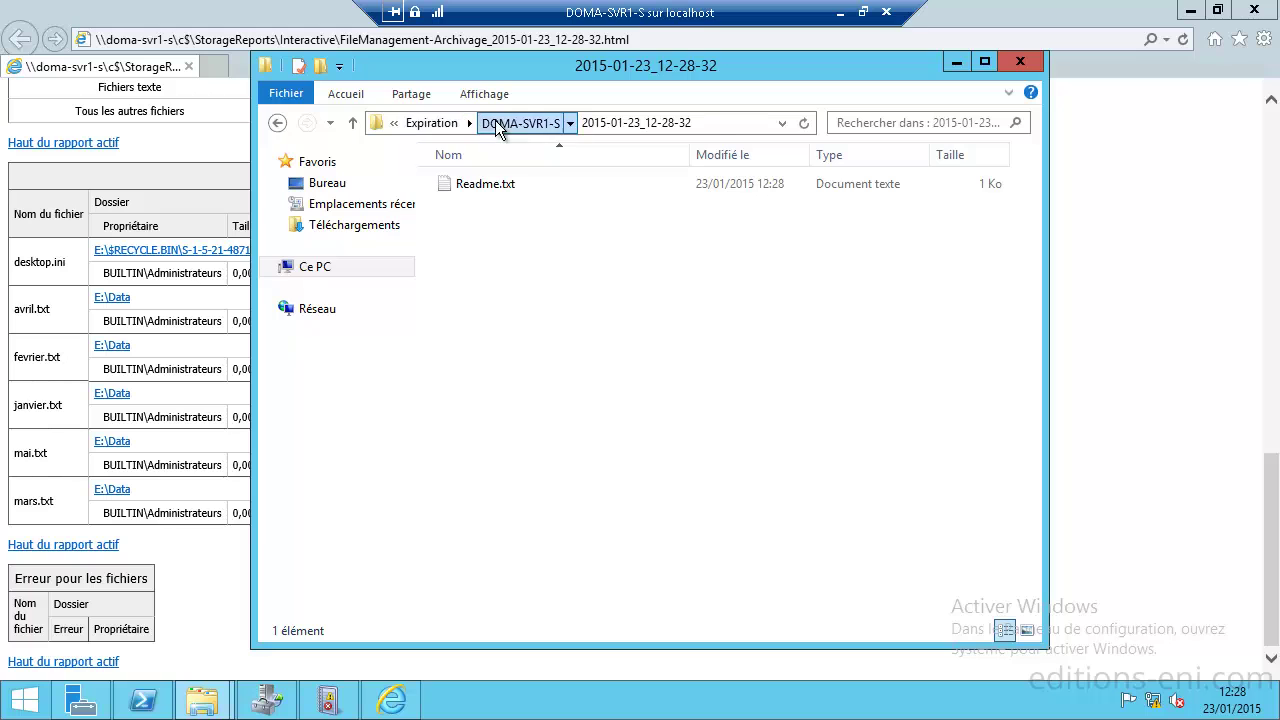
{"action": "left_click", "coordinate": [497, 124]}
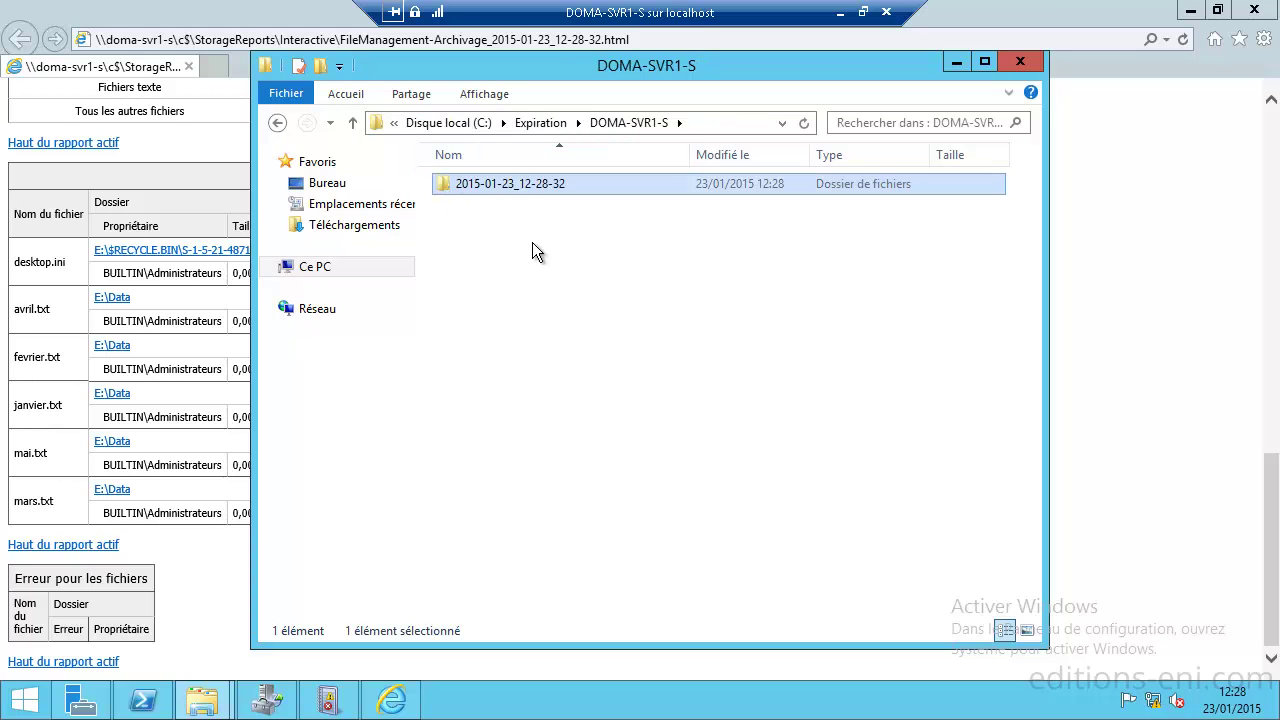